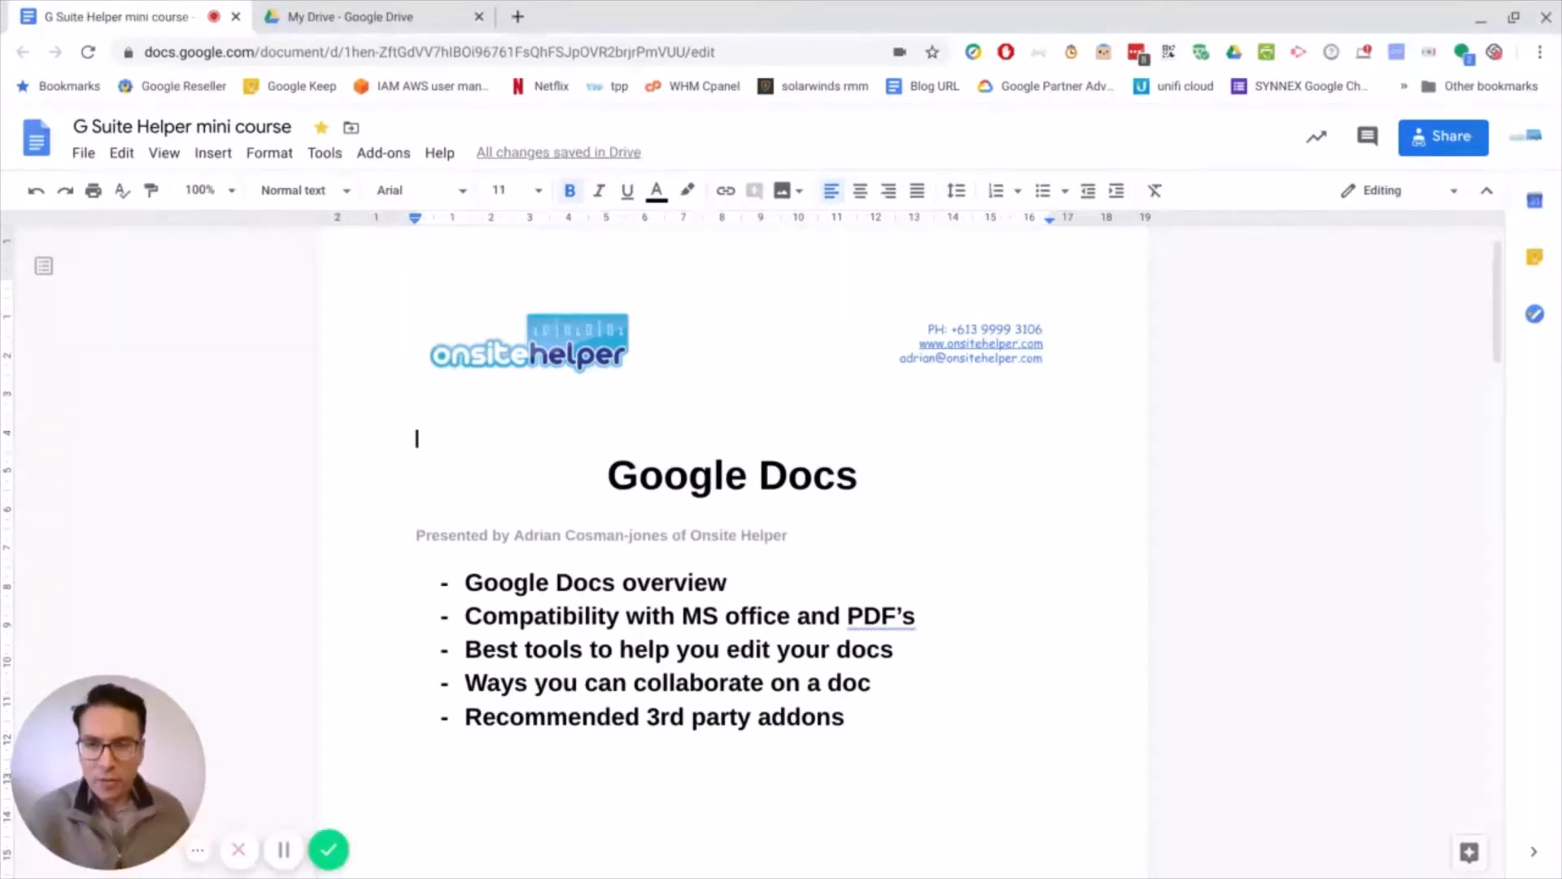
Step: Switch to Google Drive and create a new Google Docs document in the Helpdesk shared drive
left_click(413, 15)
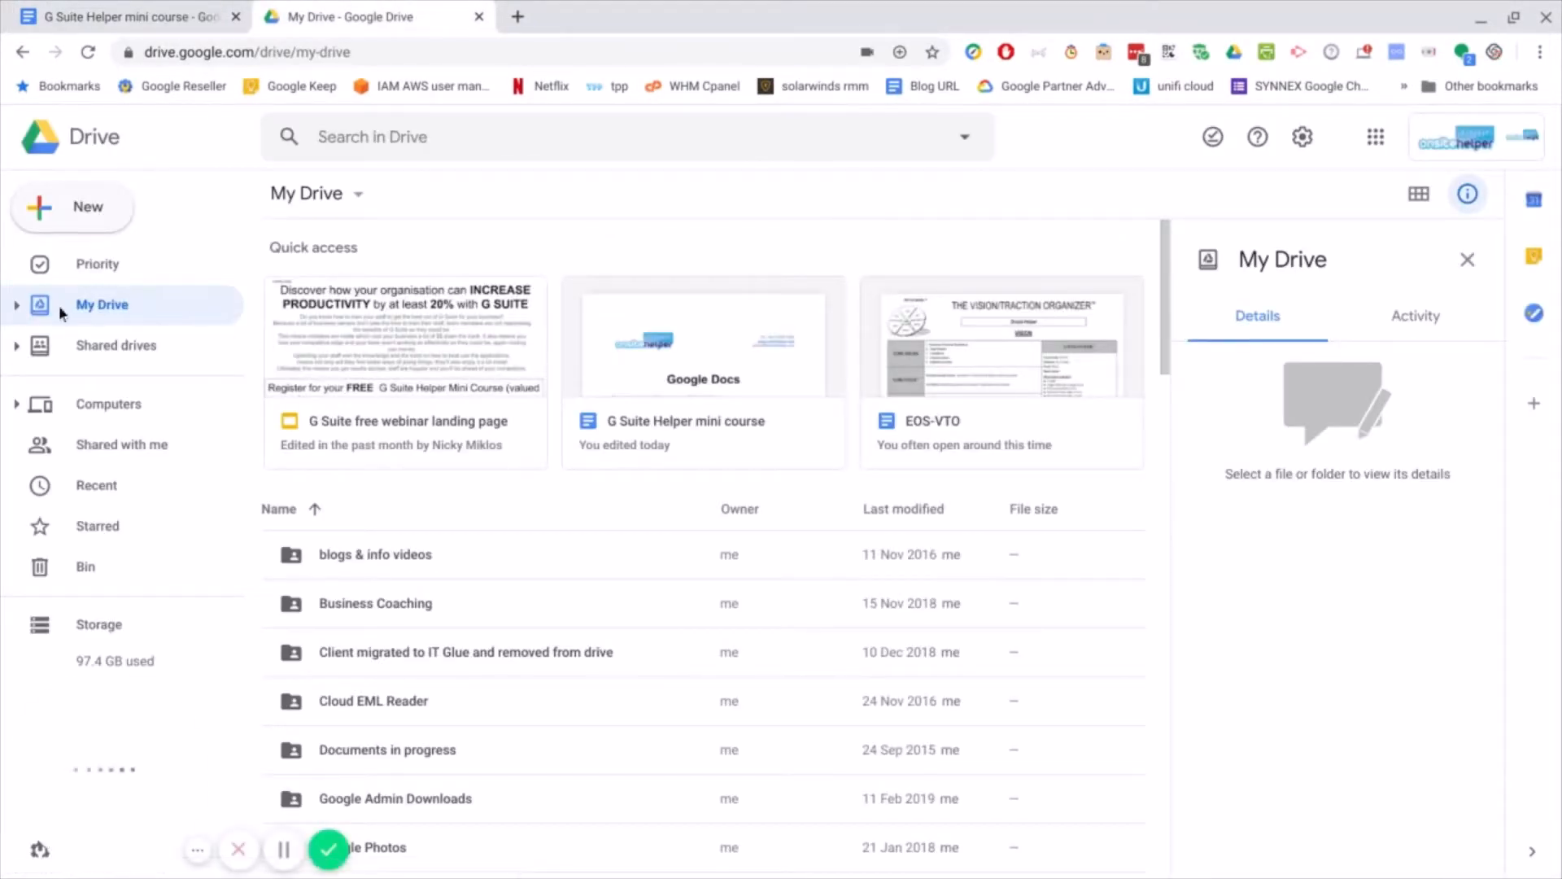
left_click(16, 346)
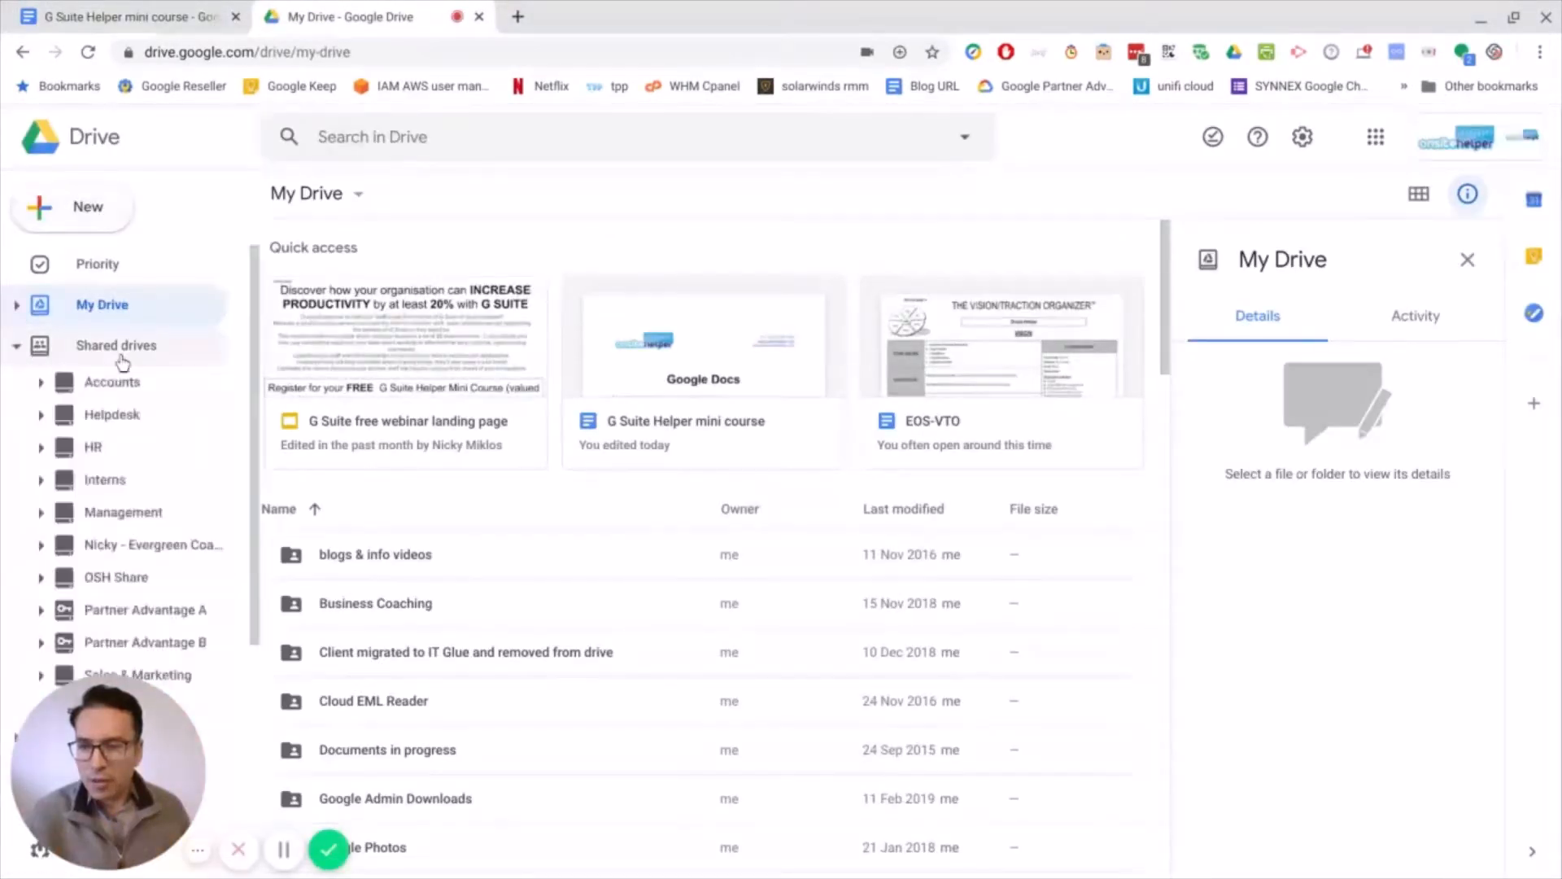
left_click(102, 416)
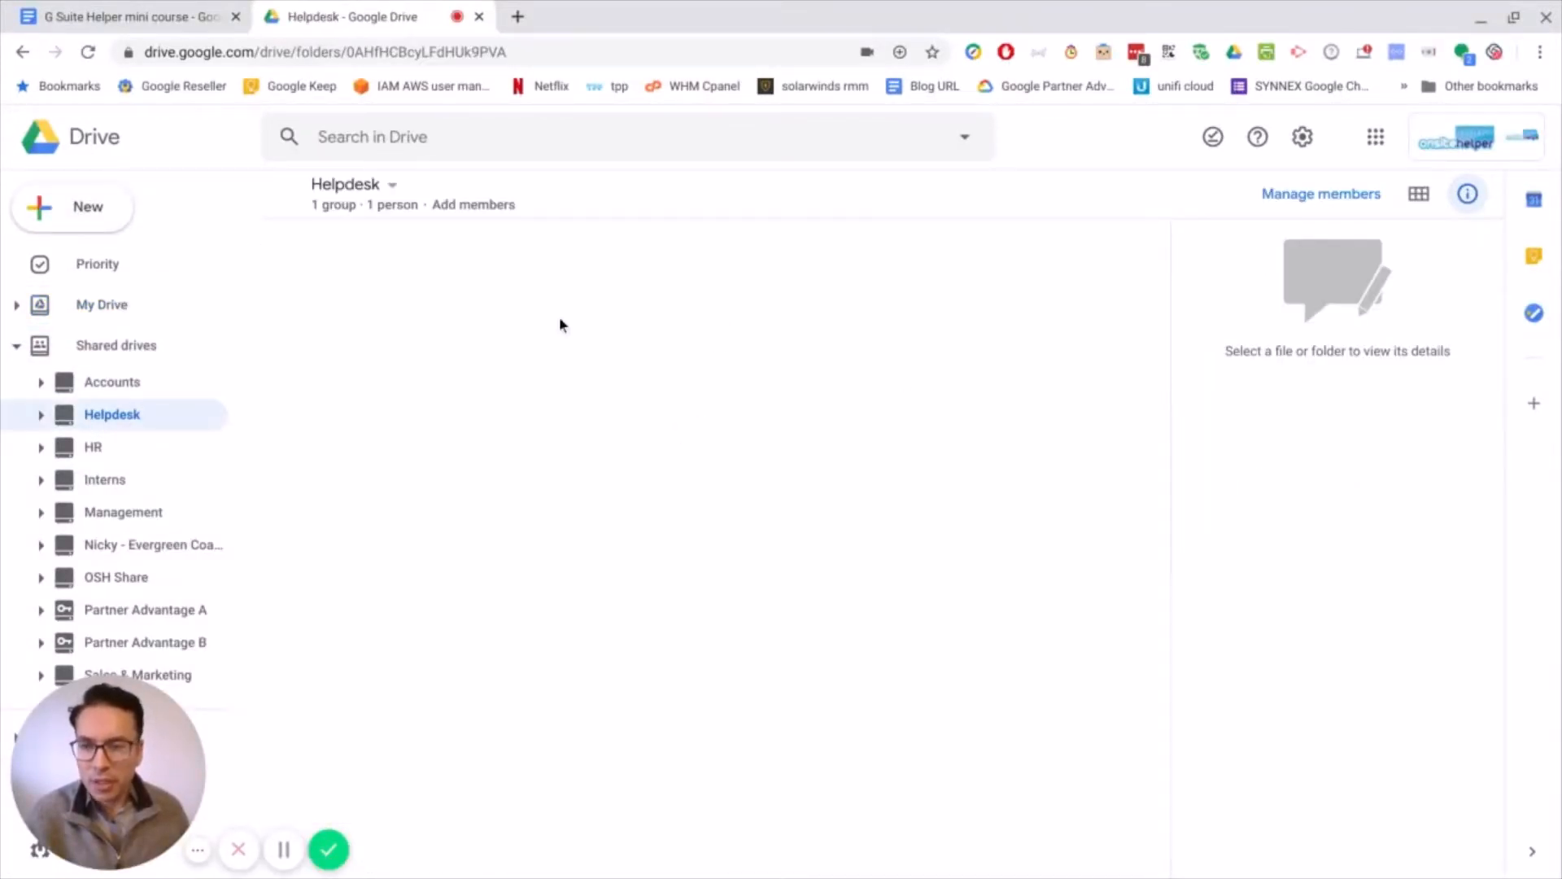
left_click(63, 214)
left_click(110, 350)
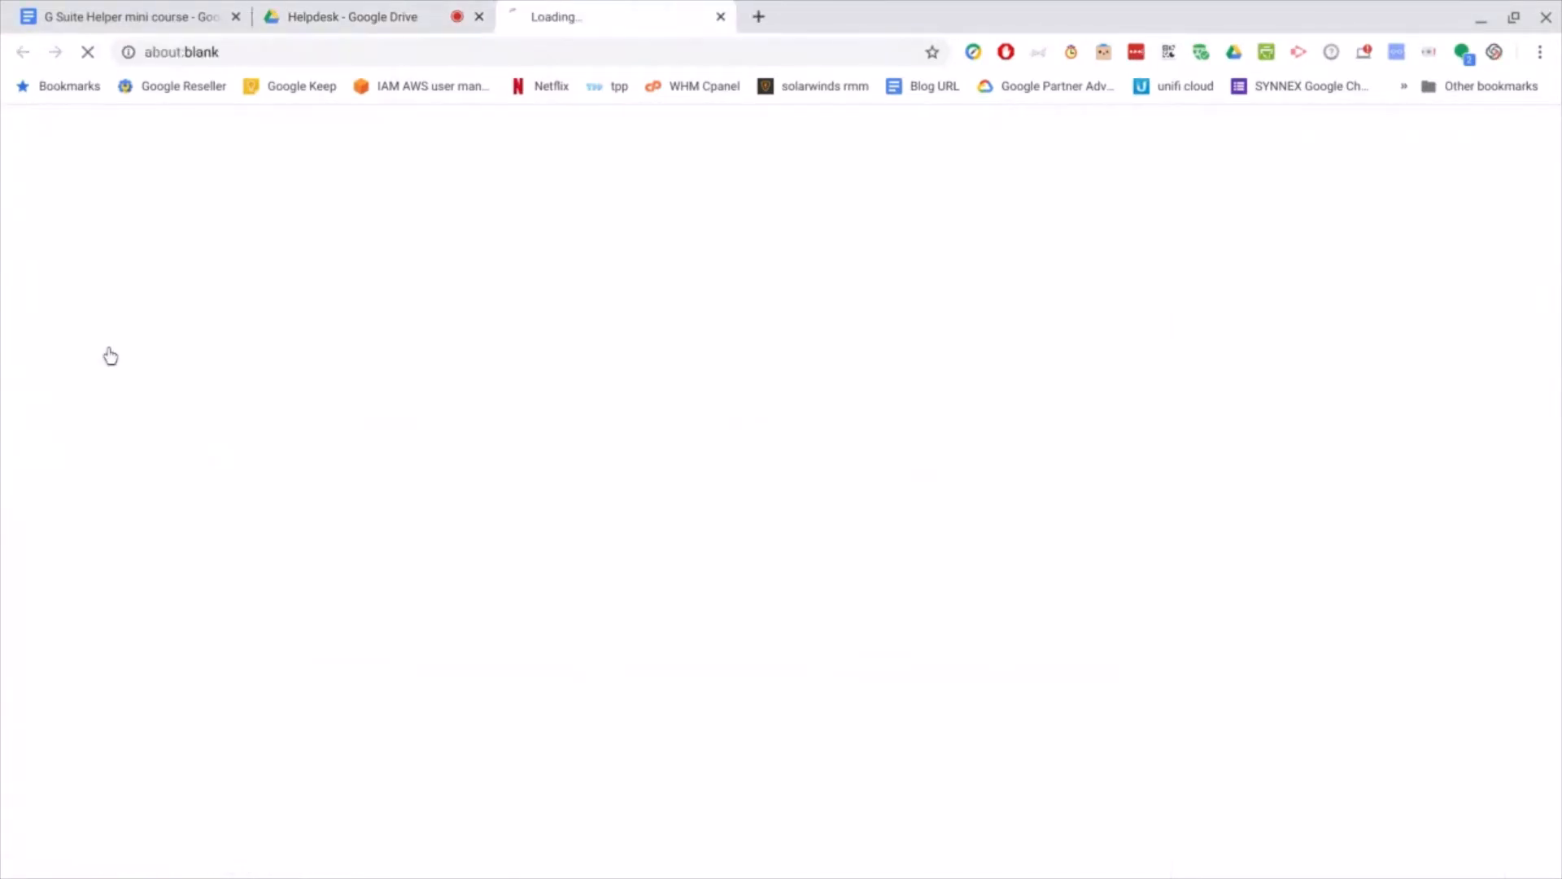
Step: Open the Google Docs home page from the Google apps list in a new browser tab
left_click(761, 16)
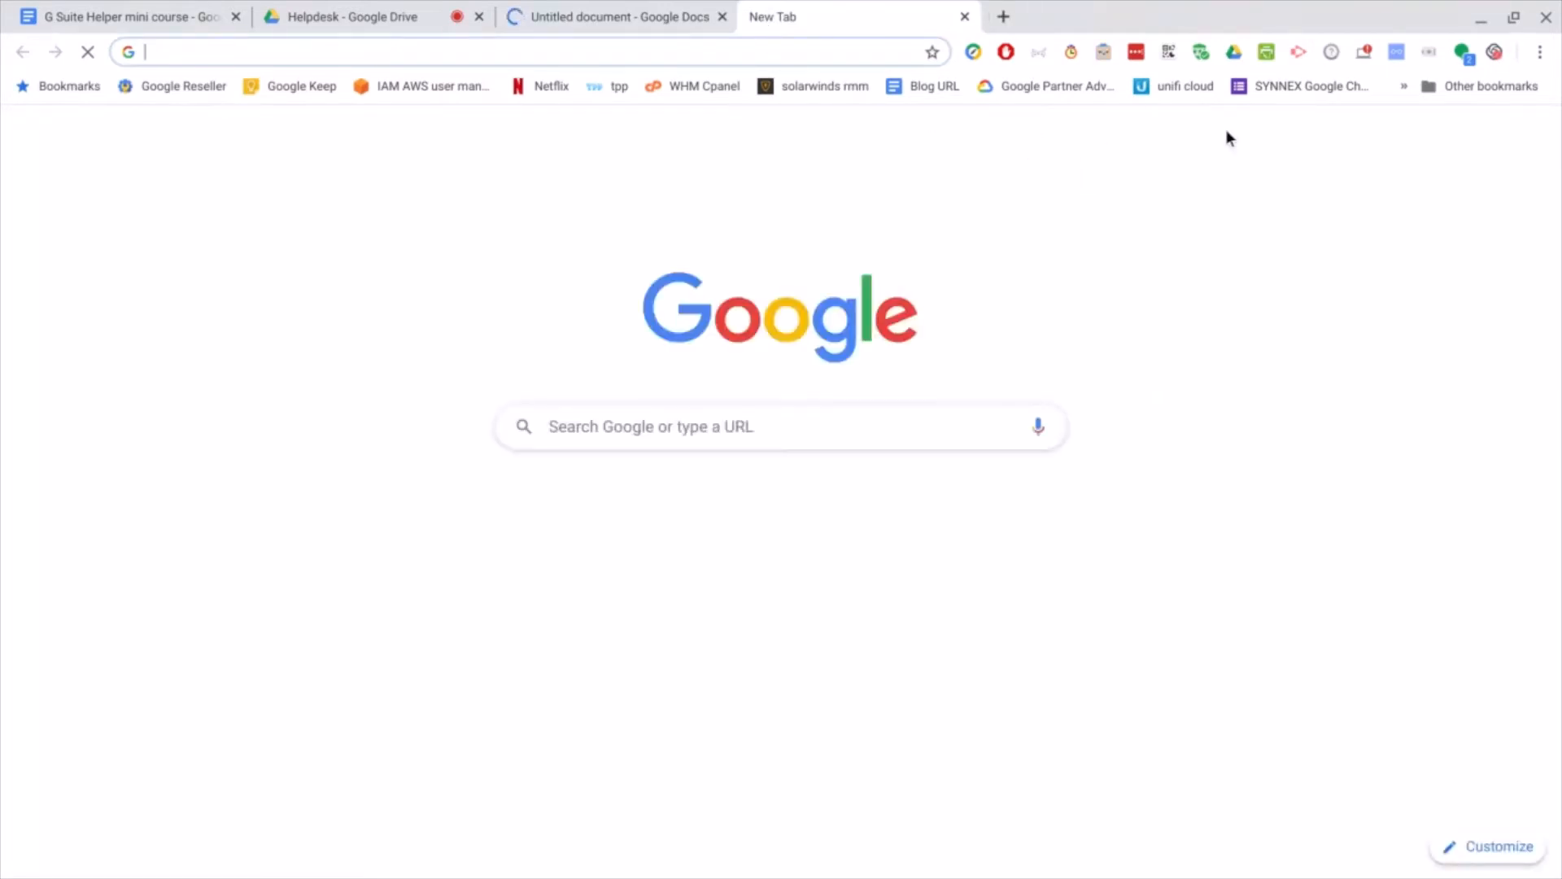
left_click(1484, 135)
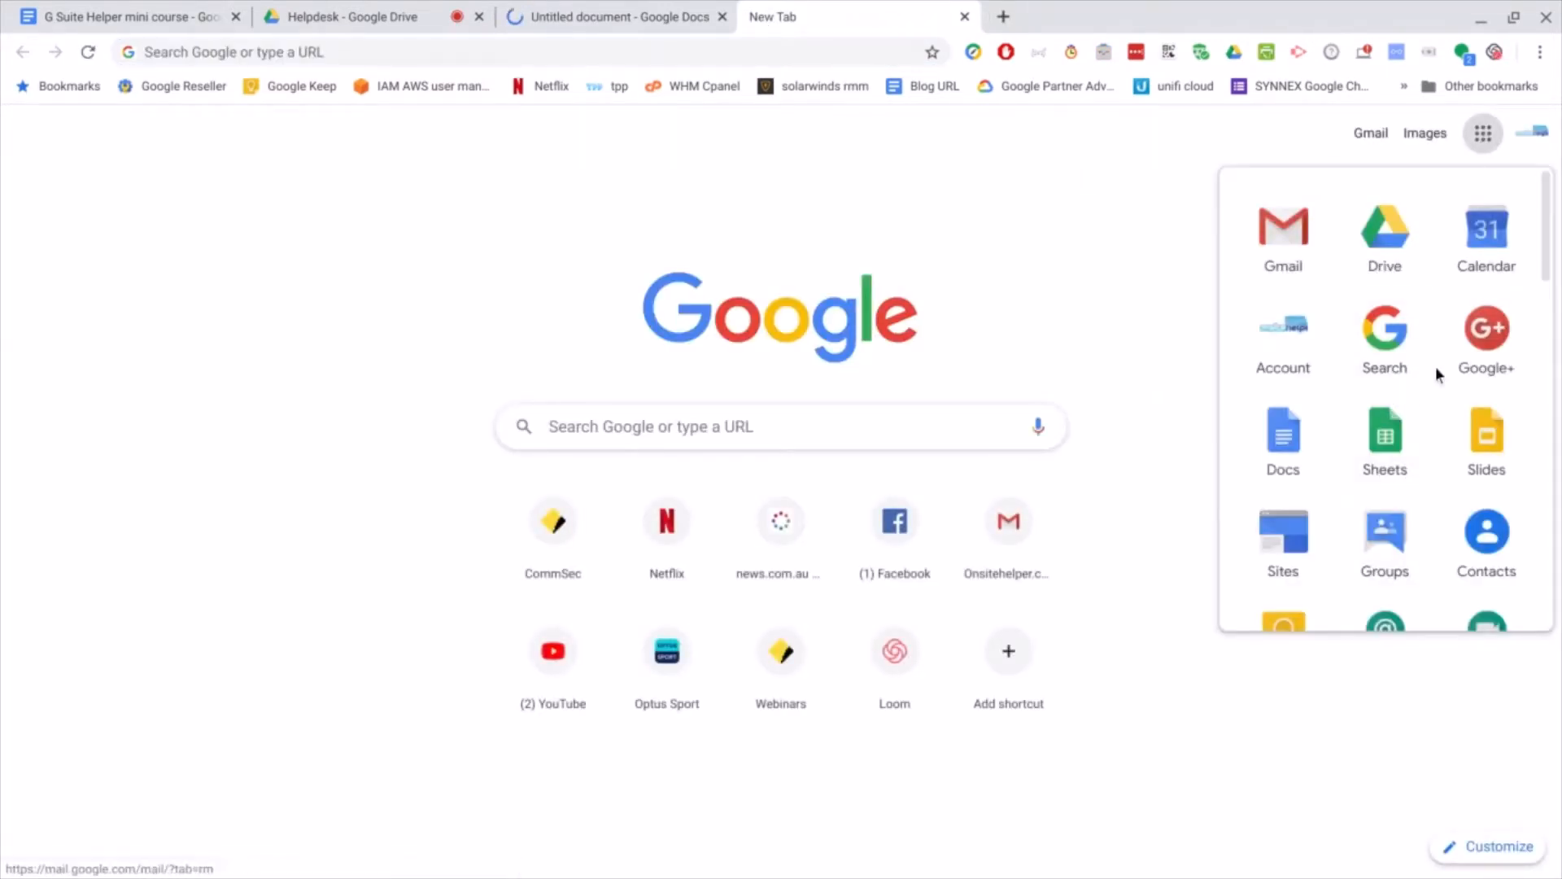
left_click(1290, 449)
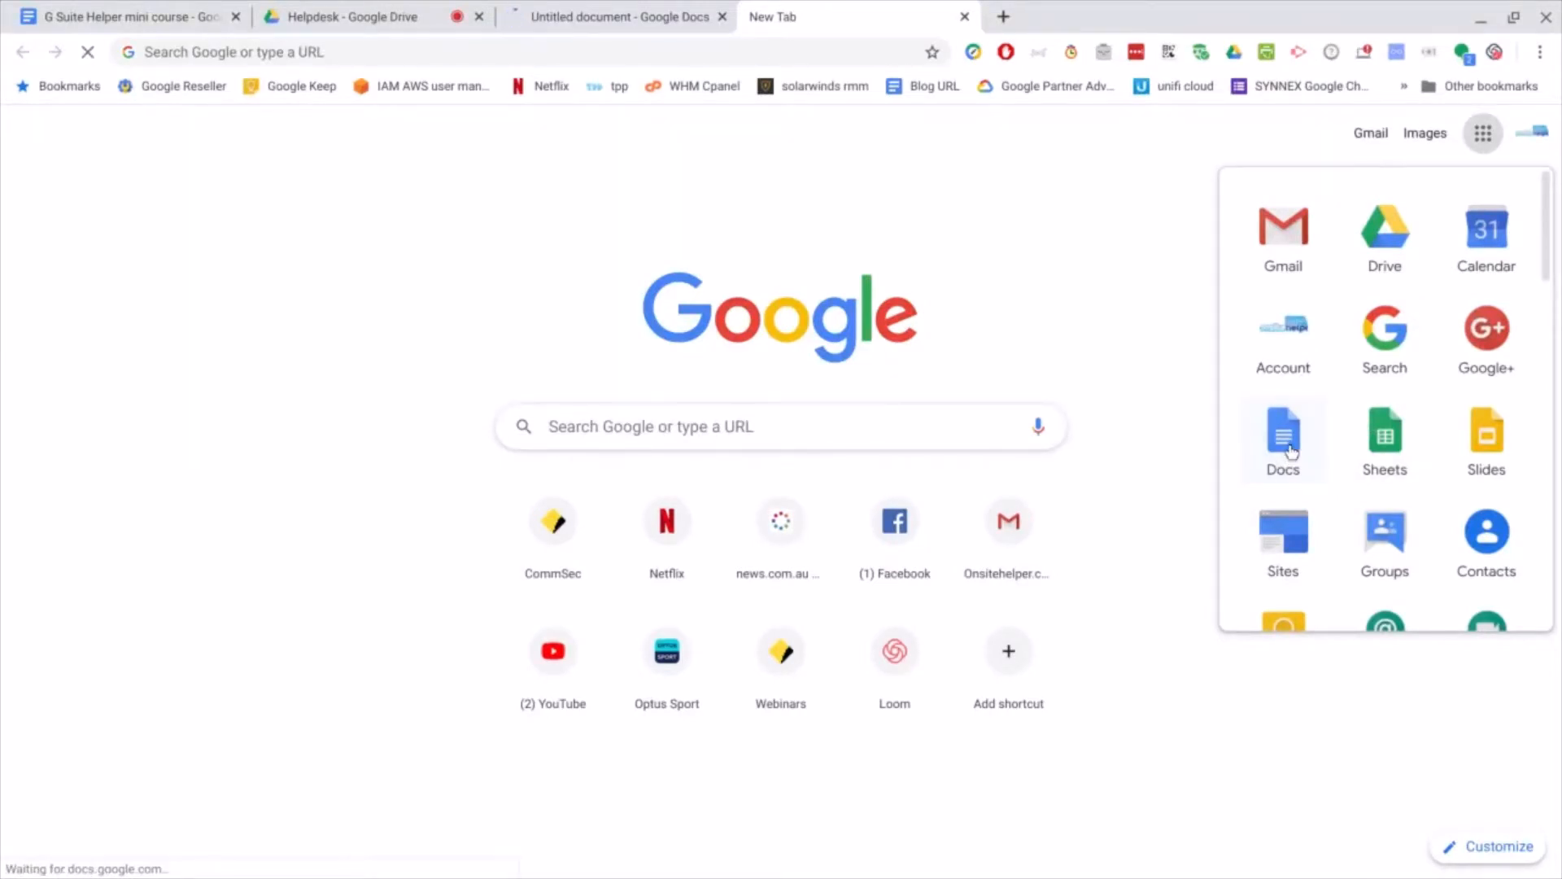
Step: Create another blank document in a new browser tab with the address doc.new
left_click(1006, 18)
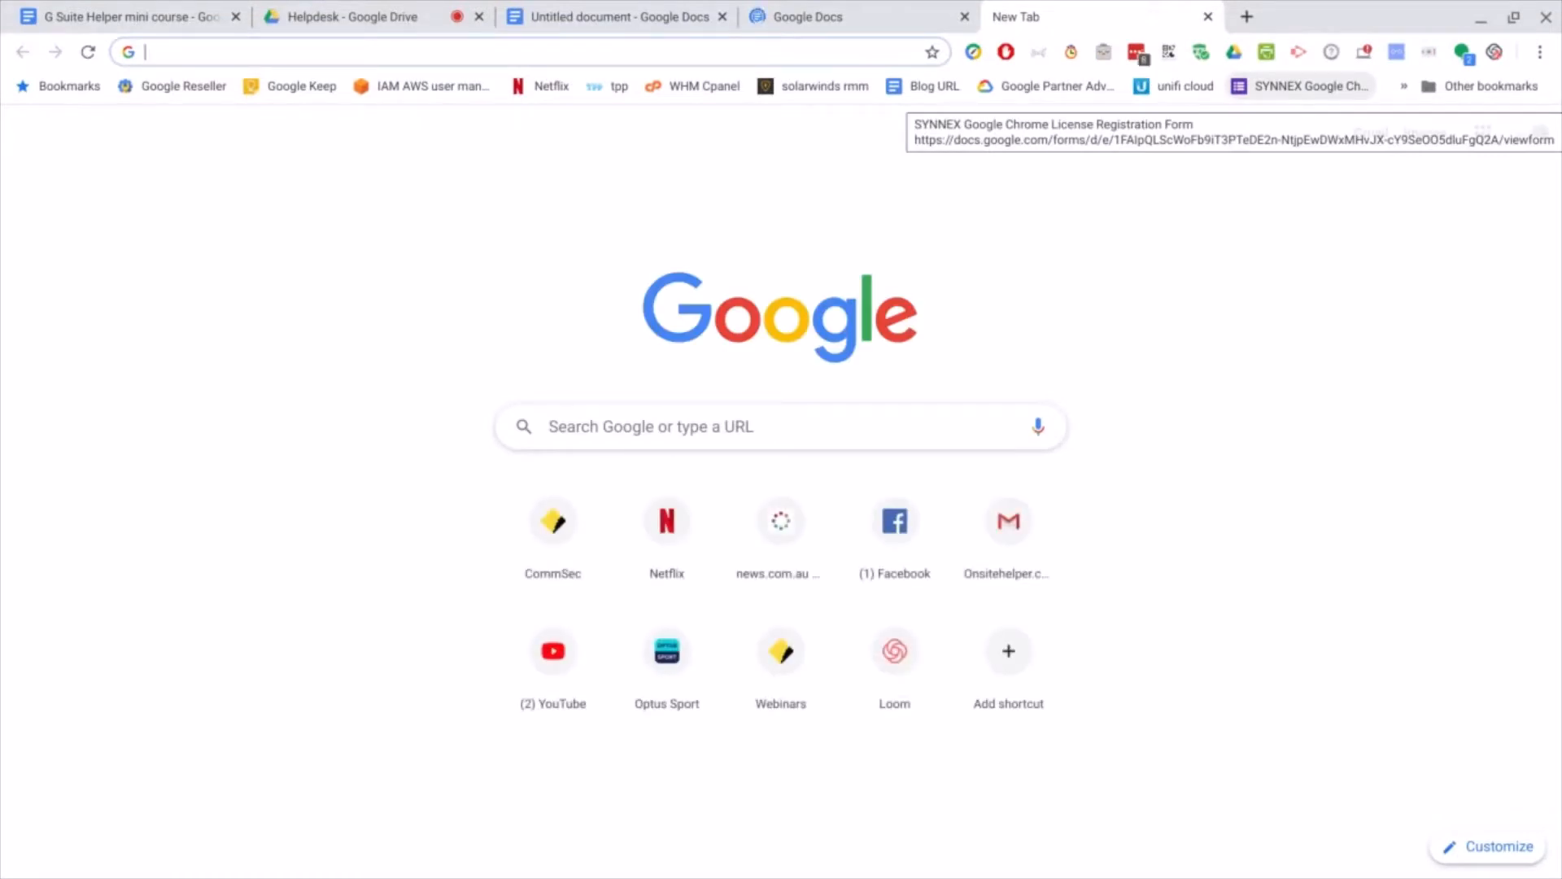
type("doc.new")
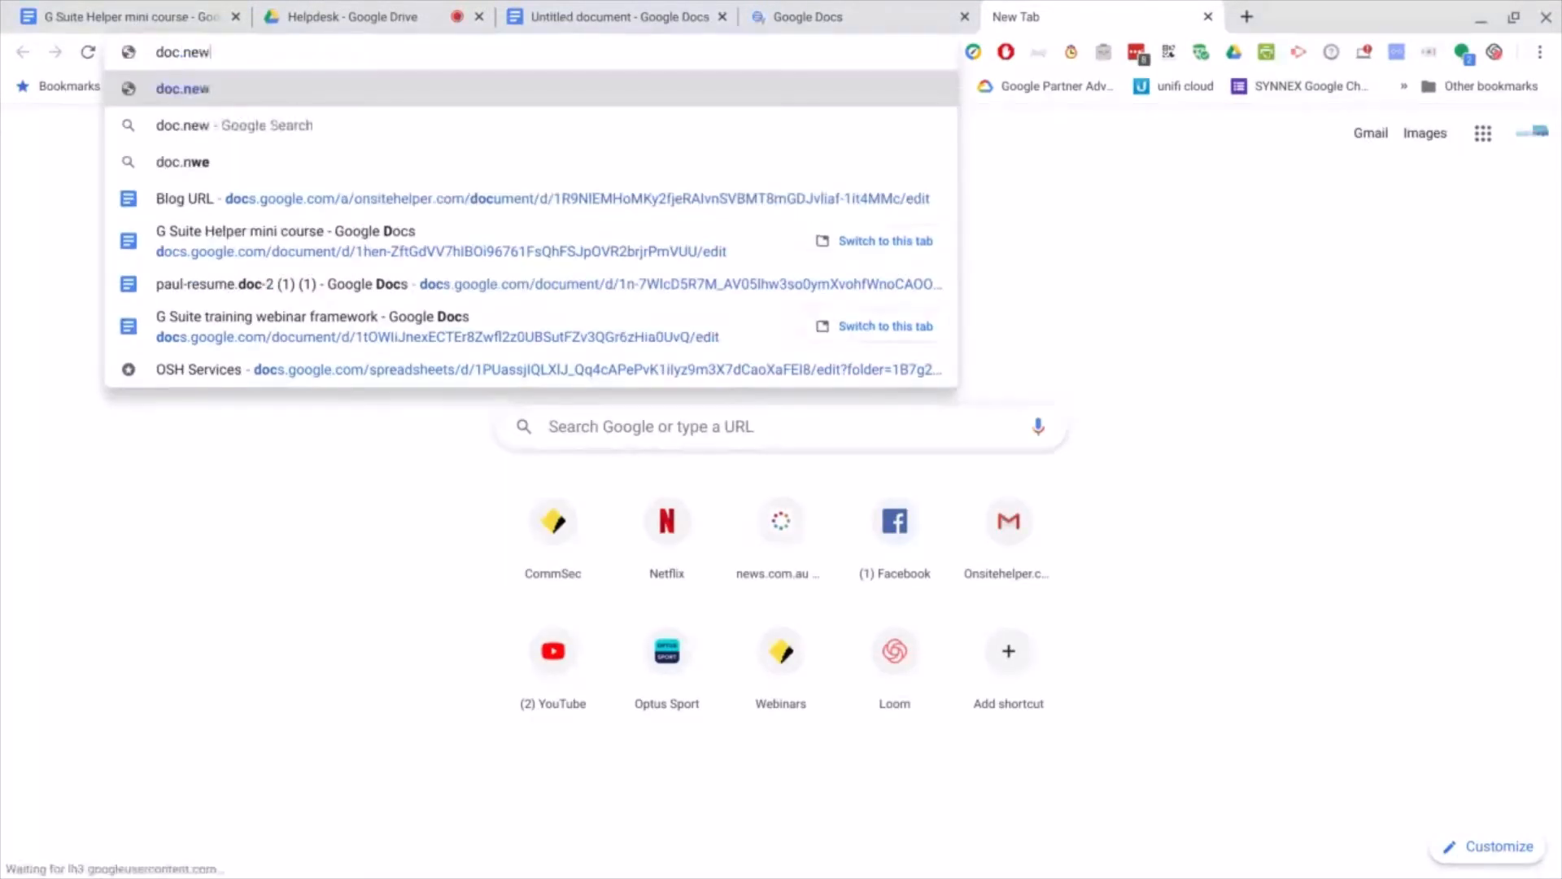
key("Return")
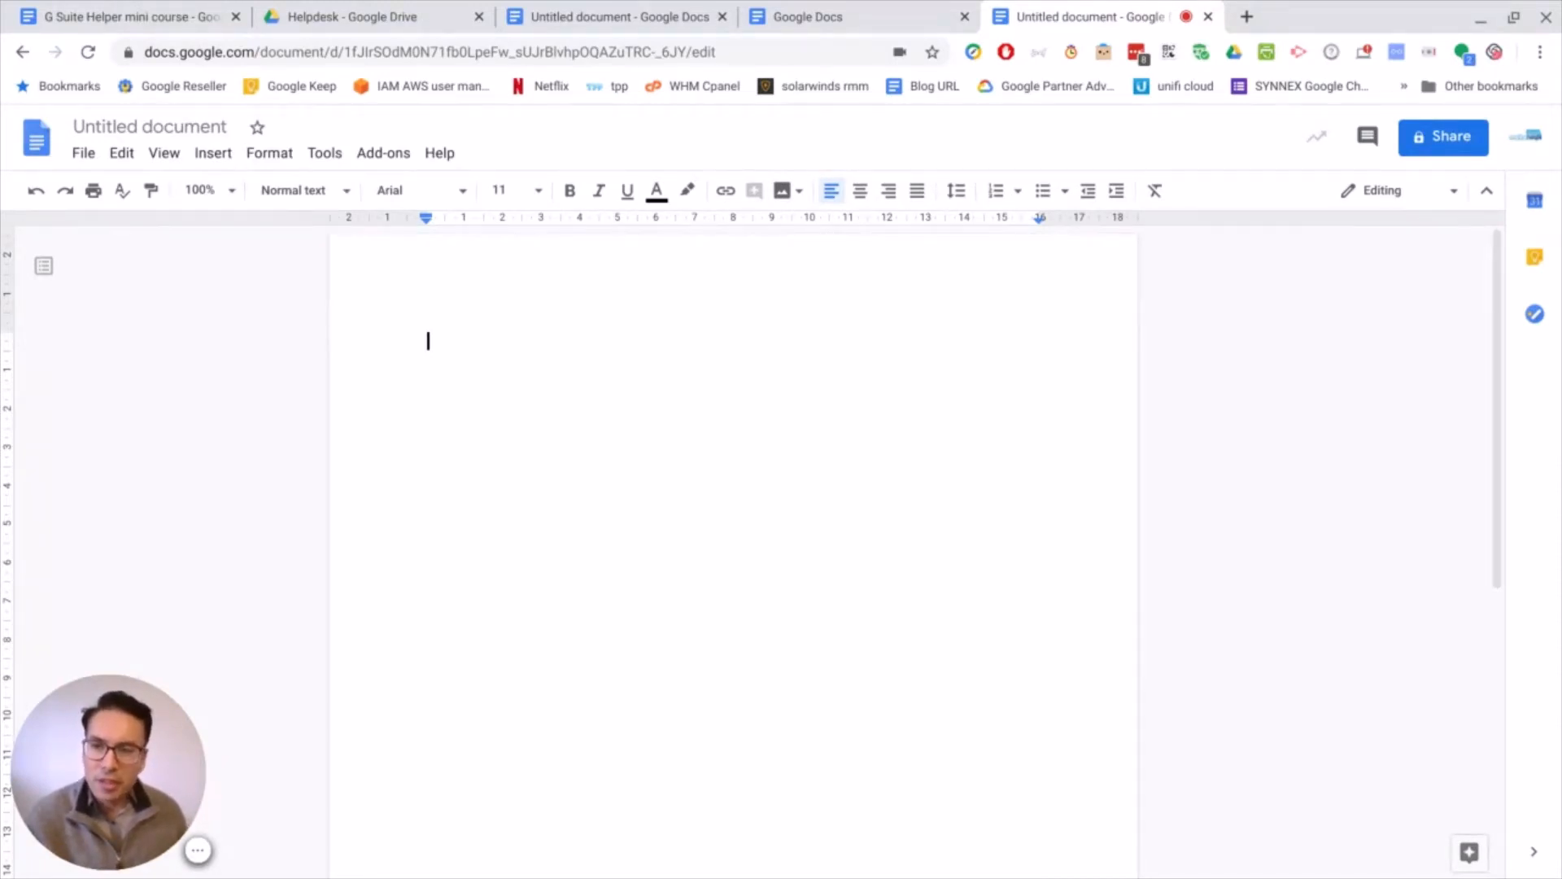
Step: Return to Google Drive and search it for ".doc"
left_click(376, 17)
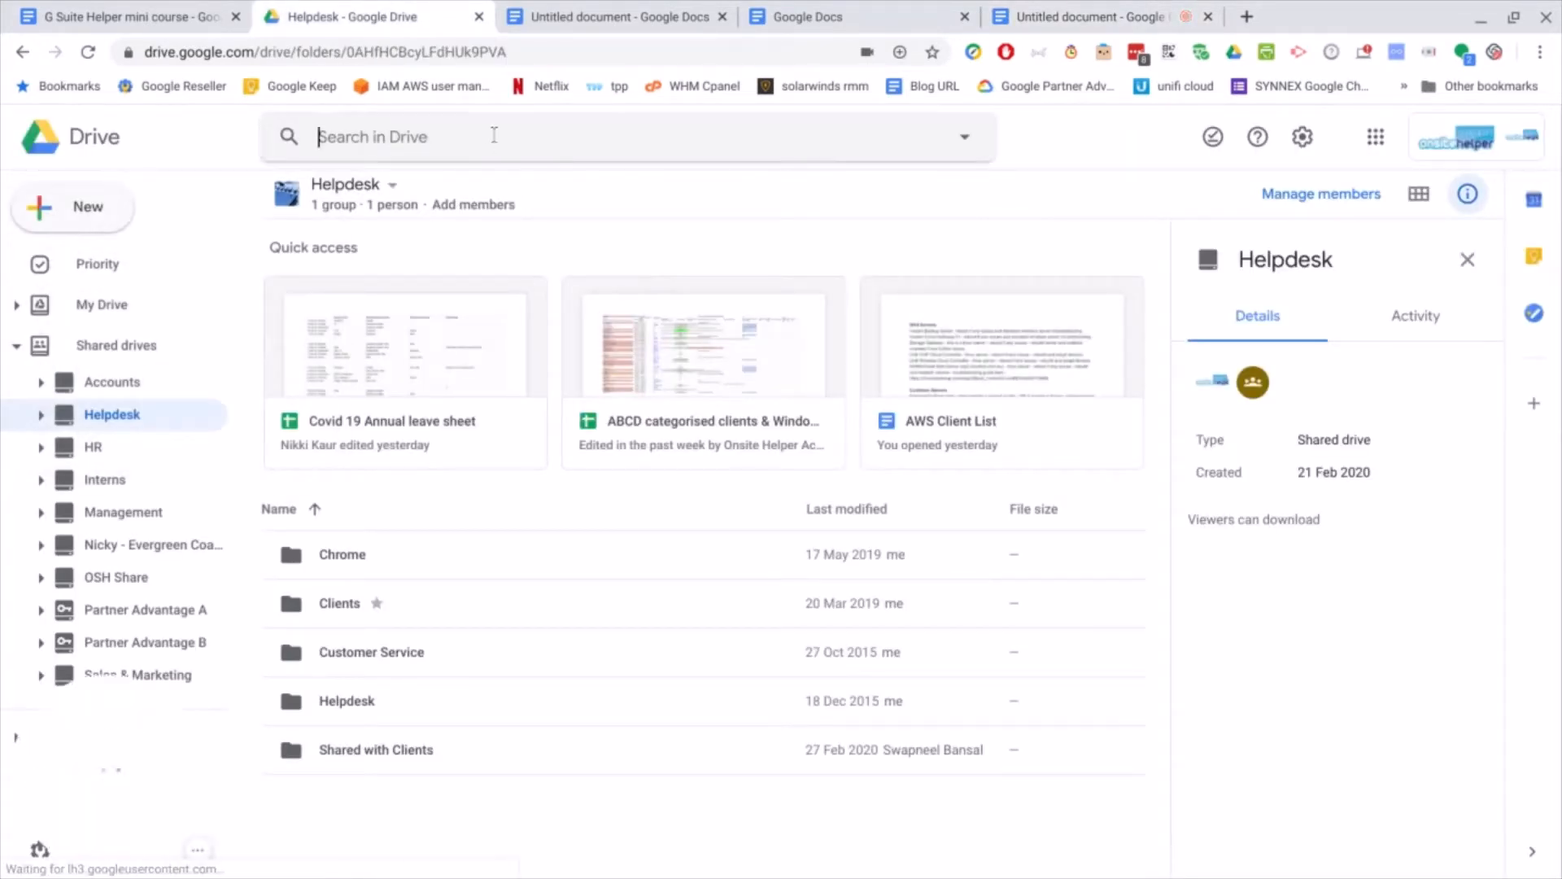
left_click(492, 136)
type(".")
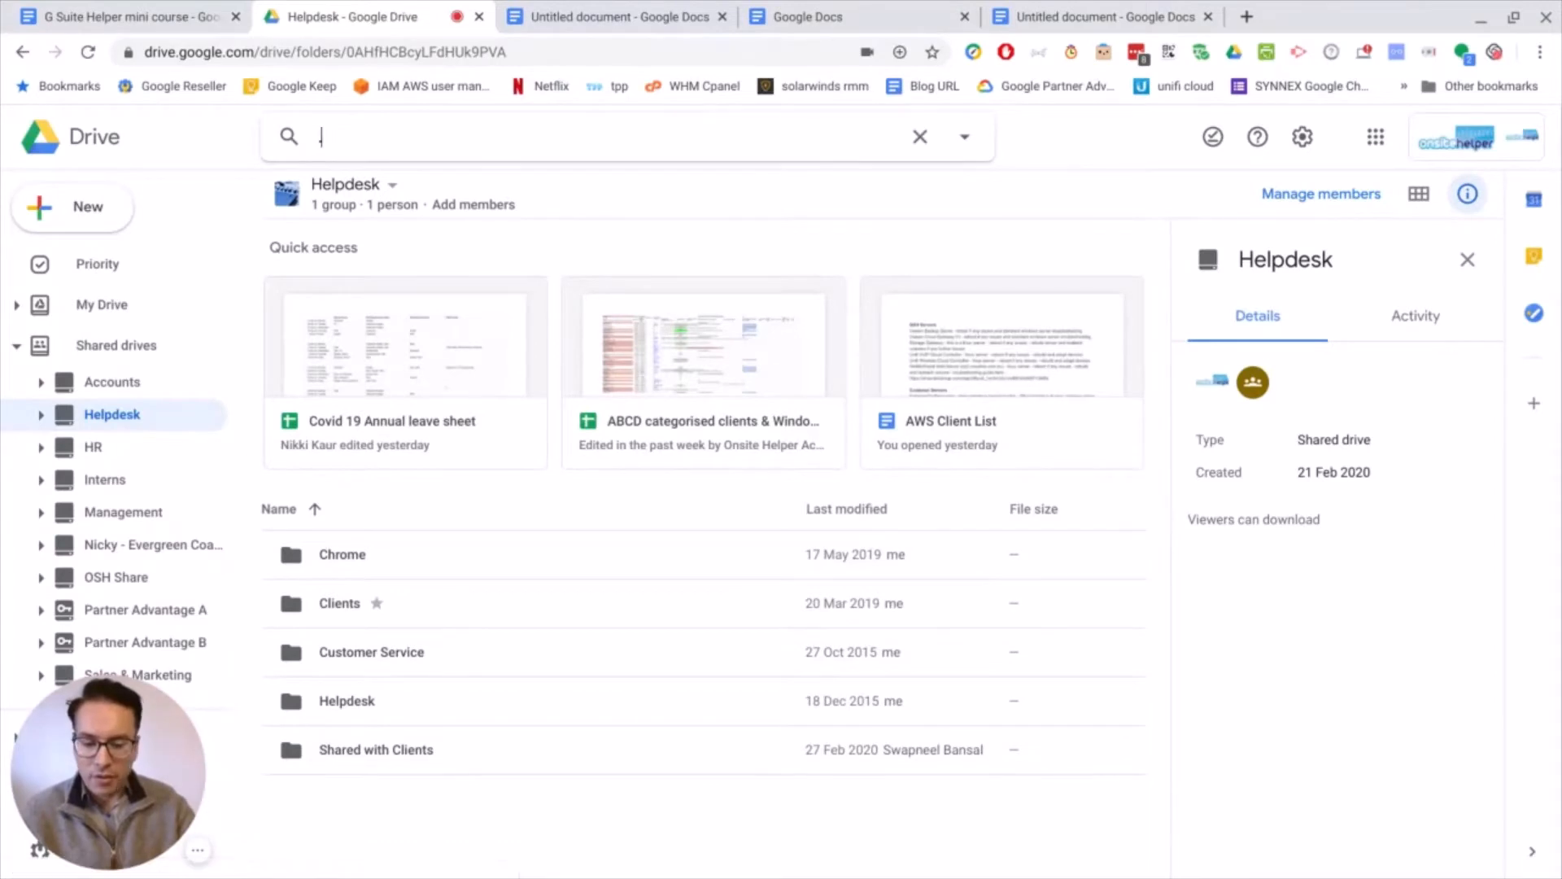
type("doc")
key("Return")
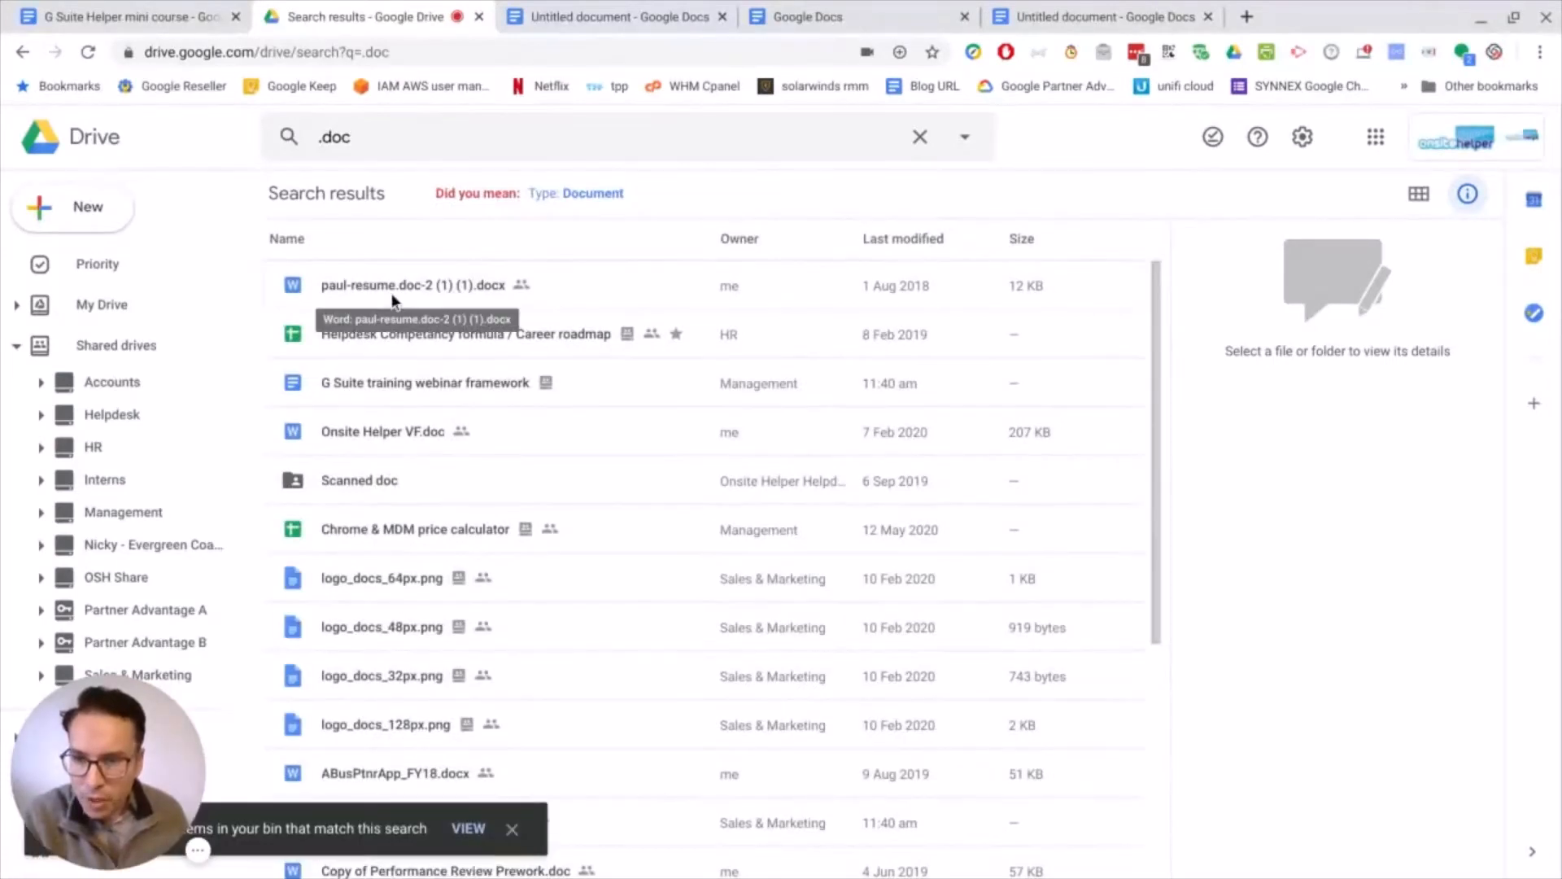
Step: Open the résumé .docx file from the search results, save it as Google Docs, and look over the converted document
double_click(292, 289)
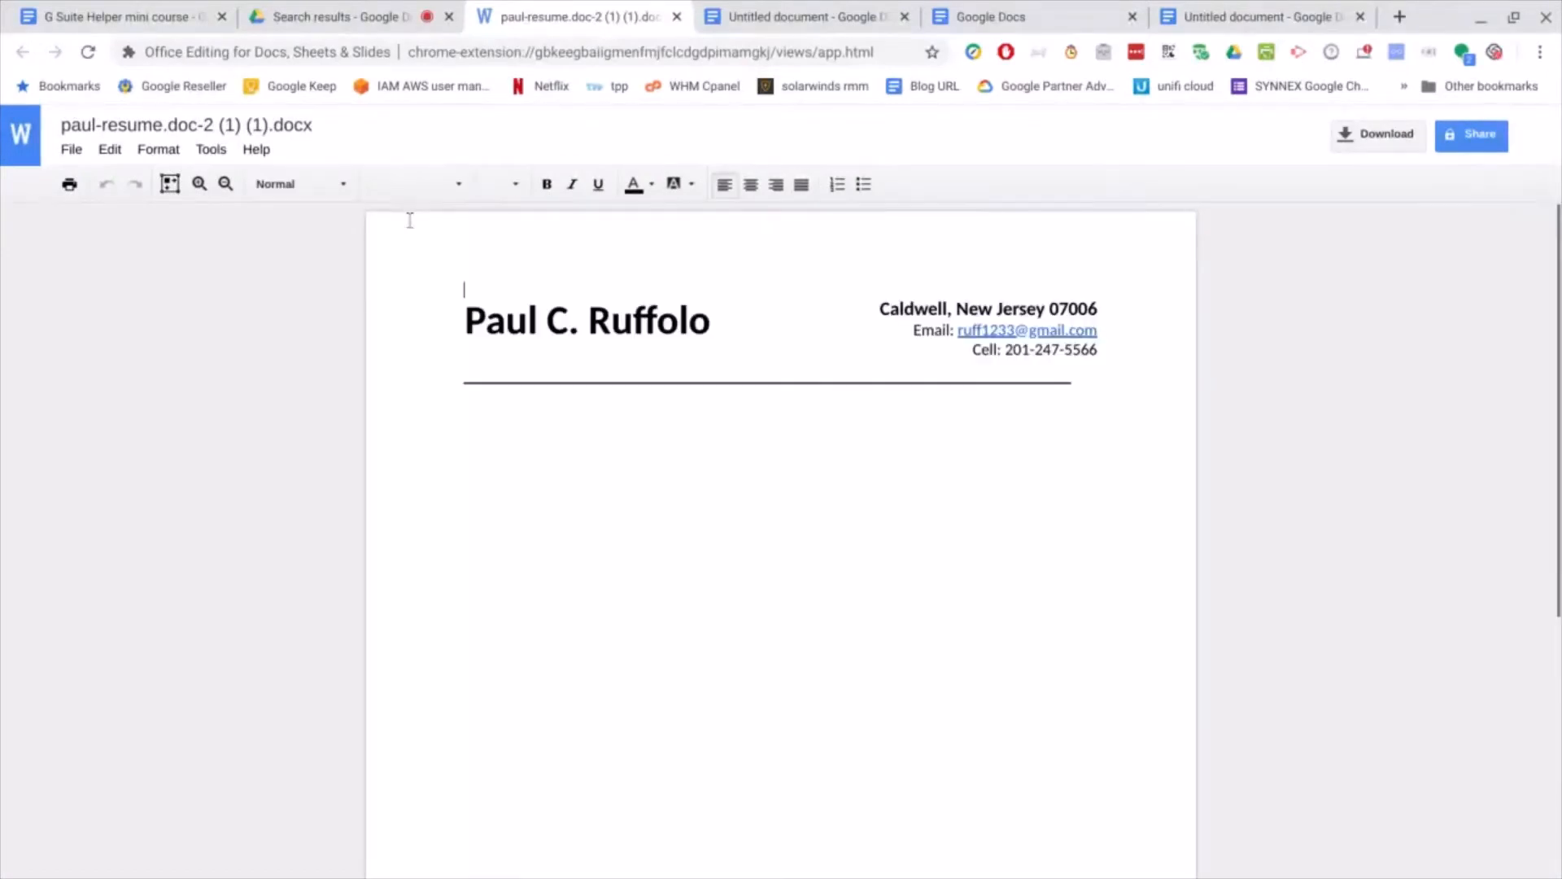
left_click(75, 156)
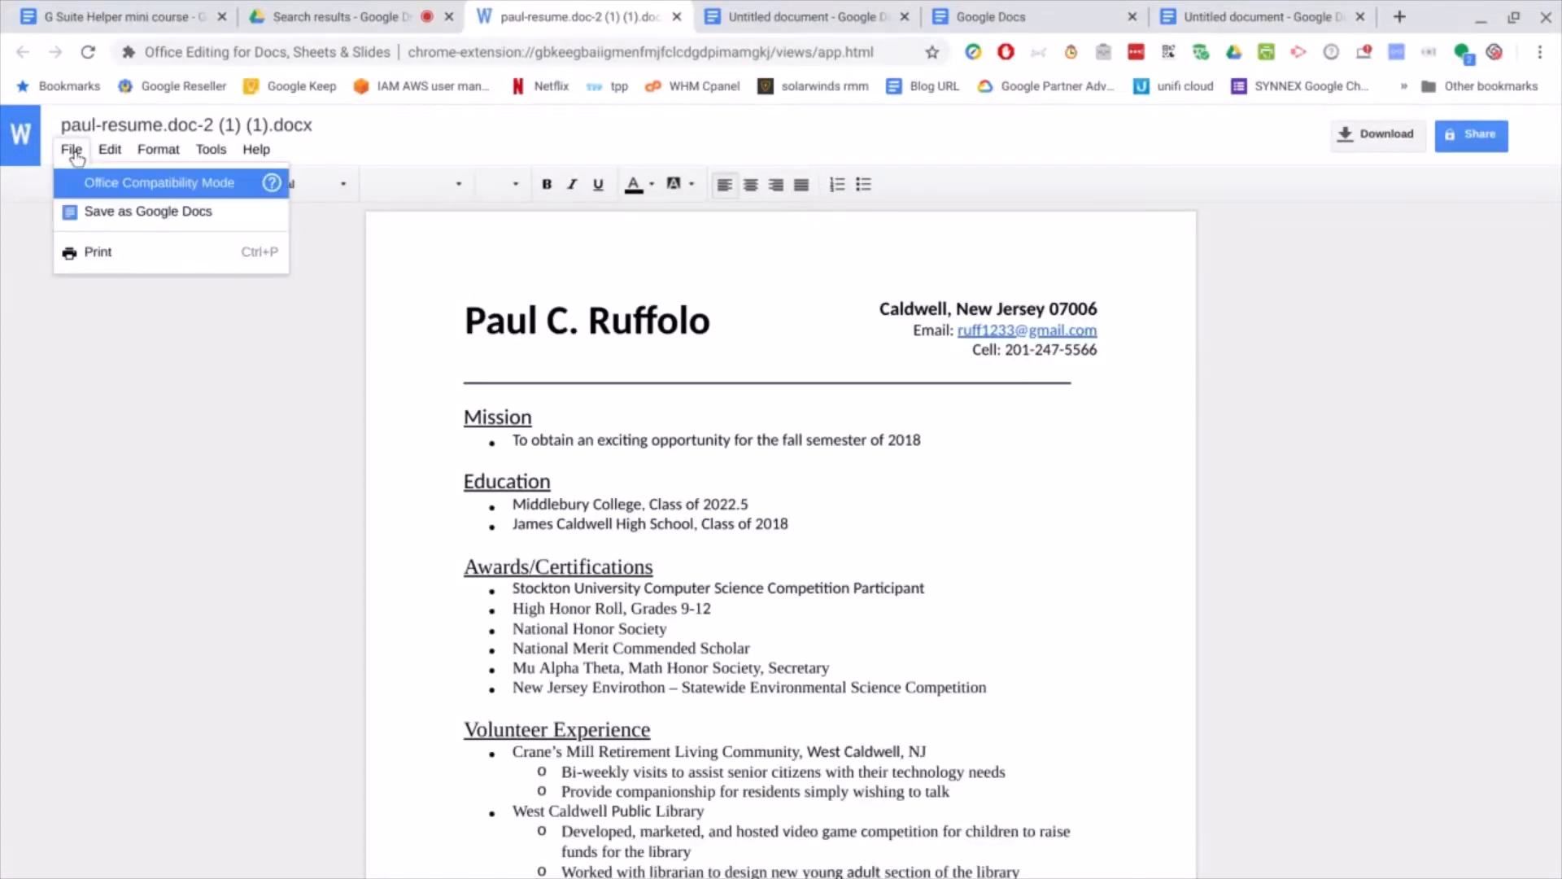
left_click(116, 215)
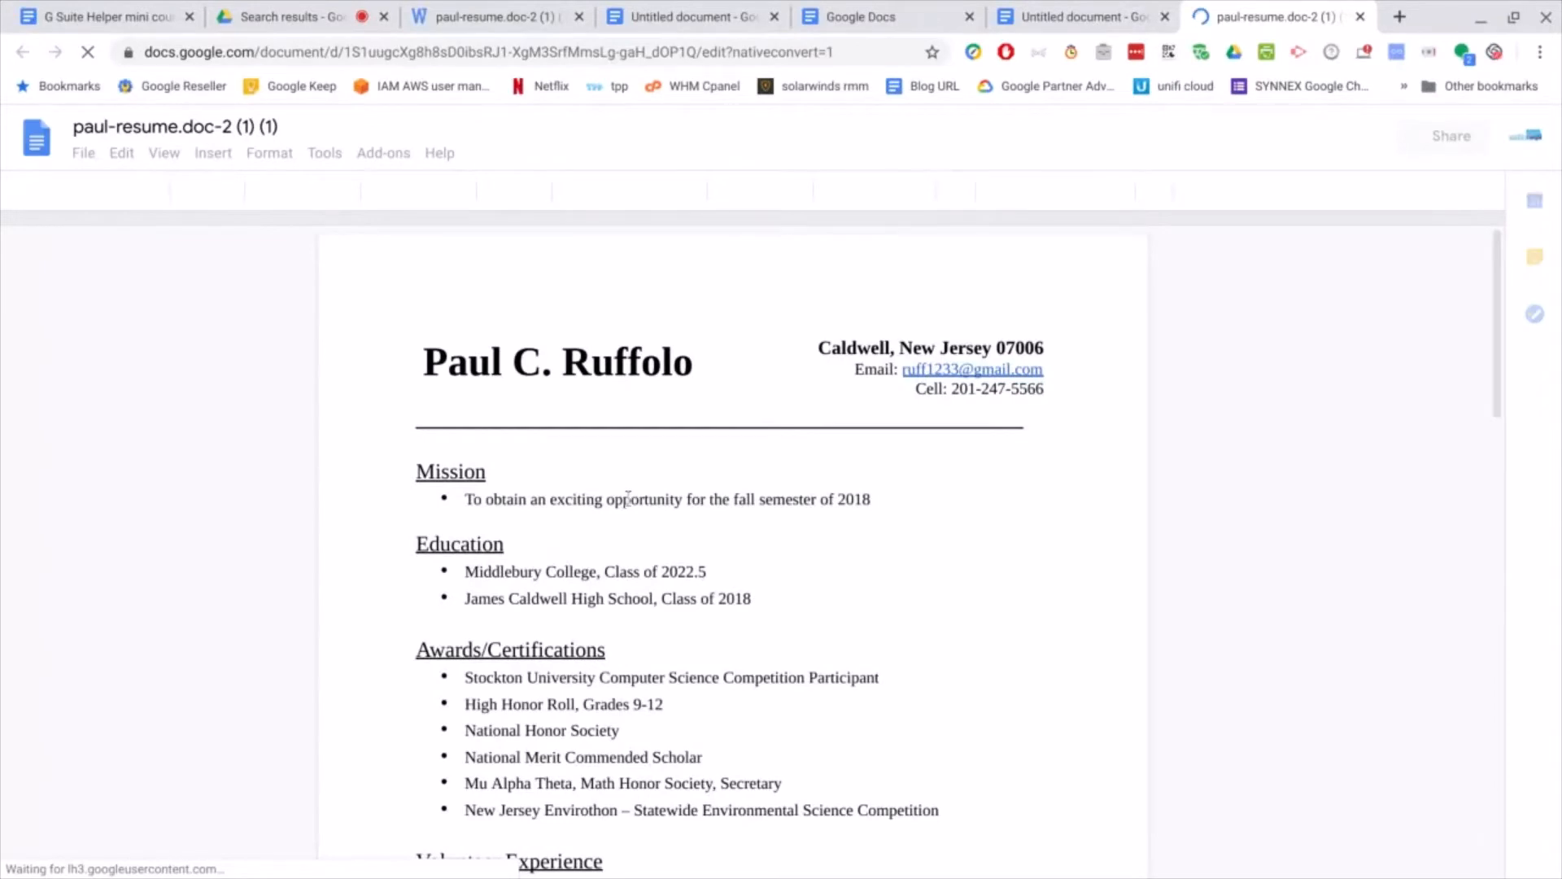
scroll(656, 533, "down", 3)
scroll(652, 517, "up", 3)
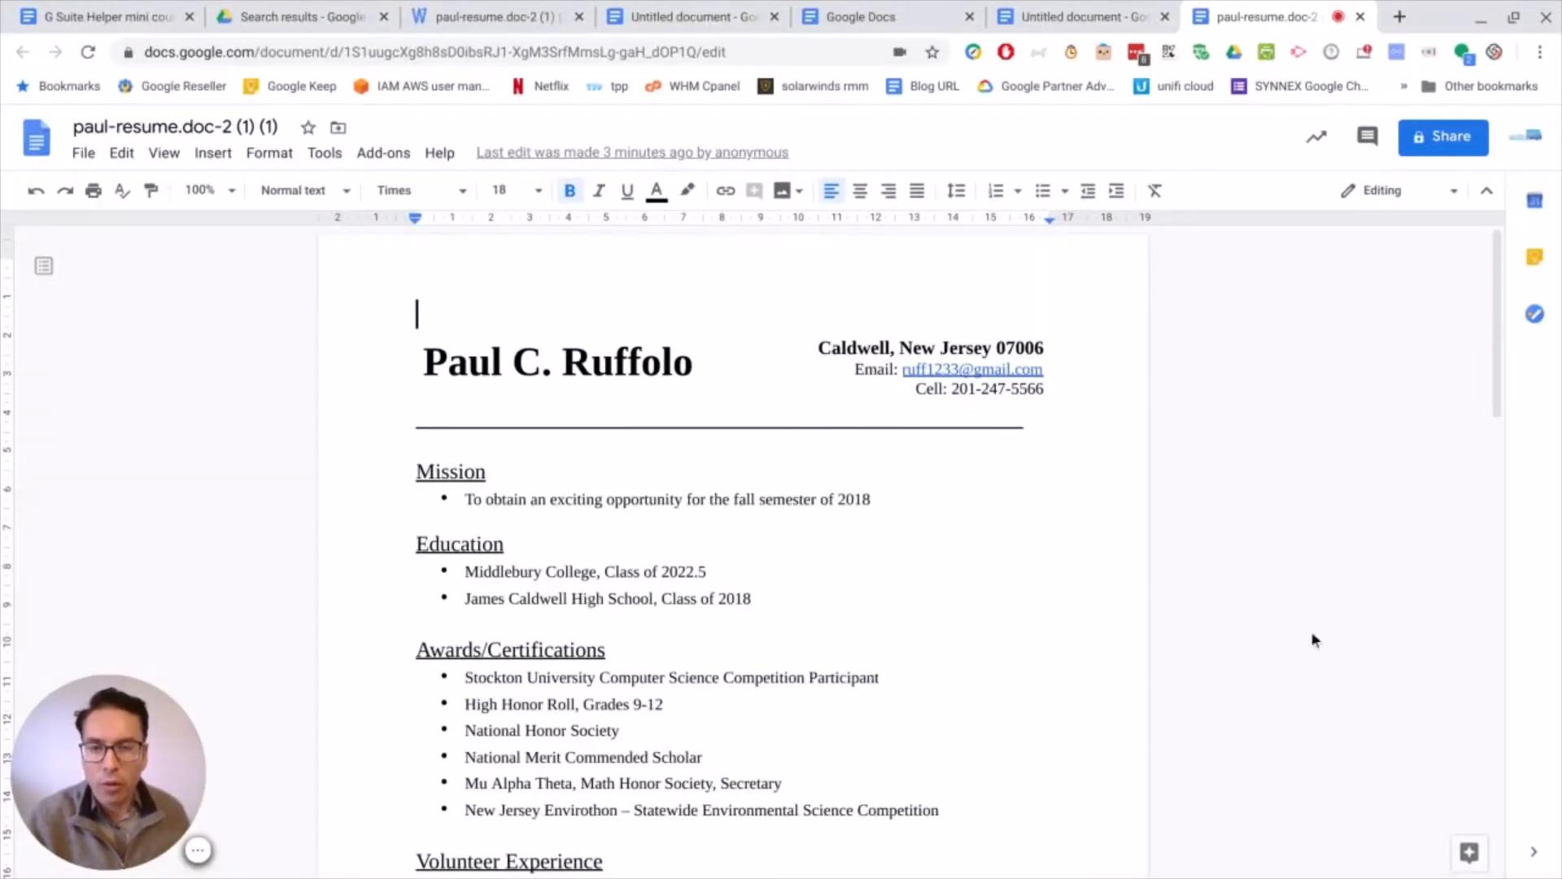
Step: Download the converted résumé in Microsoft Word (.docx) format
left_click(82, 154)
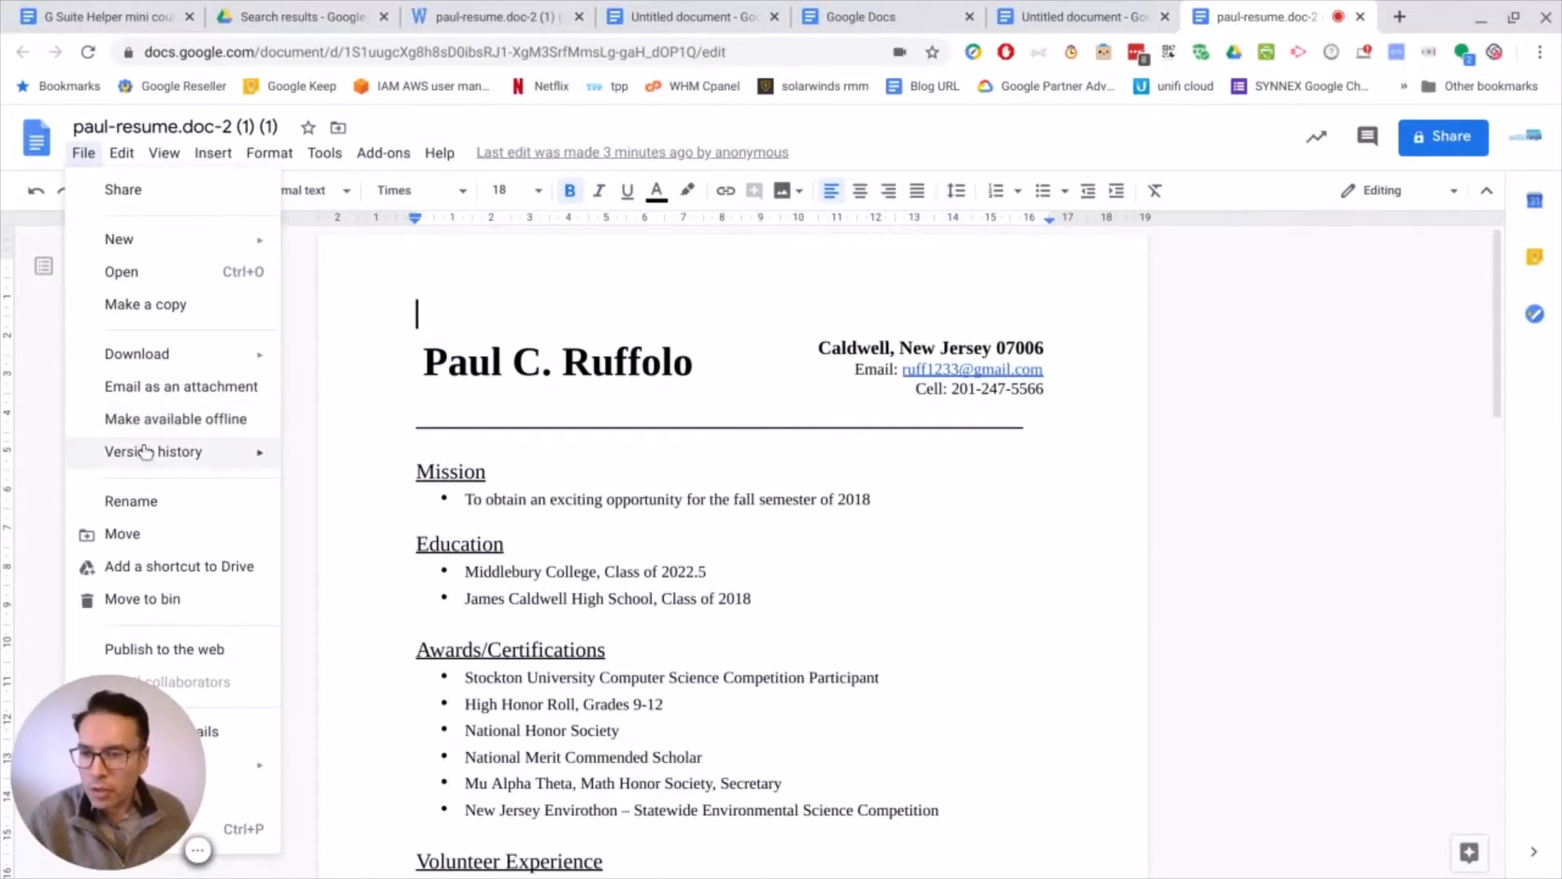
mouse_move(150, 353)
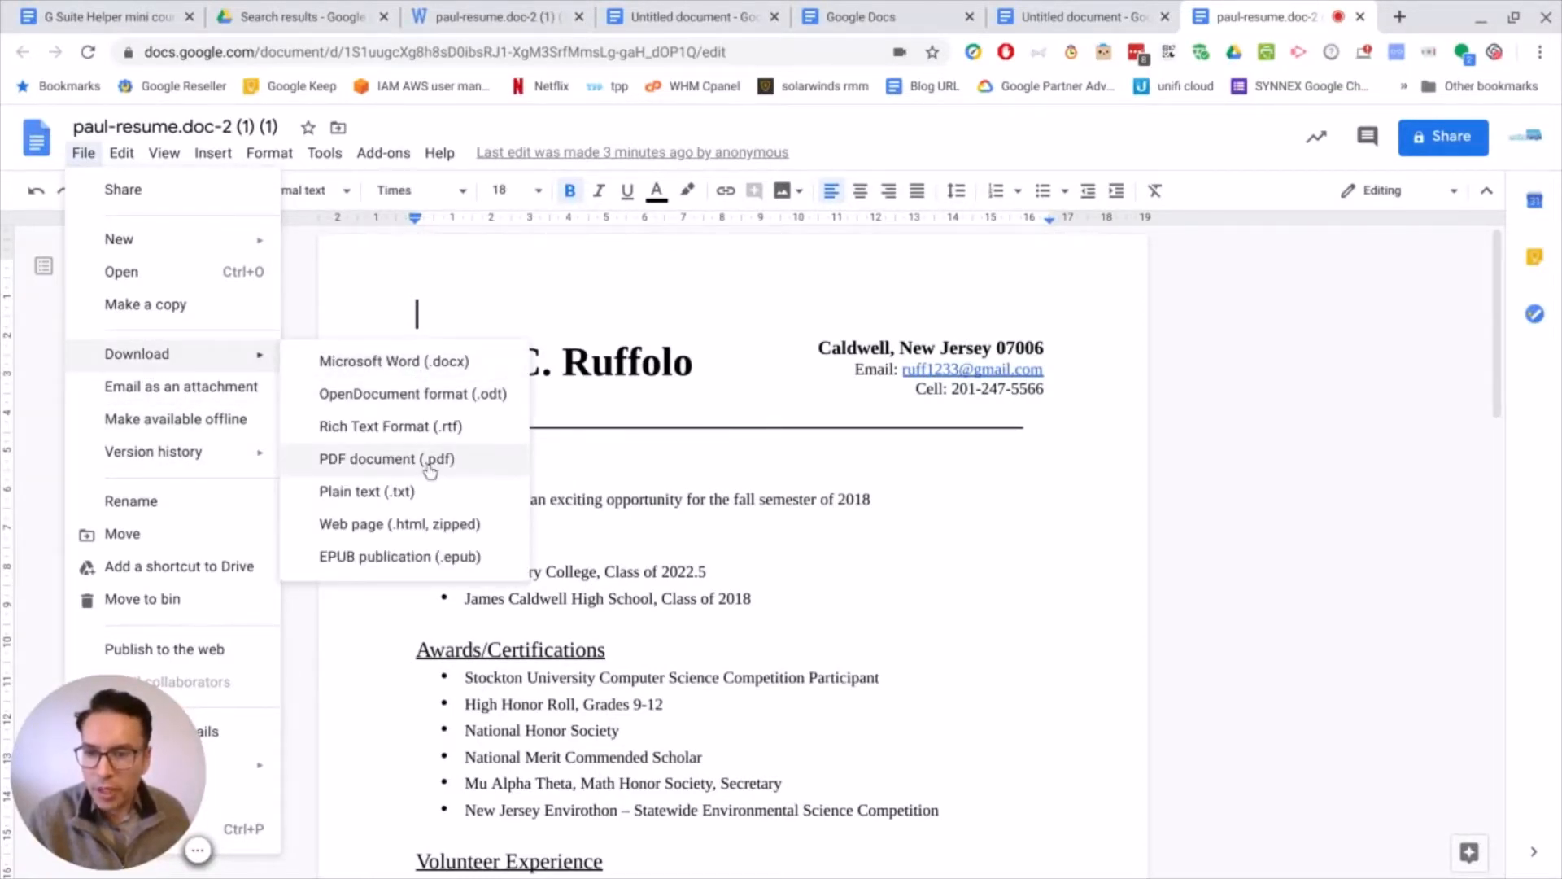
left_click(440, 364)
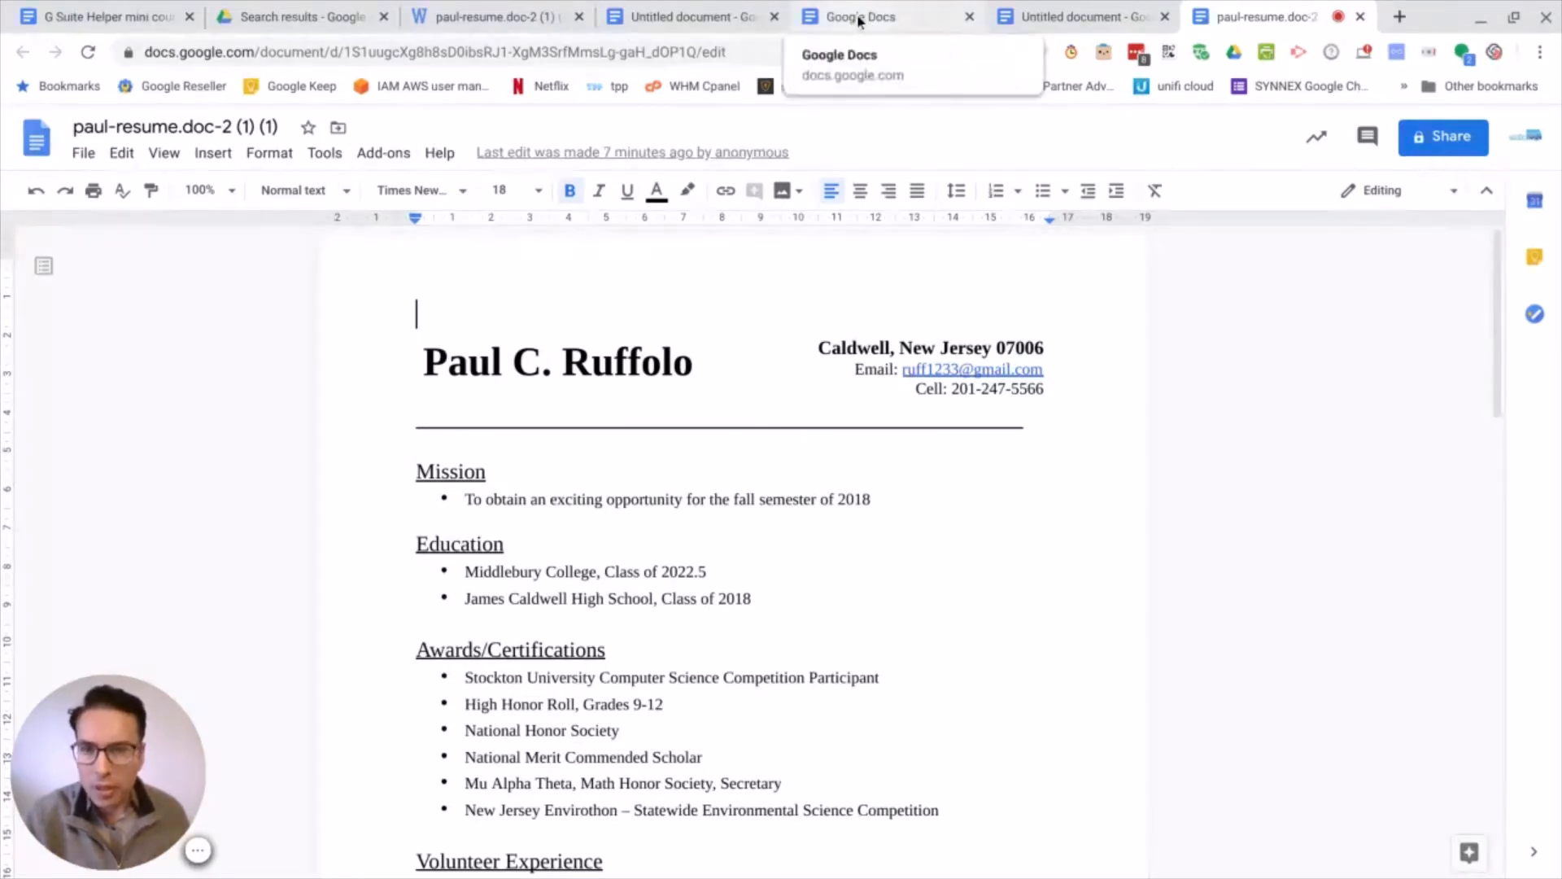
Step: Open the version history of the G Suite Helper mini course document and display the 8 July 2014, 07:55 version
left_click(98, 18)
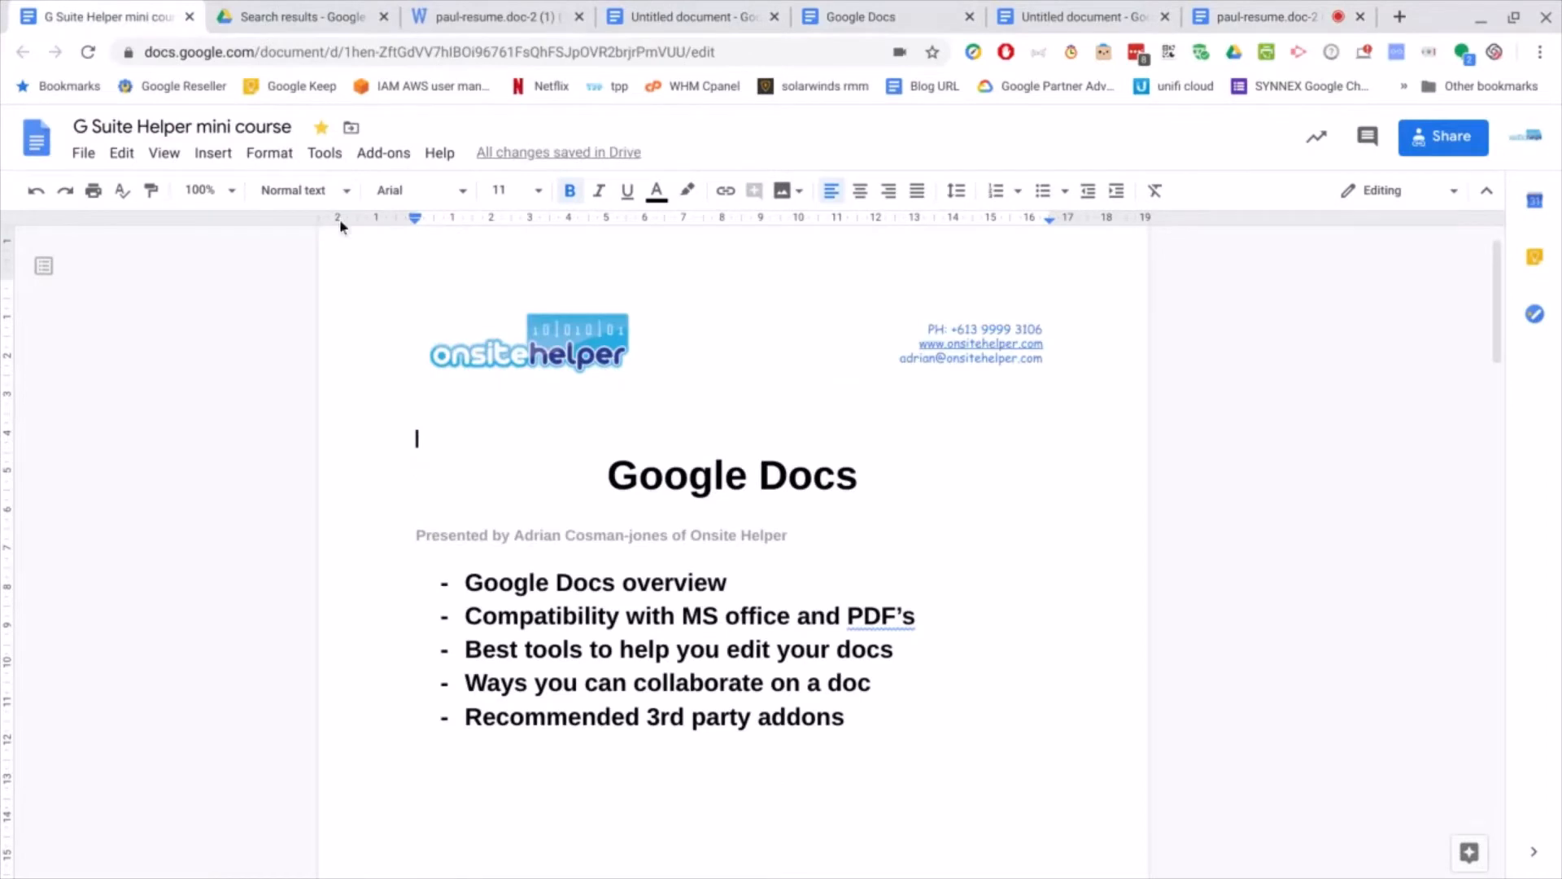
left_click(82, 154)
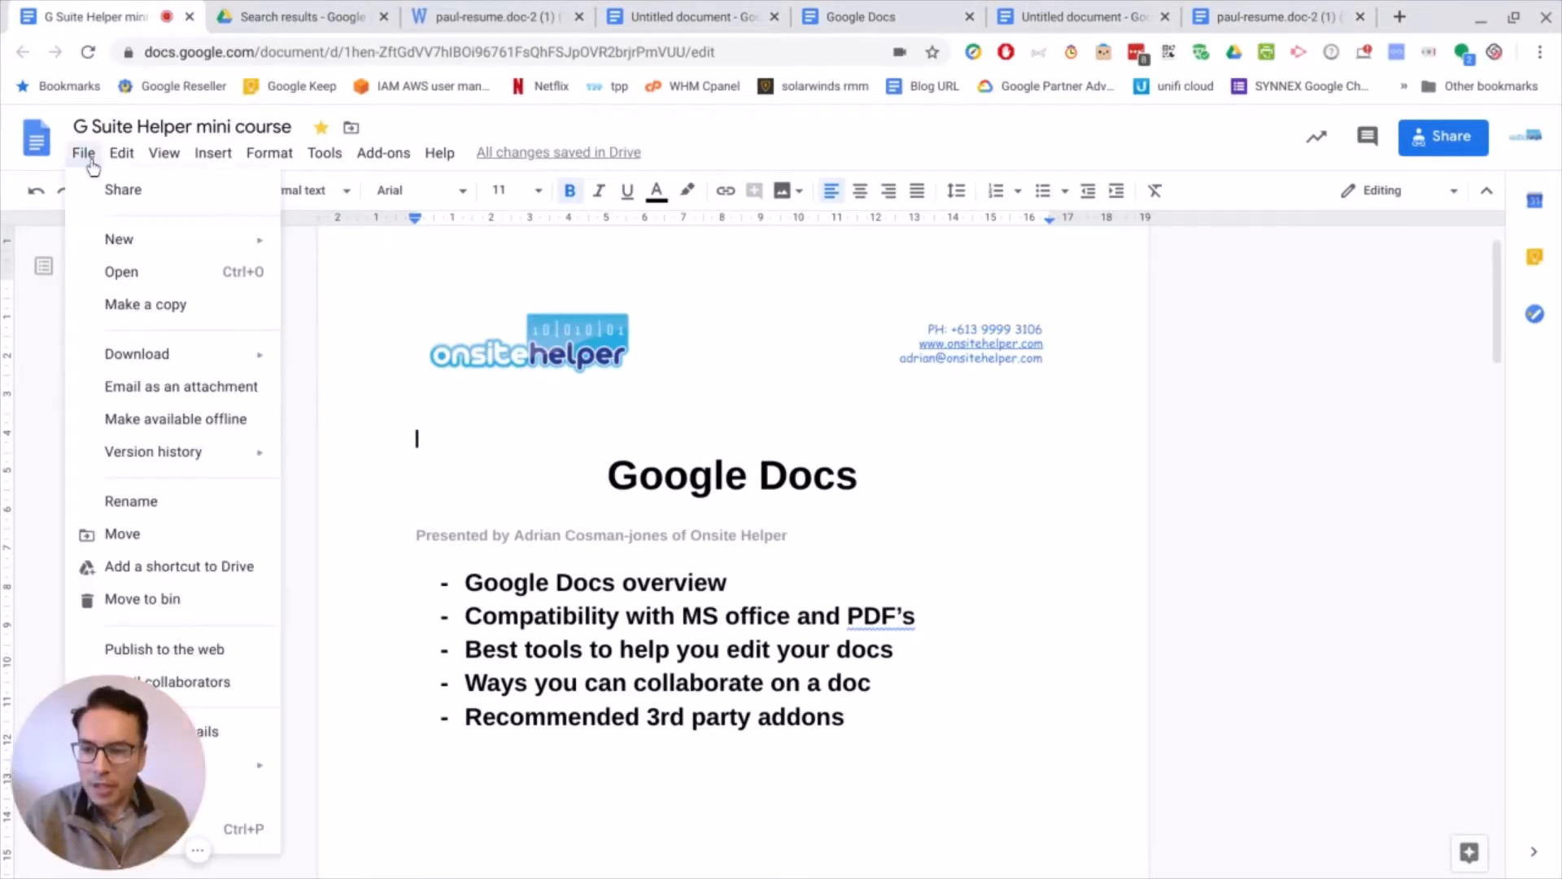
mouse_move(142, 456)
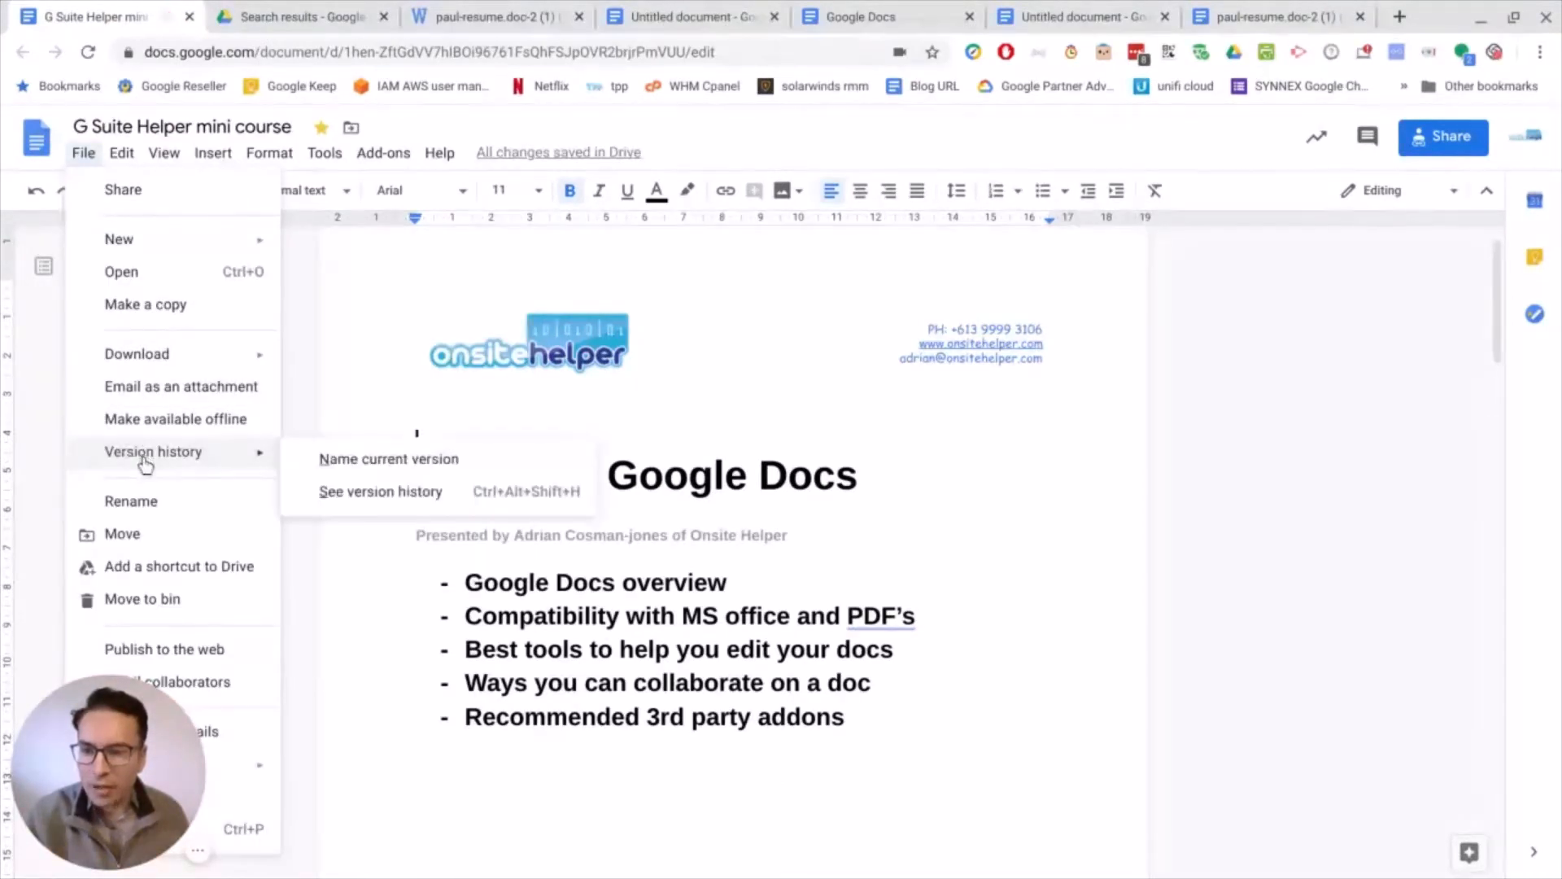
left_click(390, 494)
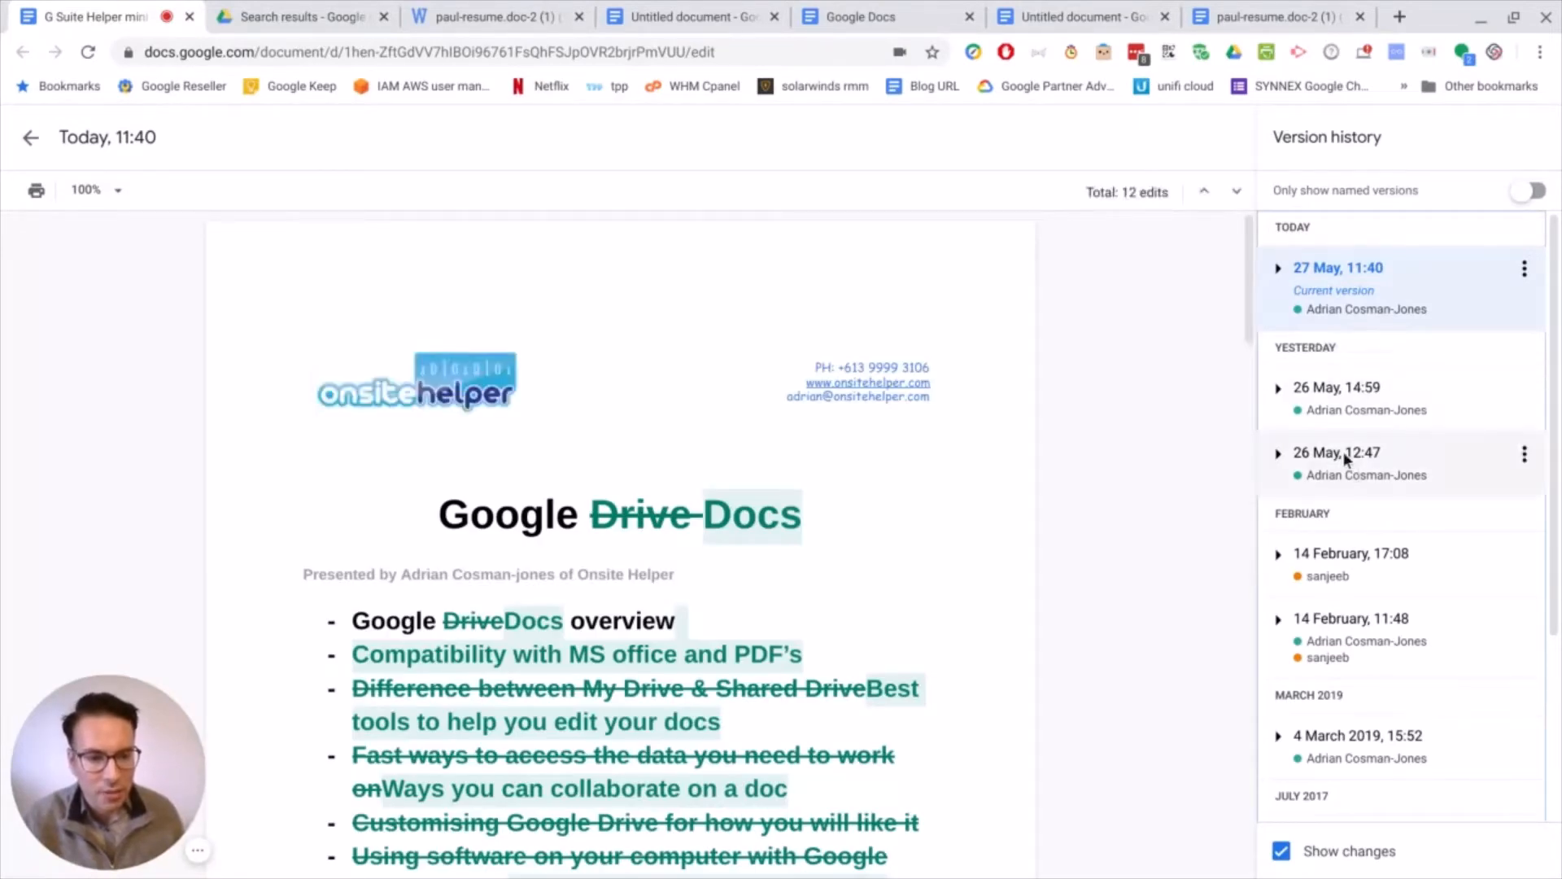
scroll(1383, 635, "down", 3)
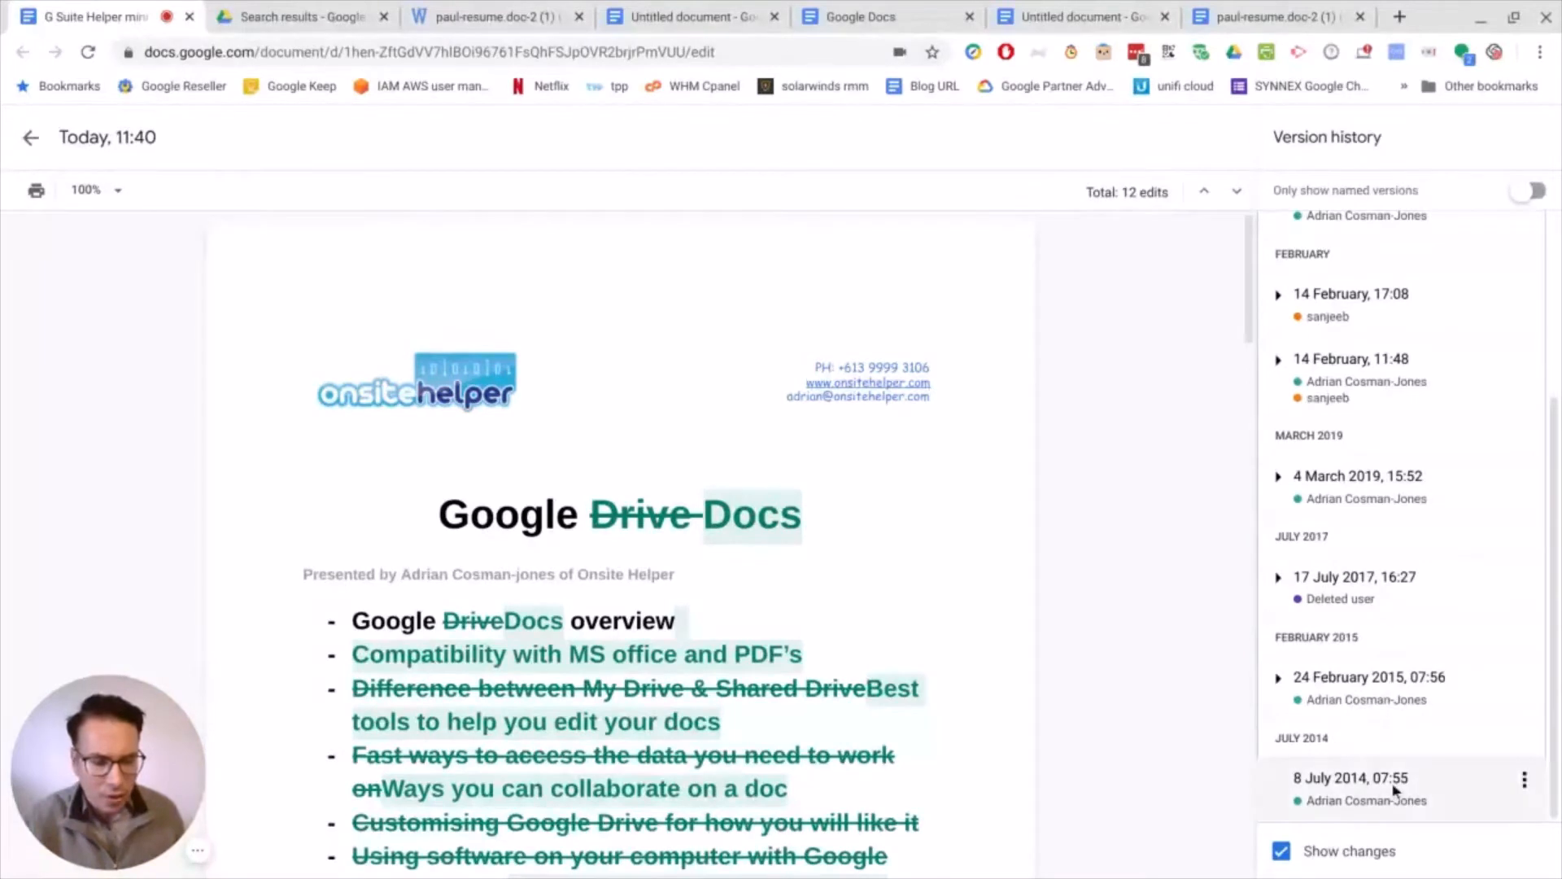
left_click(1470, 778)
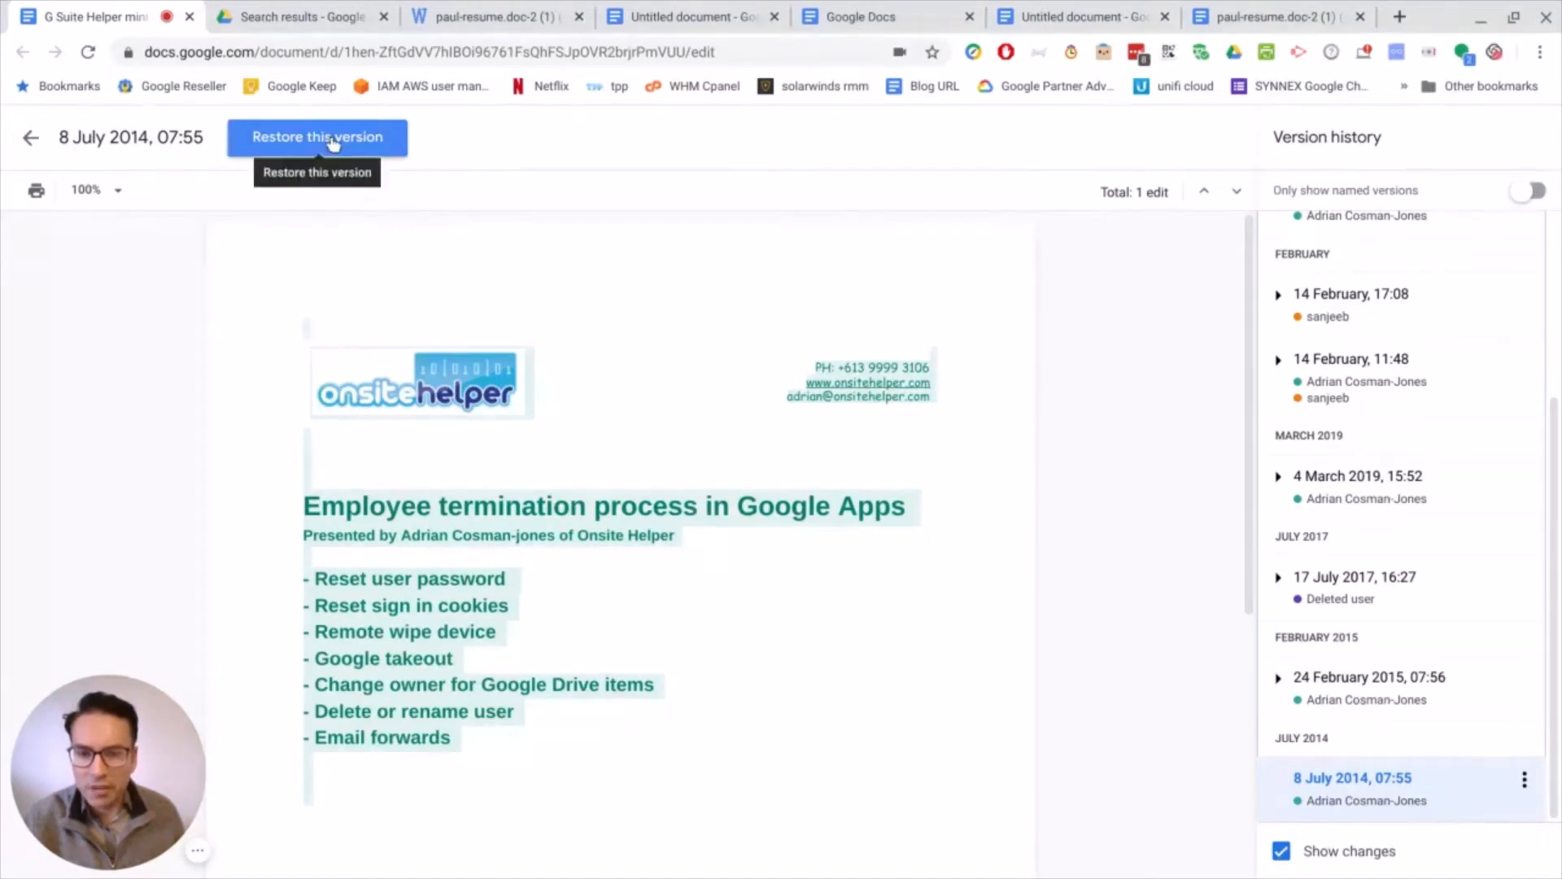
Step: Name the 8 July 2014, 07:55 version "Original copy"
left_click(1525, 781)
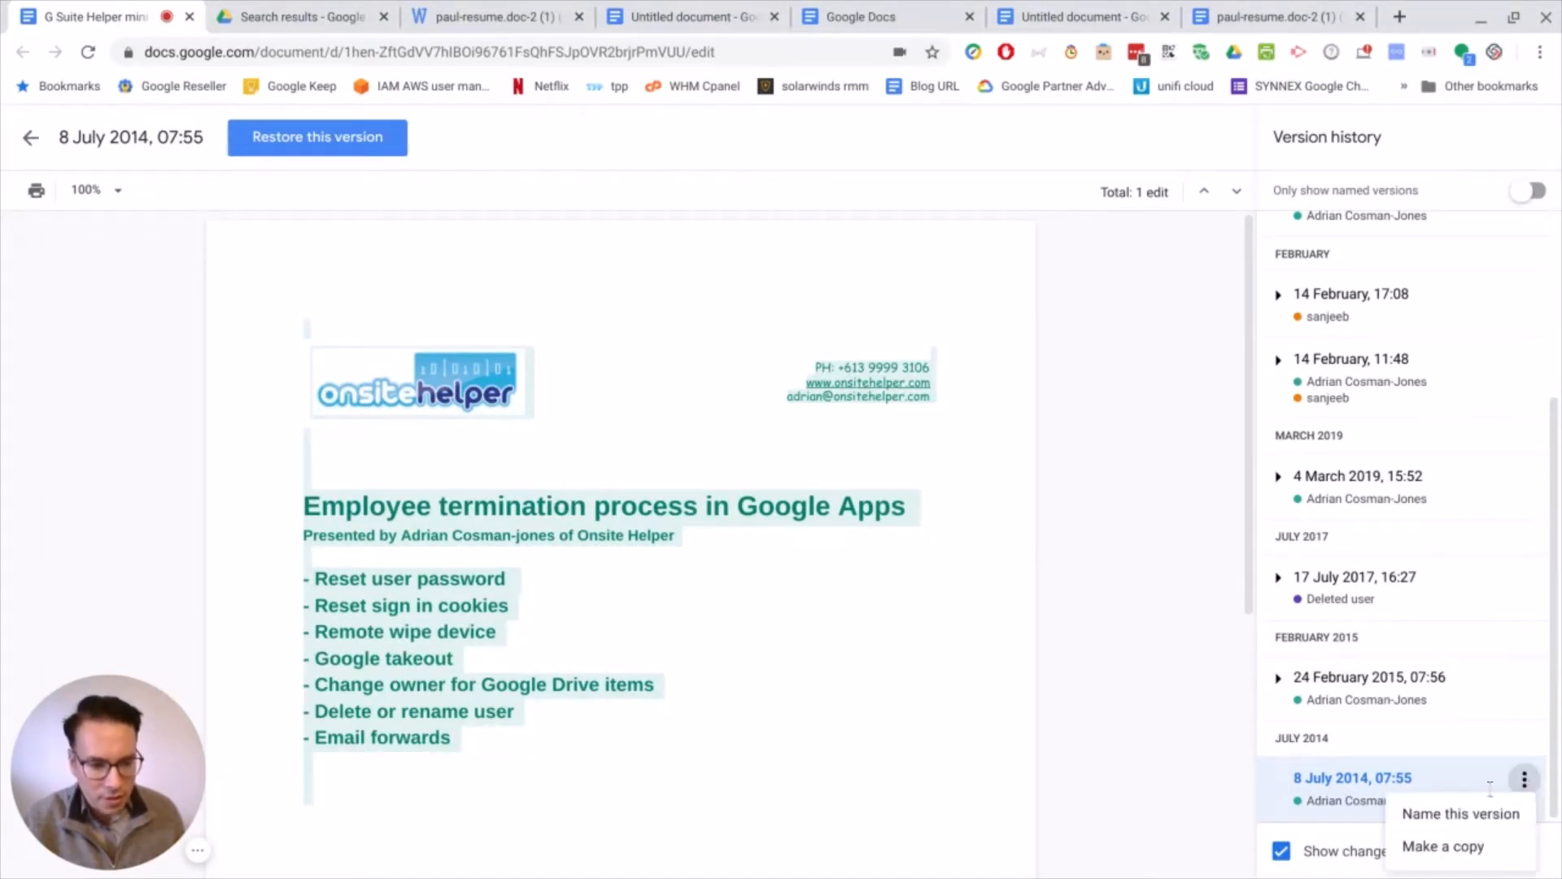
left_click(1460, 816)
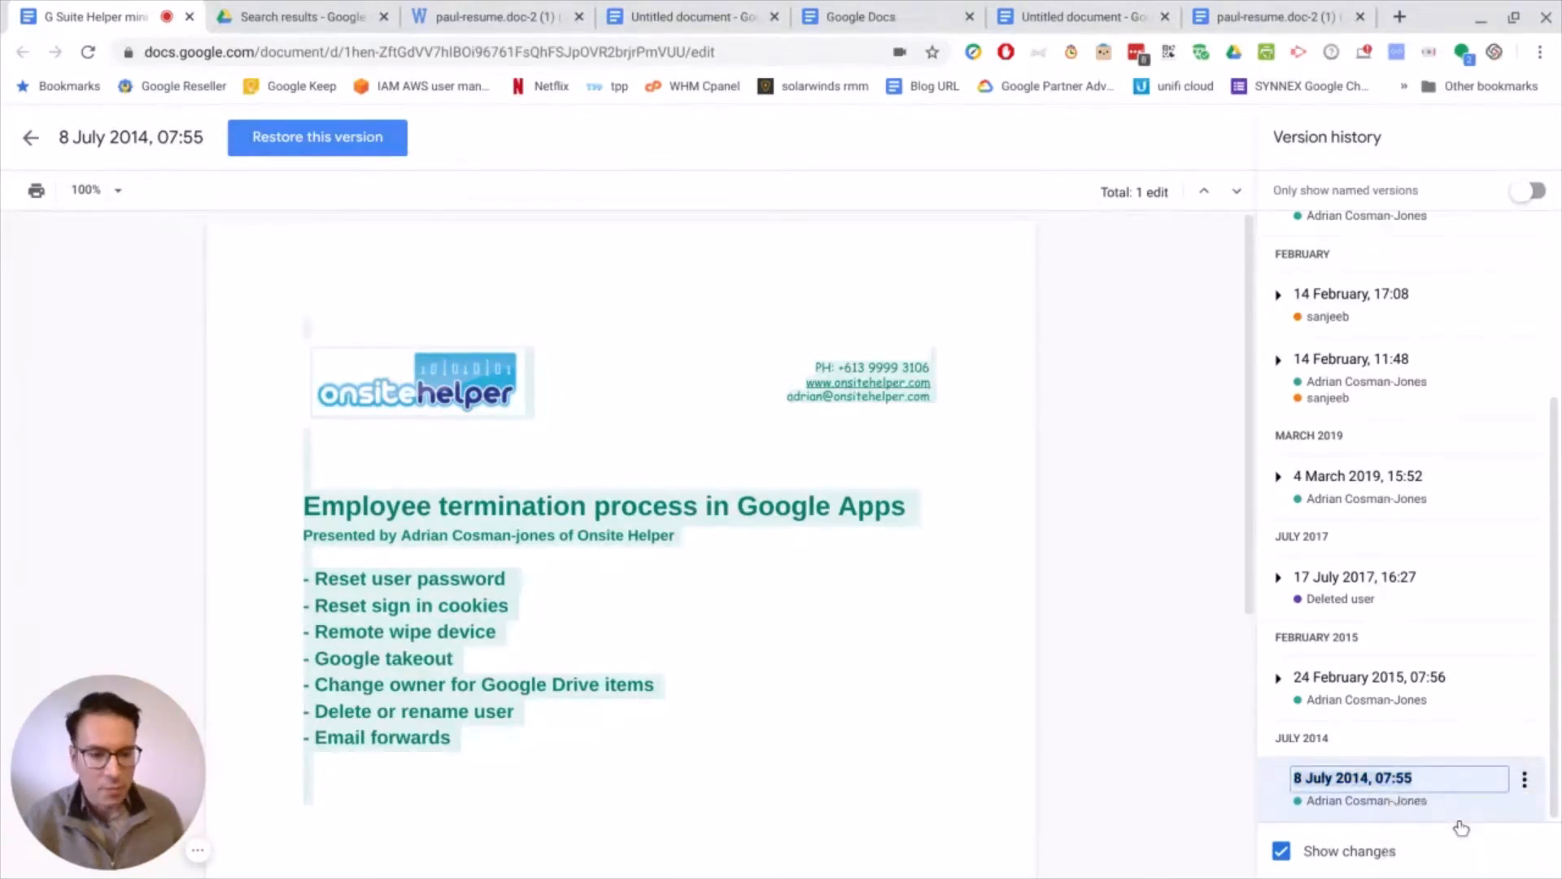
type("O")
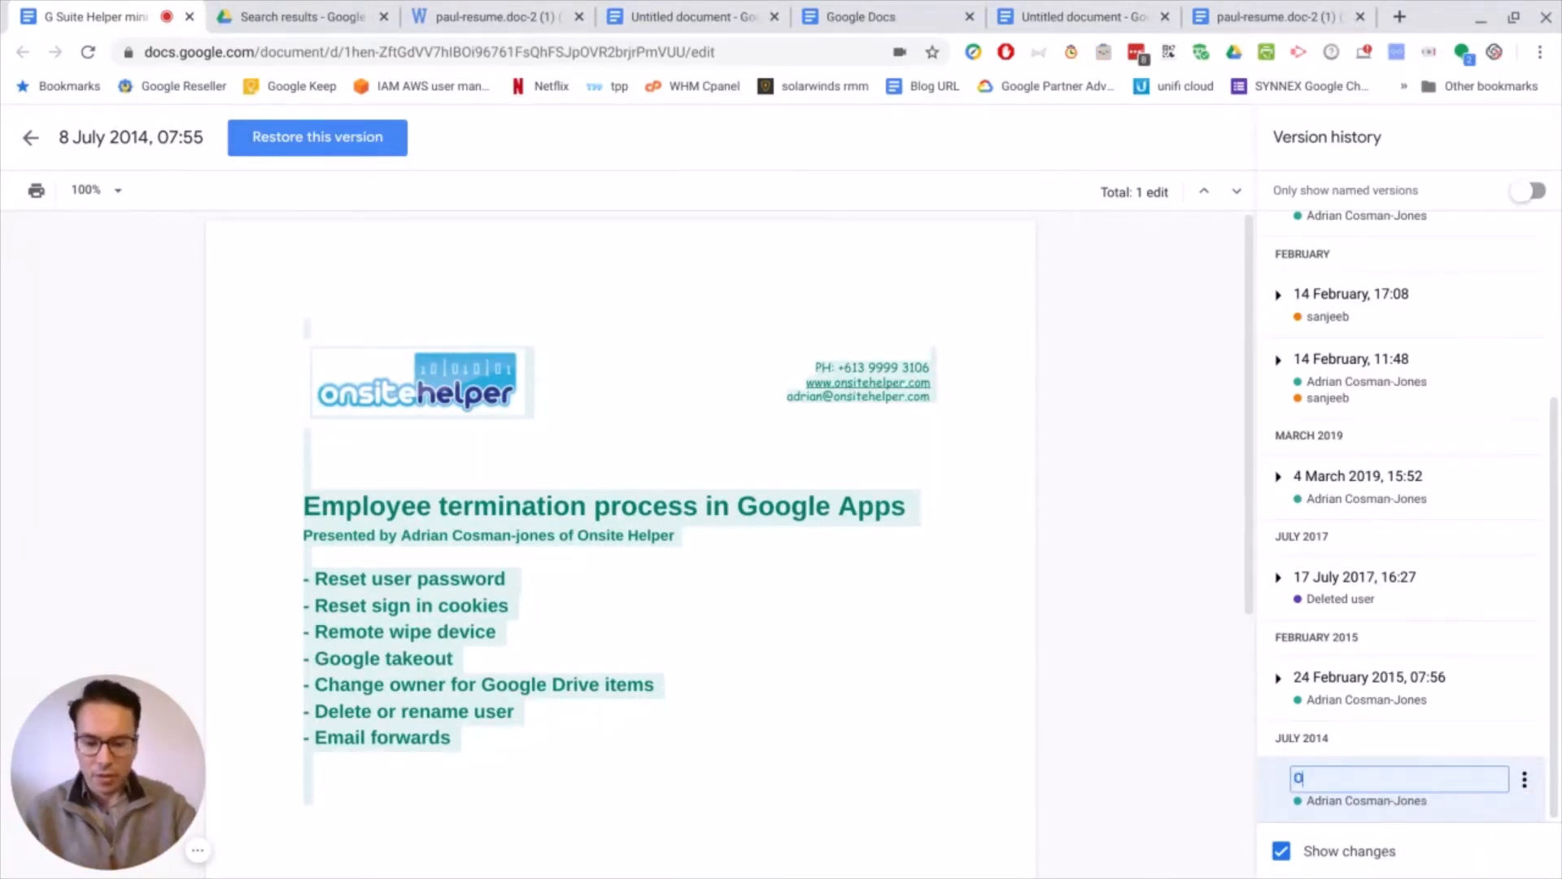
type("riginal cop")
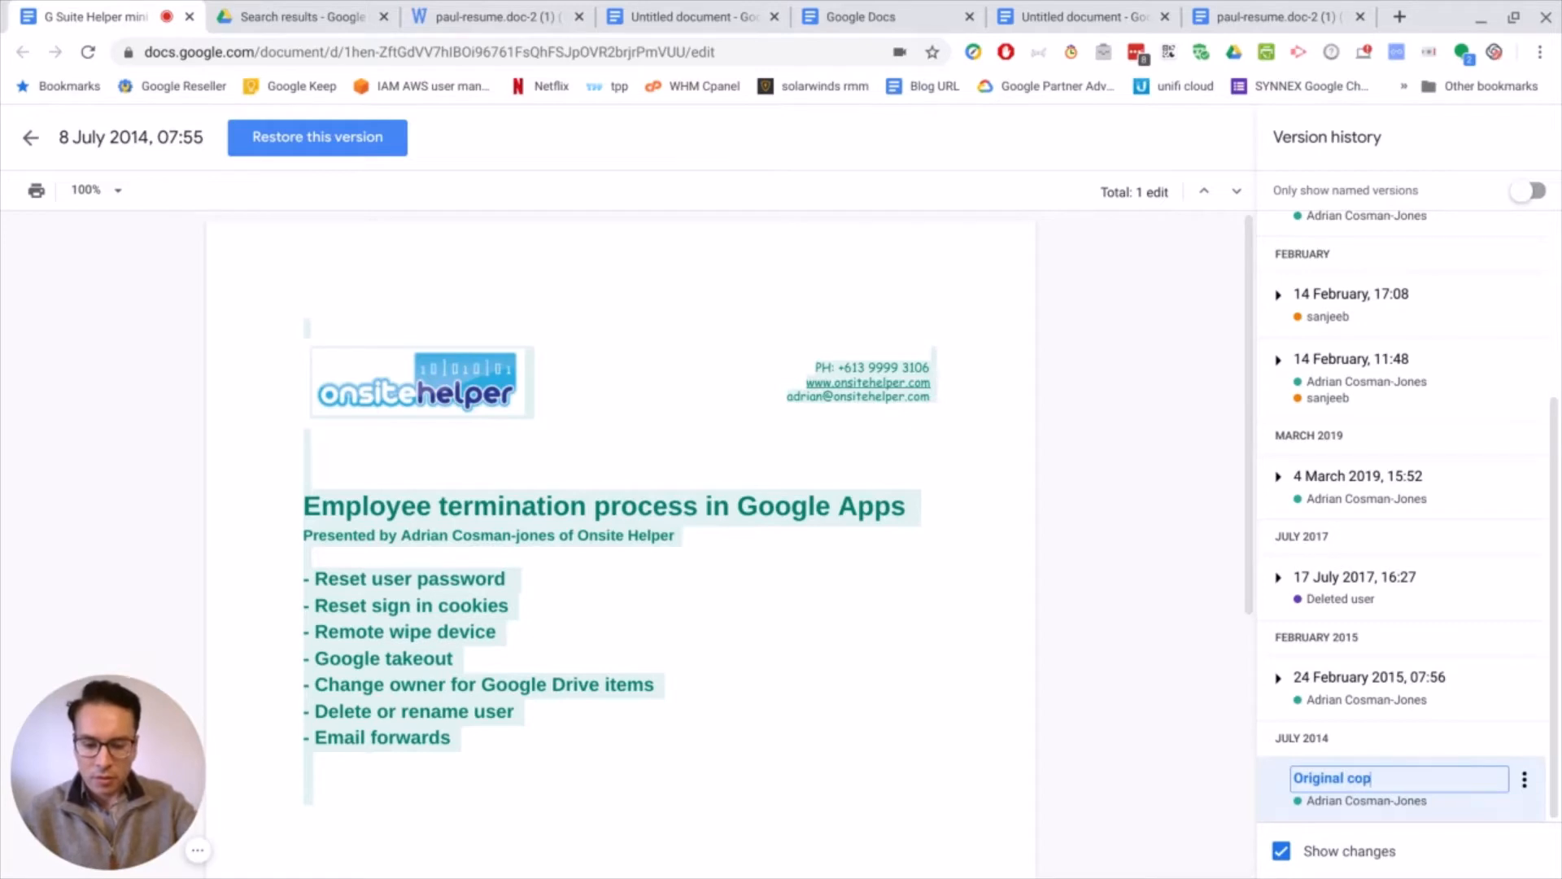
type("y")
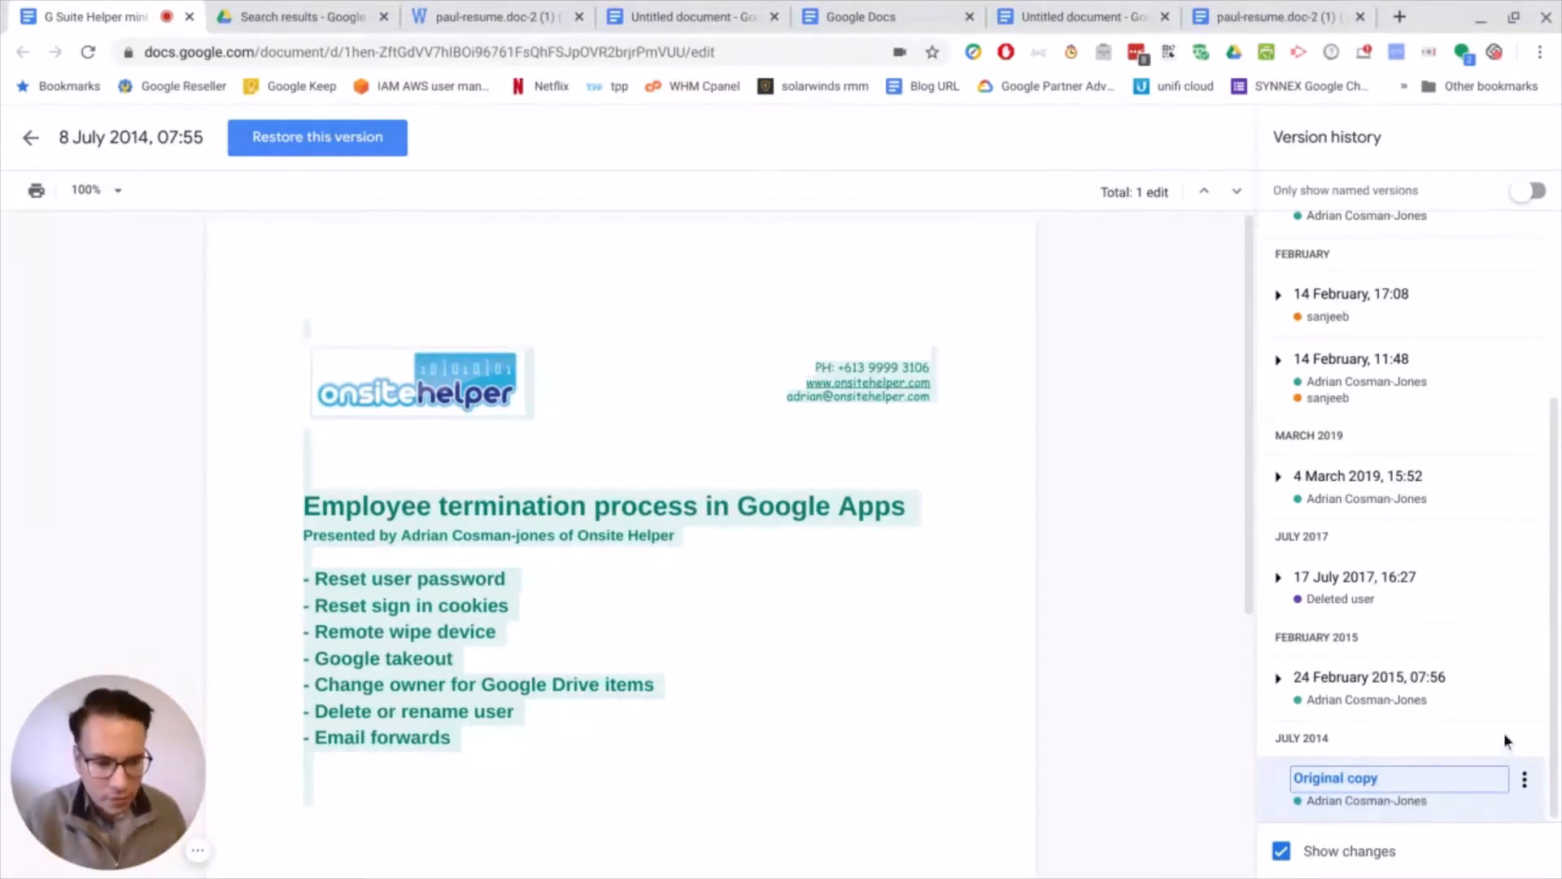
key("Return")
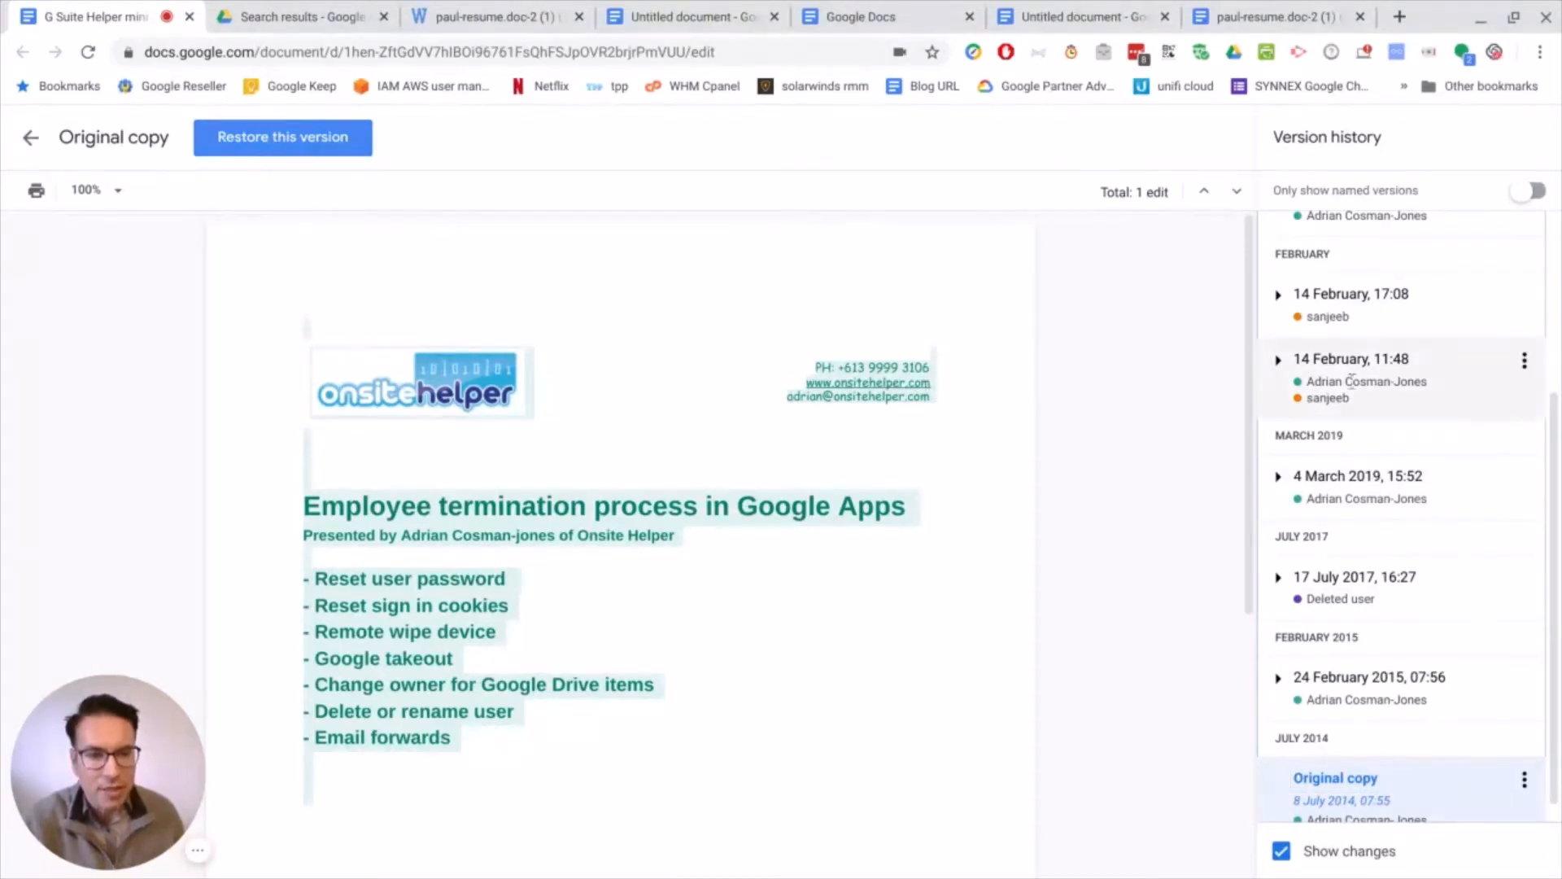
Step: Expand the 14 February, 17:08 entry in the version history and look through the more recent versions
scroll(1372, 358, "up", 2)
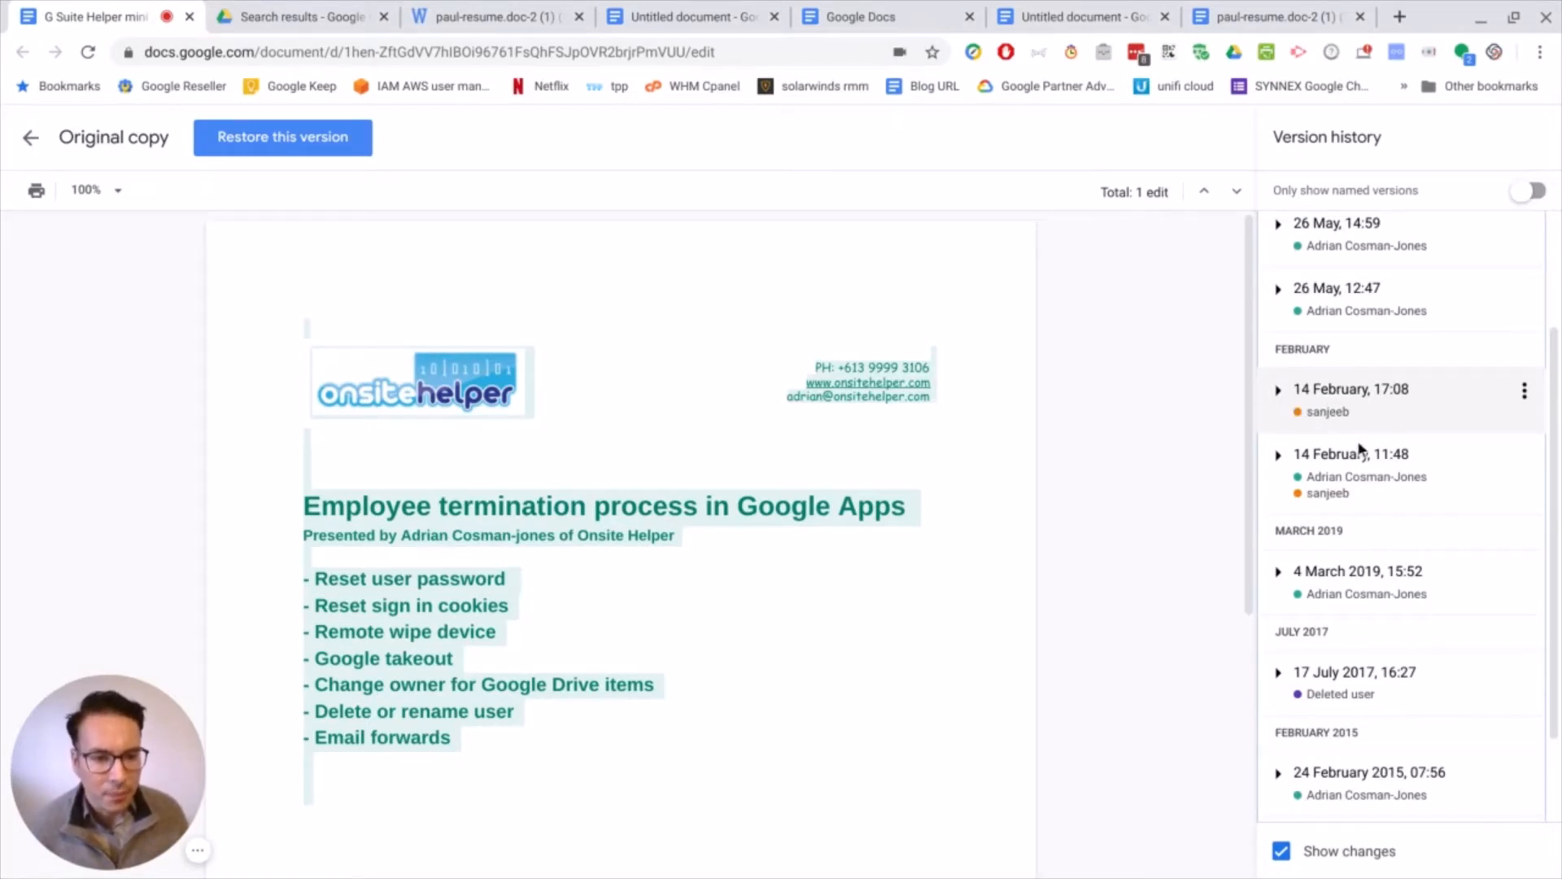
left_click(1332, 425)
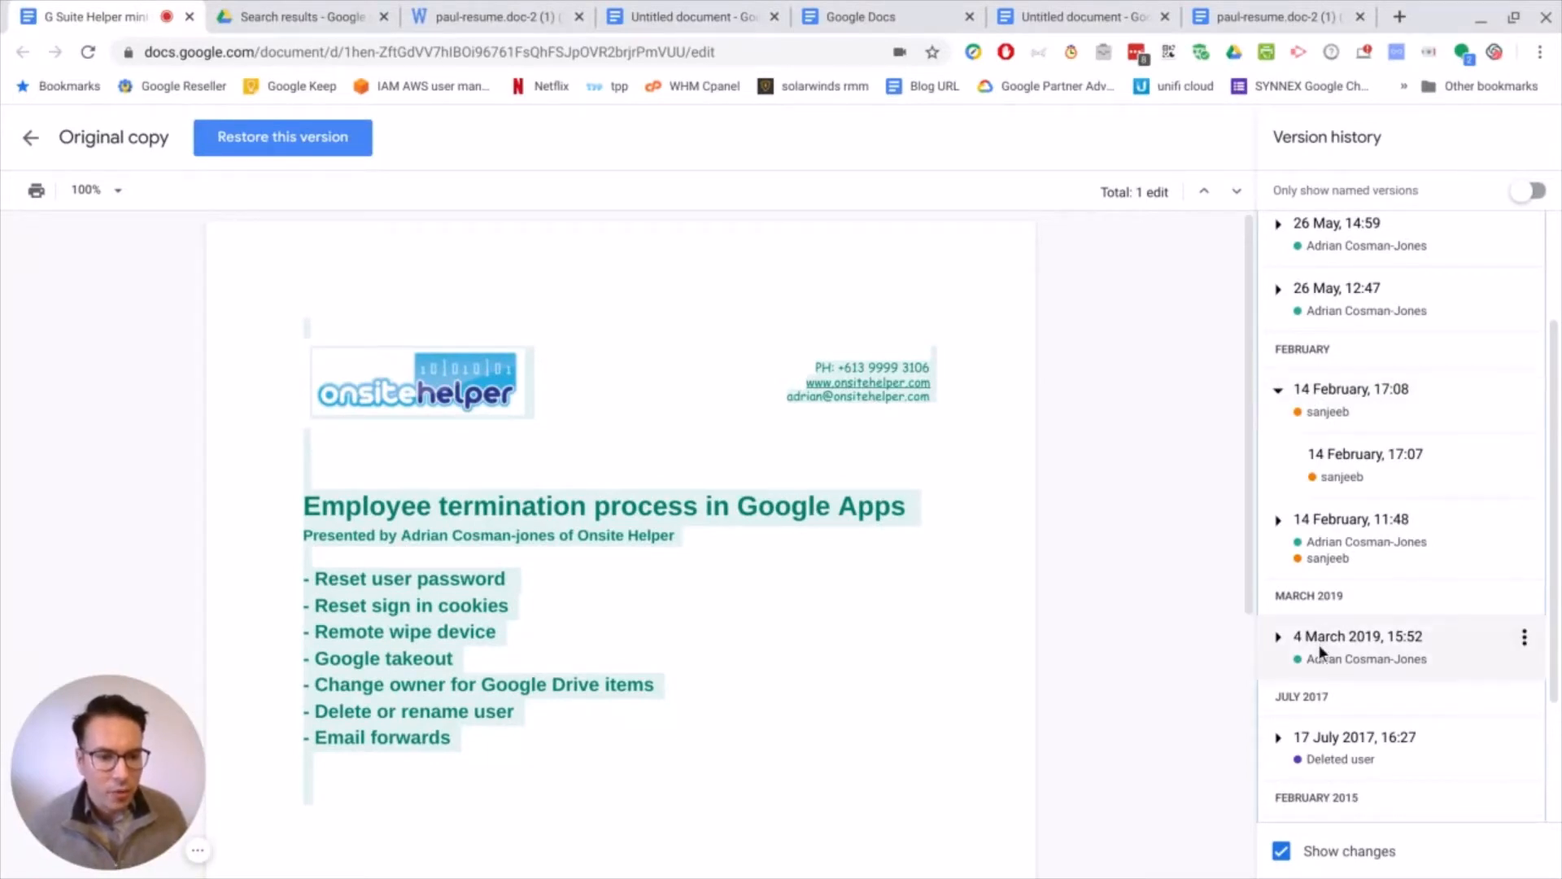
scroll(1354, 329, "up", 2)
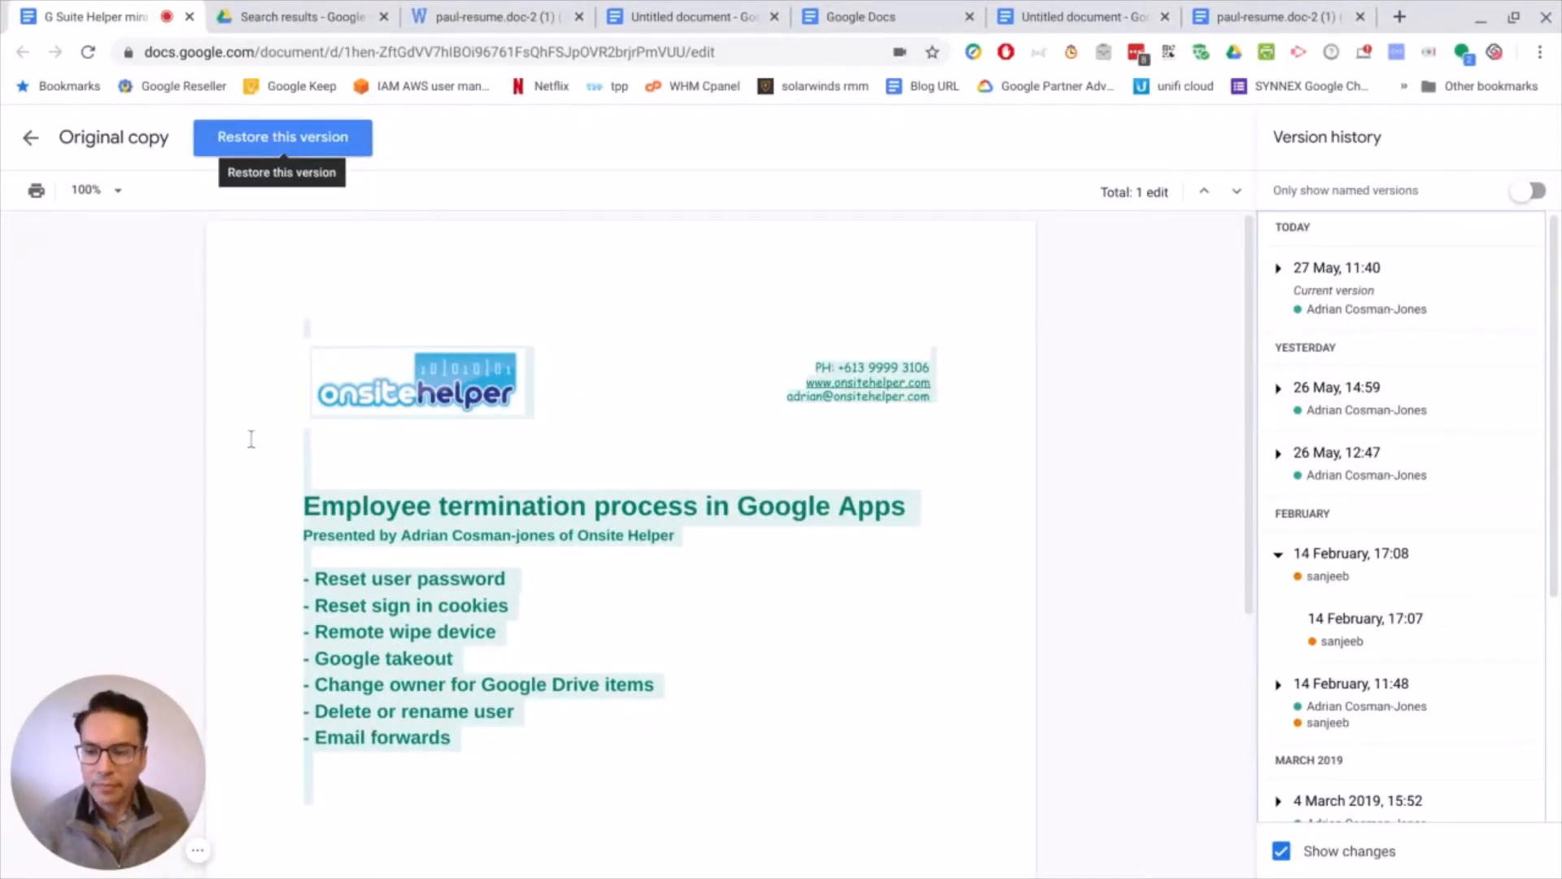
left_click(197, 850)
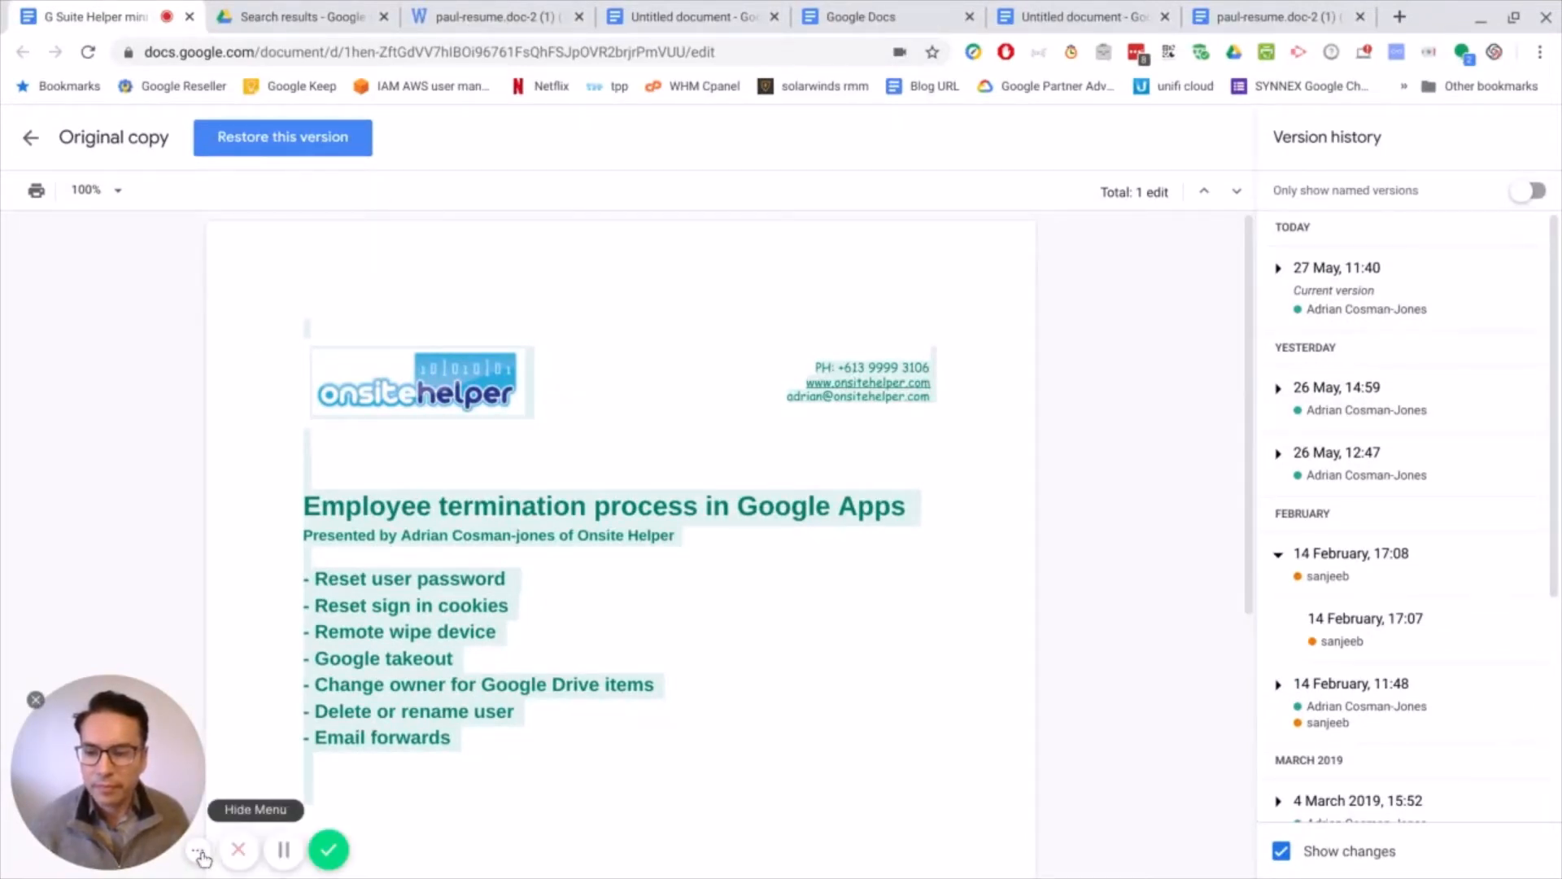
left_click(329, 850)
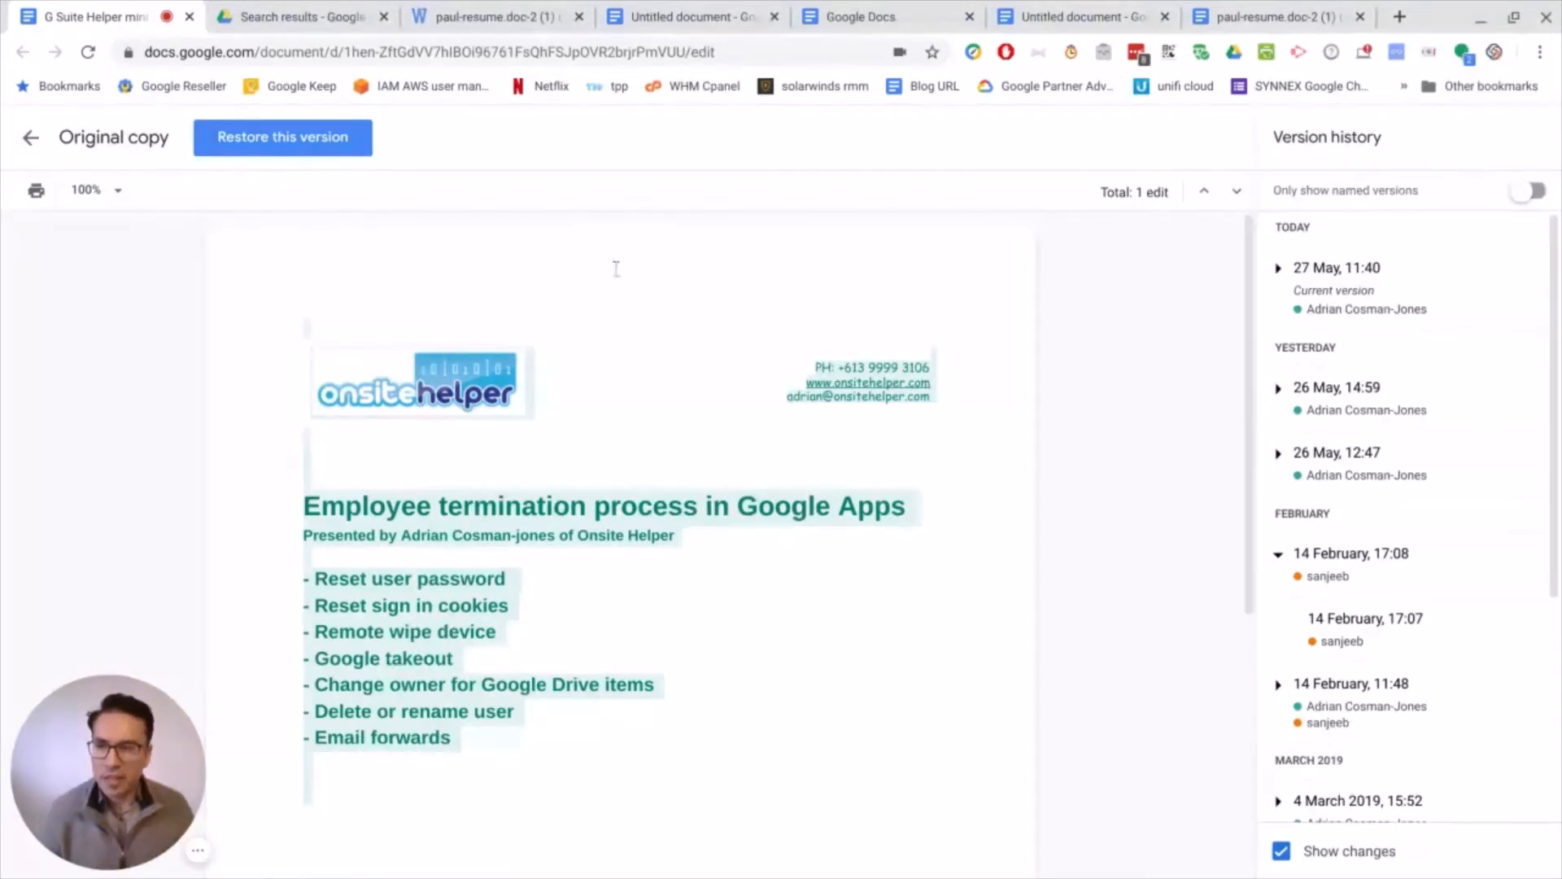
Step: Leave the version history, browse the document's move destinations one folder up, select ebooks, and close the folder chooser without moving the file
left_click(31, 140)
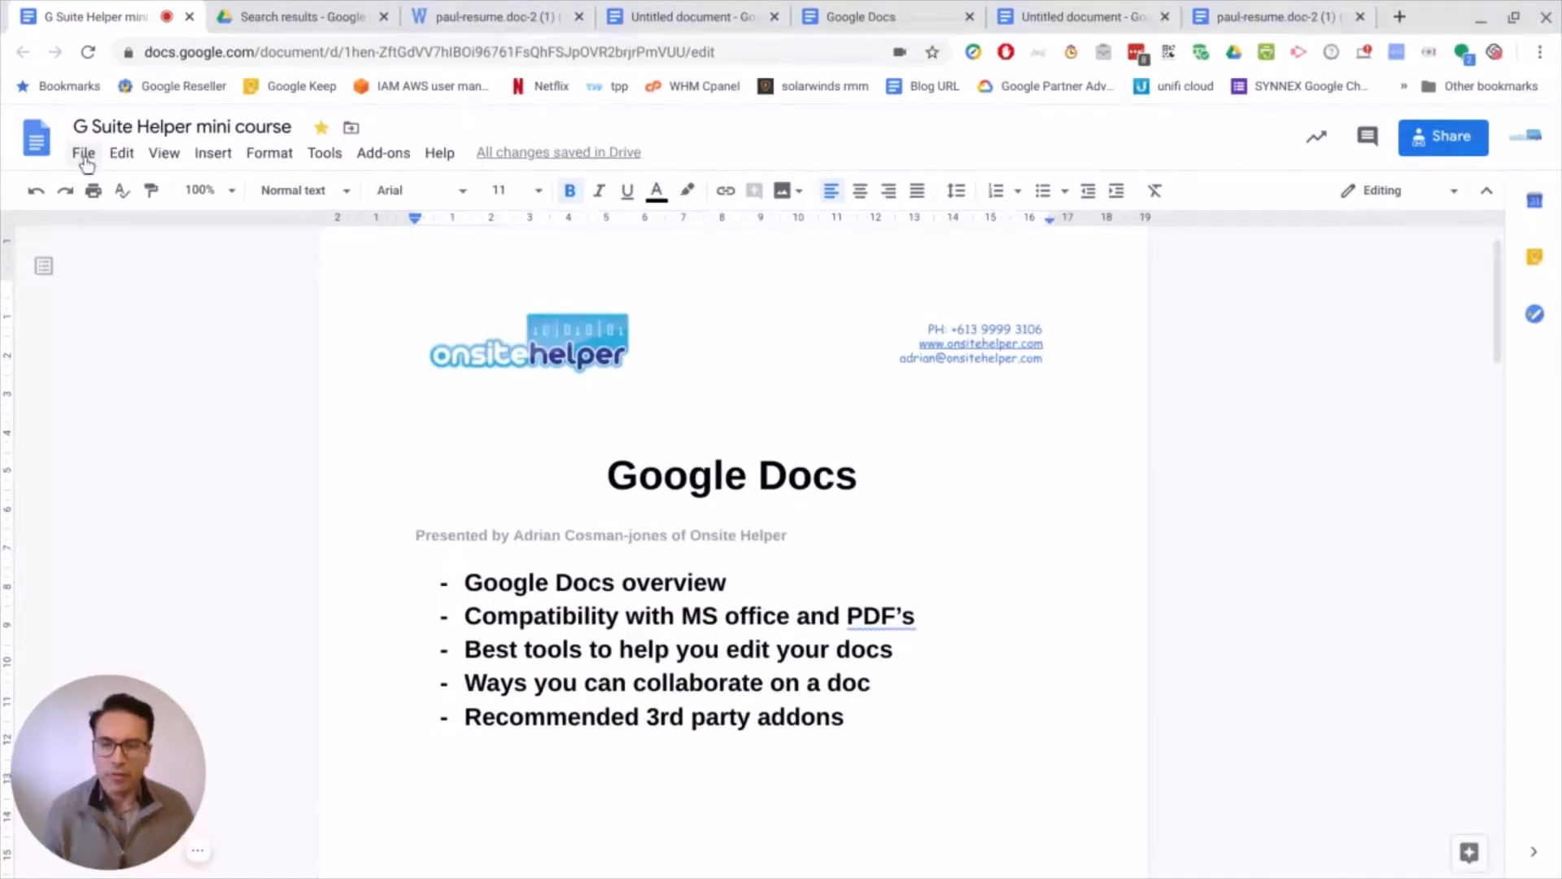
left_click(352, 130)
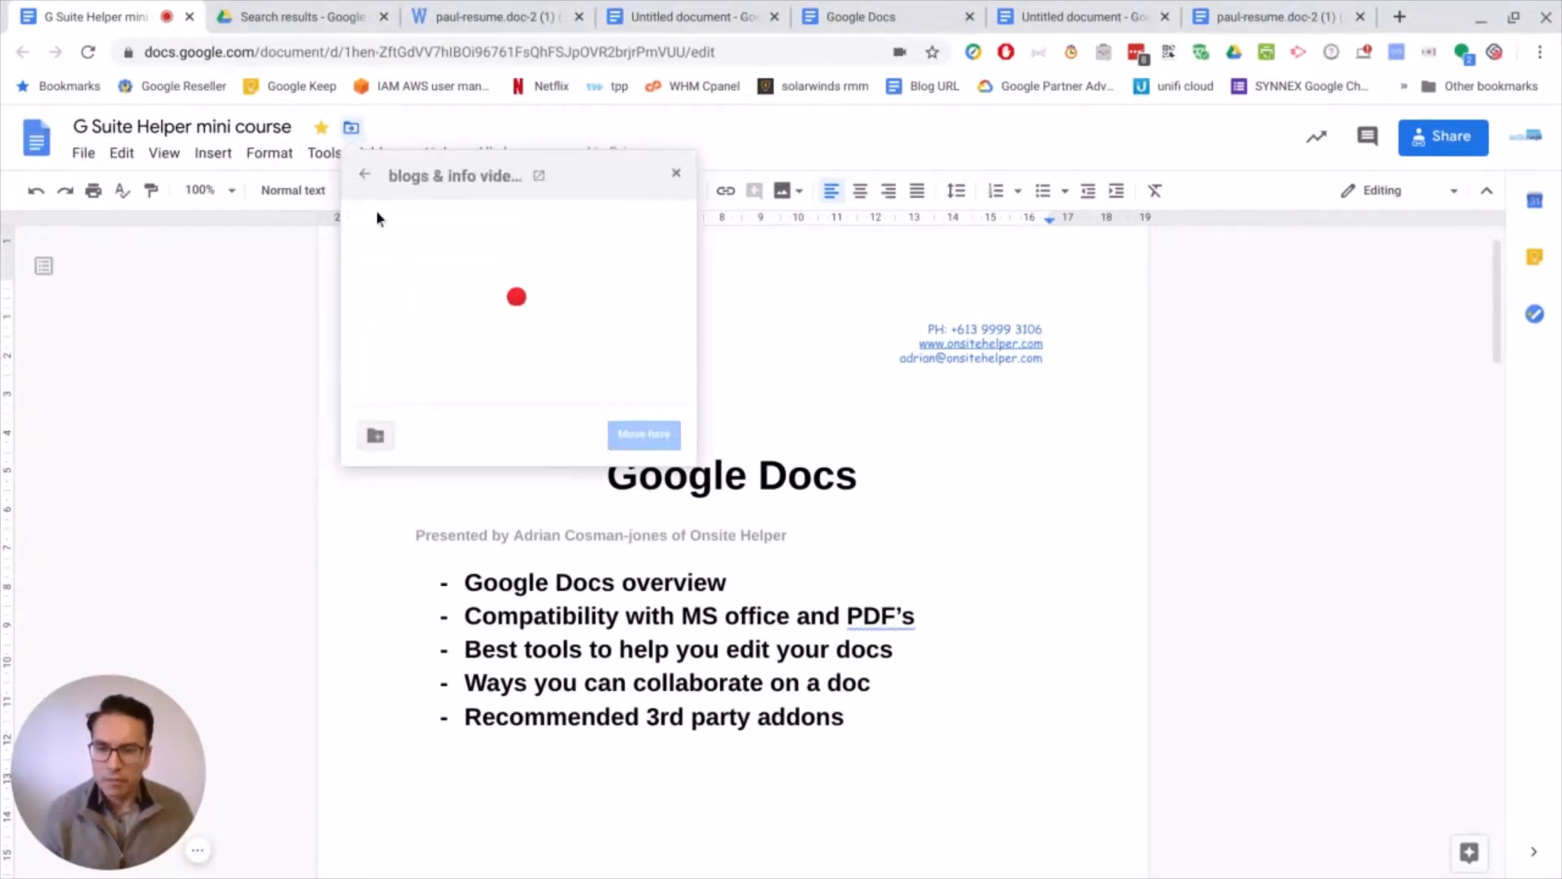
left_click(364, 174)
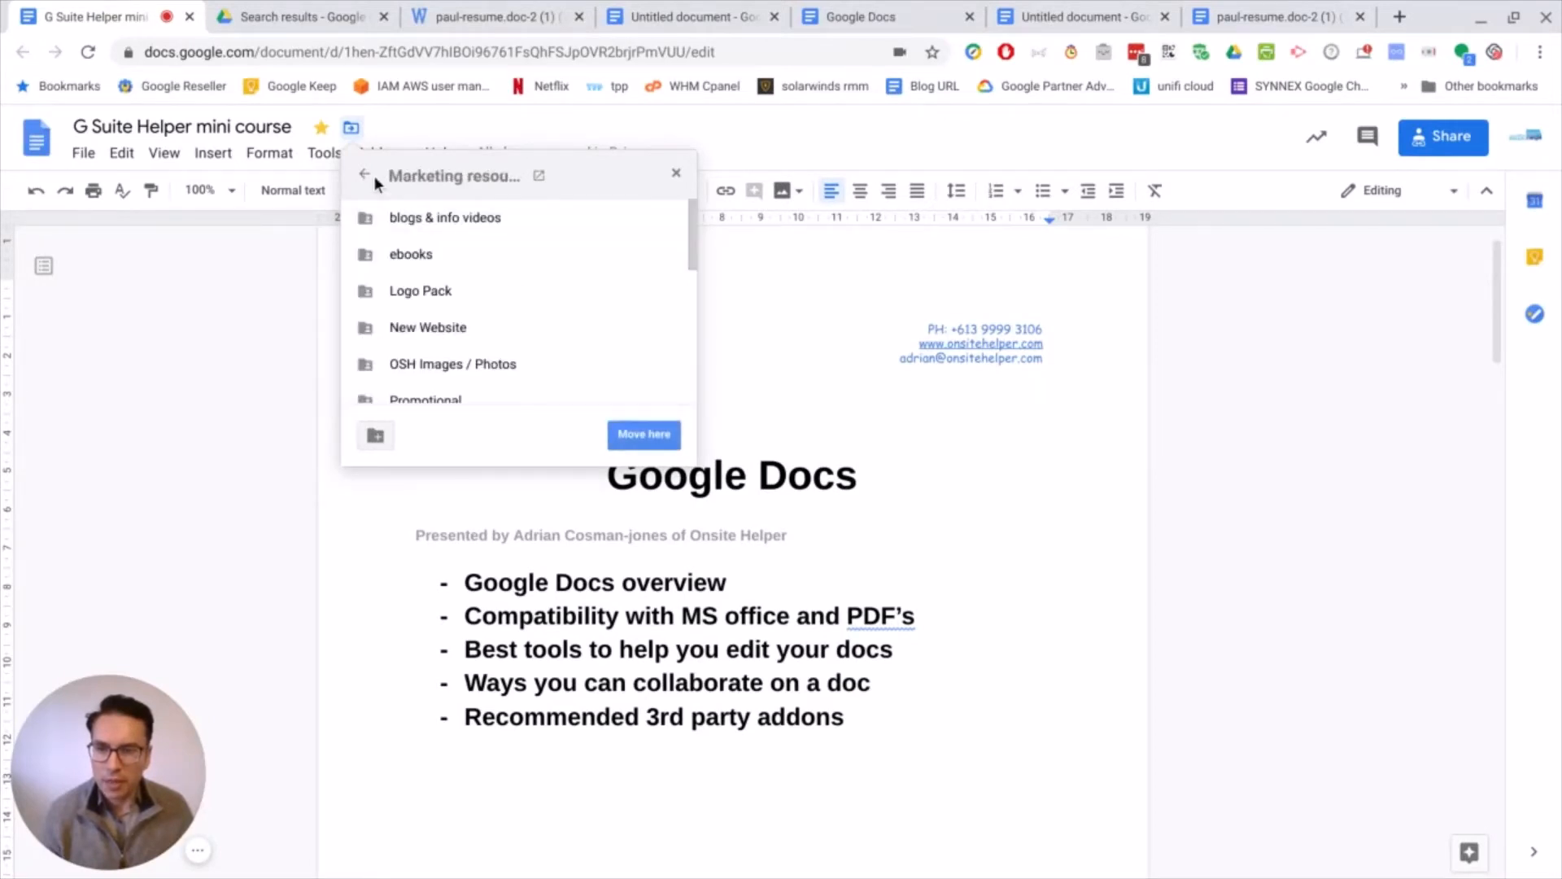
left_click(418, 254)
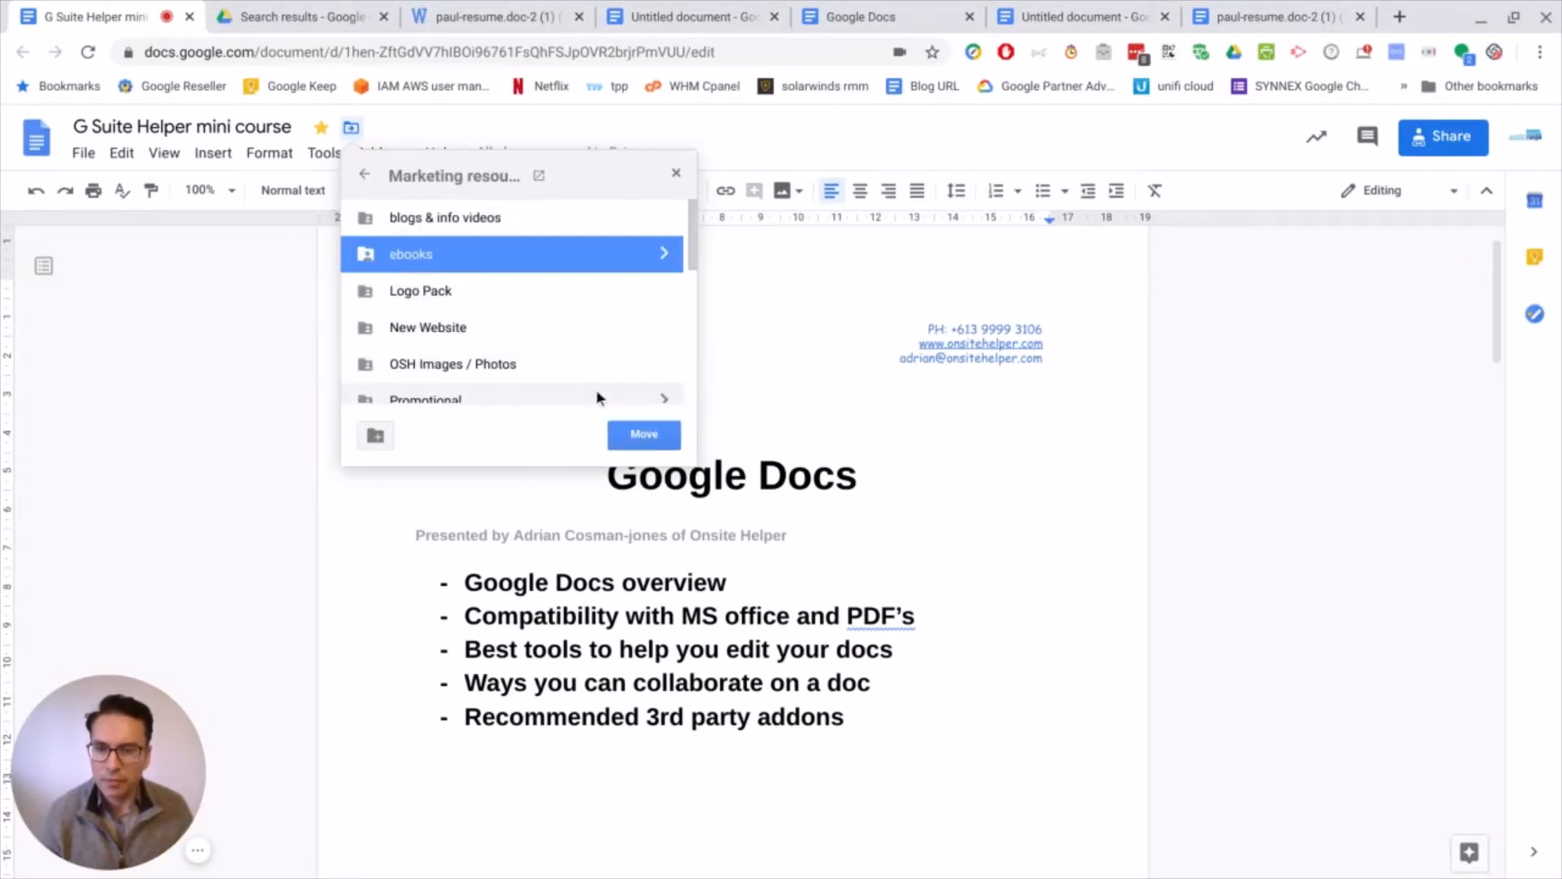
left_click(676, 174)
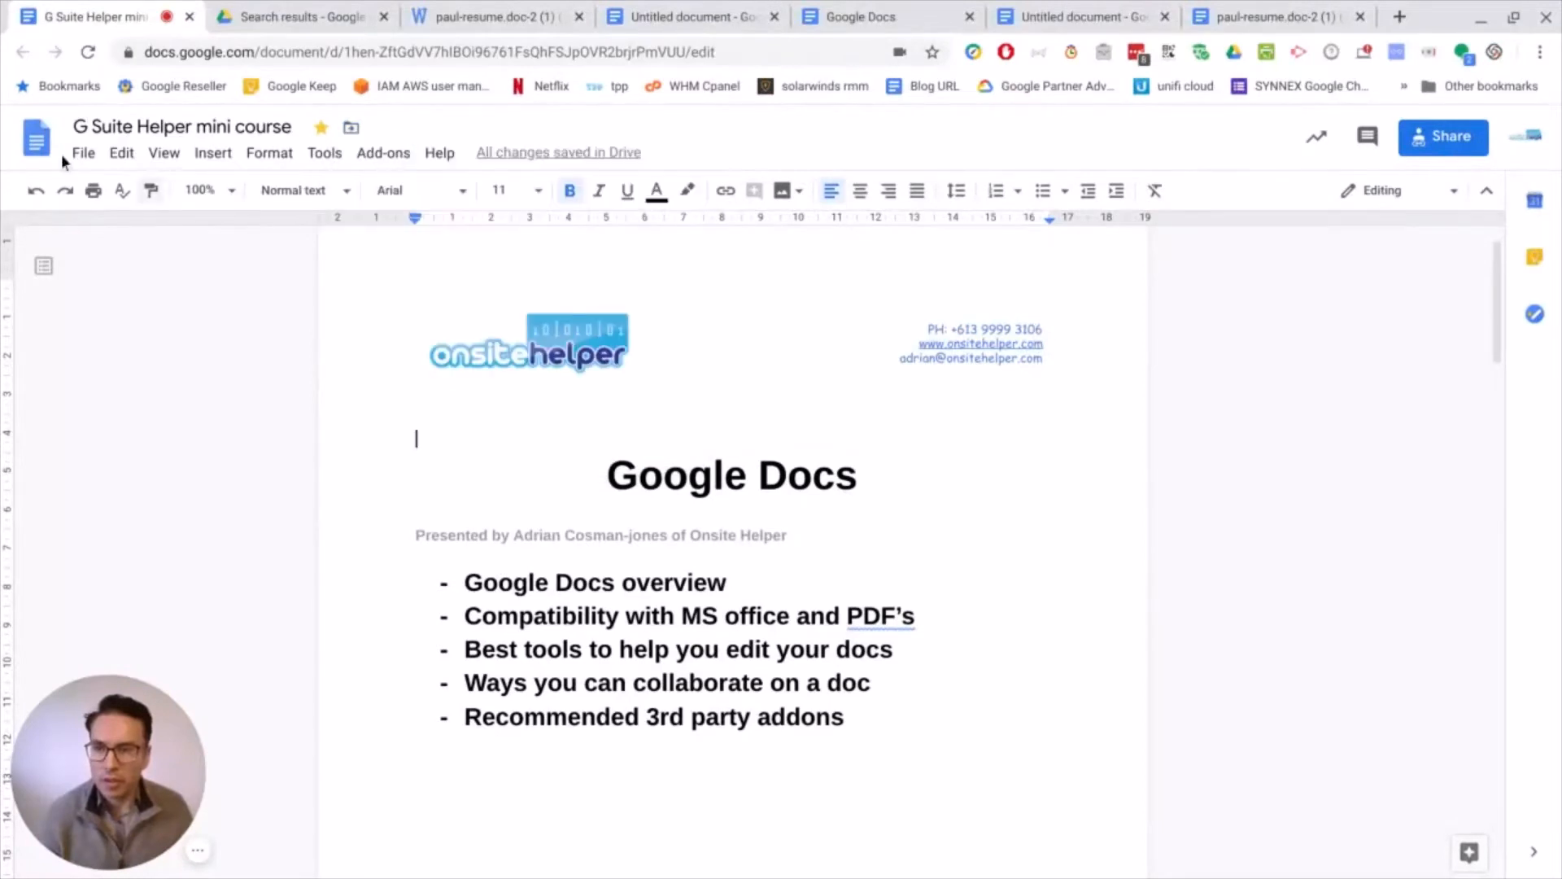
Step: Bring up the Move command's folder chooser for the document again and dismiss it
left_click(81, 153)
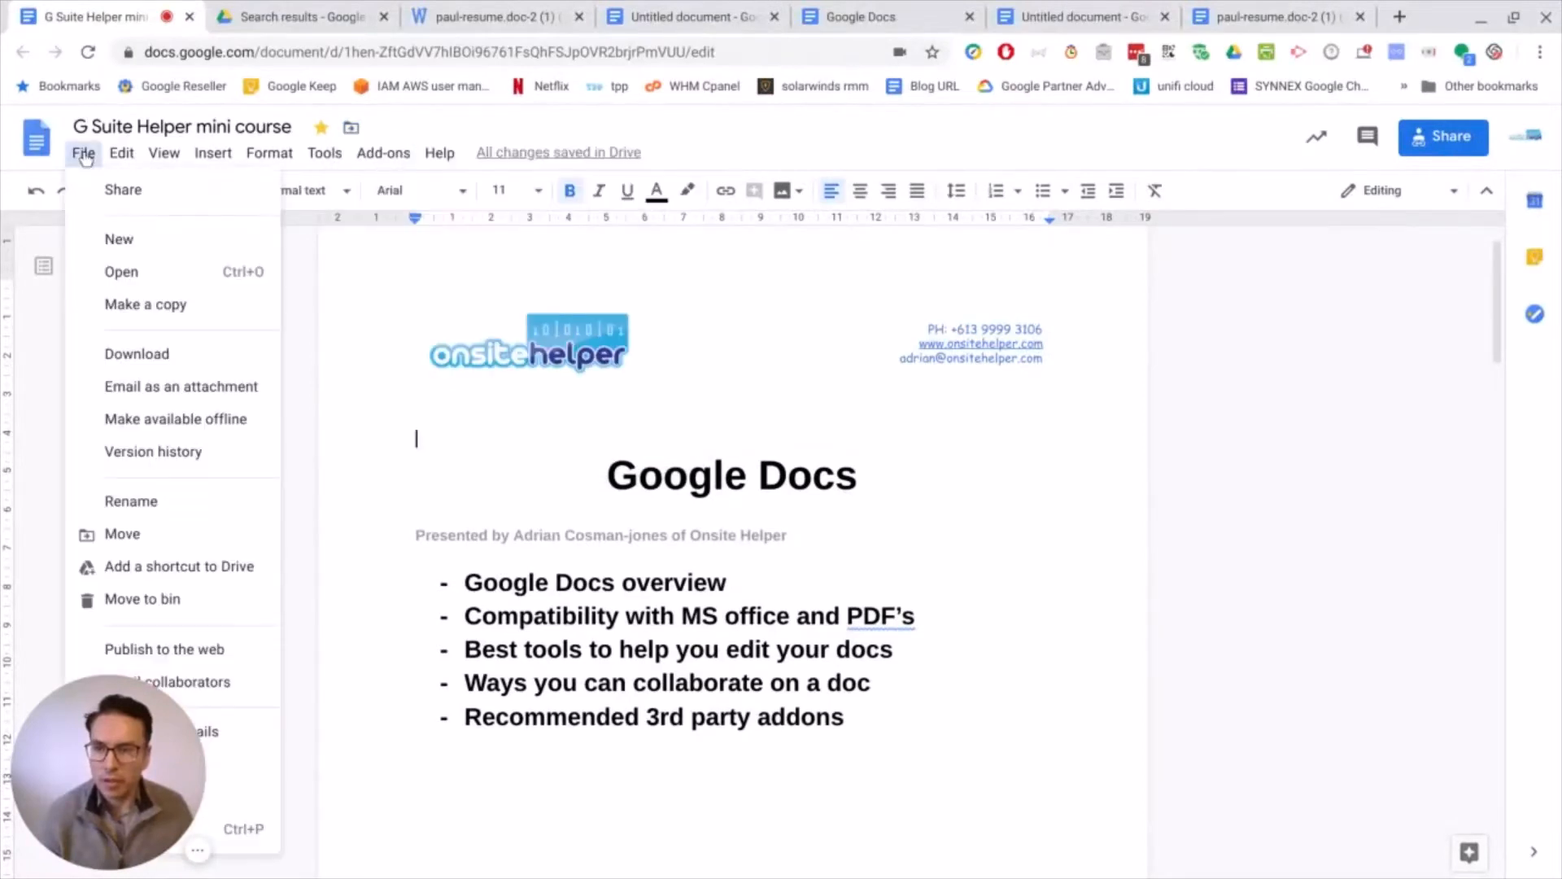
left_click(131, 534)
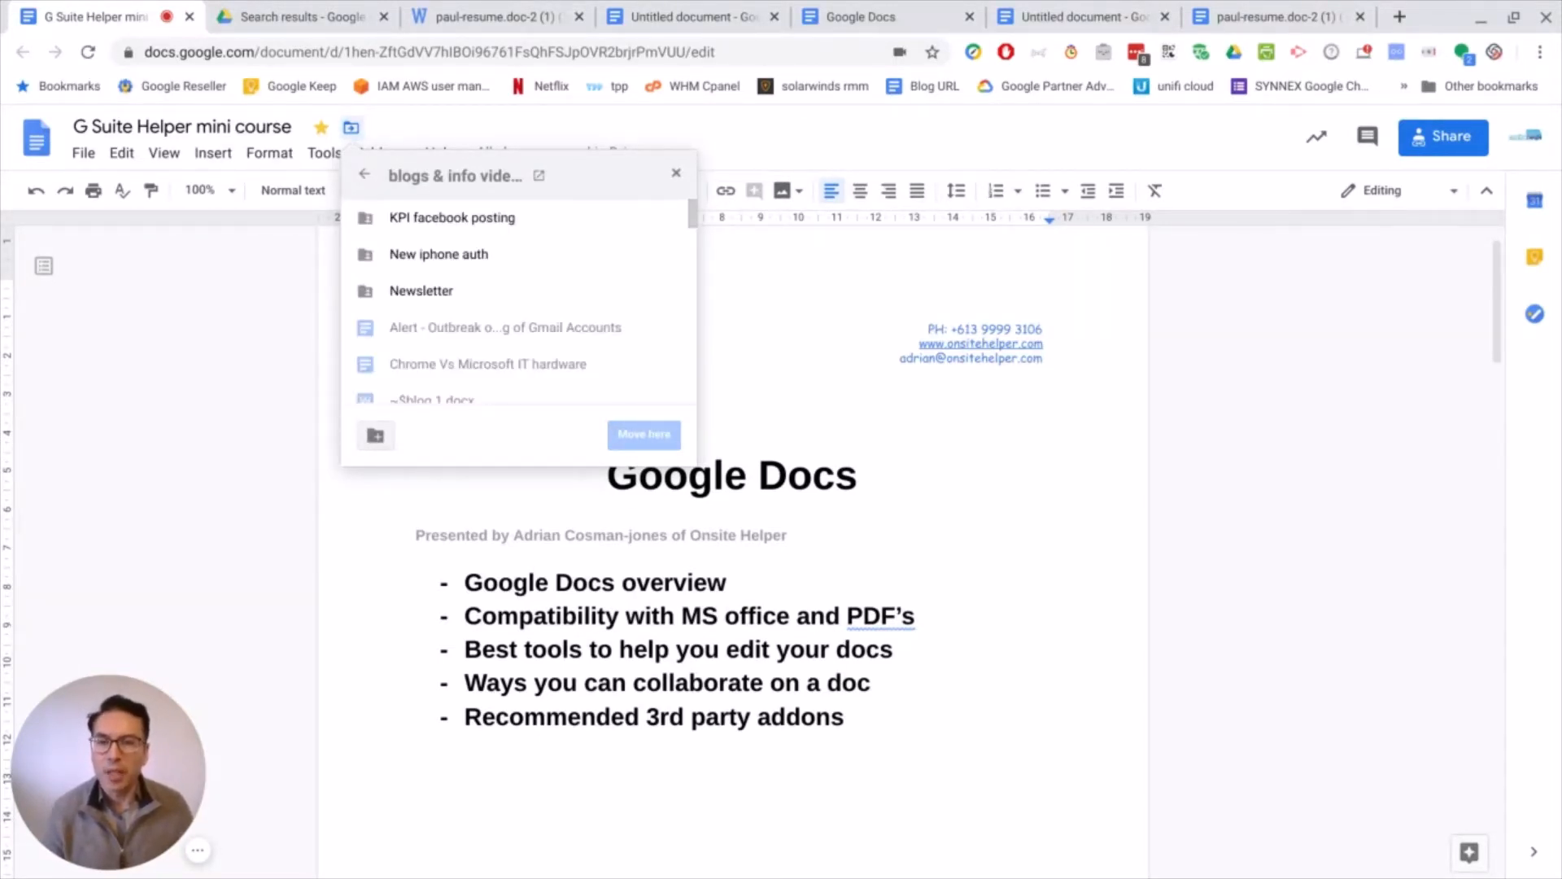
key("Escape")
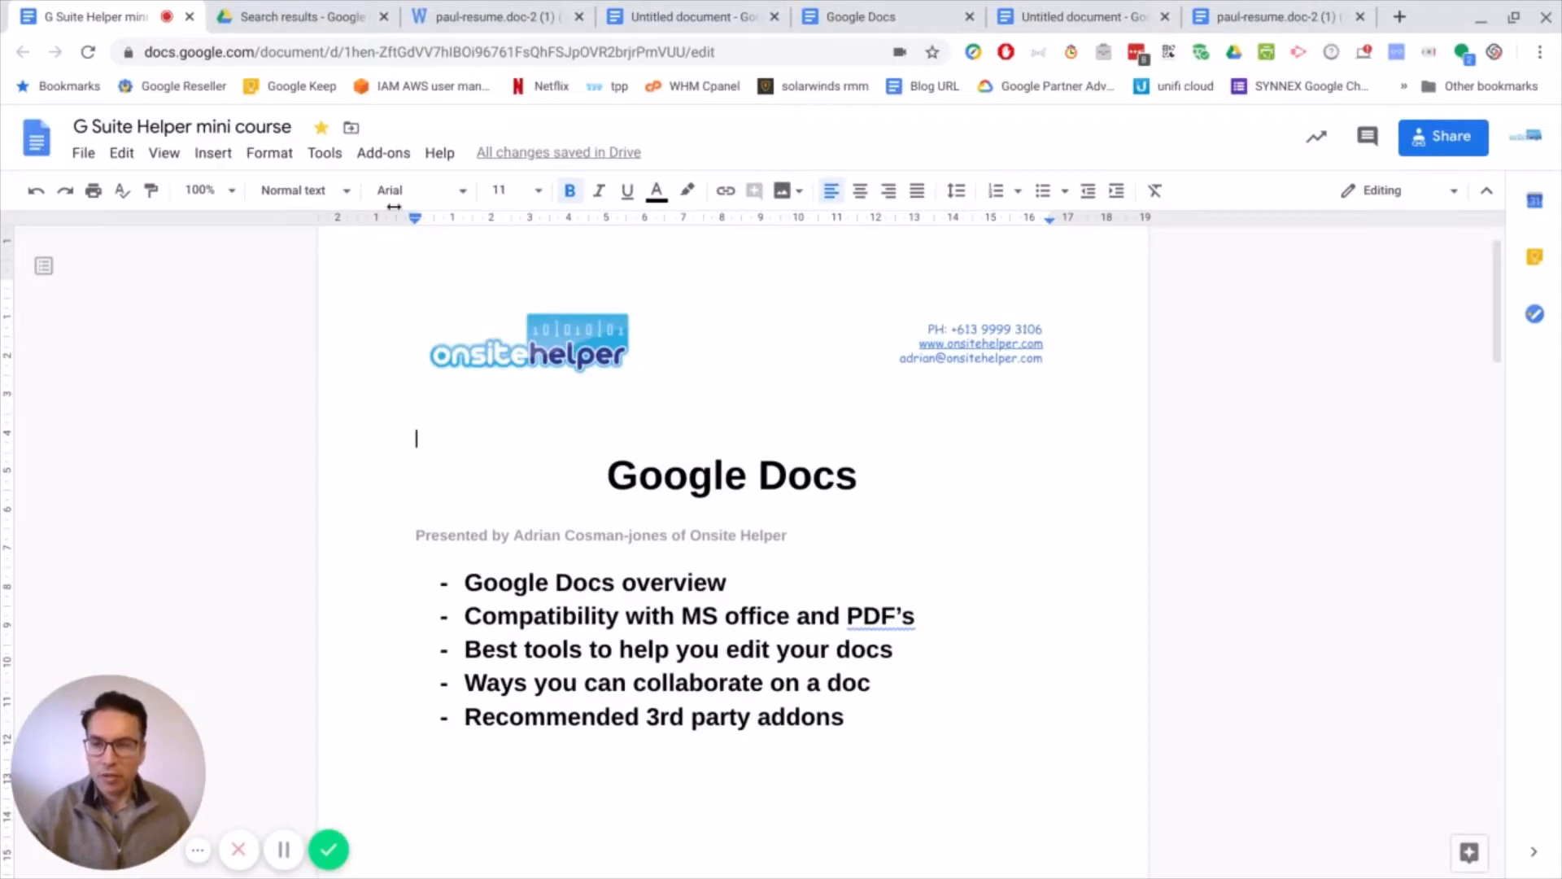
Step: Switch to Google Drive, search for "g suite manage package" and open the G Suite Management Package document
left_click(306, 18)
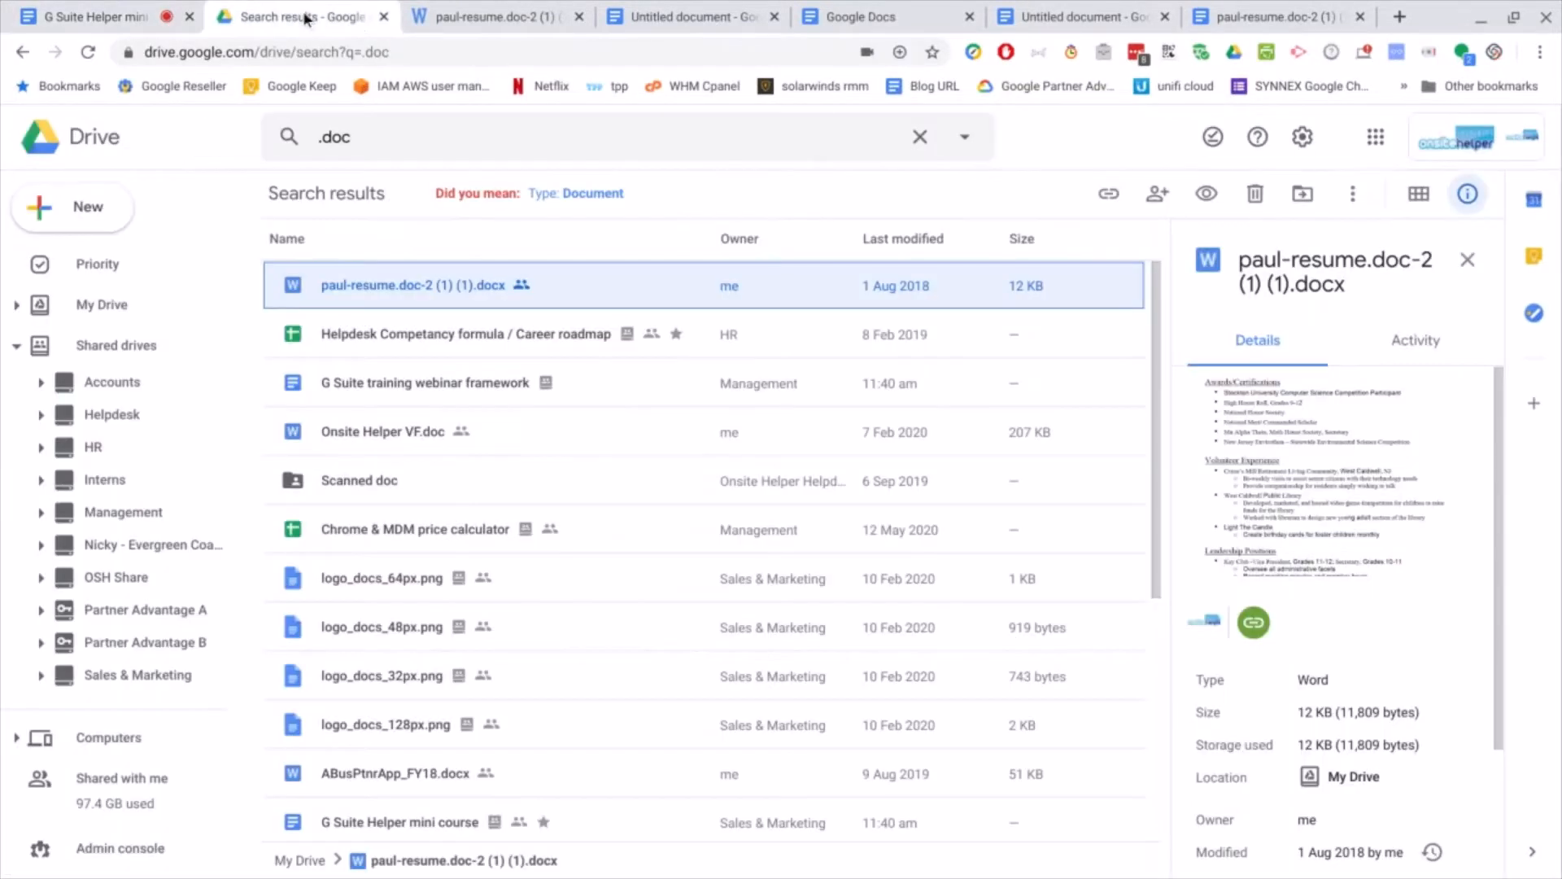
left_click(379, 137)
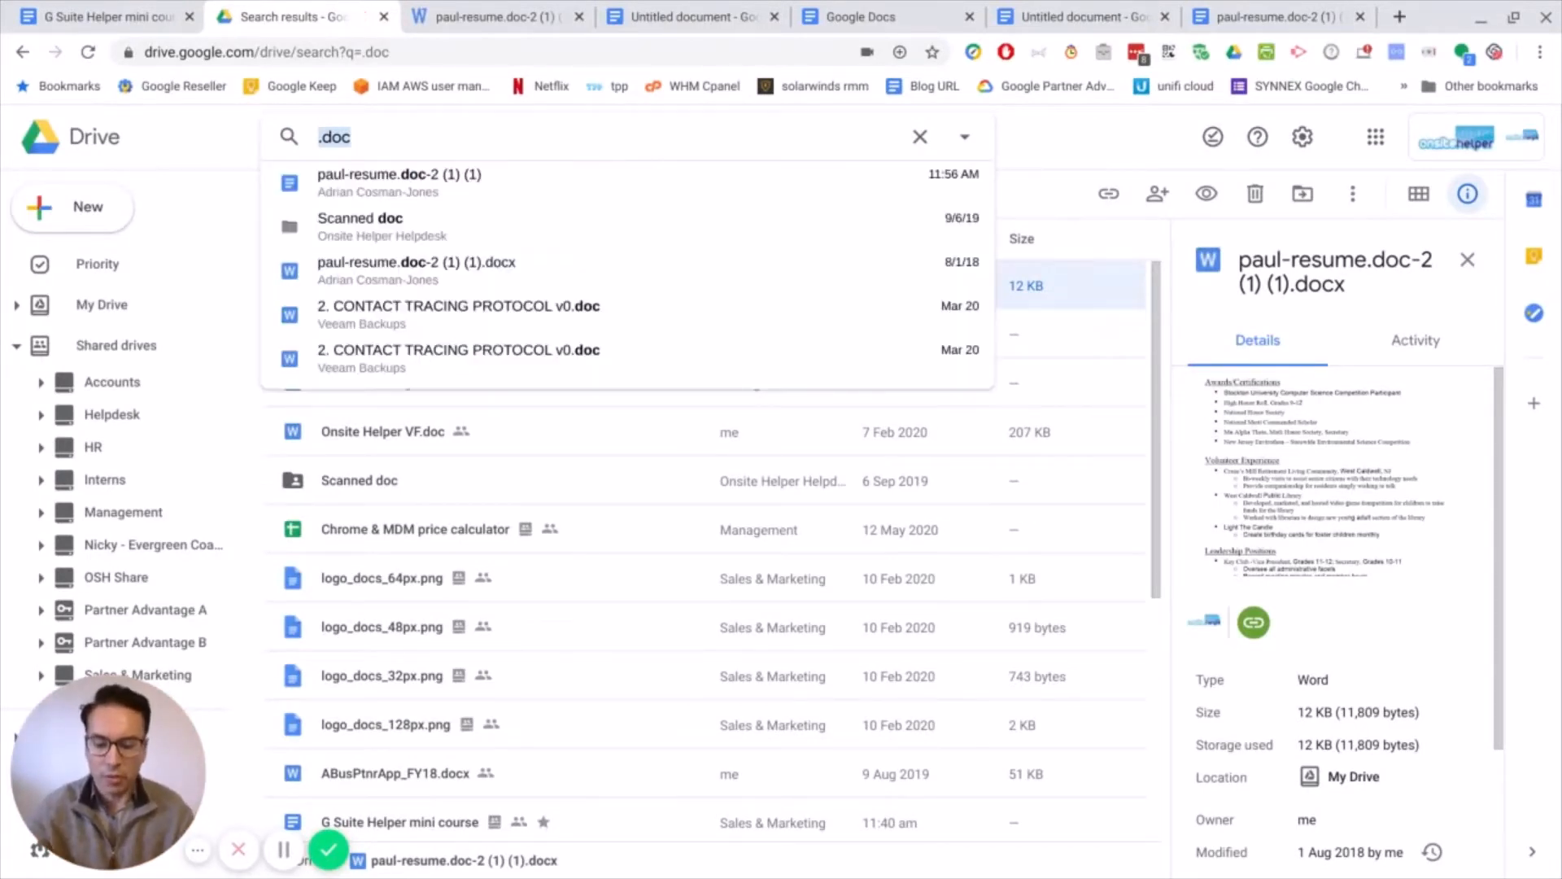
type("g")
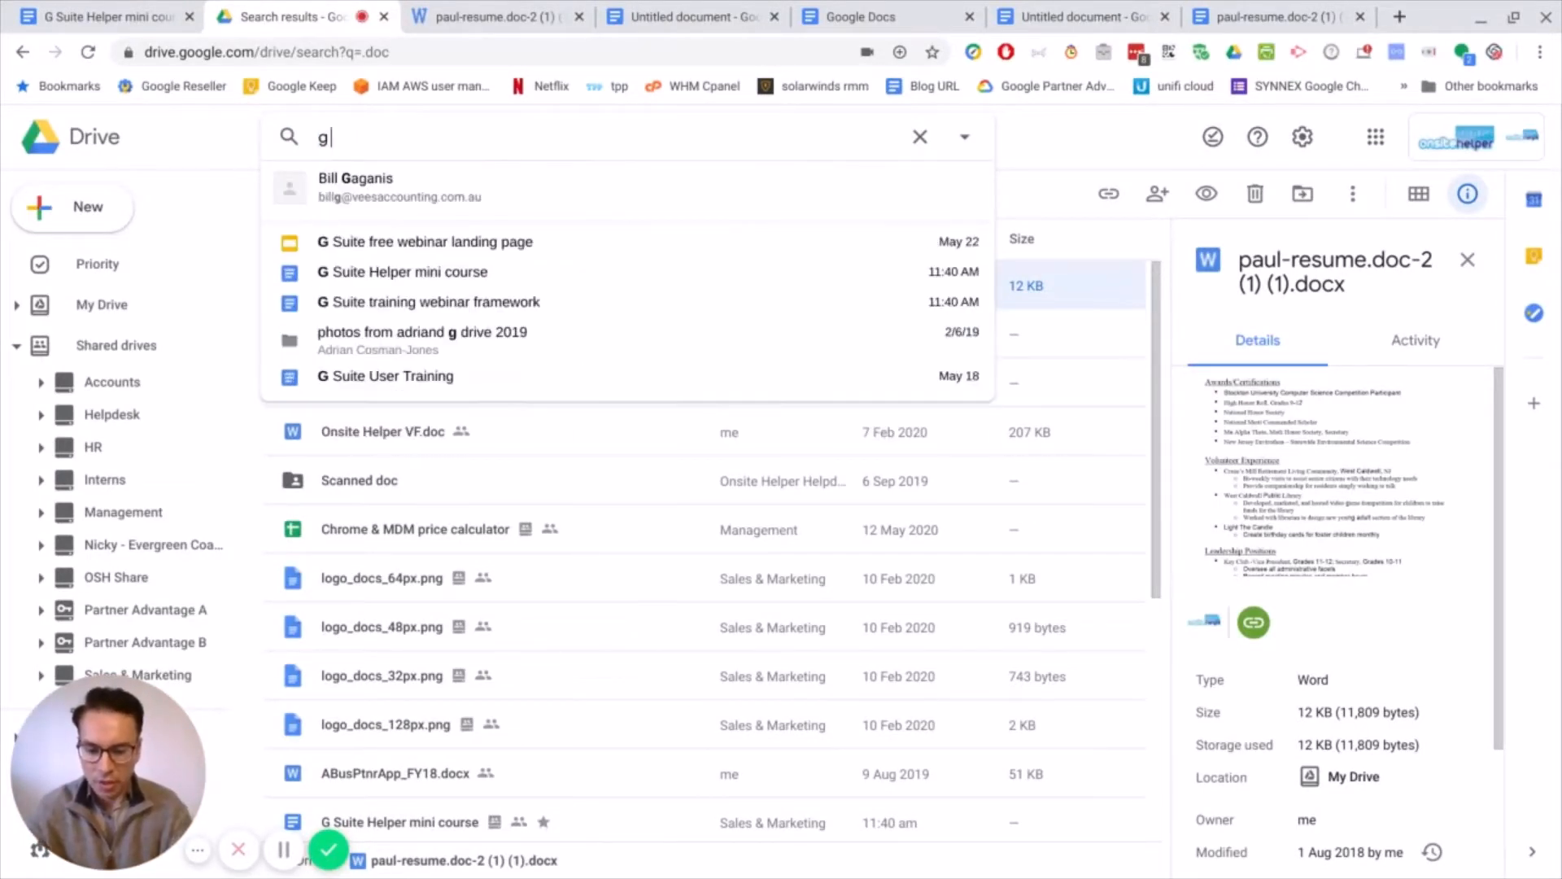
type(" suite manag")
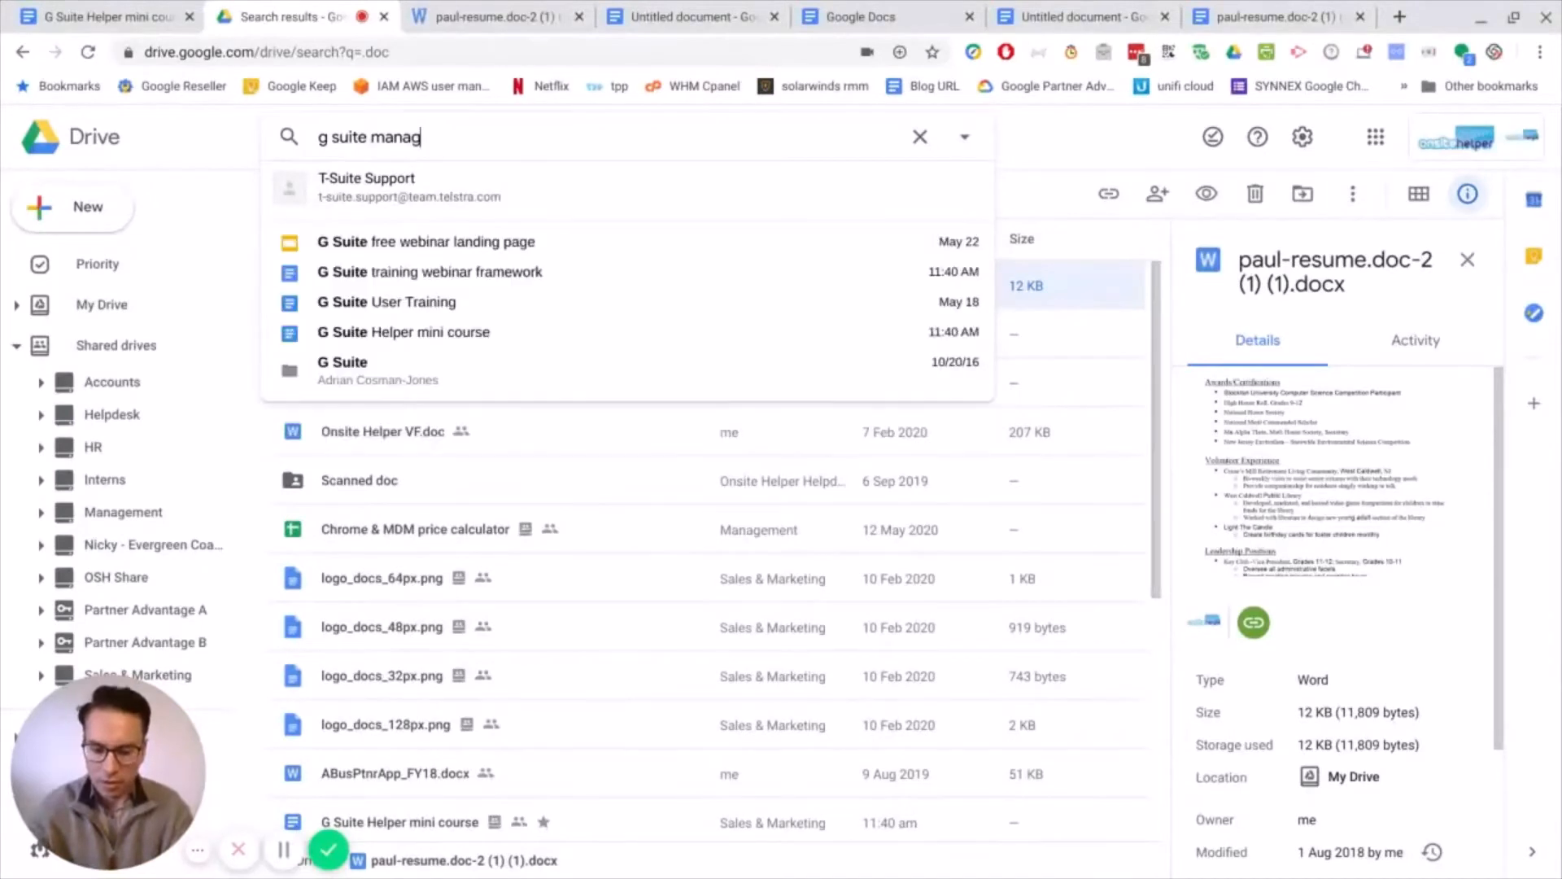
type("e package")
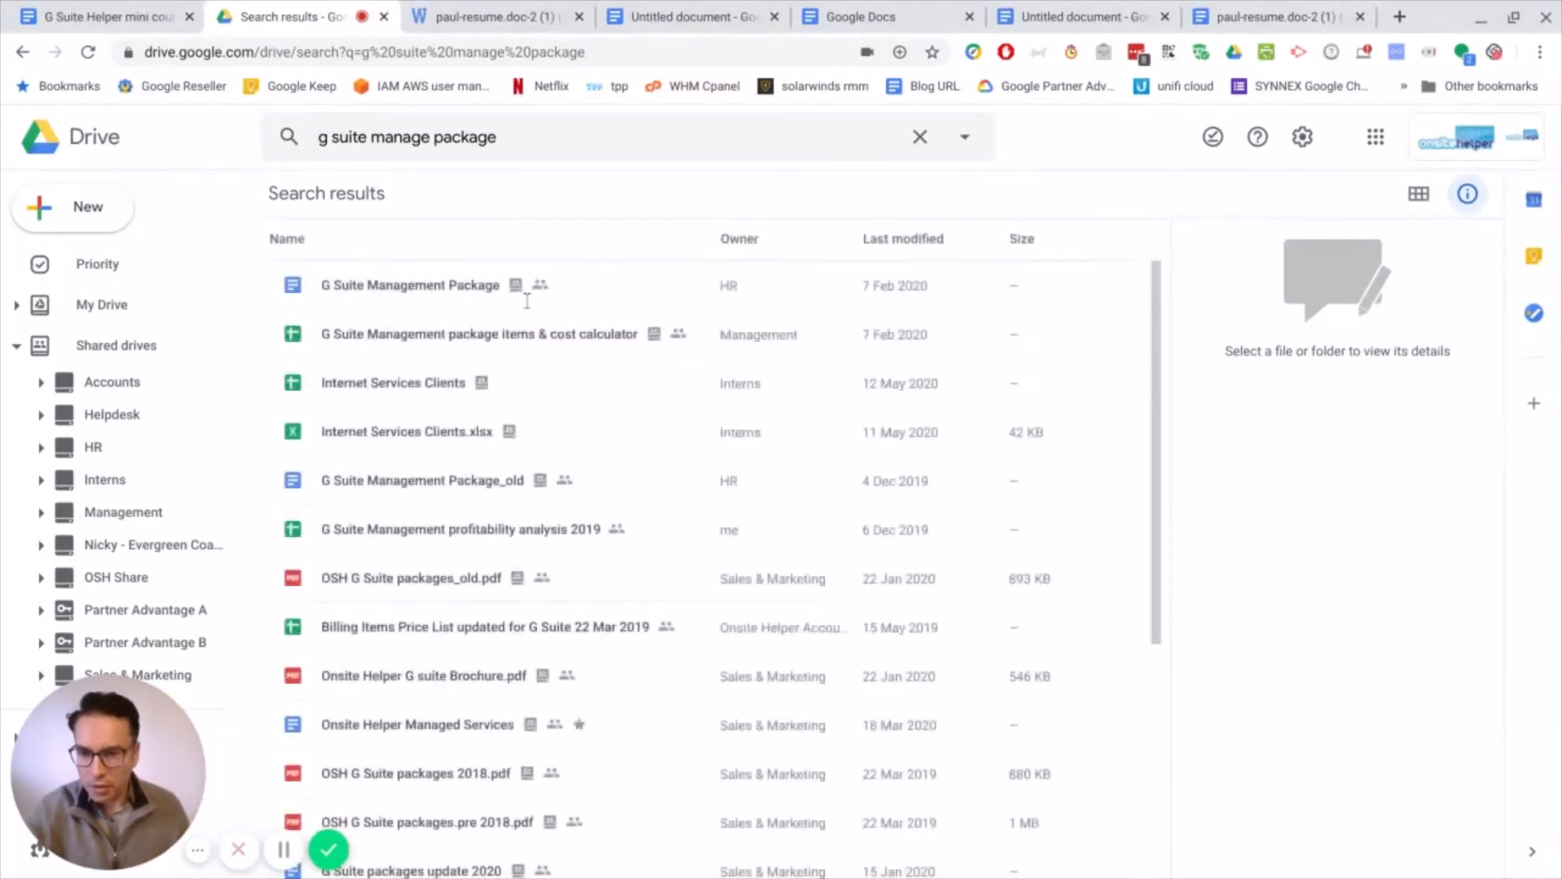
double_click(389, 286)
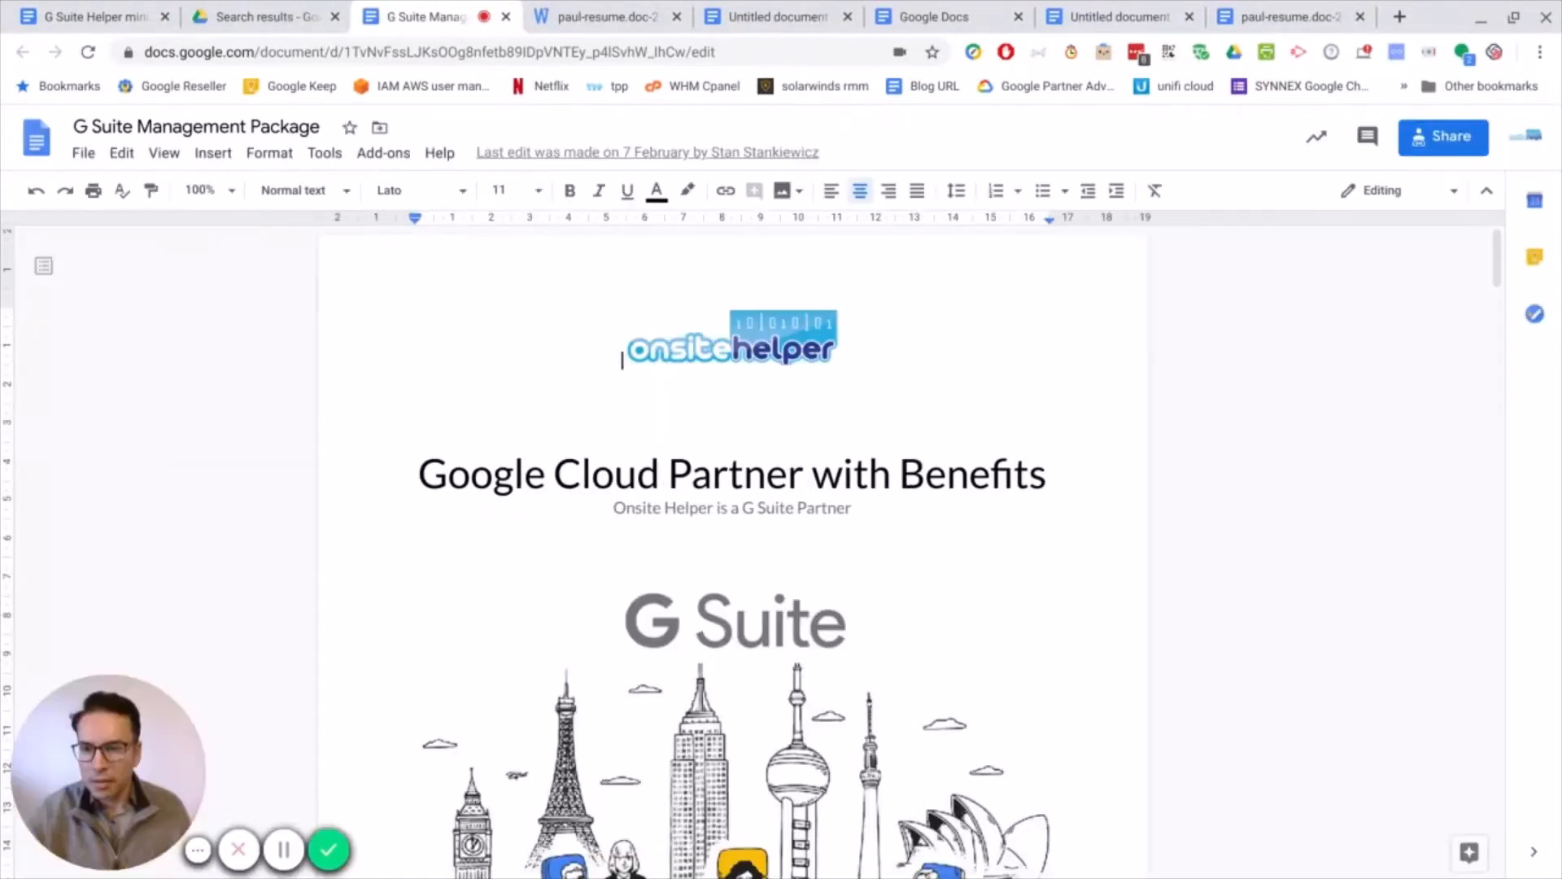
Step: Start Compare documents and search the comparison file chooser for "g suite management package"
left_click(333, 156)
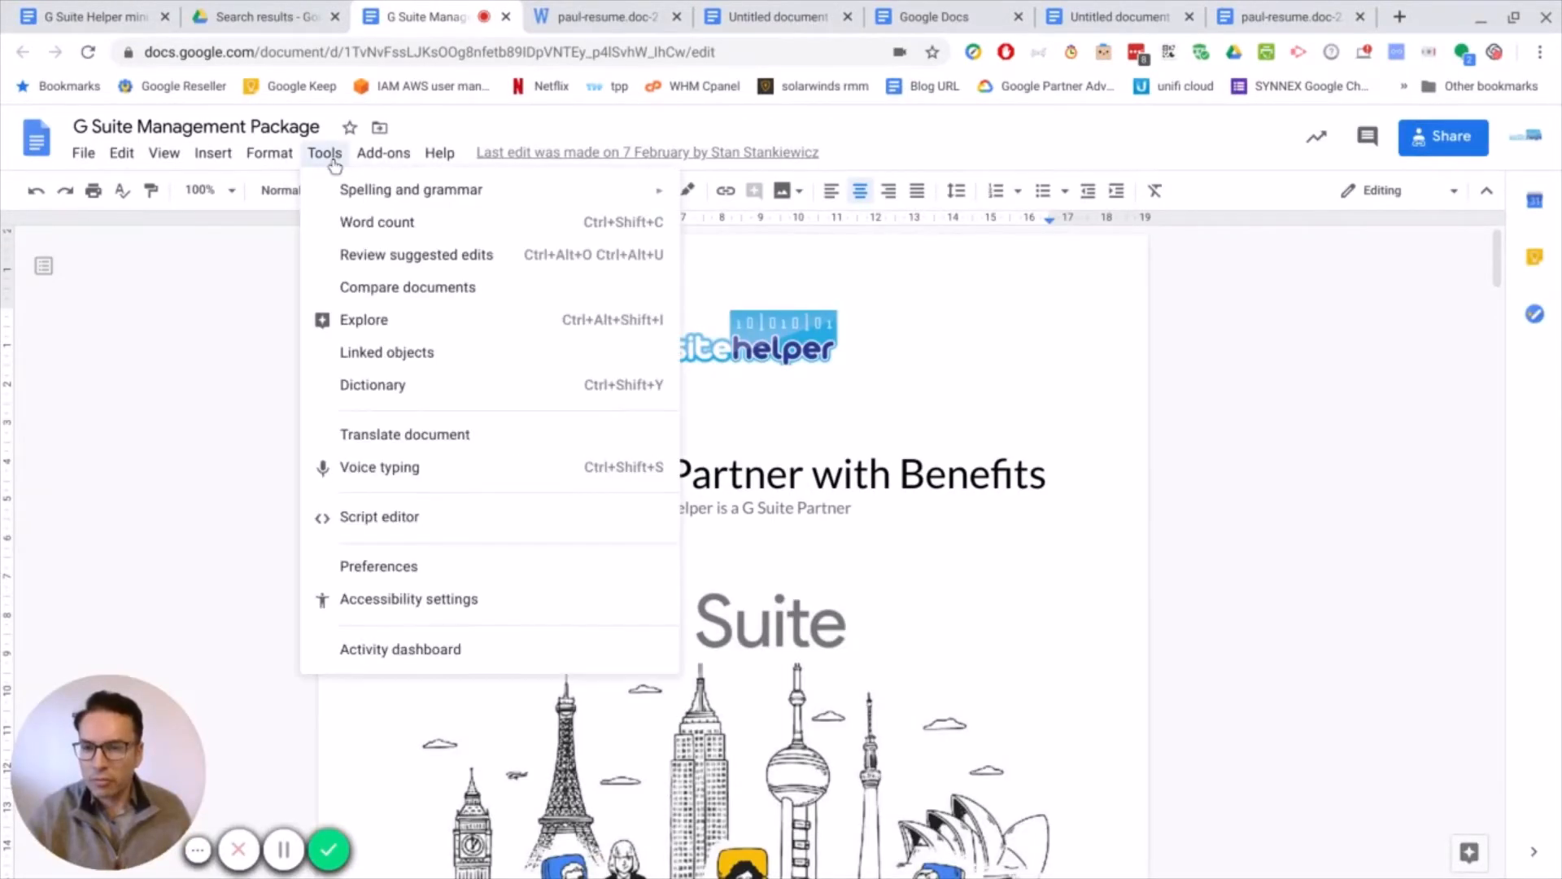
left_click(411, 290)
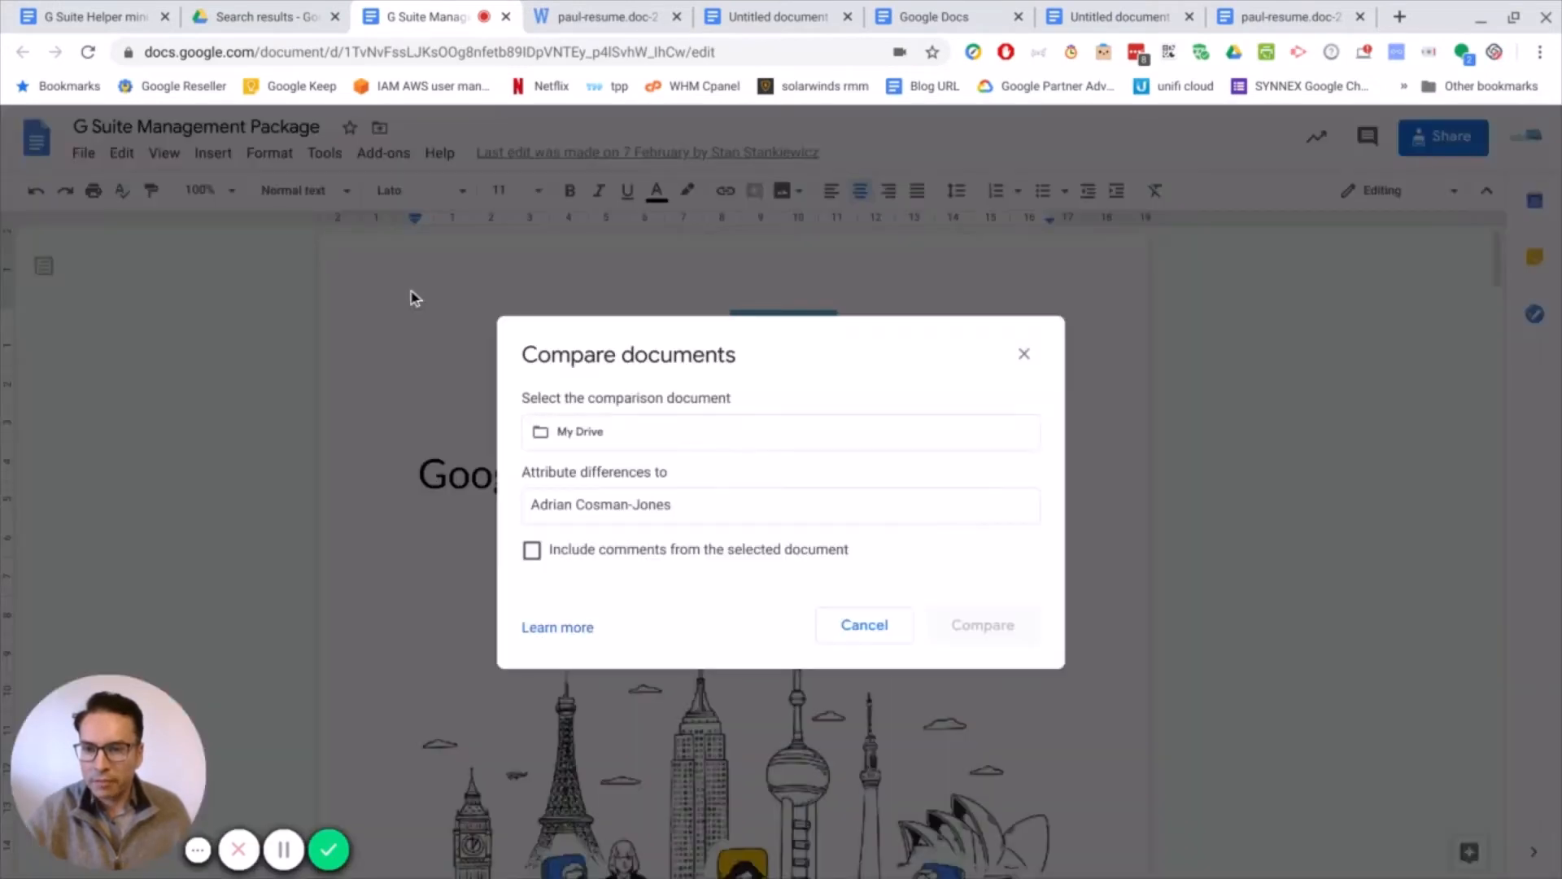
left_click(561, 432)
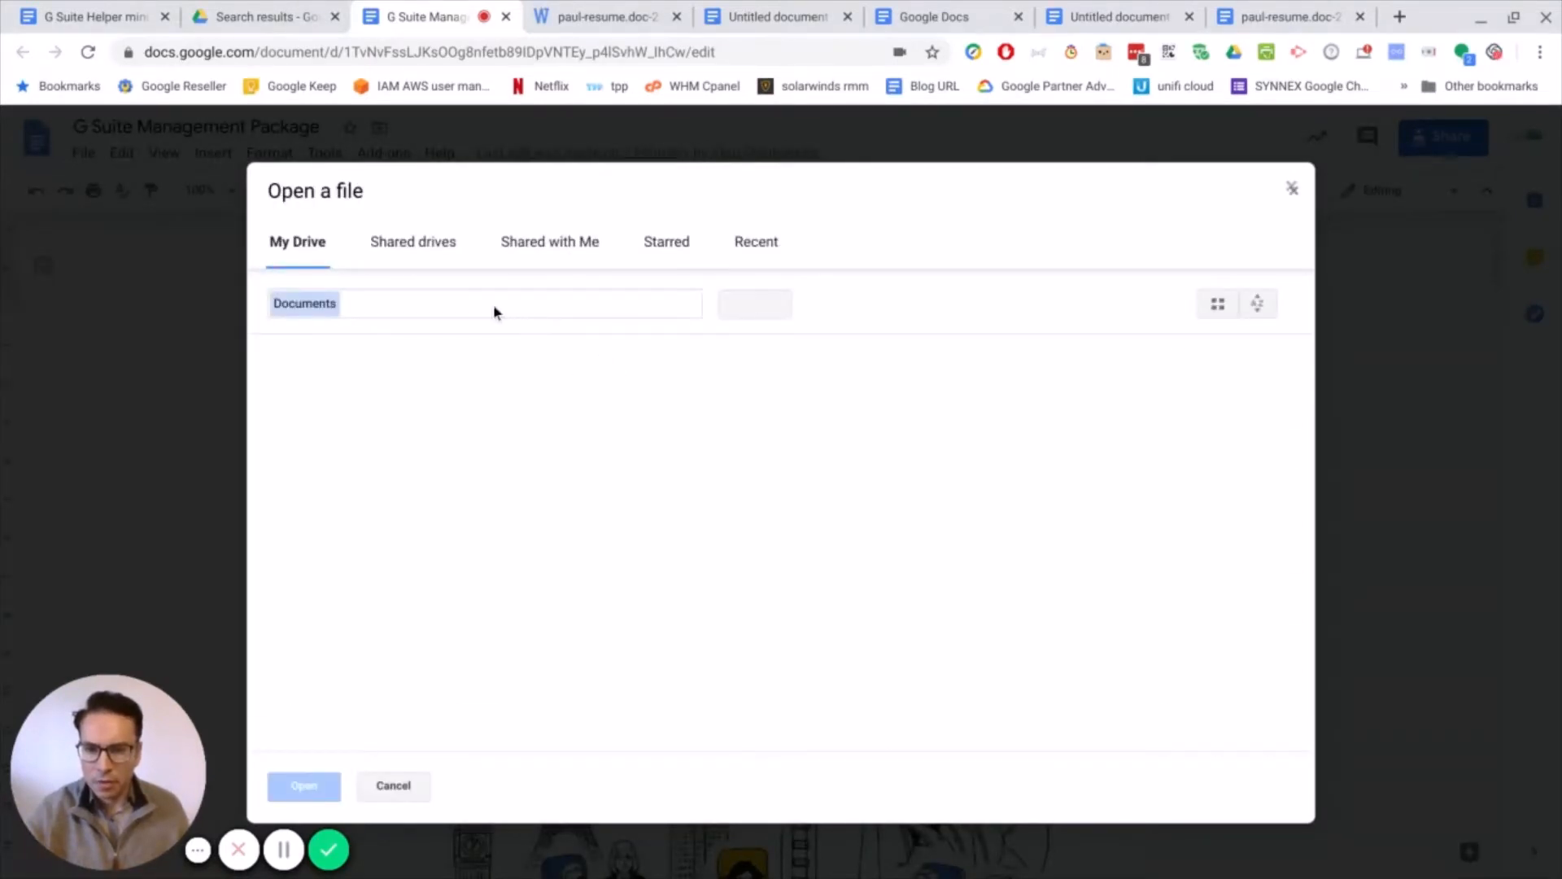
left_click(495, 312)
type("g suite m")
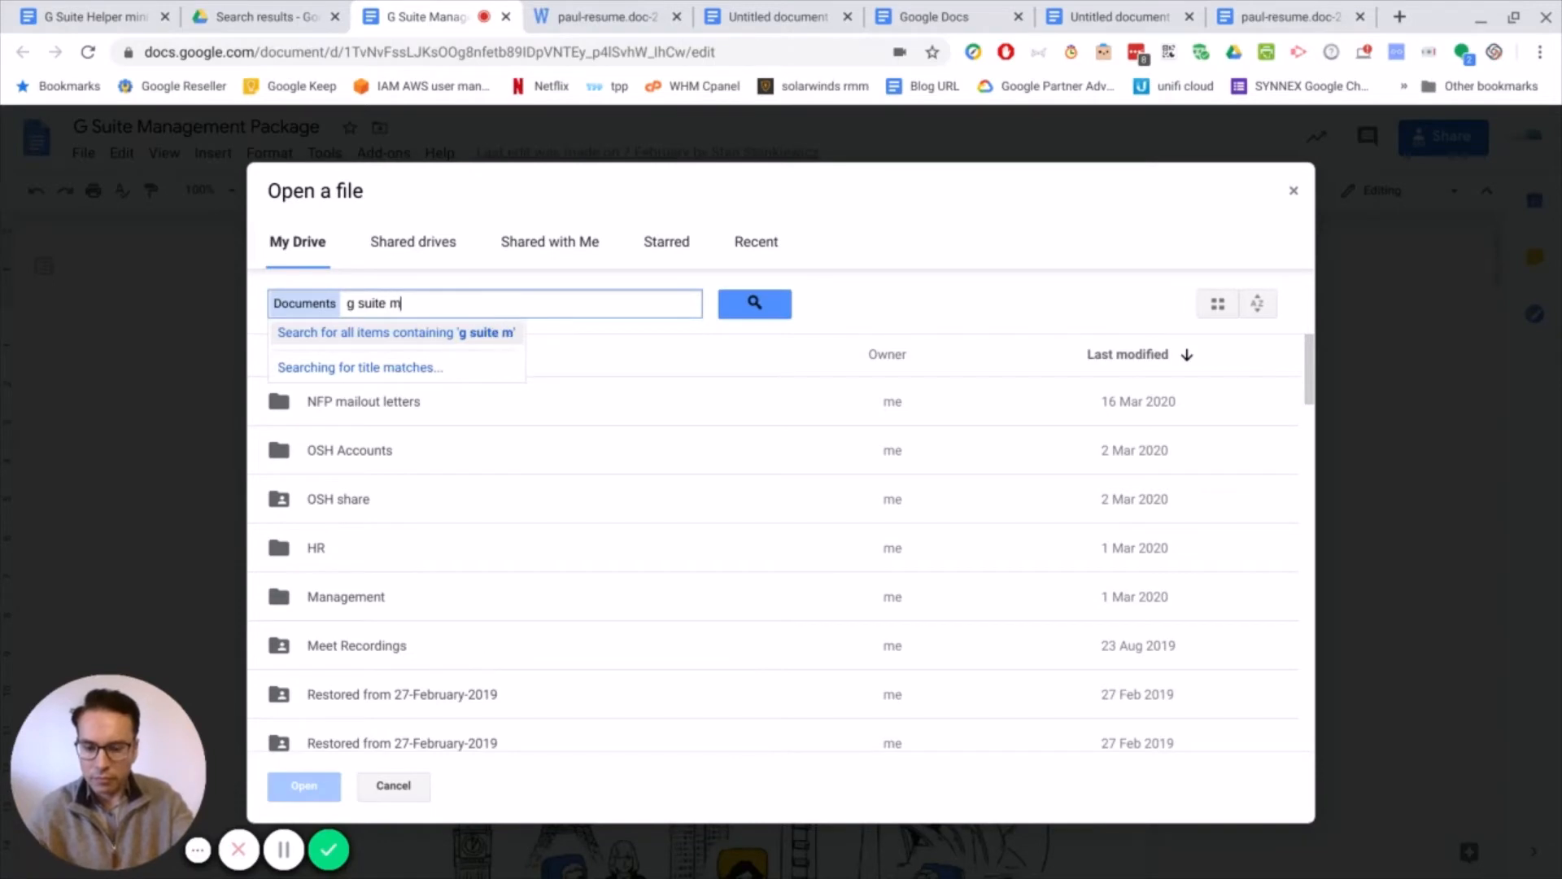
type("anagement package")
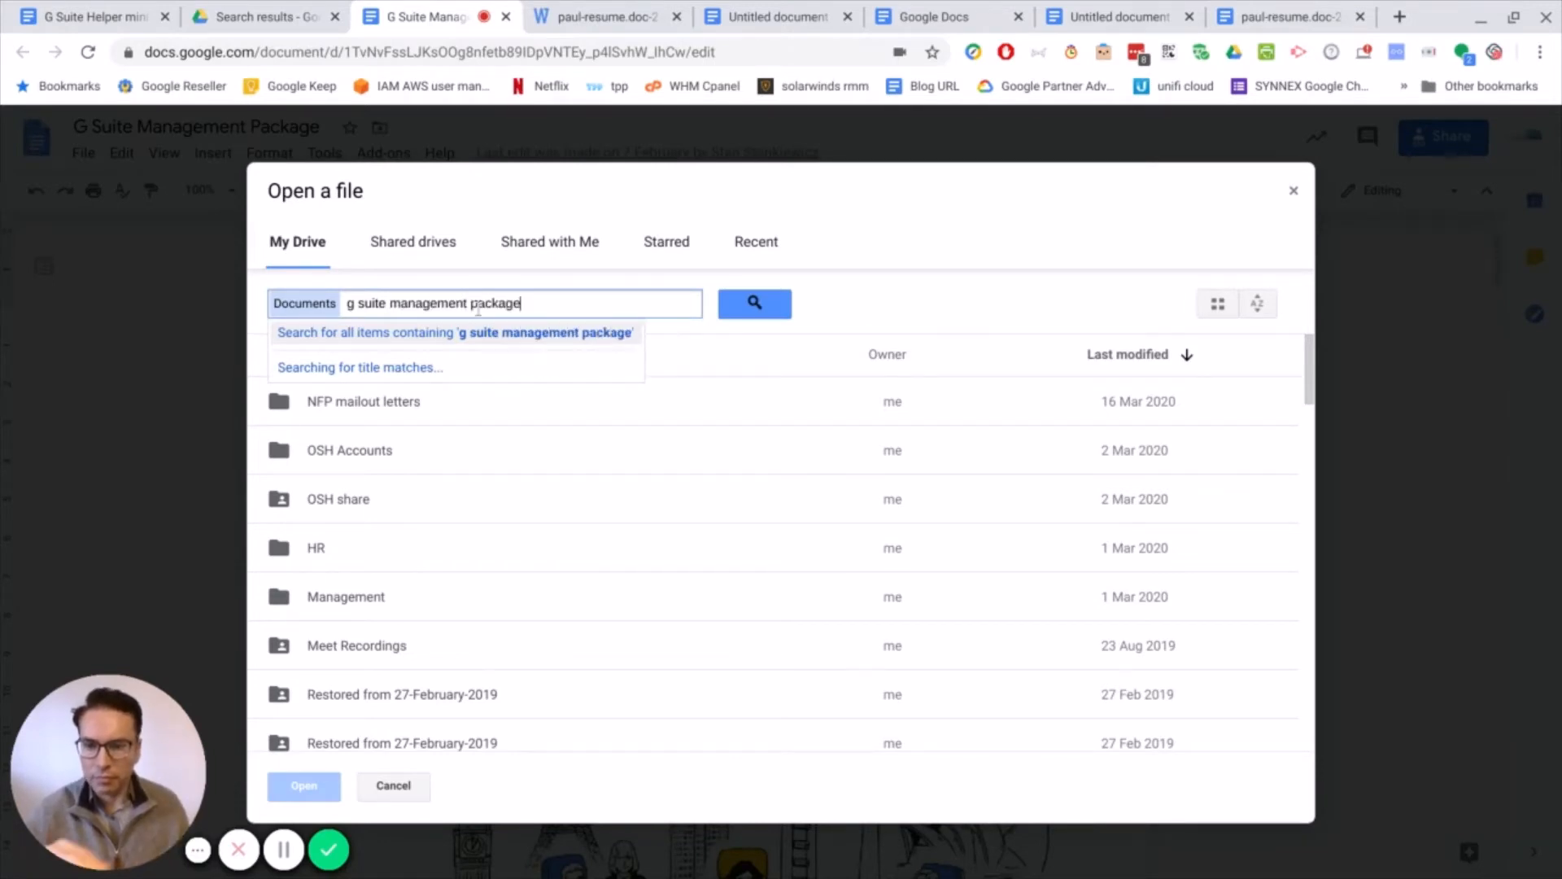
left_click(739, 309)
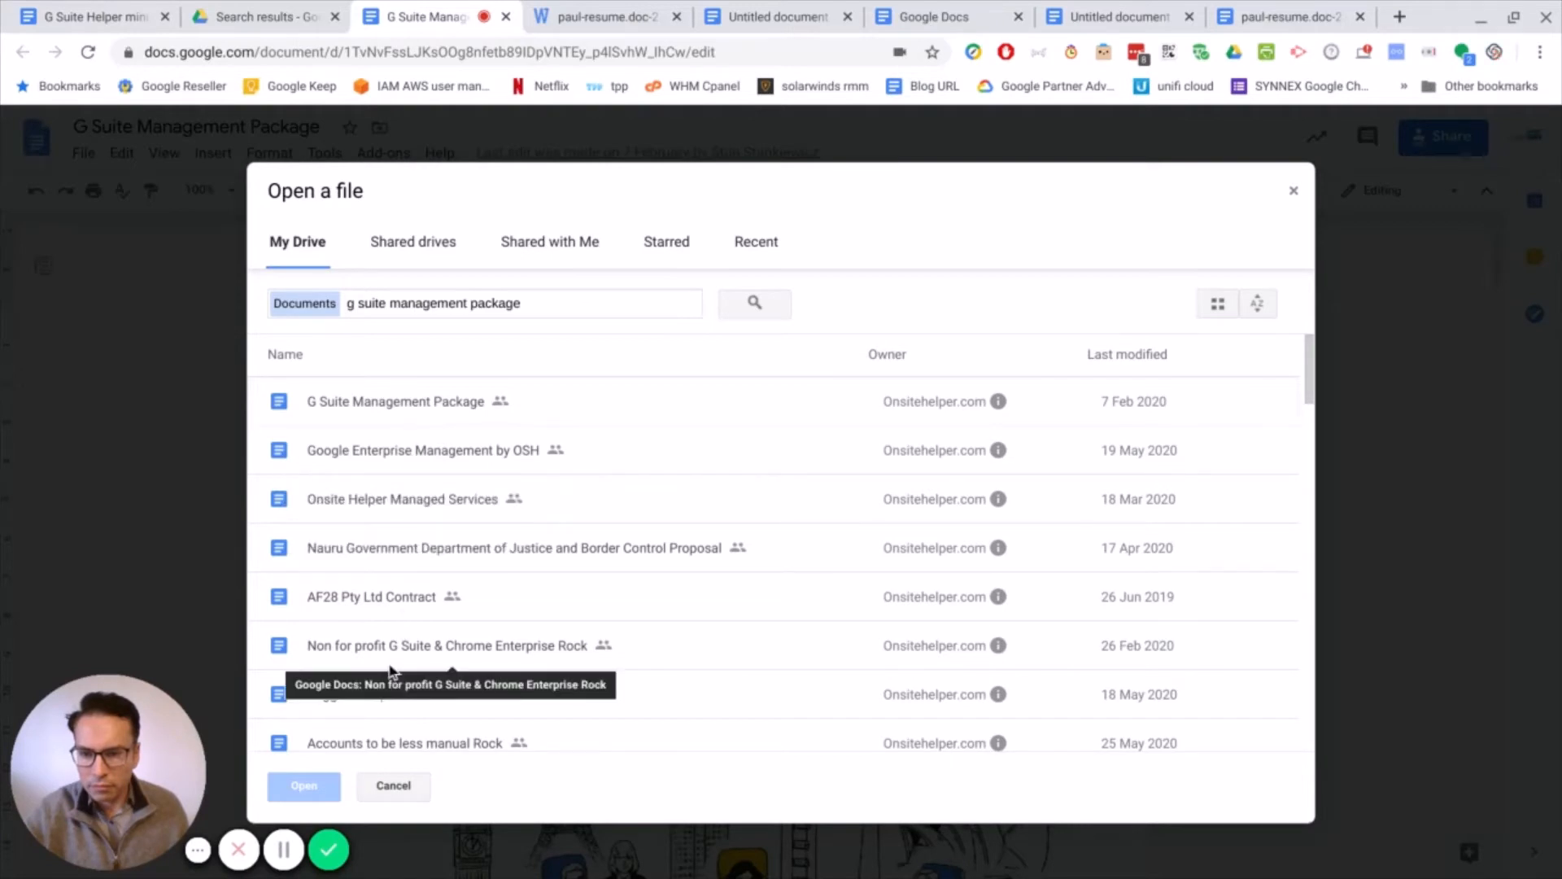
Step: Choose G Suite Management Package_old as the comparison document, run the comparison and open the resulting document
scroll(399, 675, "down", 1)
double_click(341, 733)
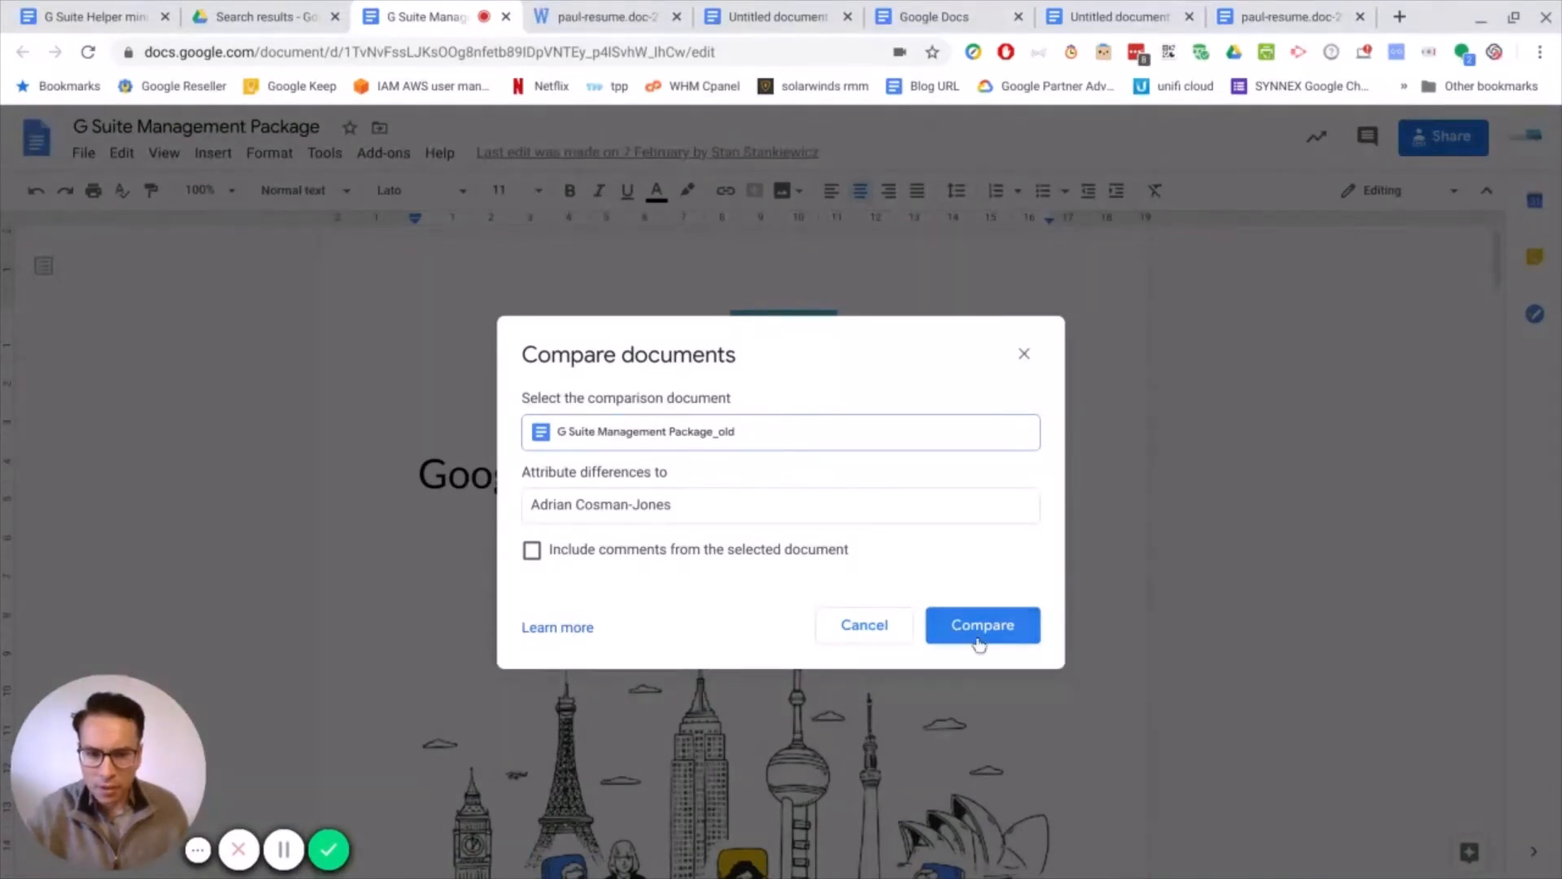
left_click(976, 640)
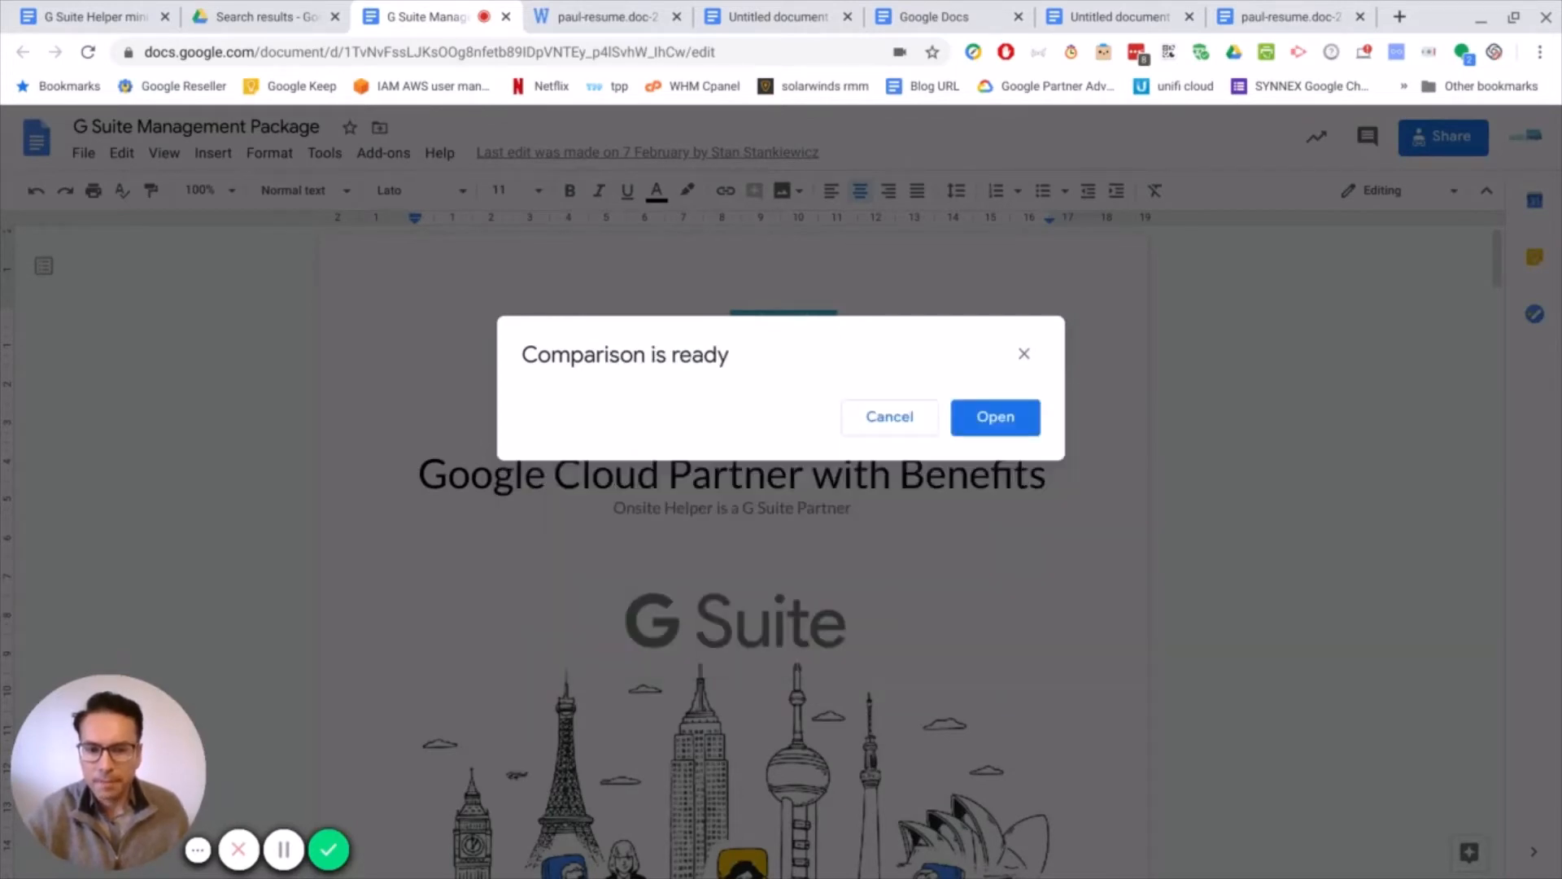
left_click(991, 430)
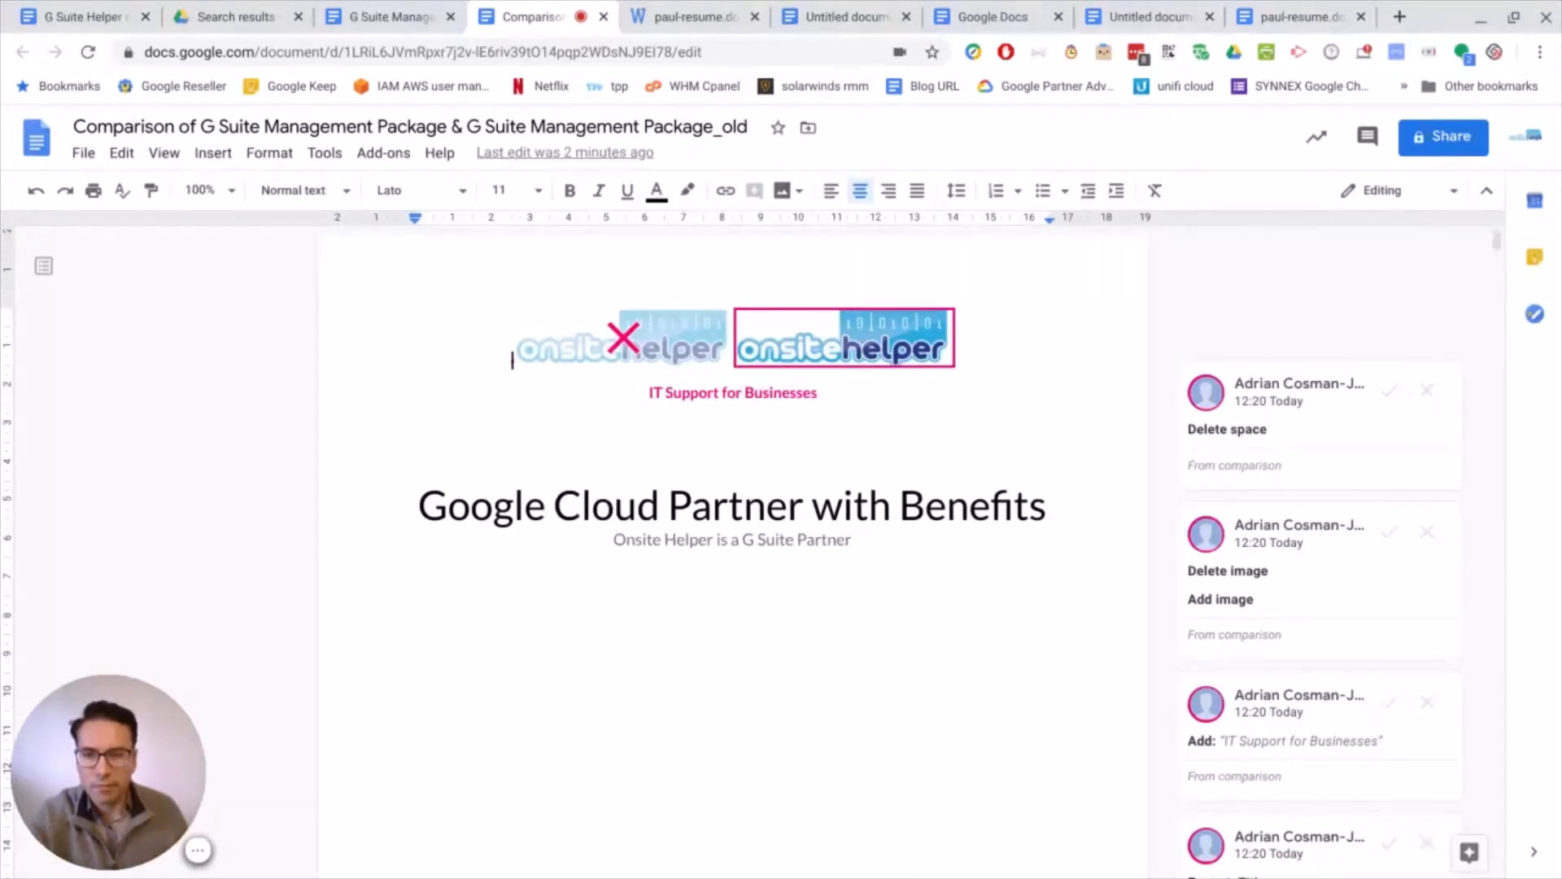
Step: Examine the suggested differences in the comparison document down to the Simple & Flexible Pricing Plans section, and close the comparison
scroll(874, 408, "down", 5)
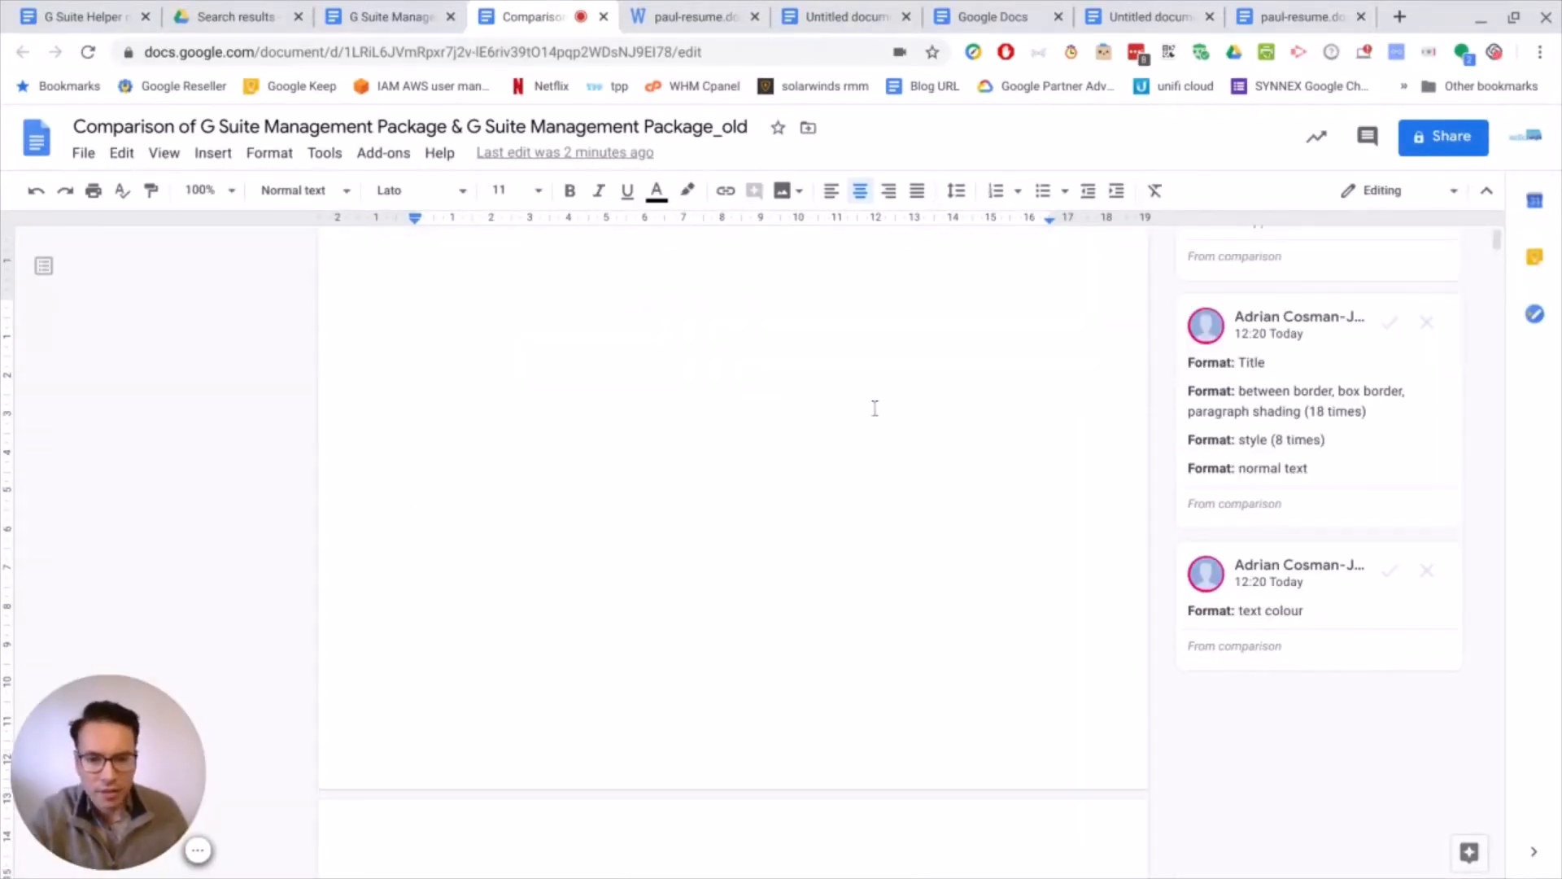
scroll(914, 411, "down", 5)
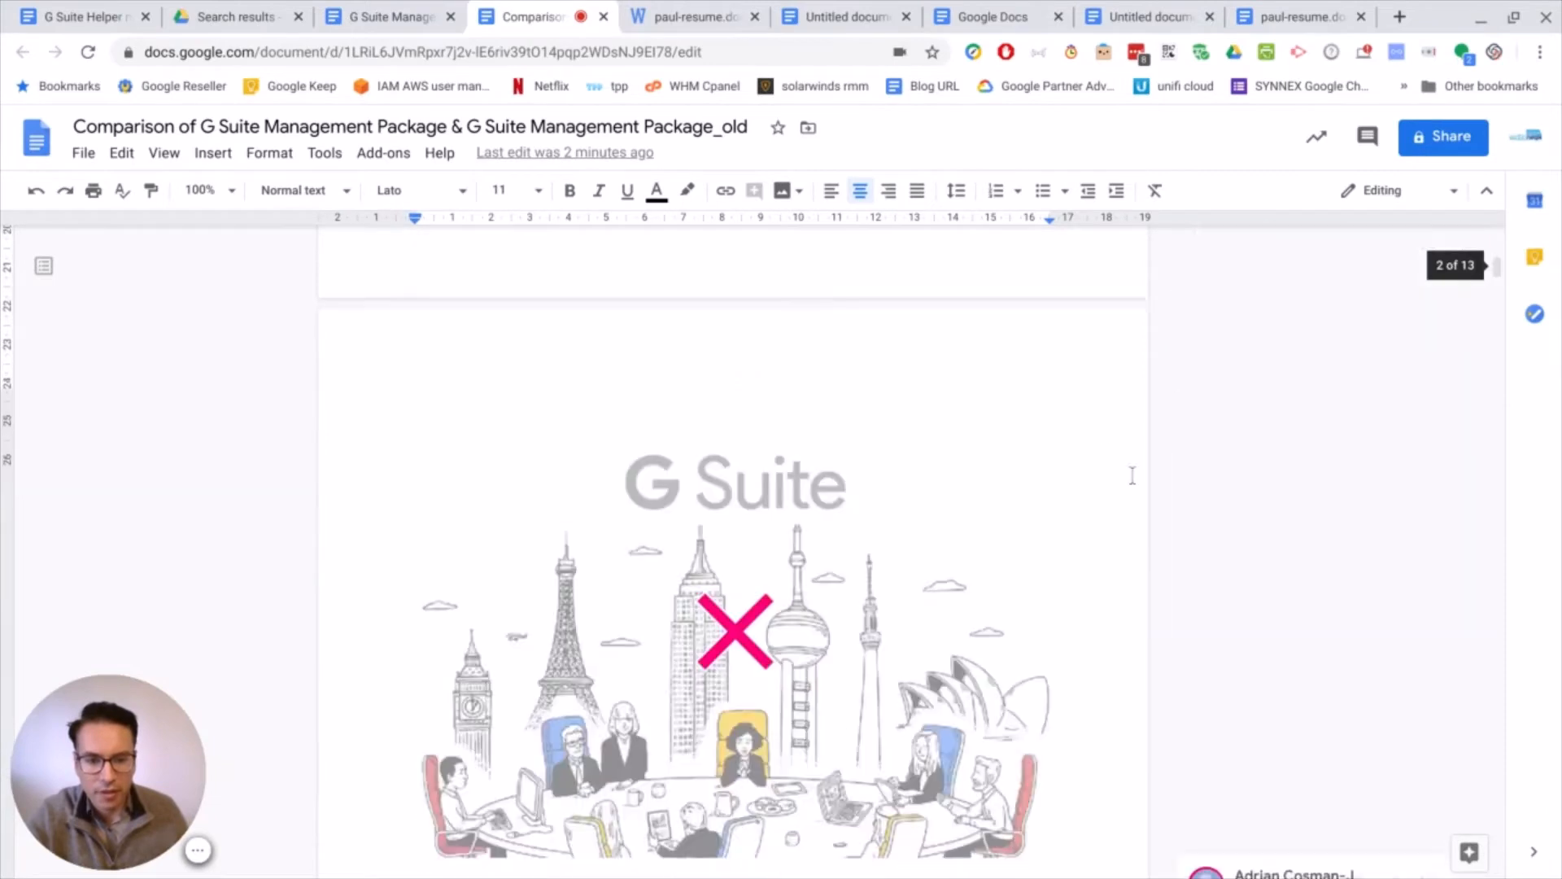
scroll(1122, 488, "down", 1)
scroll(927, 533, "down", 3)
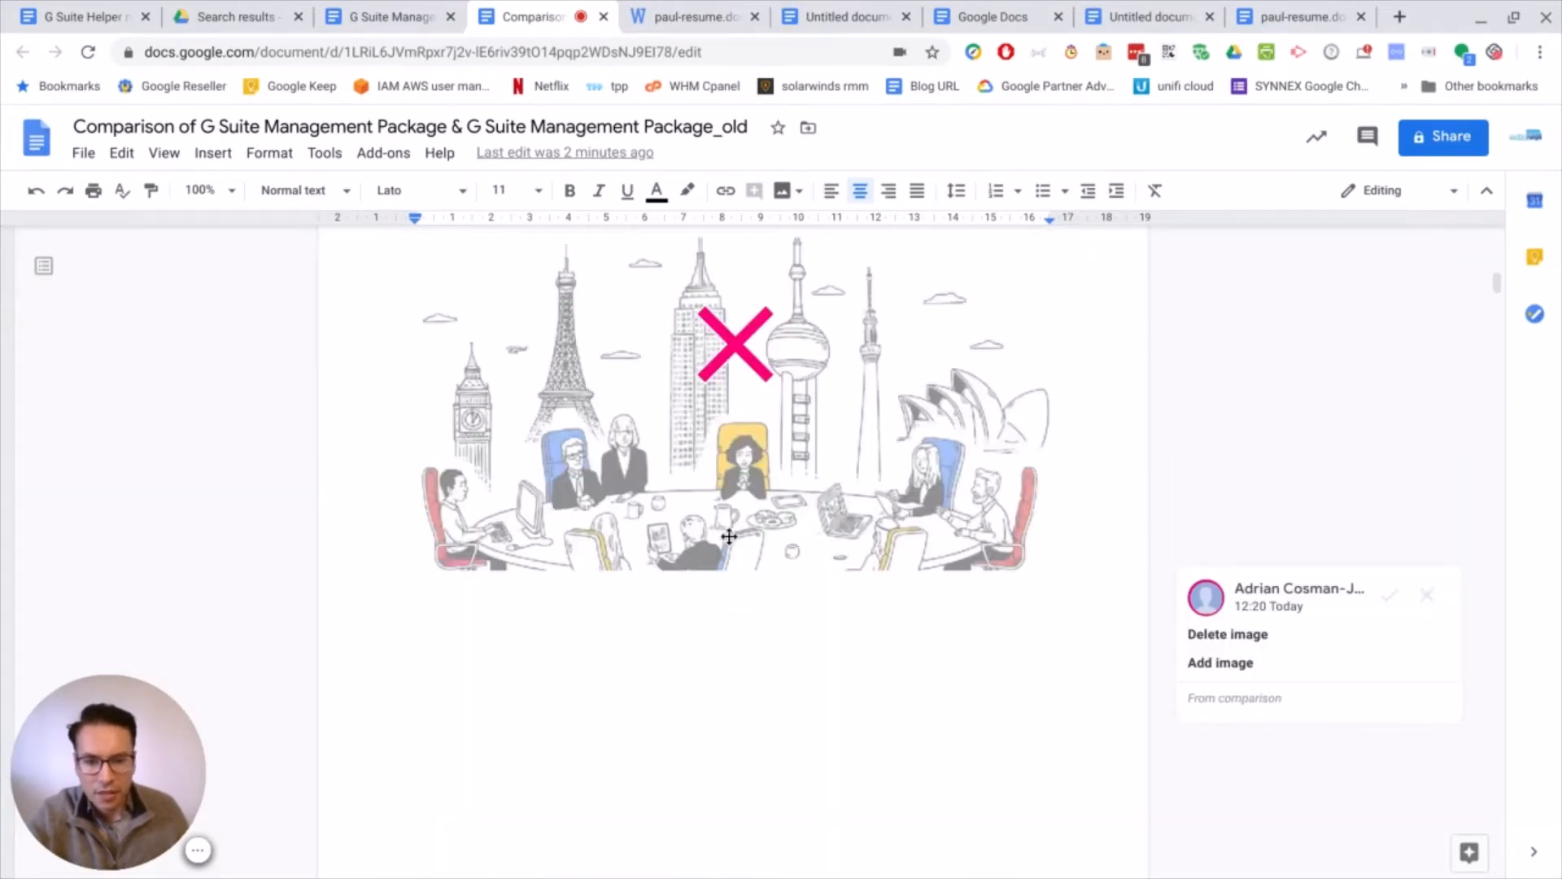
scroll(846, 443, "down", 5)
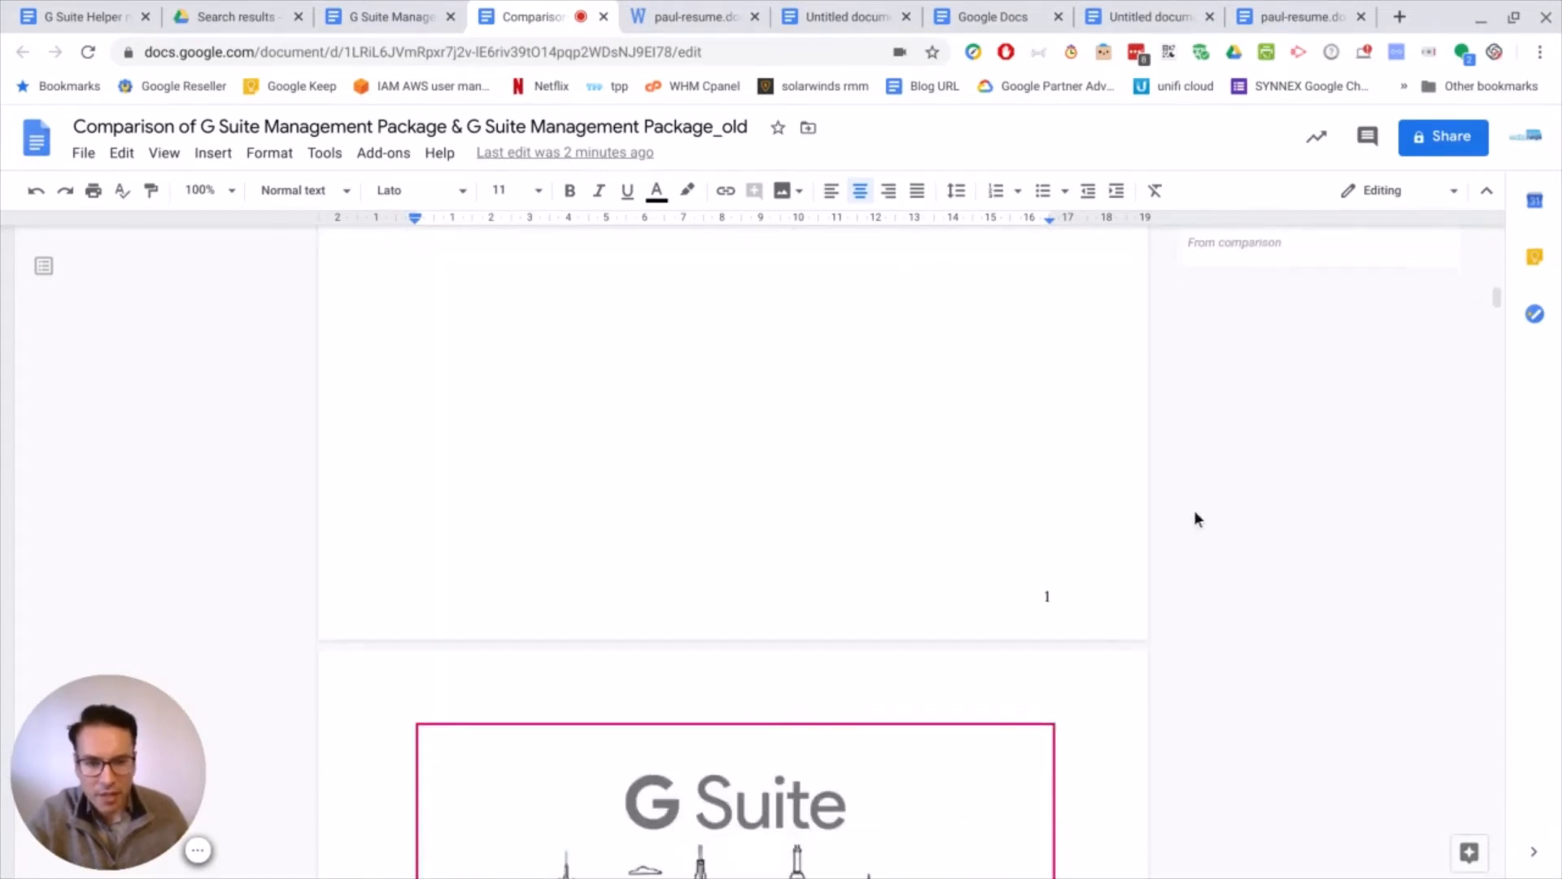
scroll(1194, 517, "down", 15)
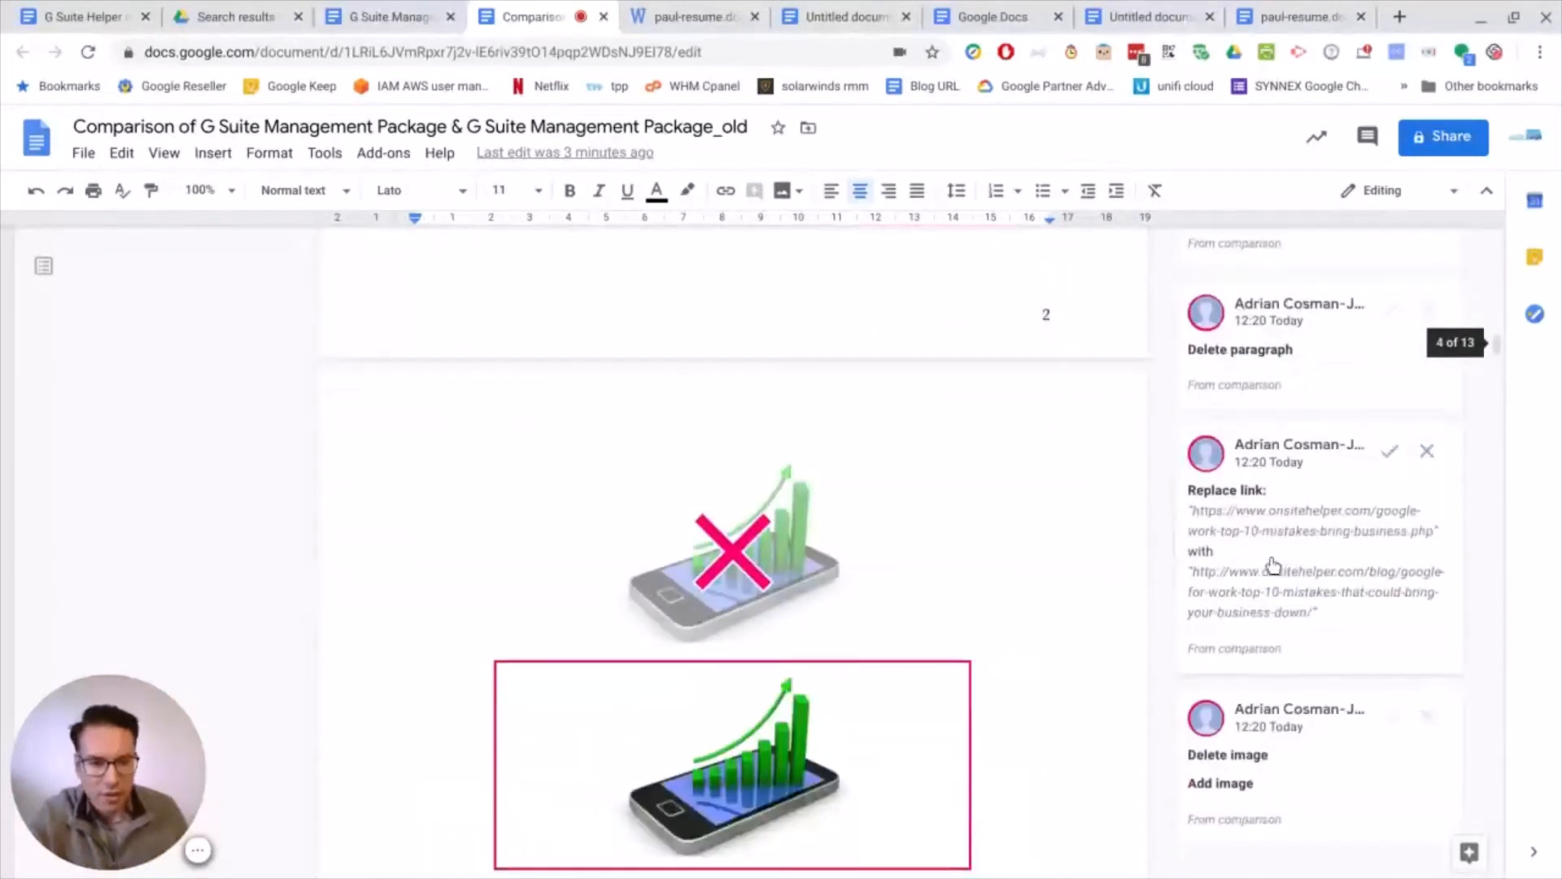
scroll(1273, 565, "down", 10)
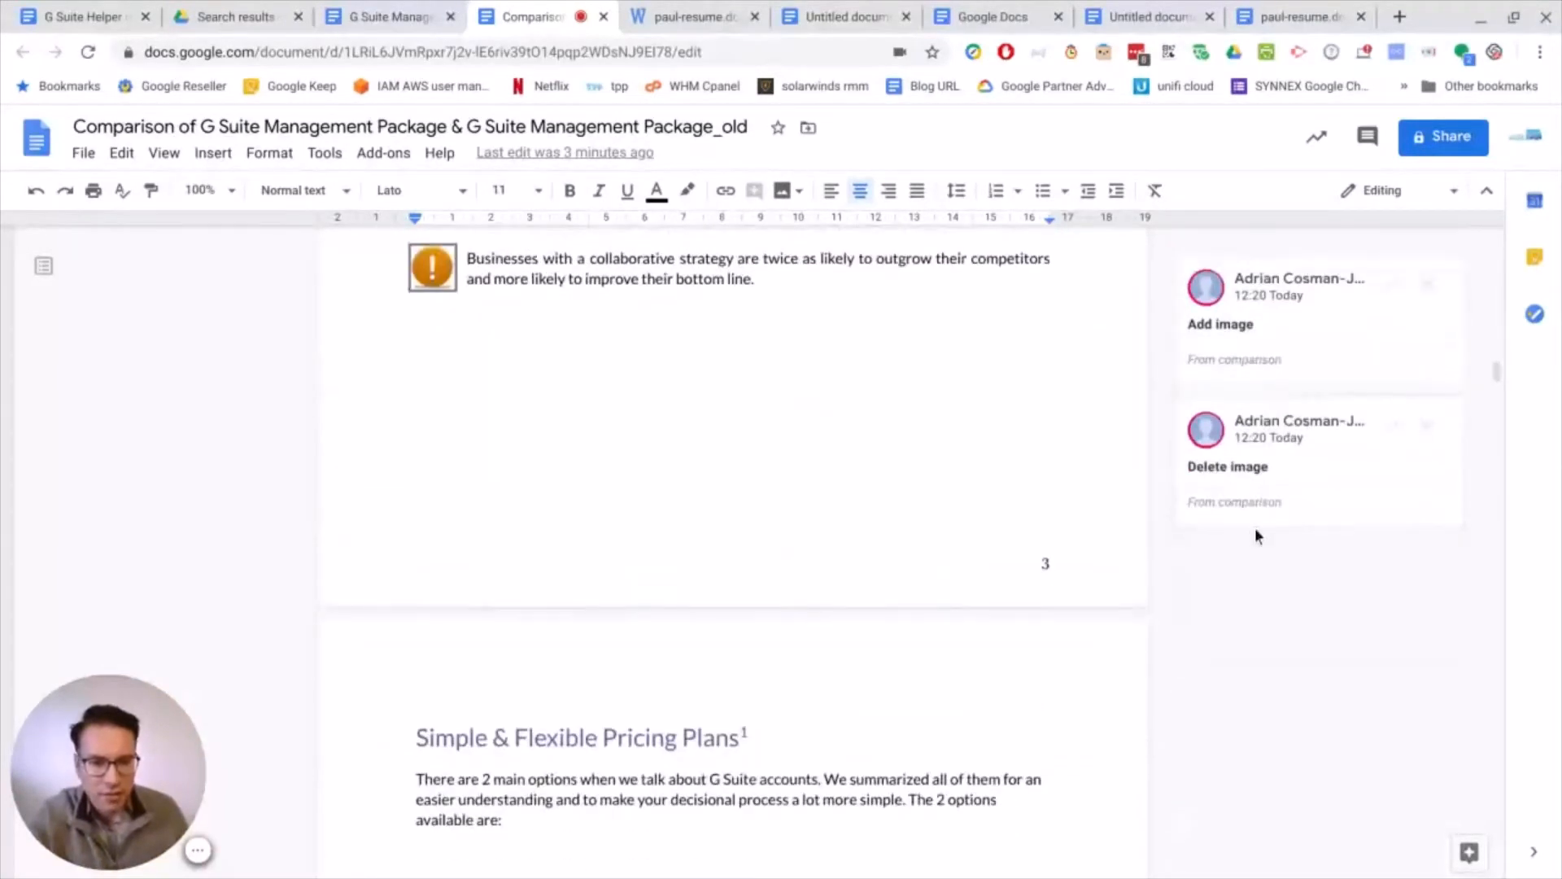
scroll(1255, 527, "down", 5)
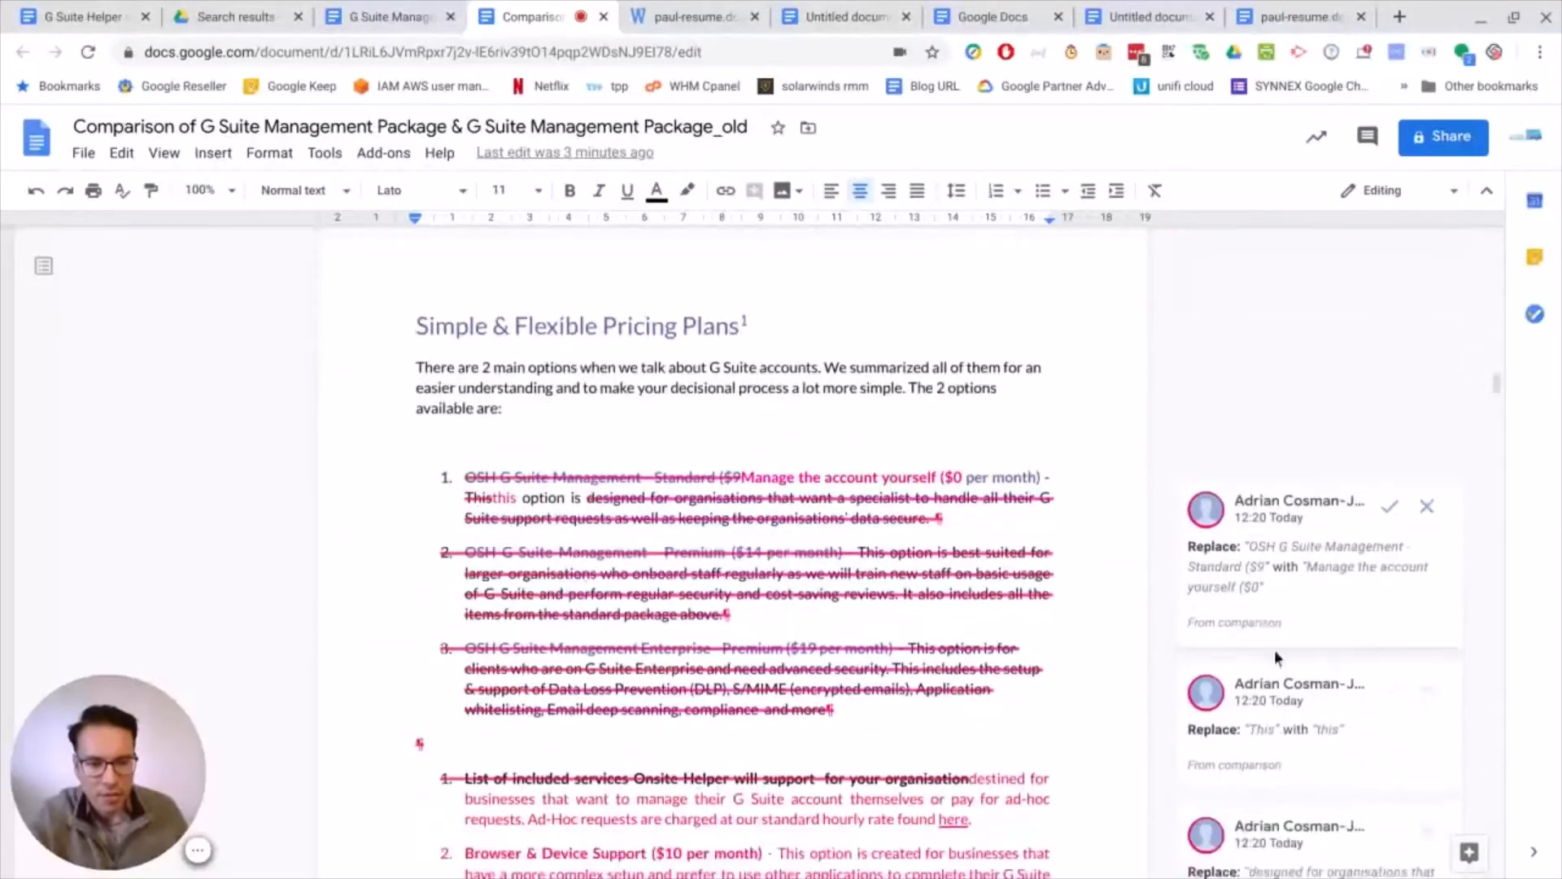
scroll(1293, 716, "down", 1)
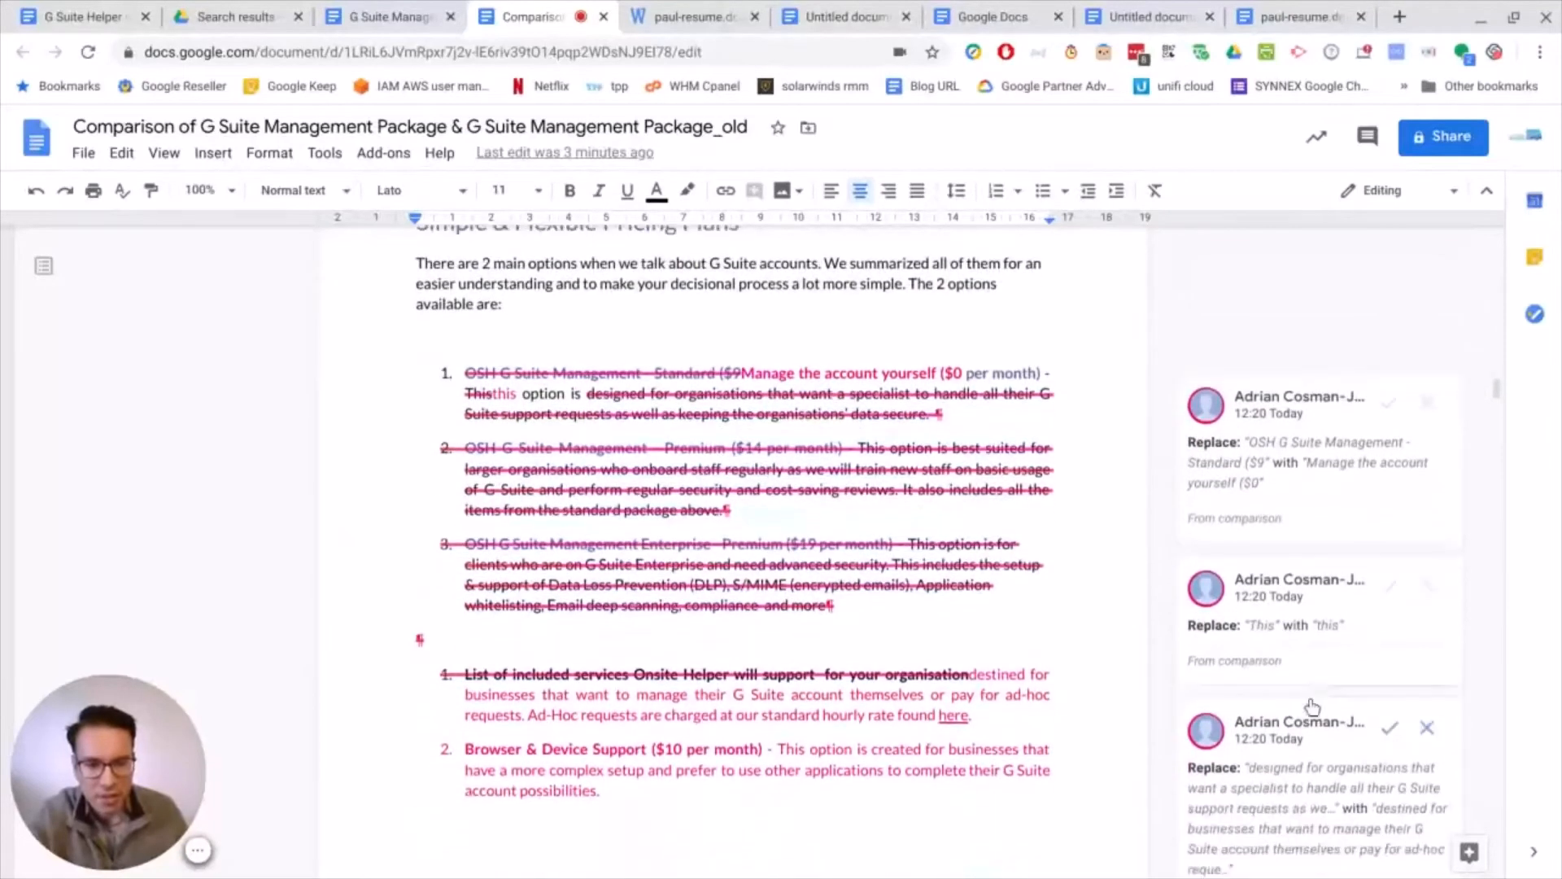
scroll(1310, 793, "down", 2)
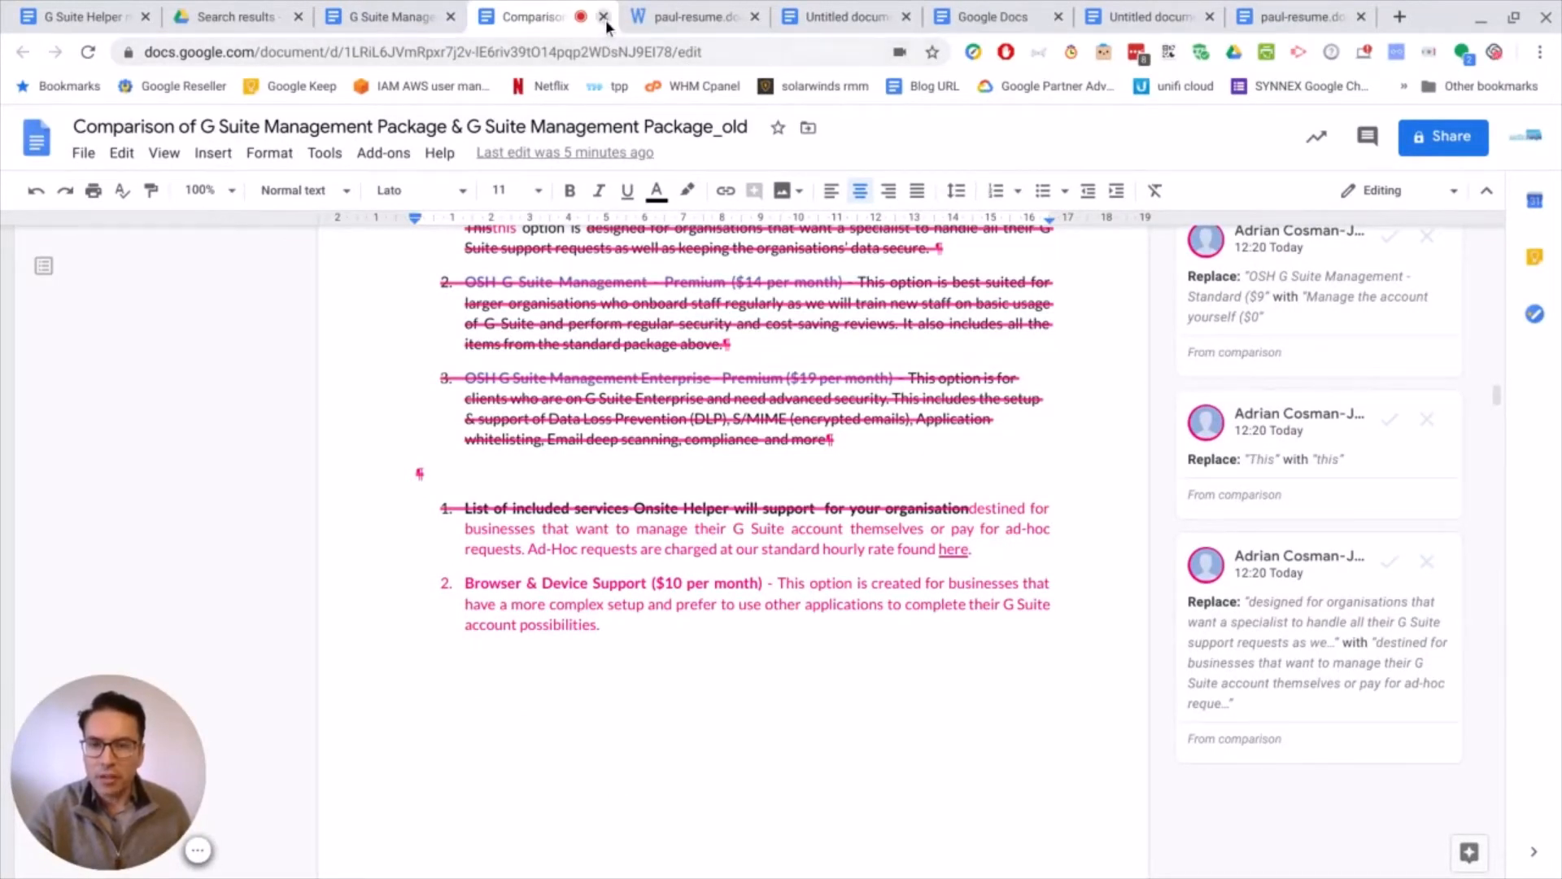
key("ctrl+w")
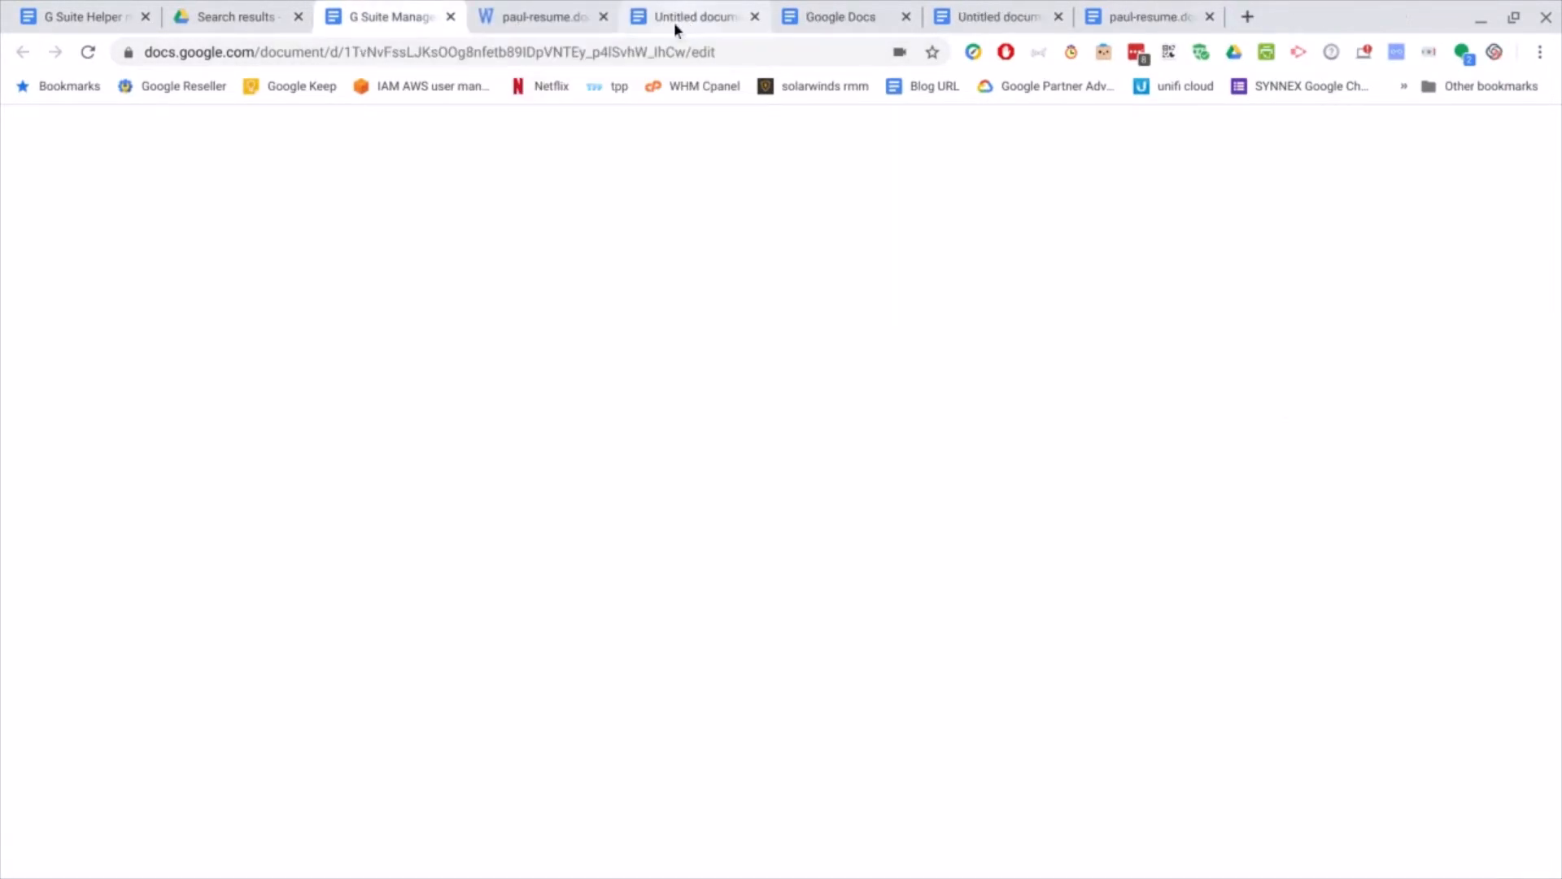
Step: Close all browser tabs except the G Suite Helper mini course document and the Google Docs version of the resume
left_click(603, 16)
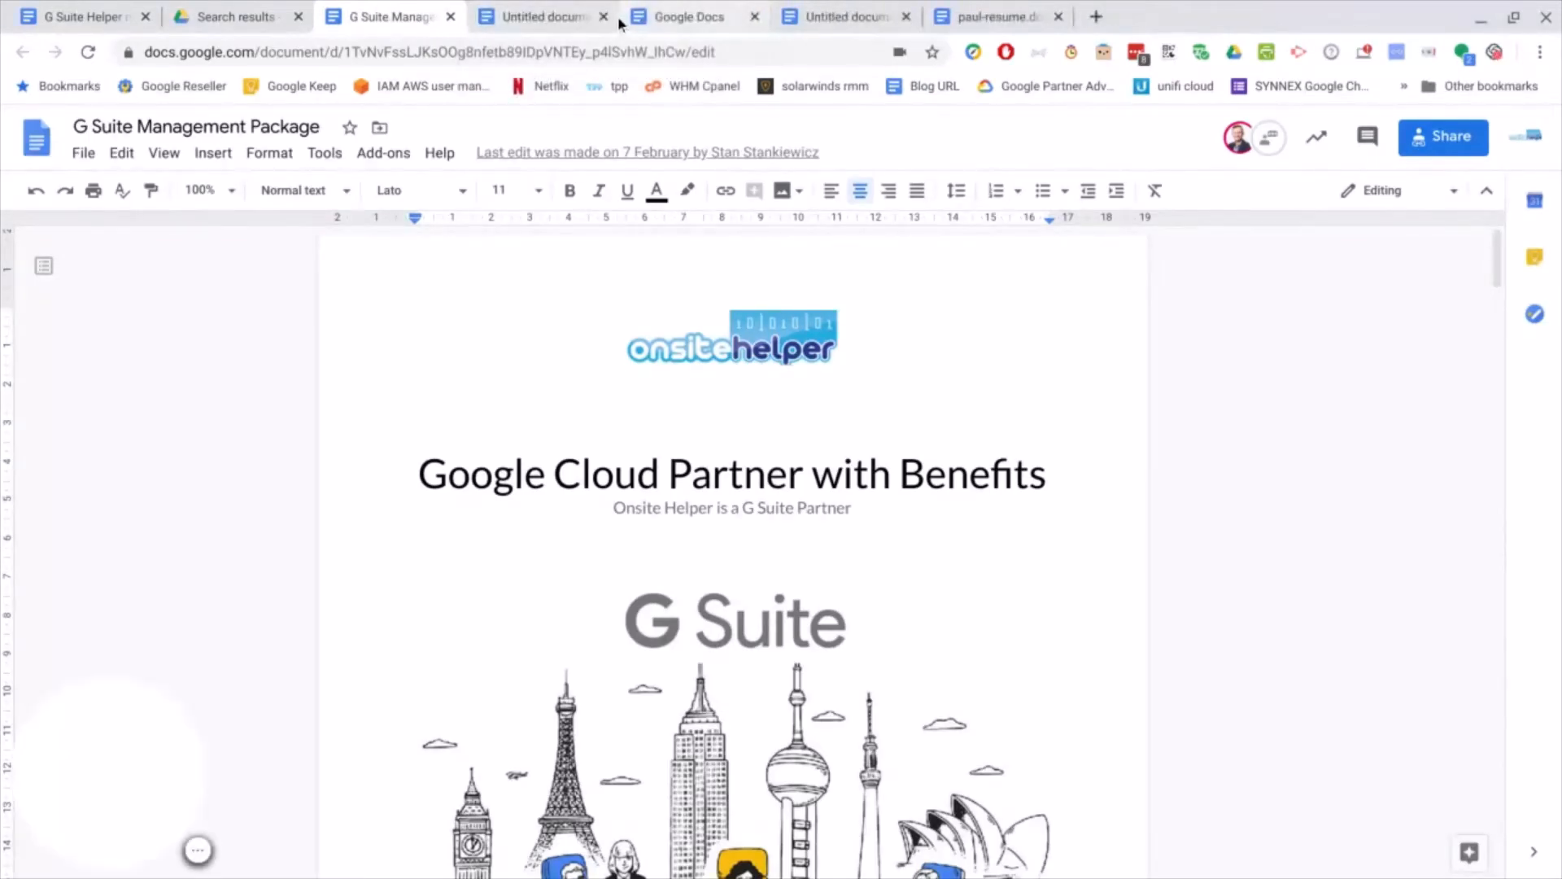
left_click(603, 17)
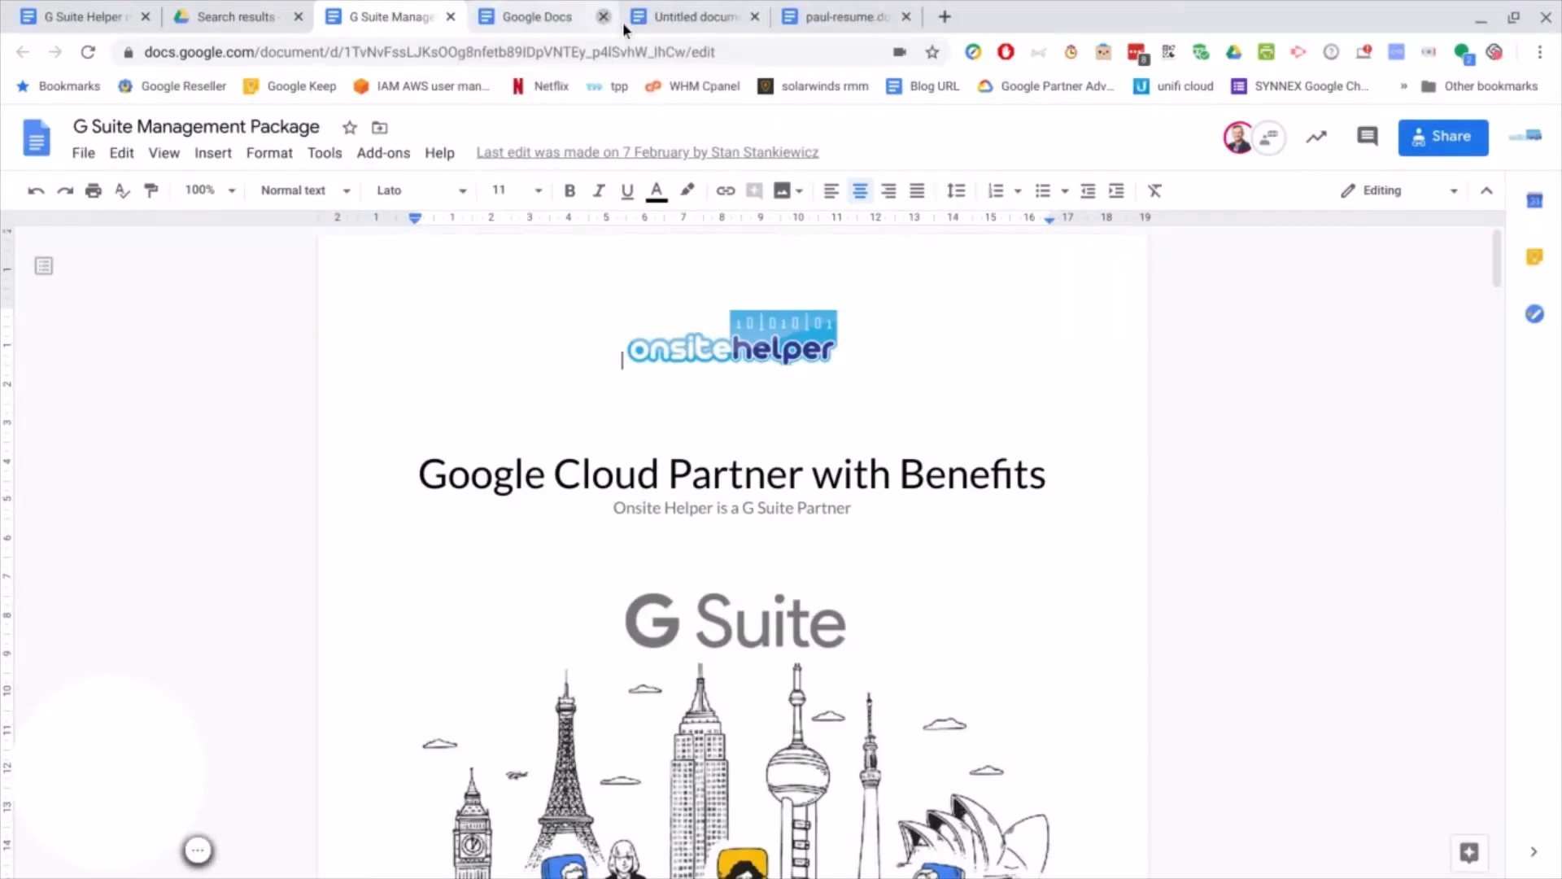
left_click(603, 16)
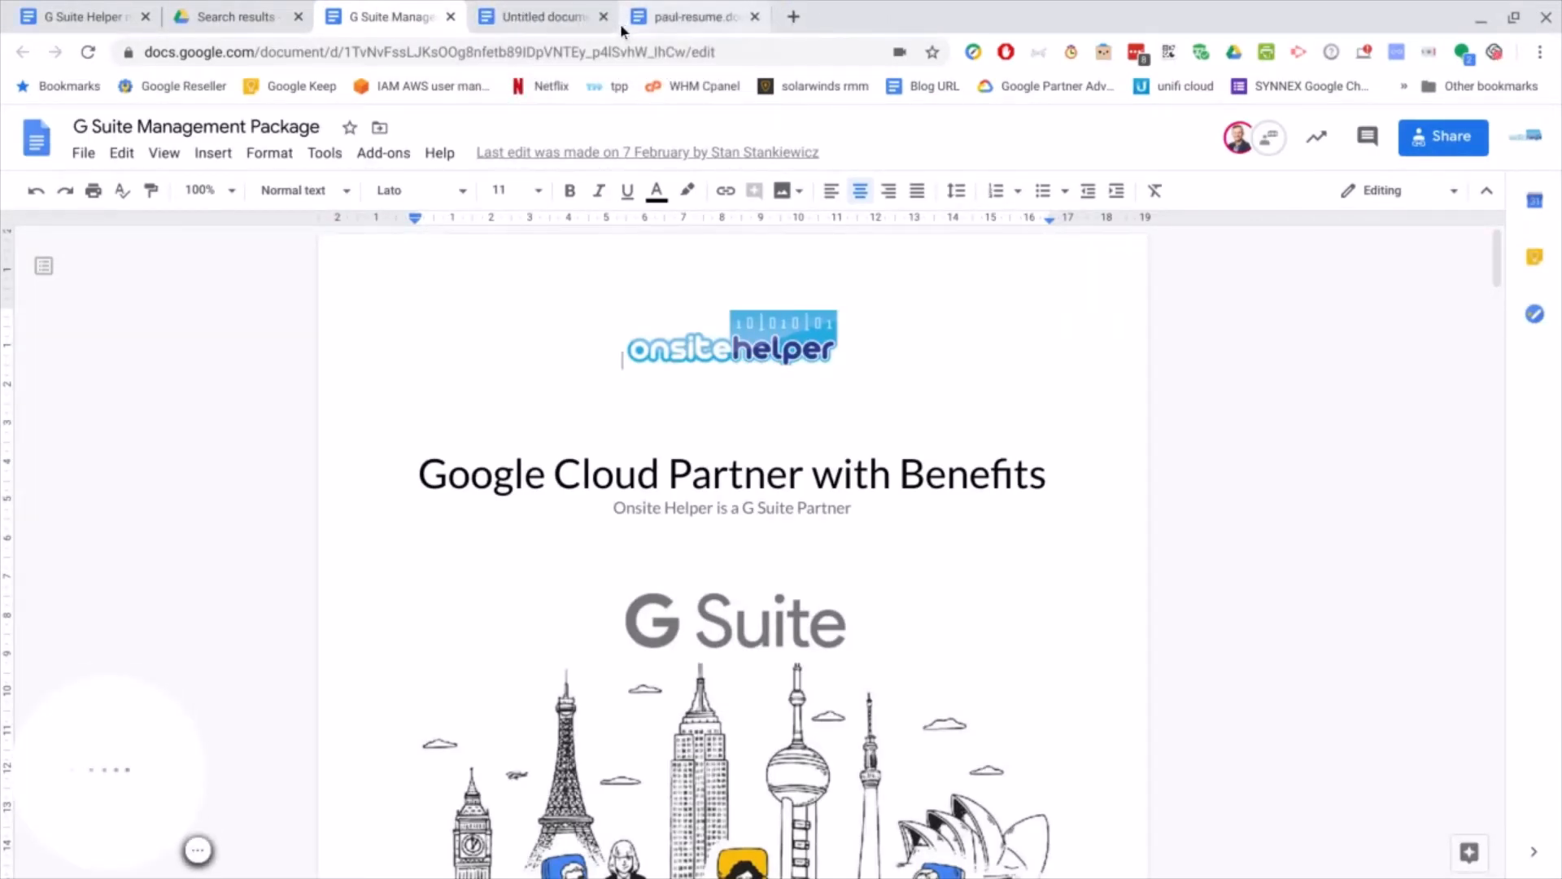
left_click(450, 17)
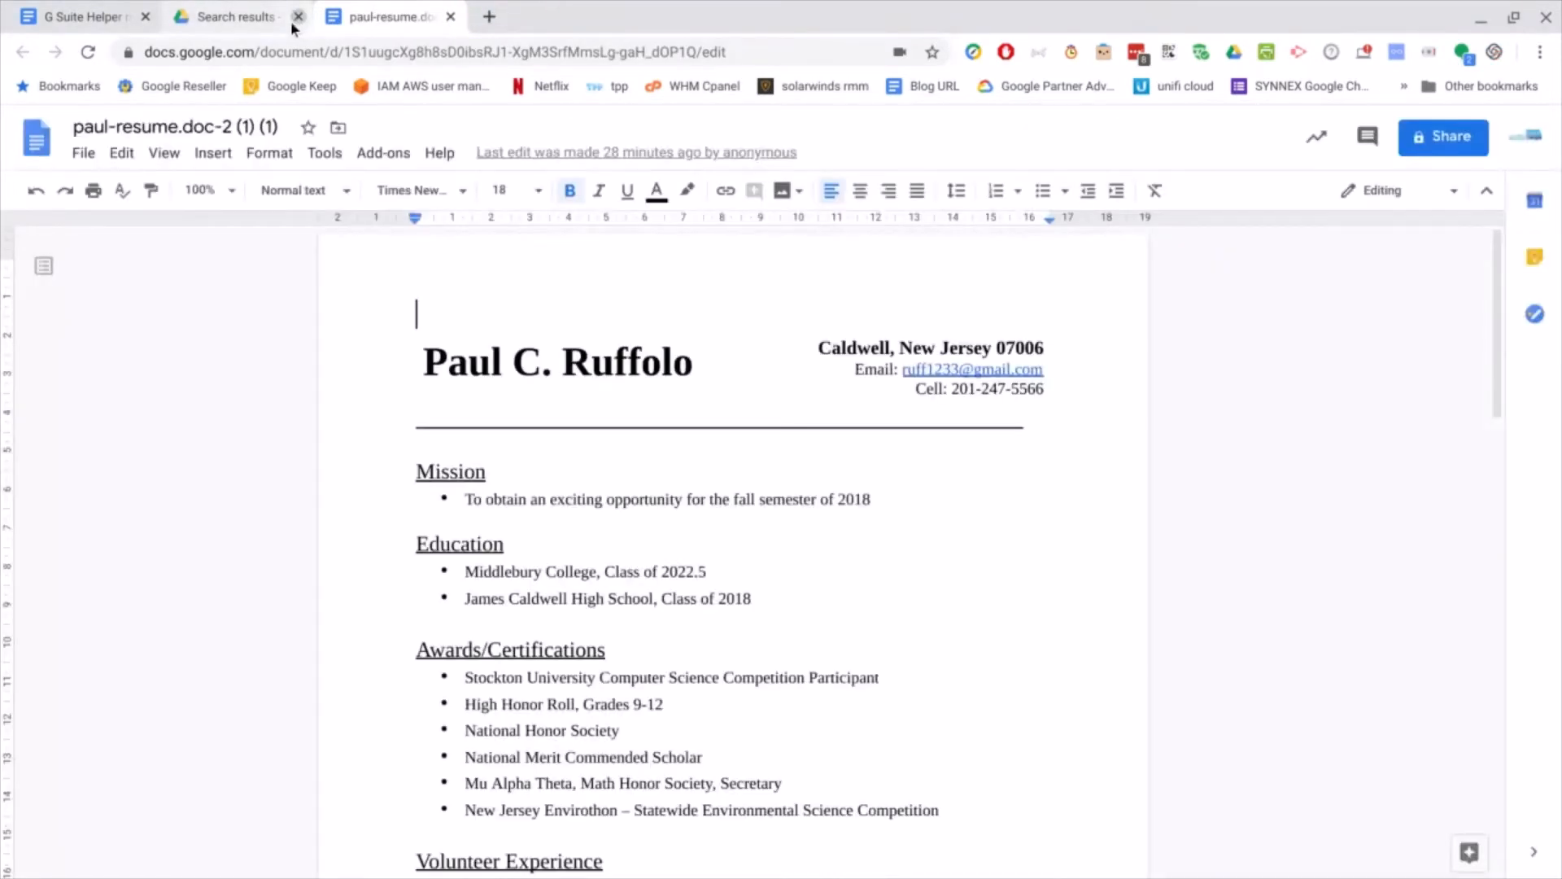
left_click(297, 16)
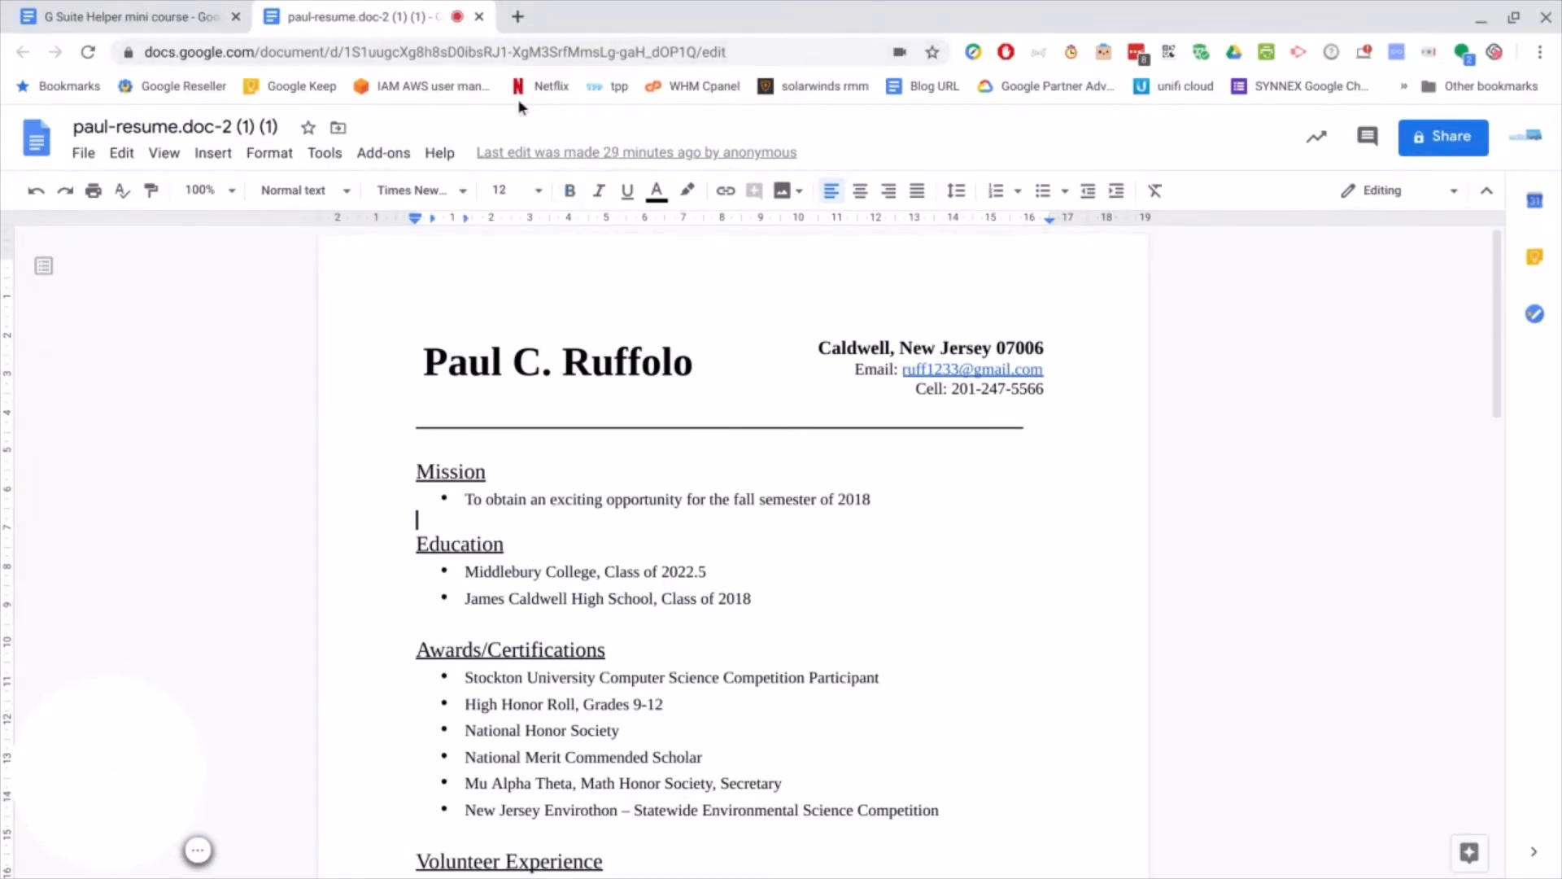
Step: Use voice typing in English (US) to dictate a sample passage about talking instead of typing below the Mission bullet, and stop the dictation
left_click(325, 154)
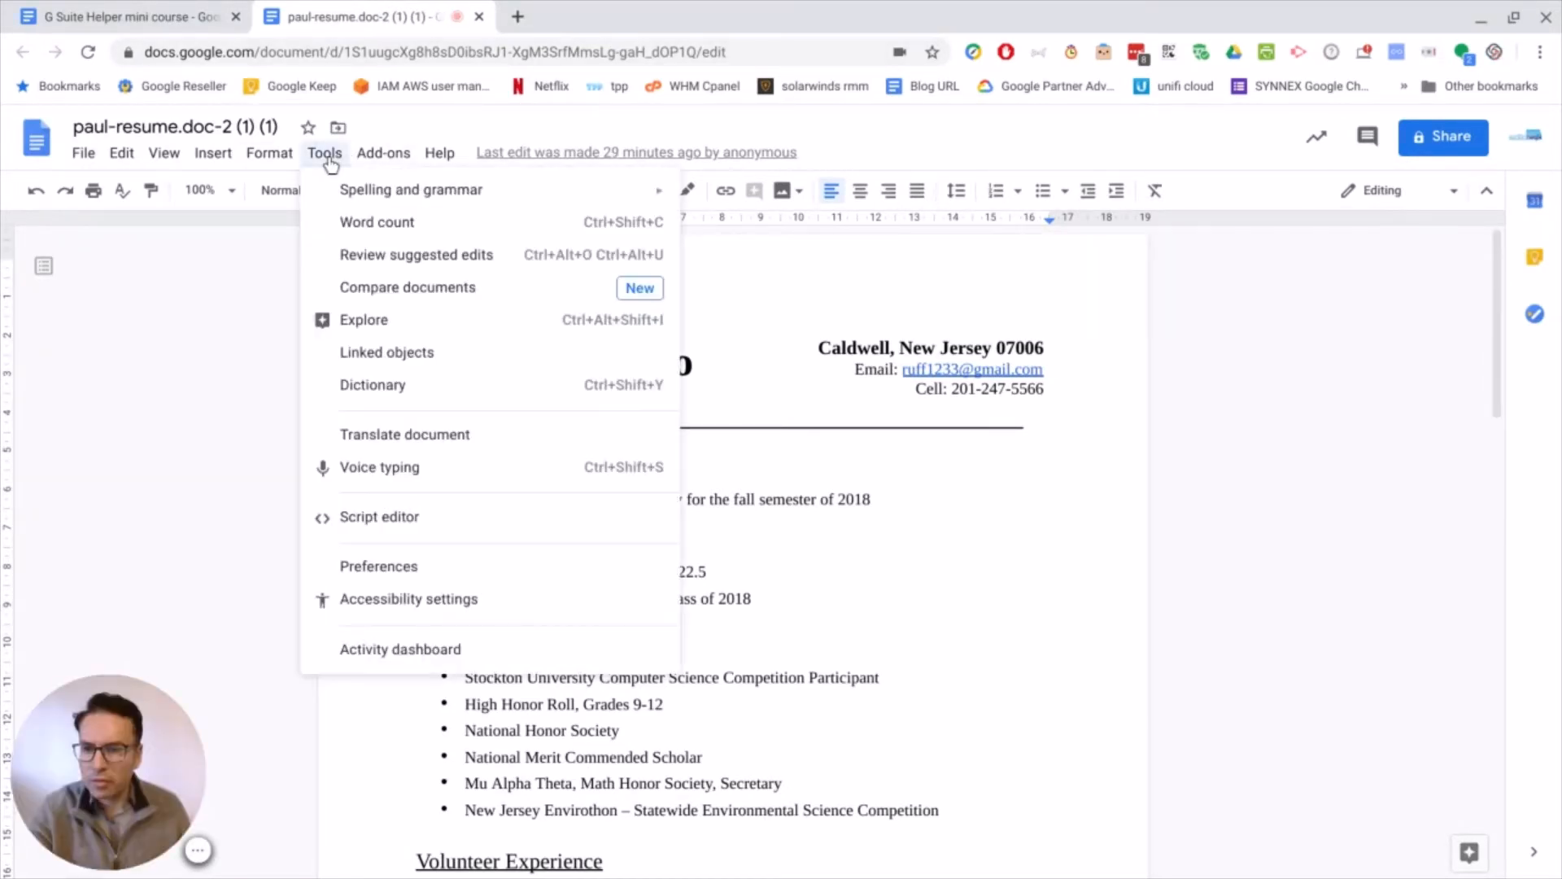
left_click(376, 472)
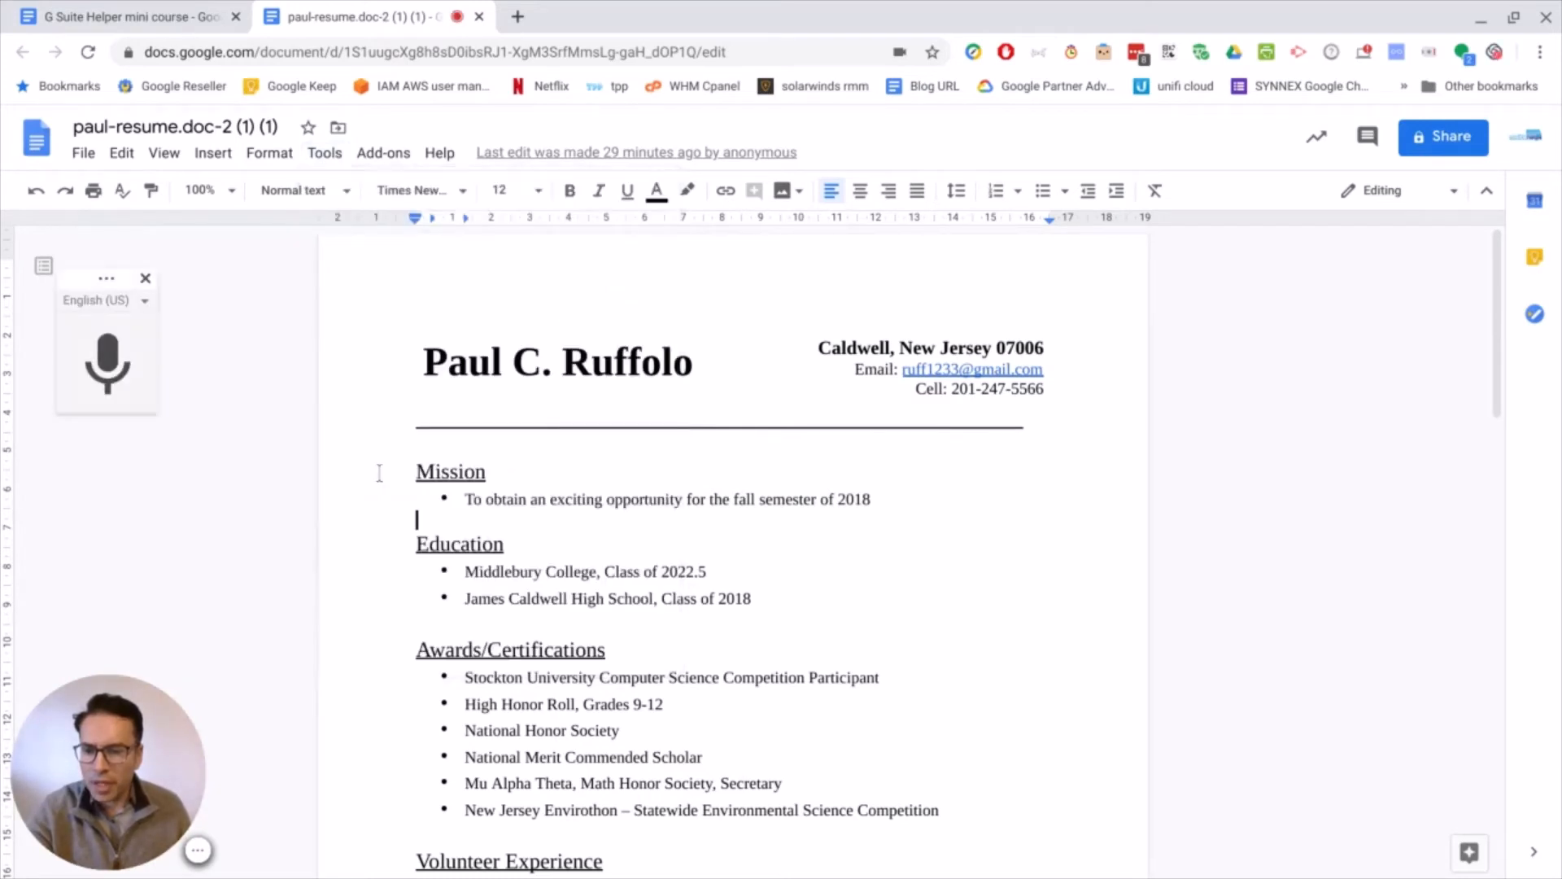
left_click(109, 366)
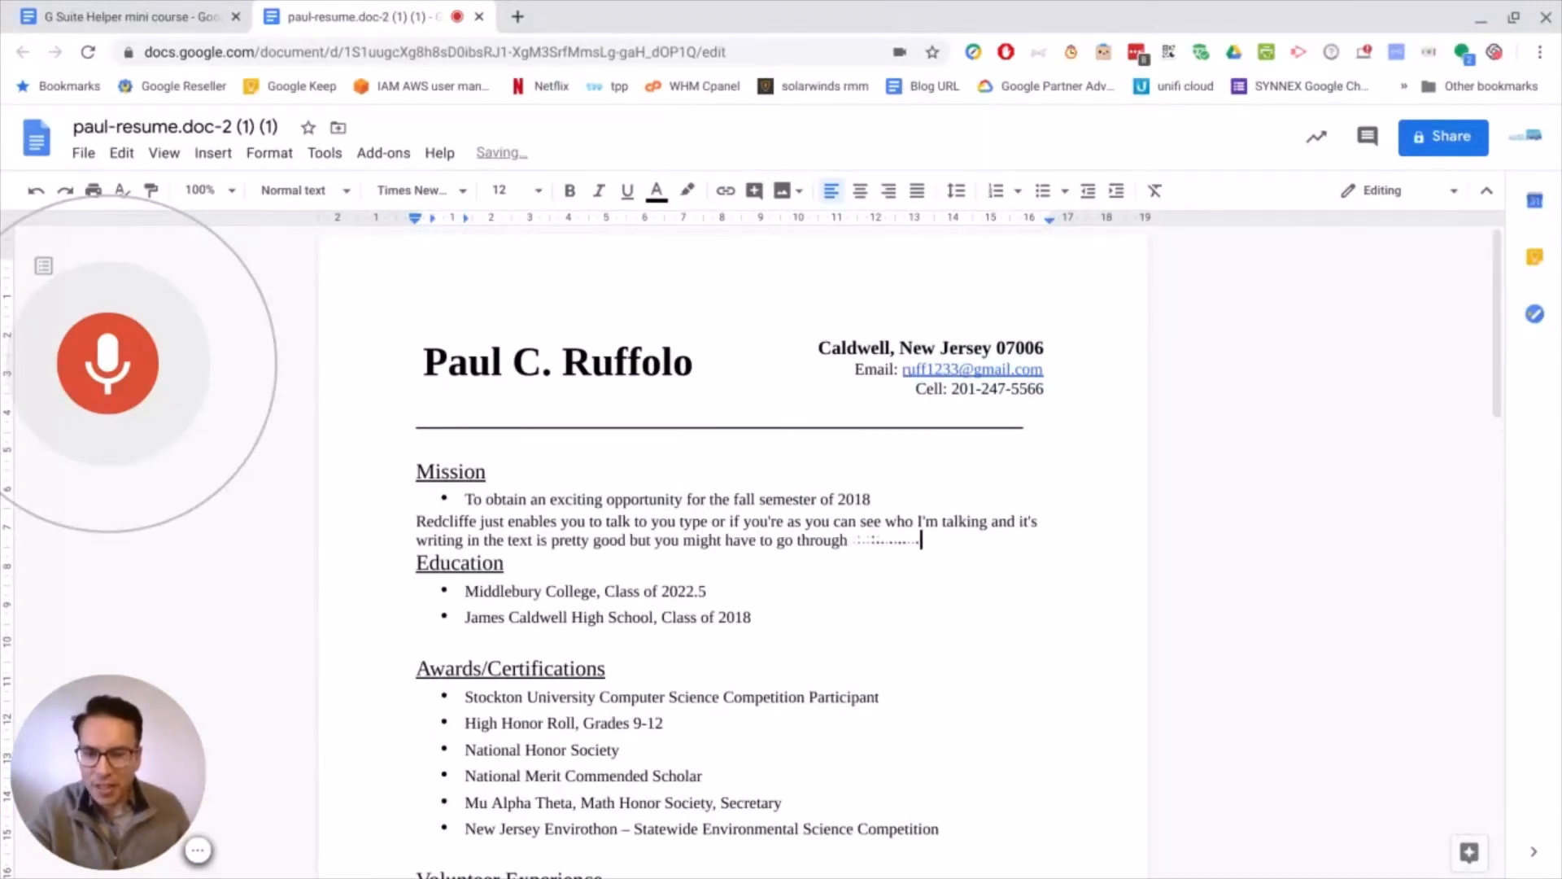
left_click(120, 379)
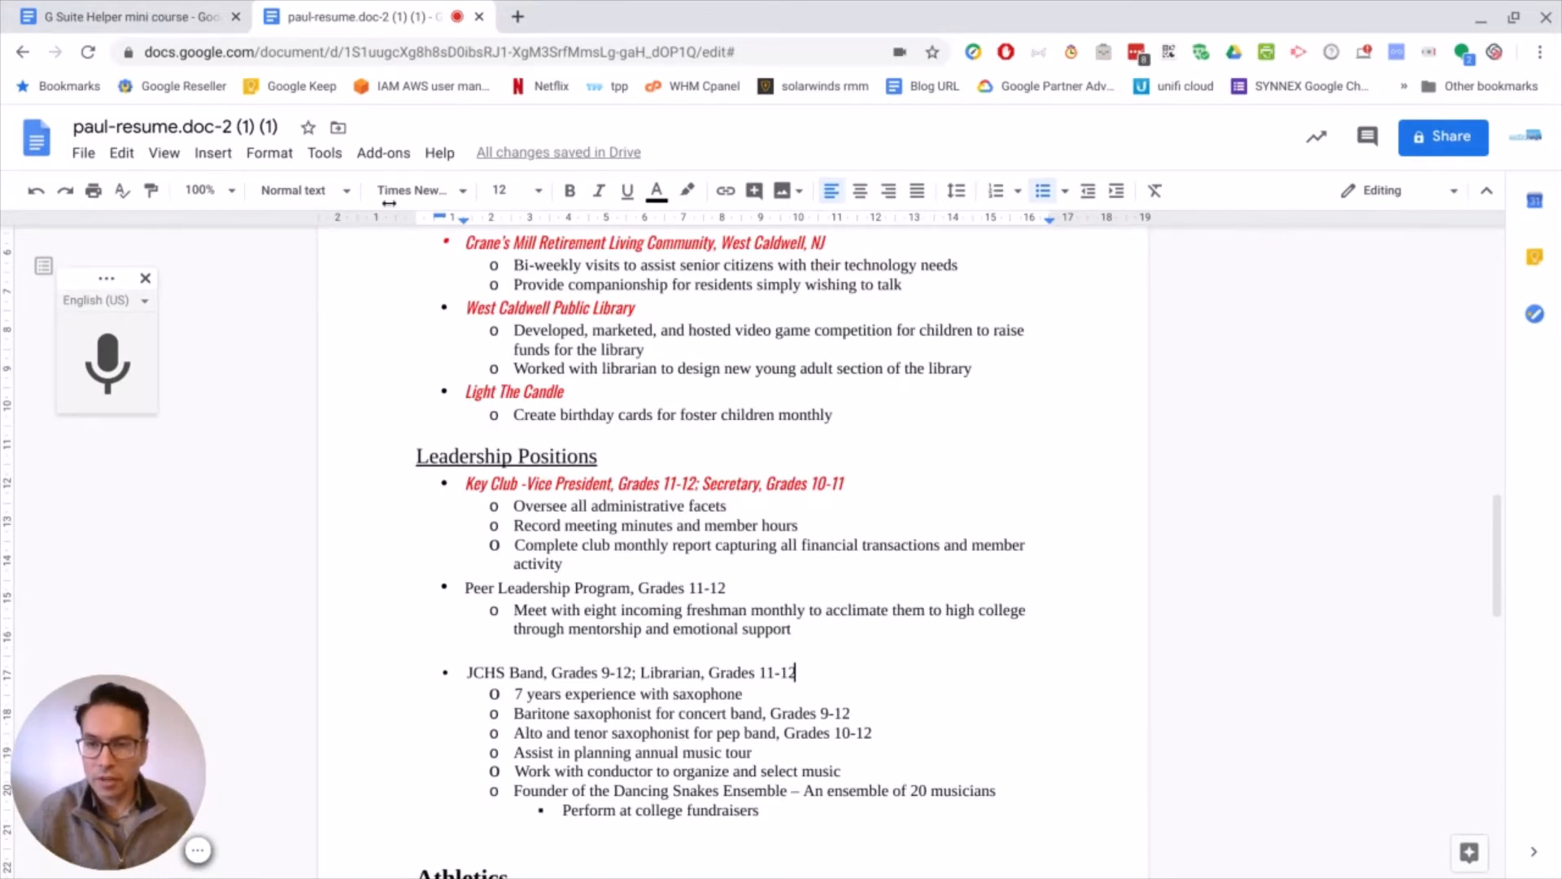
Step: Create a translated copy of the resume in Bosnian, keeping the suggested document title, and close the translated copy
left_click(327, 154)
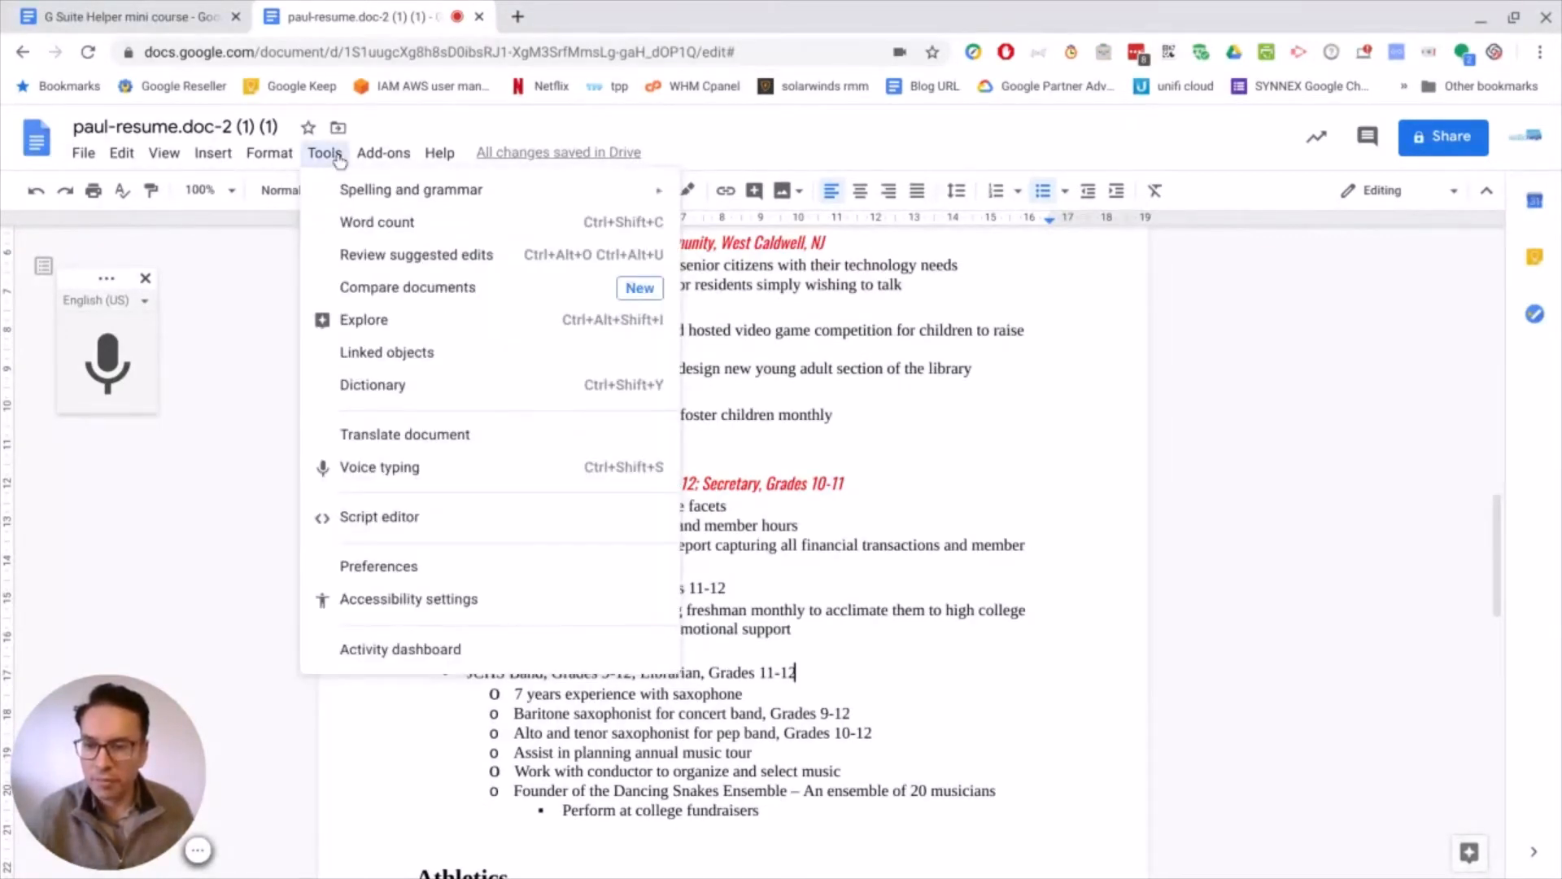
left_click(448, 437)
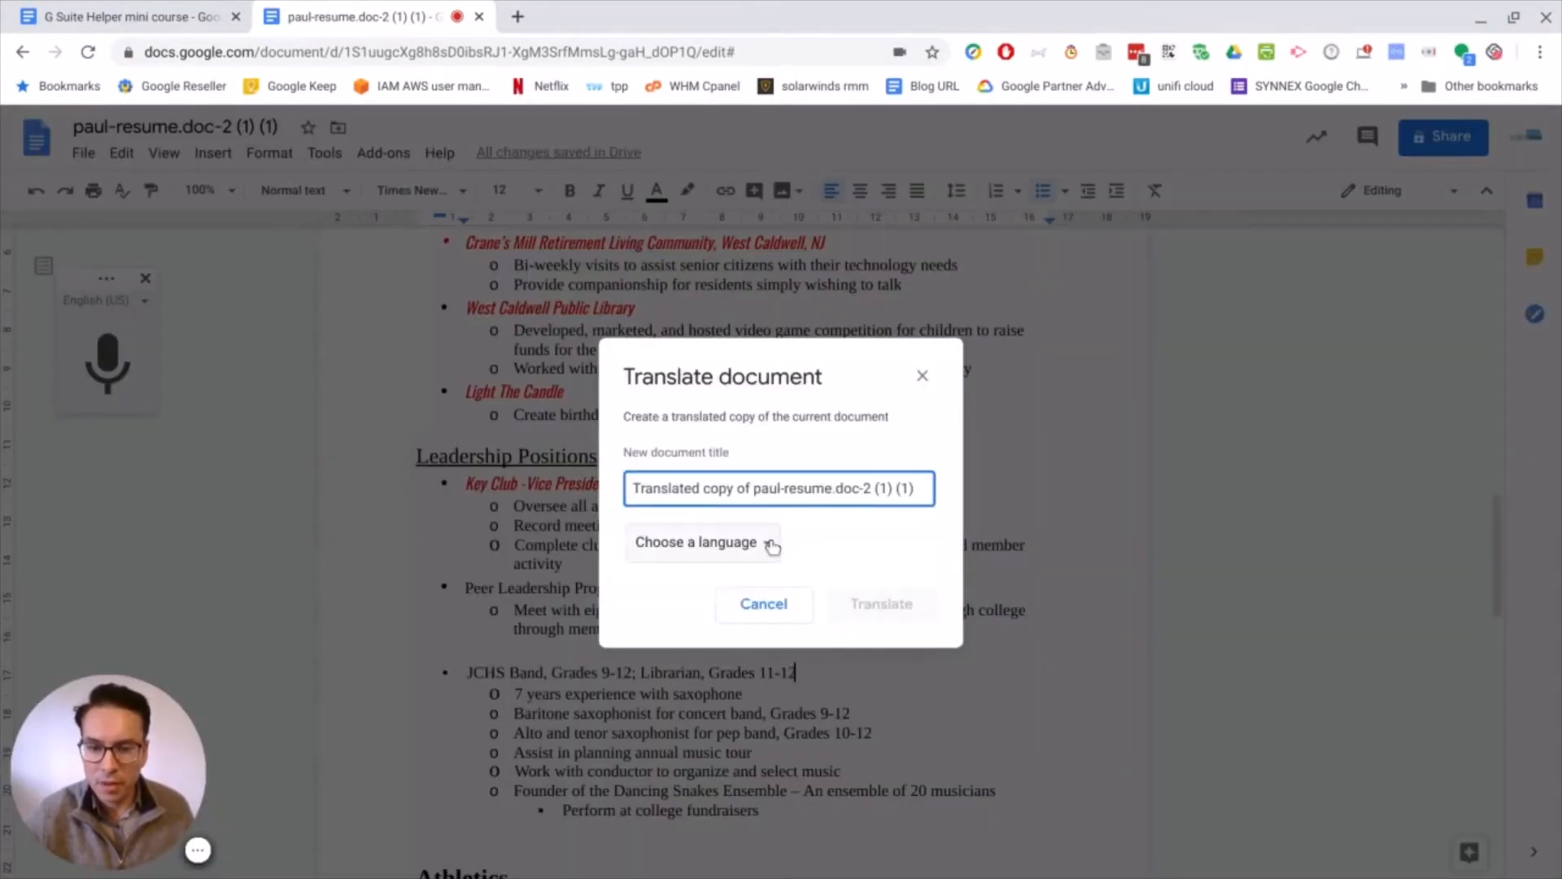
left_click(770, 544)
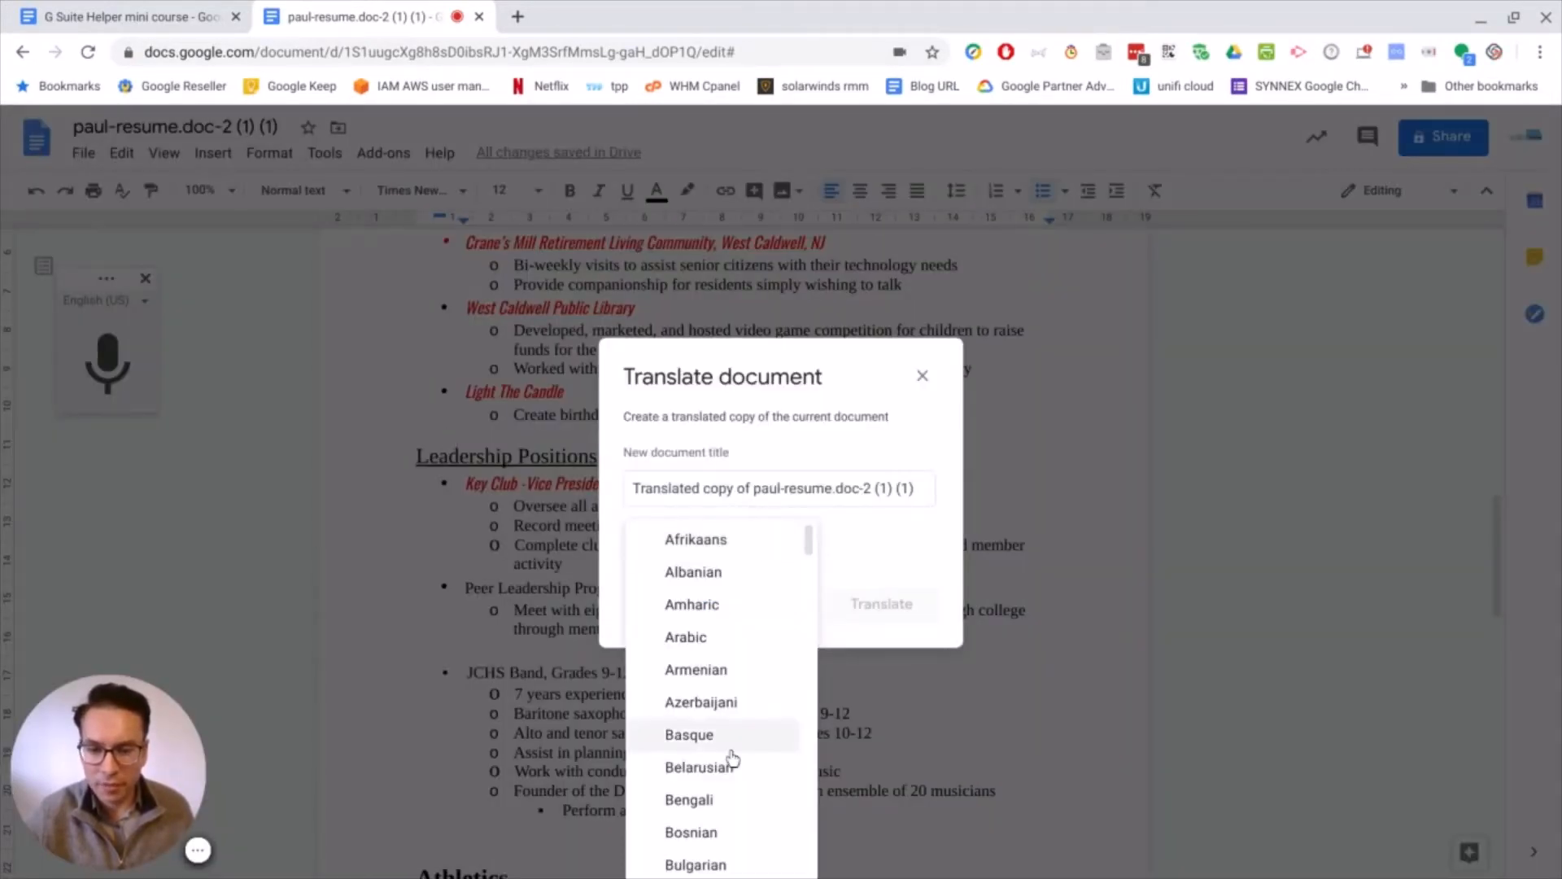
scroll(716, 765, "down", 1)
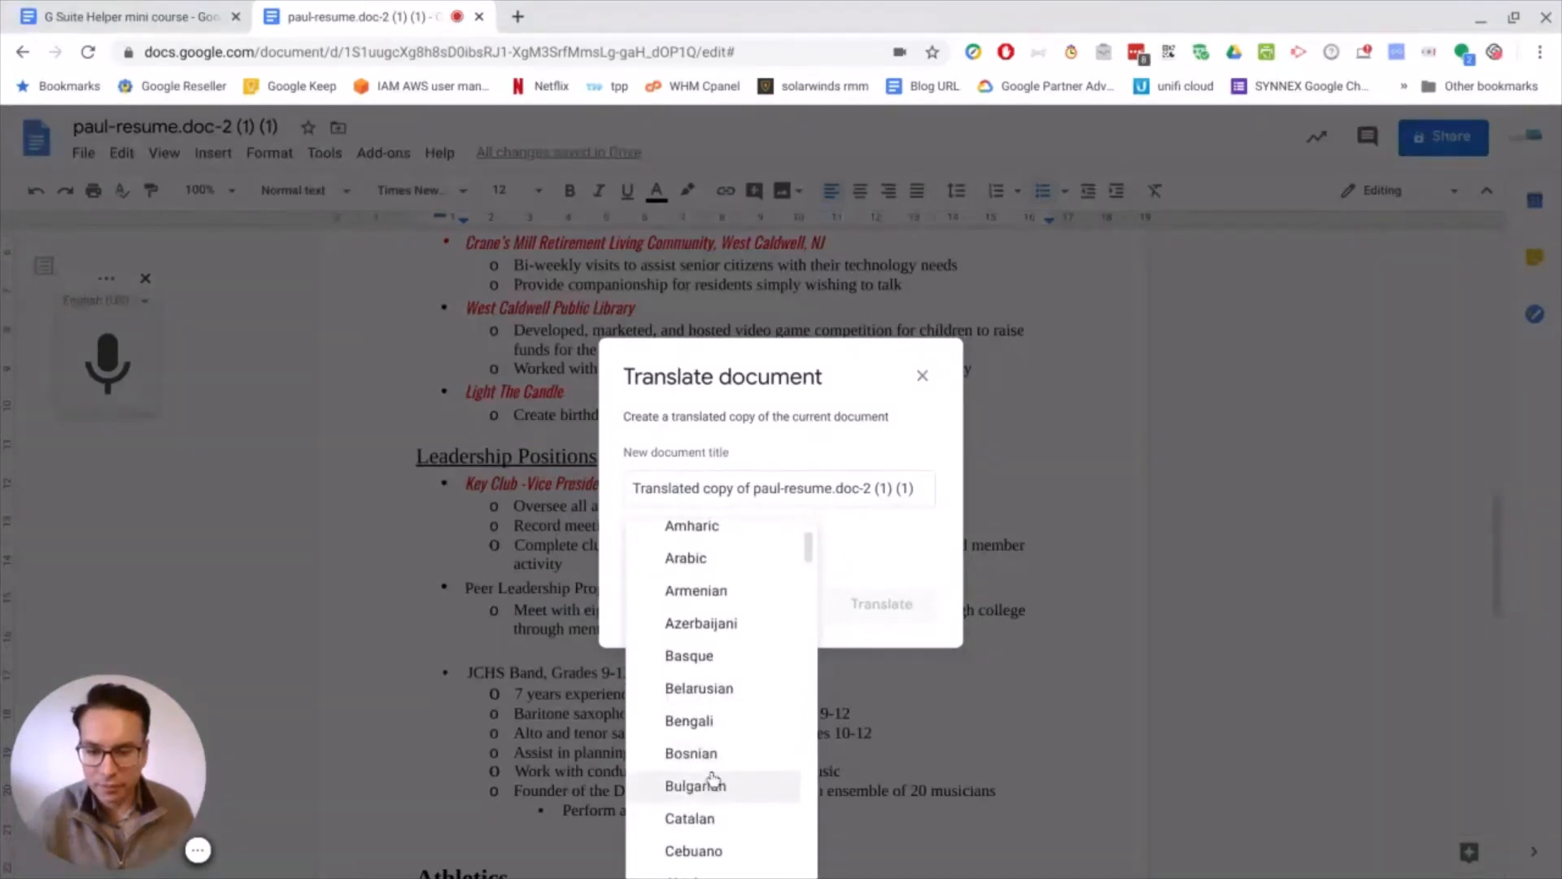
left_click(697, 752)
left_click(863, 611)
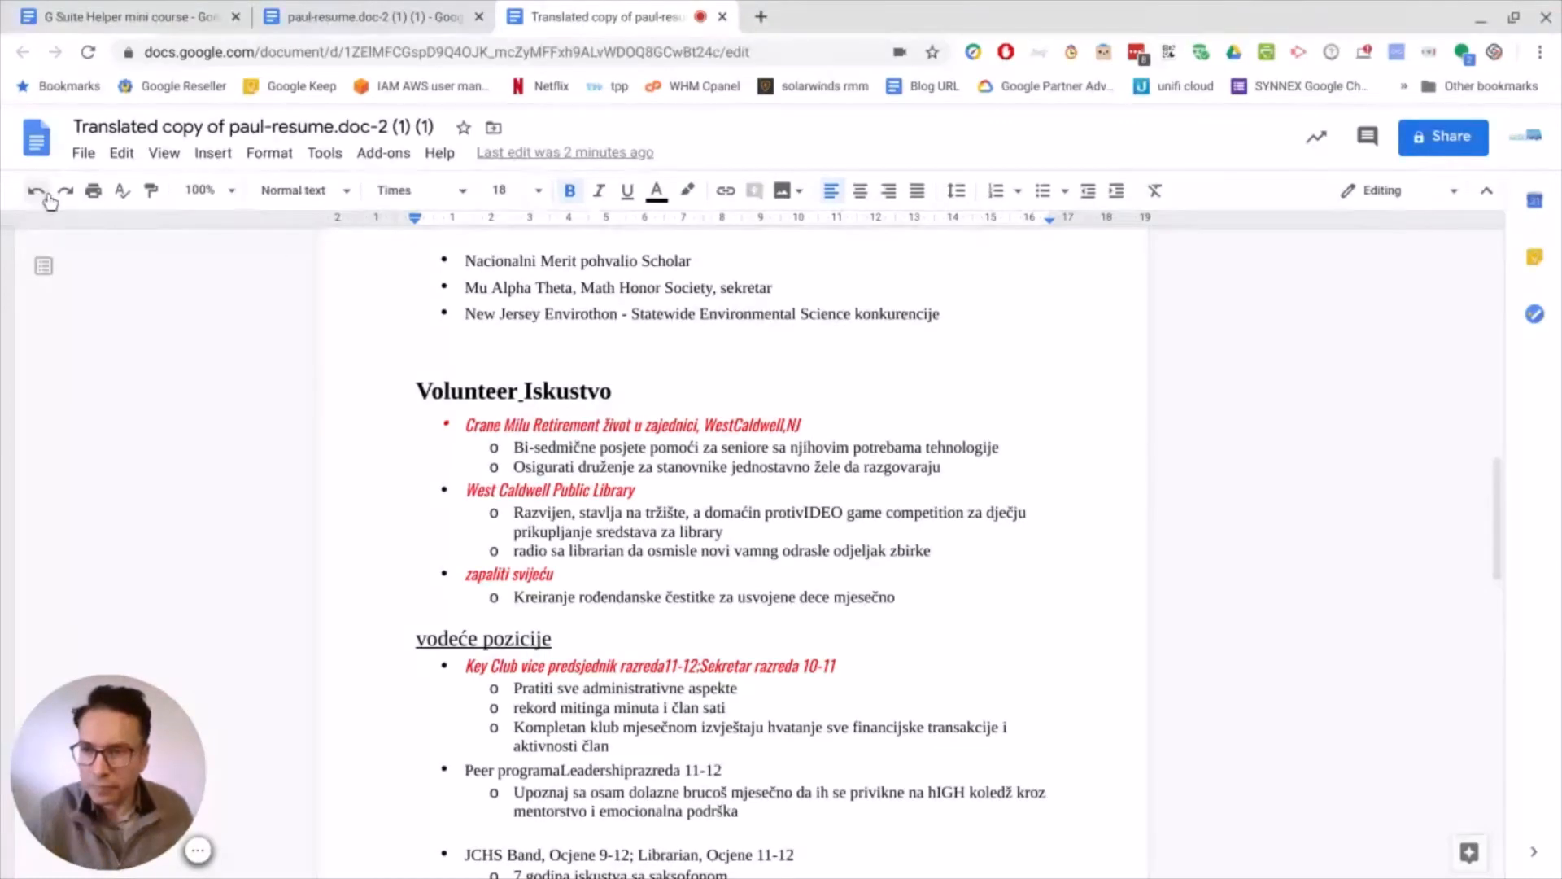
left_click(723, 17)
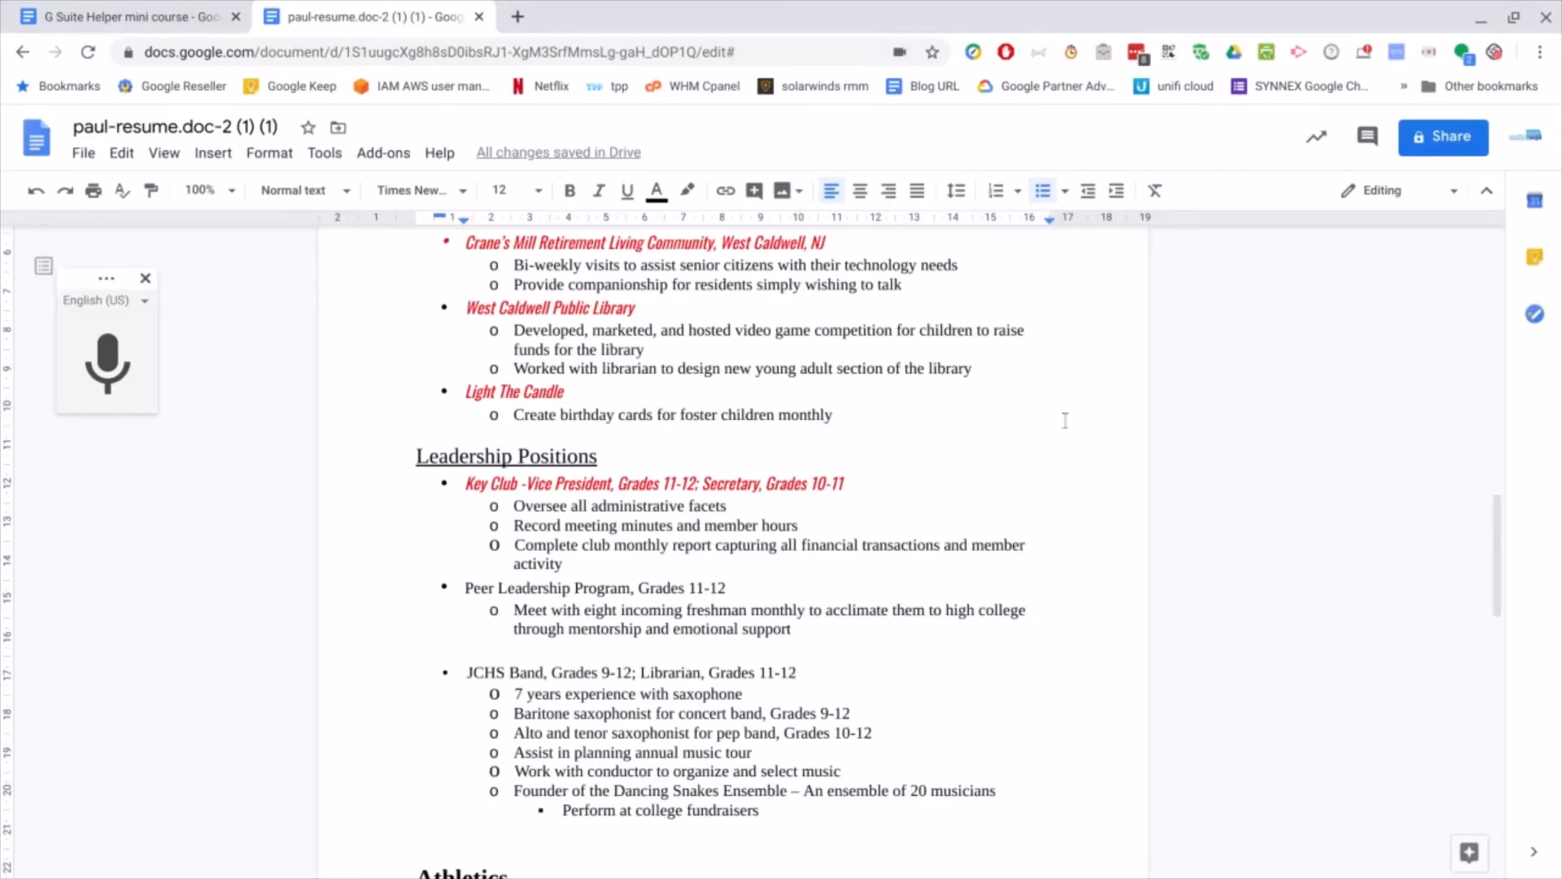
Step: Return to the Mission section of the resume and switch the document from Editing to Suggesting mode
scroll(699, 480, "up", 5)
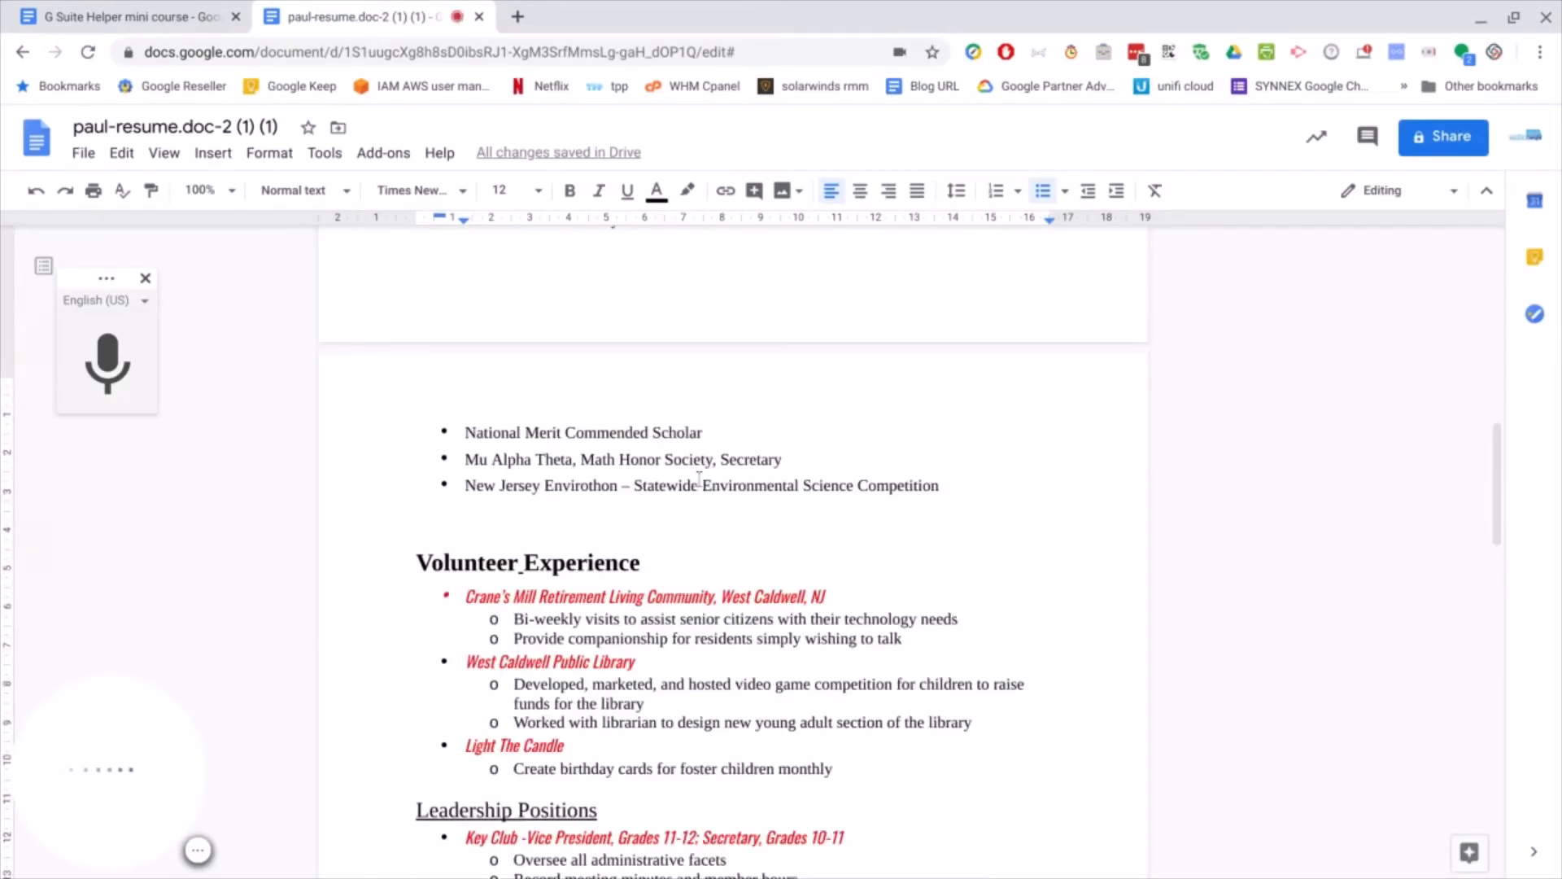
scroll(708, 483, "up", 10)
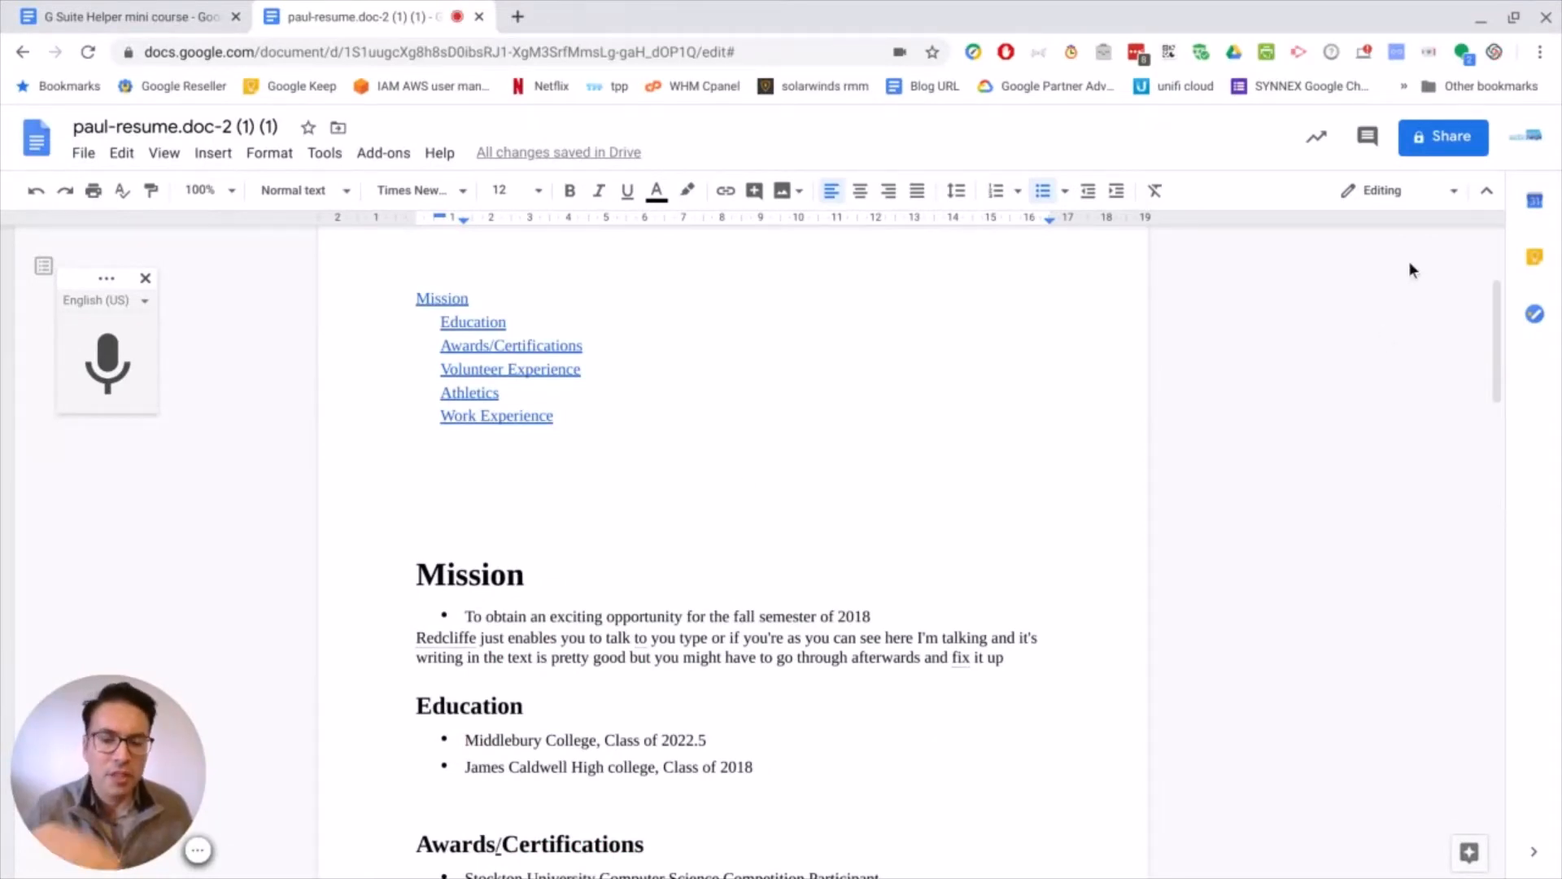
left_click(1454, 197)
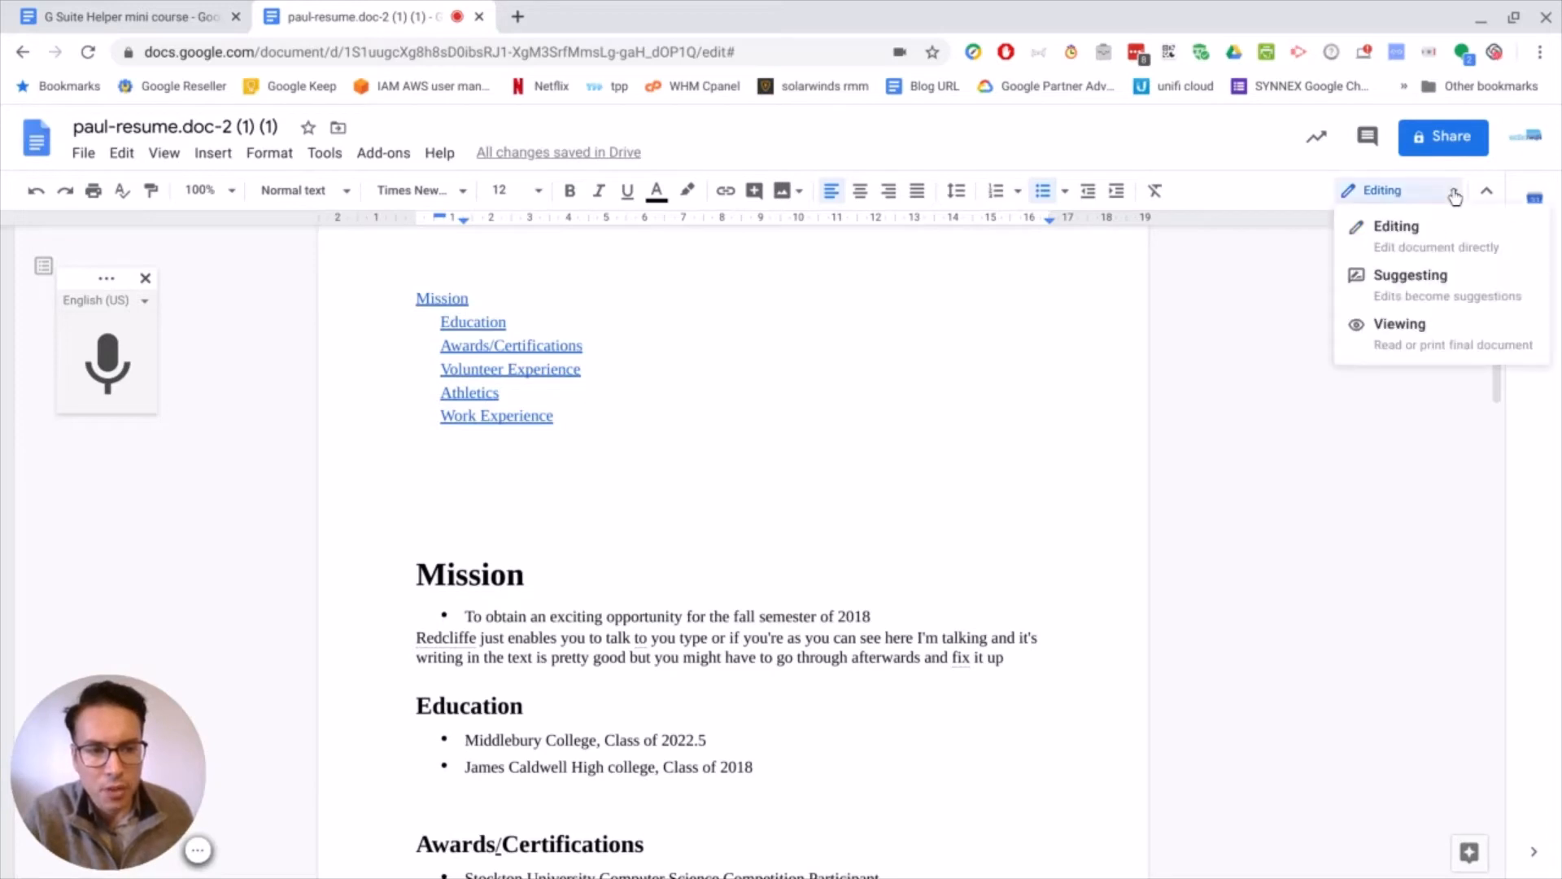
left_click(1418, 294)
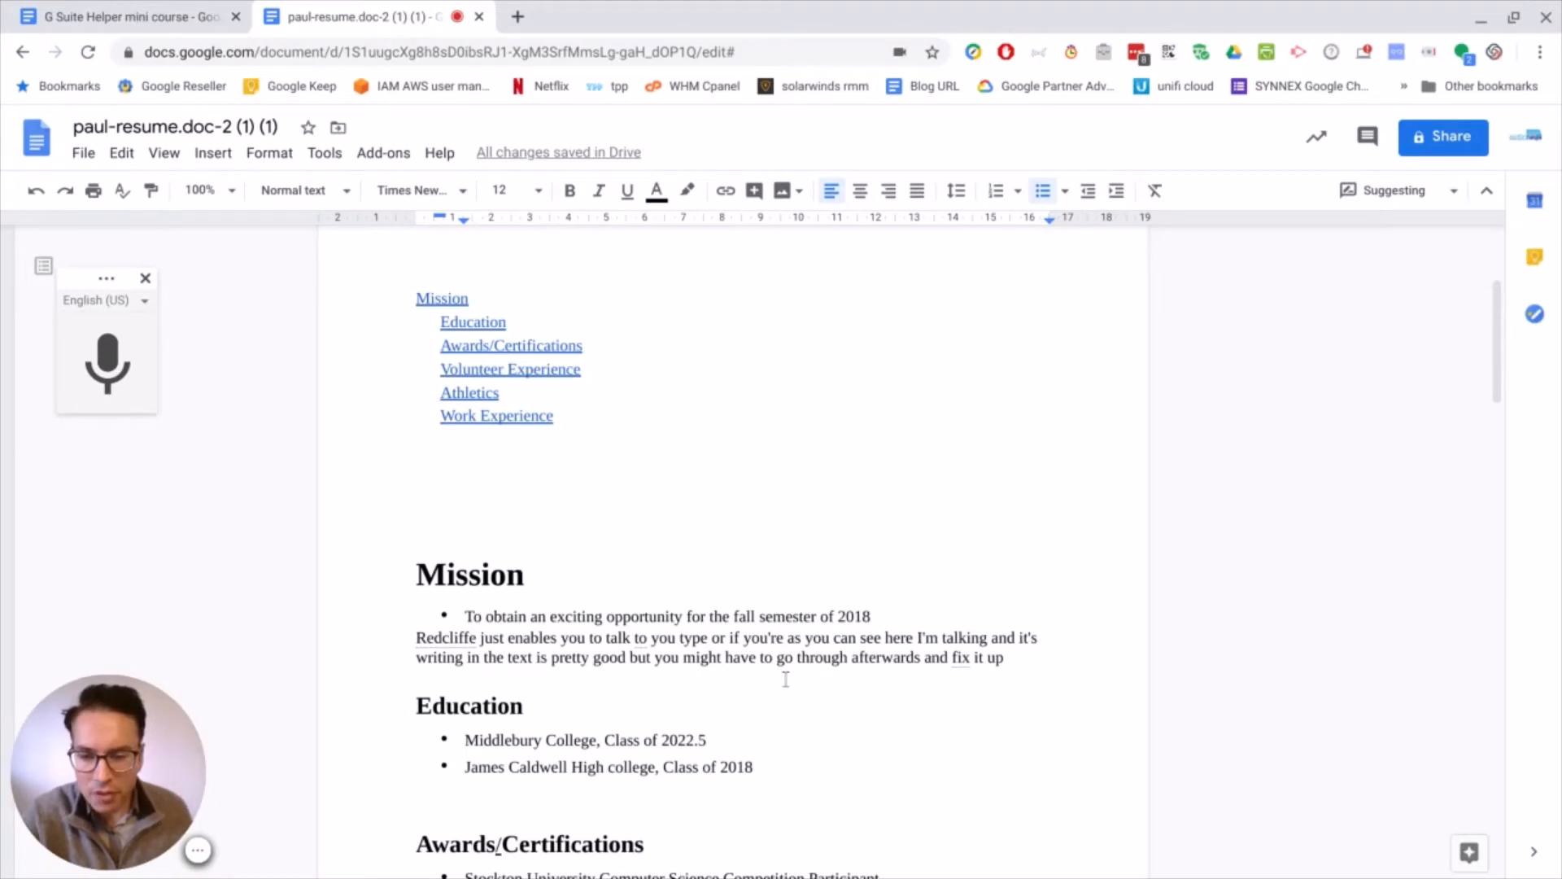
Step: Suggest replacing the Mission heading with "Purpose", without leaving an extra line break after the new word
scroll(758, 667, "down", 2)
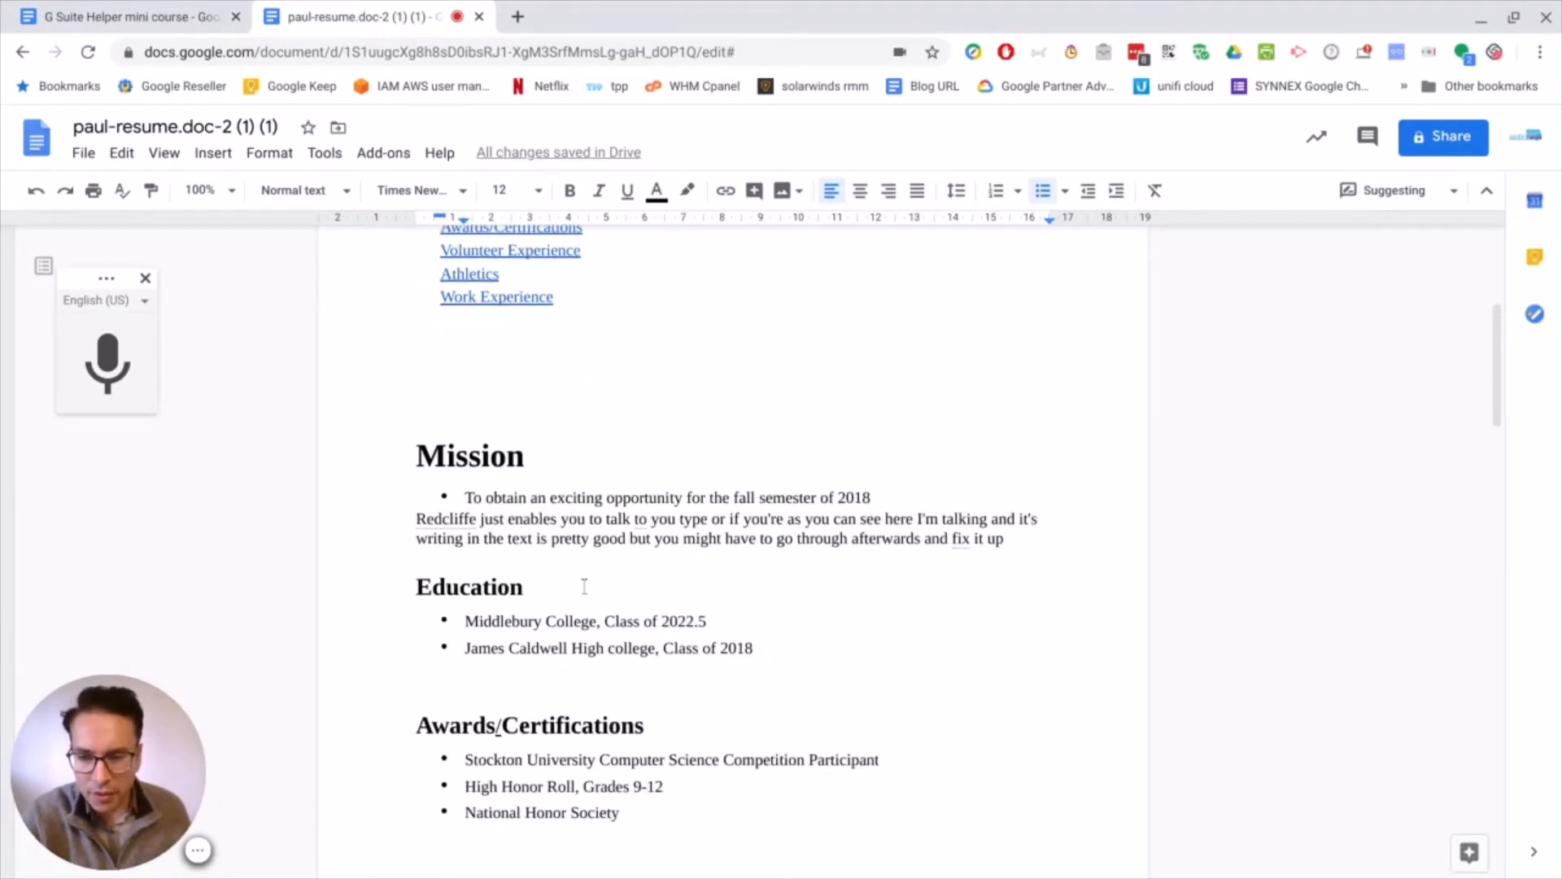
left_click_drag(552, 453, 419, 453)
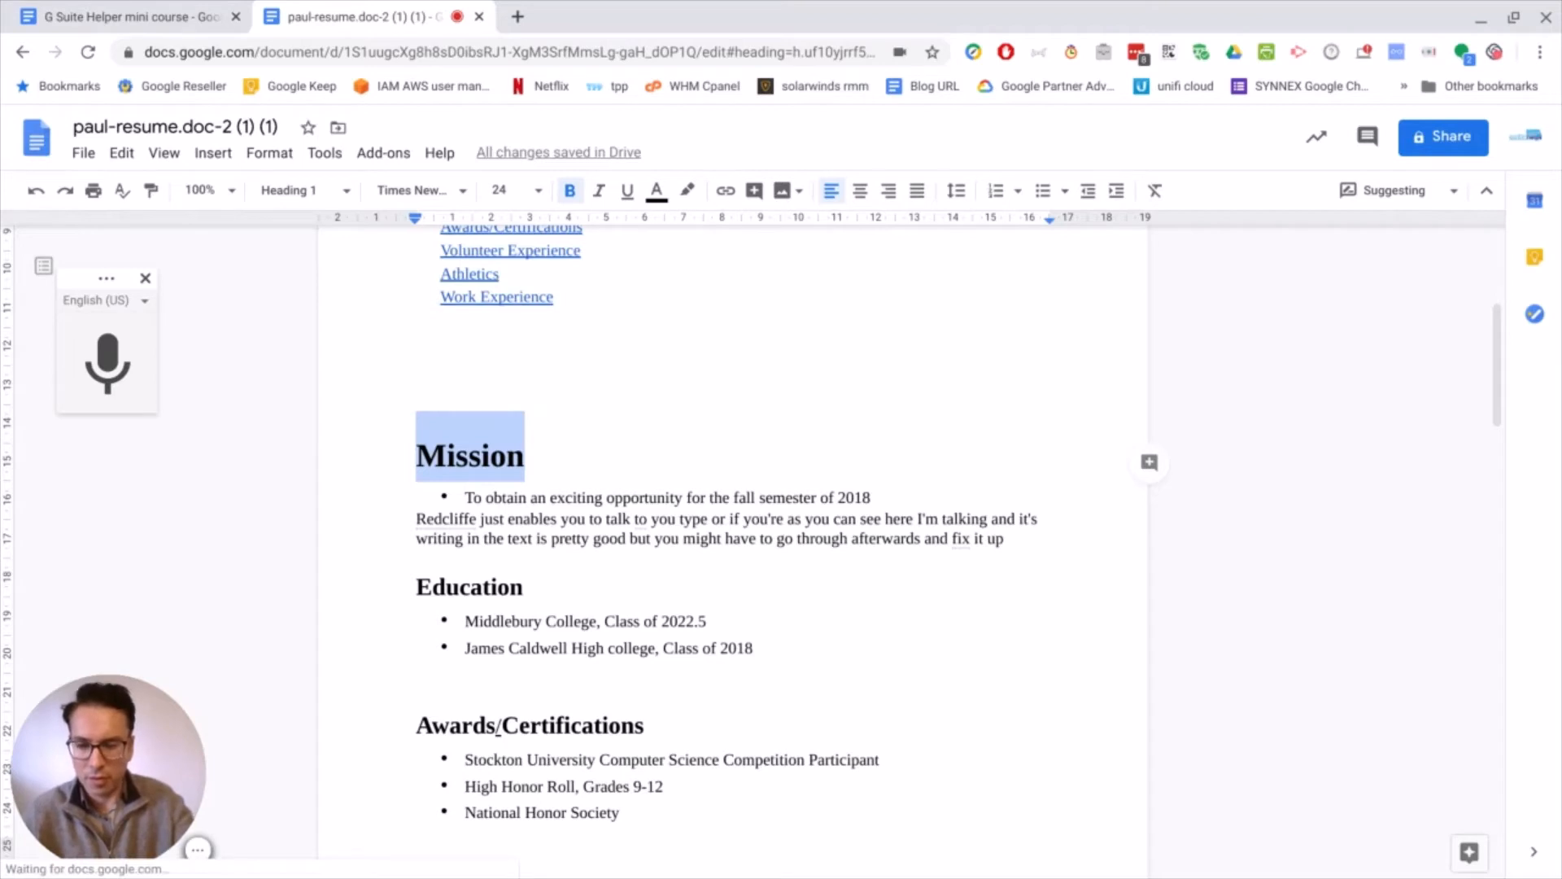
type("Purpose")
key("Return")
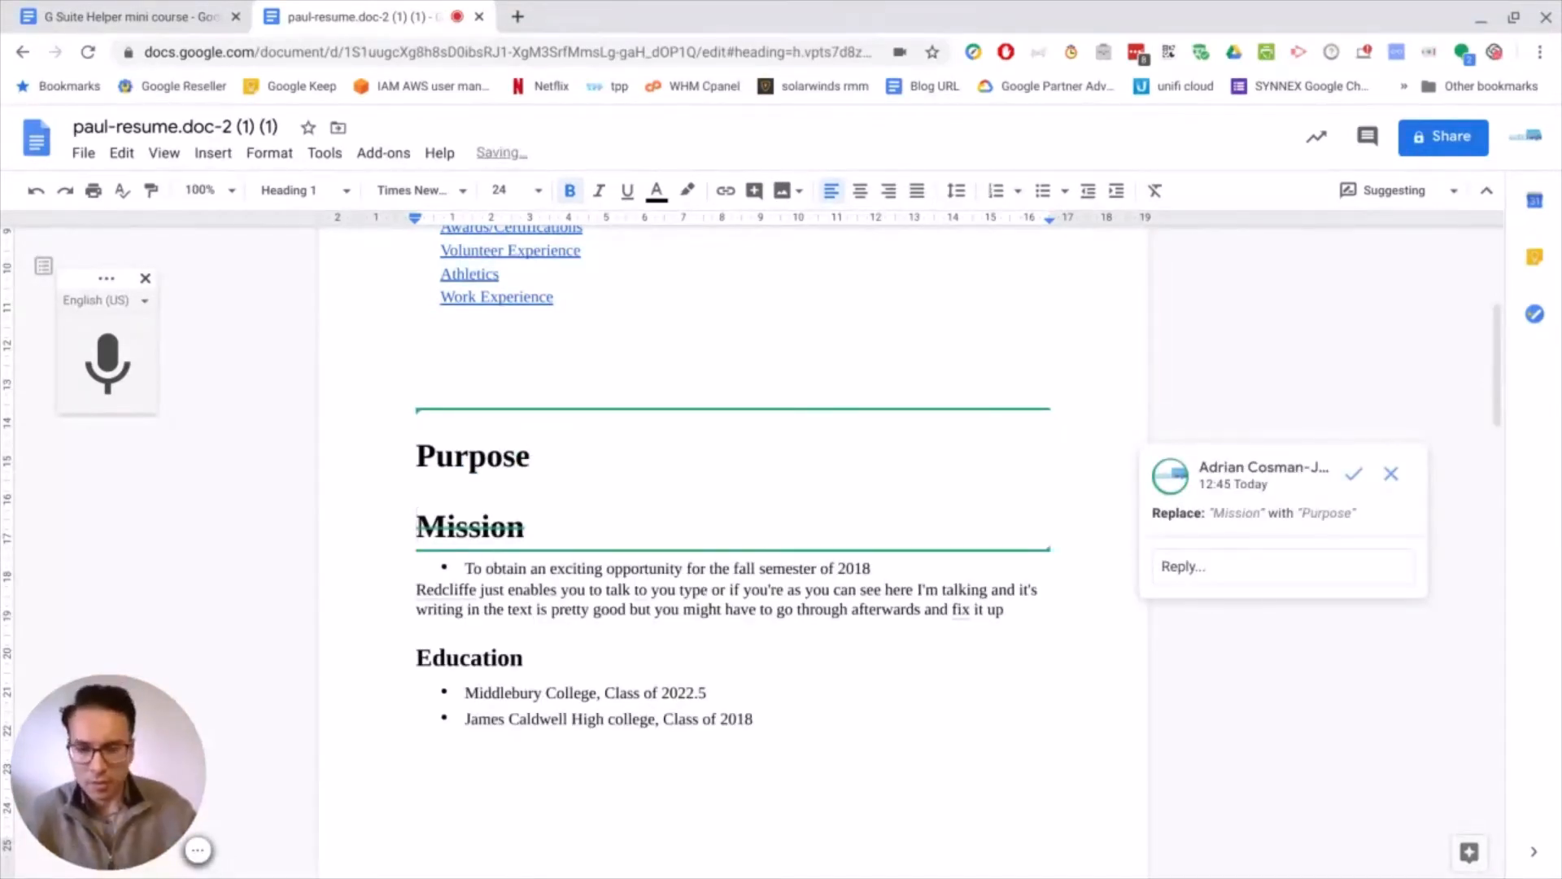
key("BackSpace")
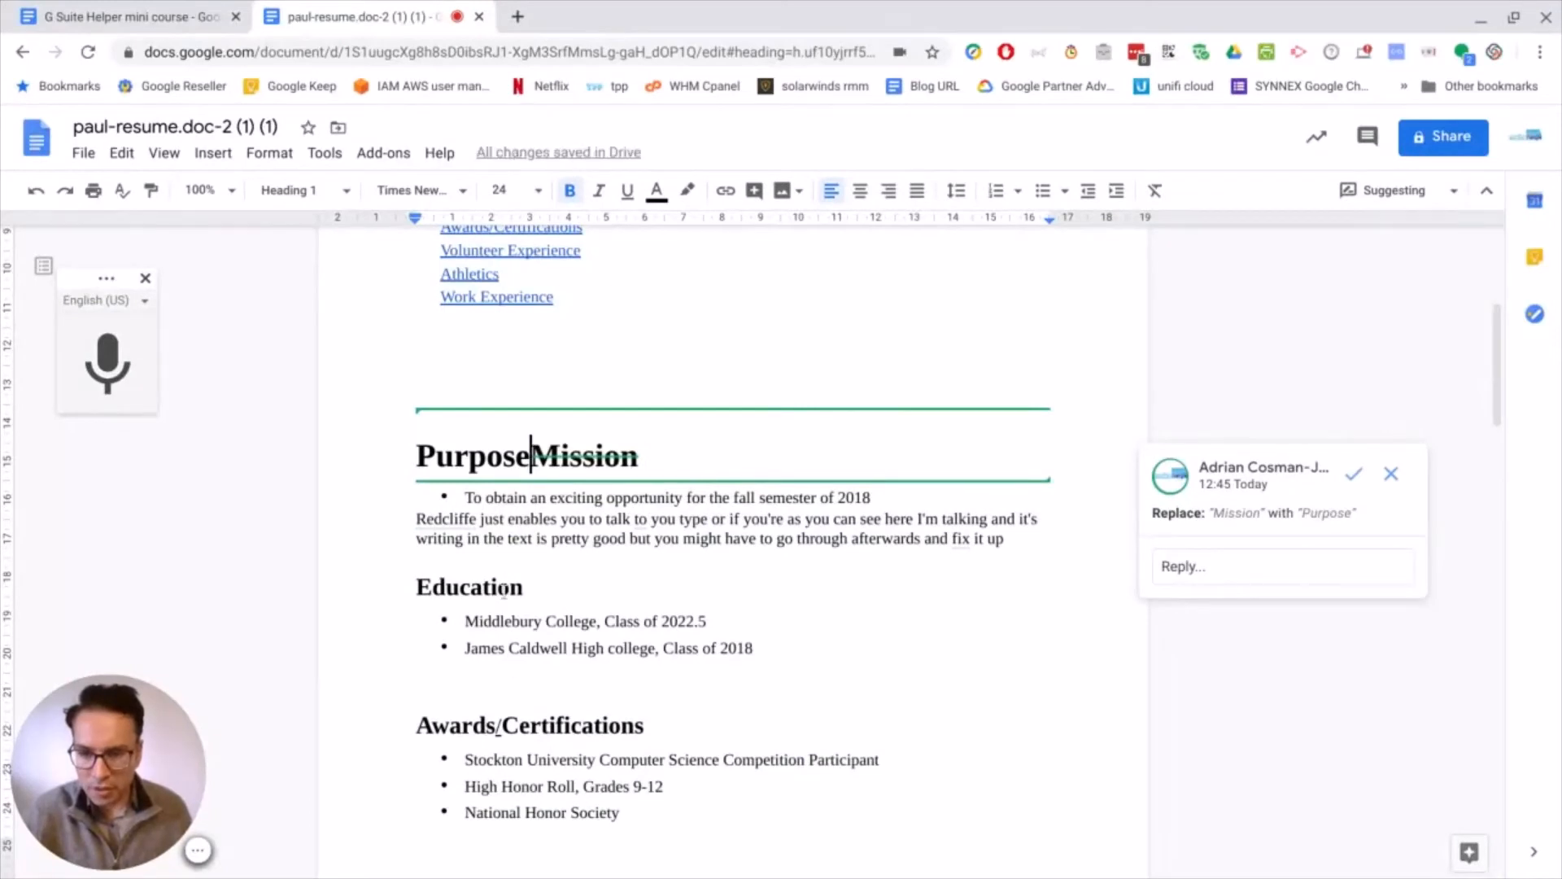
Step: Suggest replacing "College" with "School" in the first bullet under Education
double_click(505, 587)
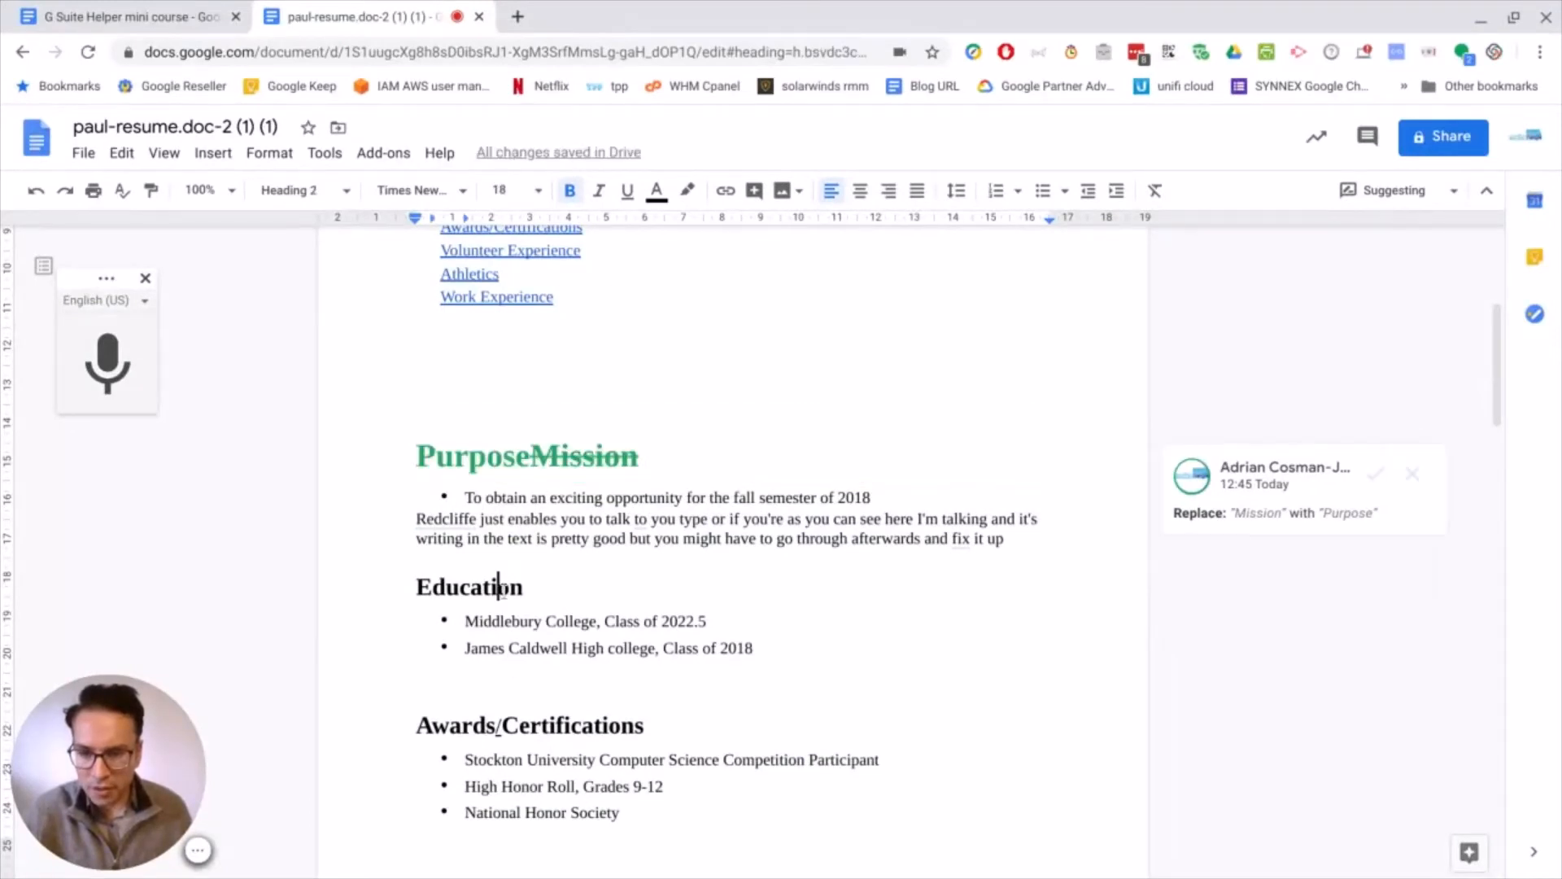
double_click(575, 622)
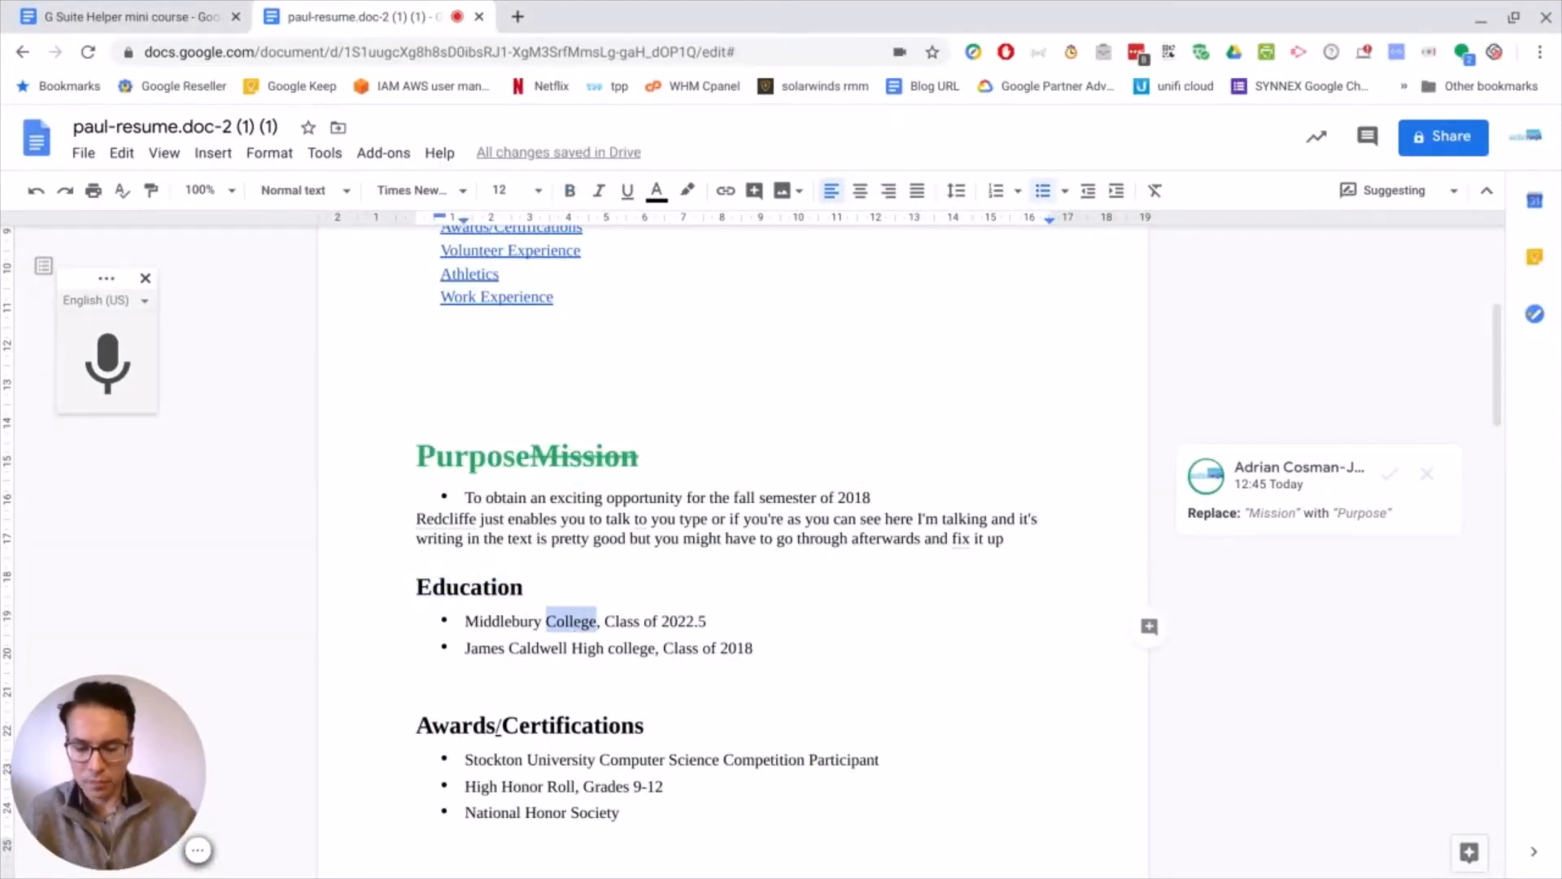
type("School")
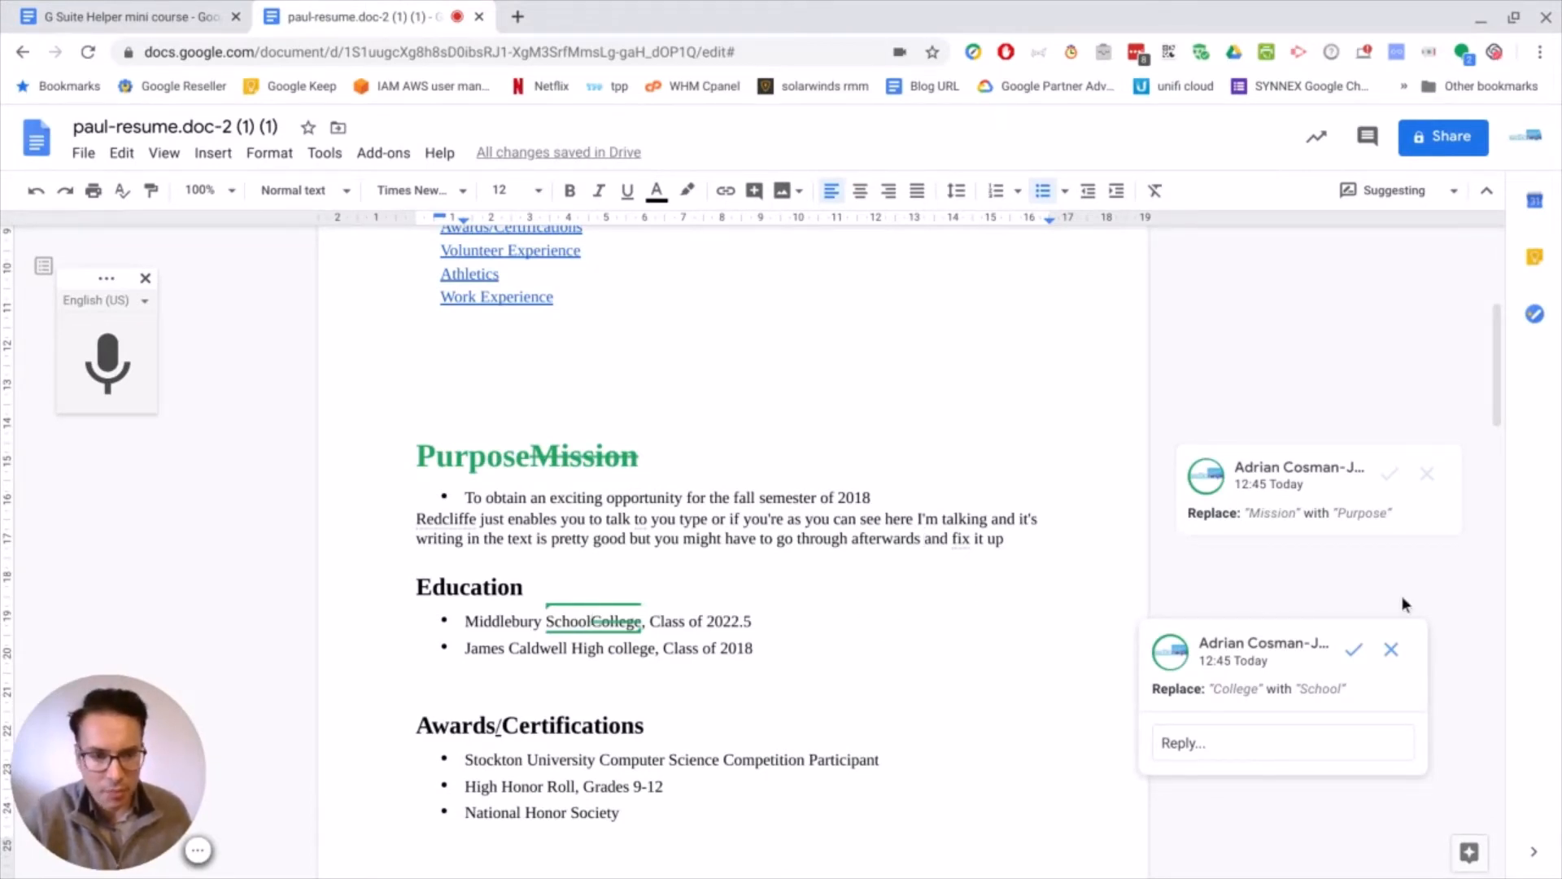
Step: Accept the suggestion replacing "Mission" with "Purpose" and reject the suggestion replacing "College" with "School"
left_click(696, 539)
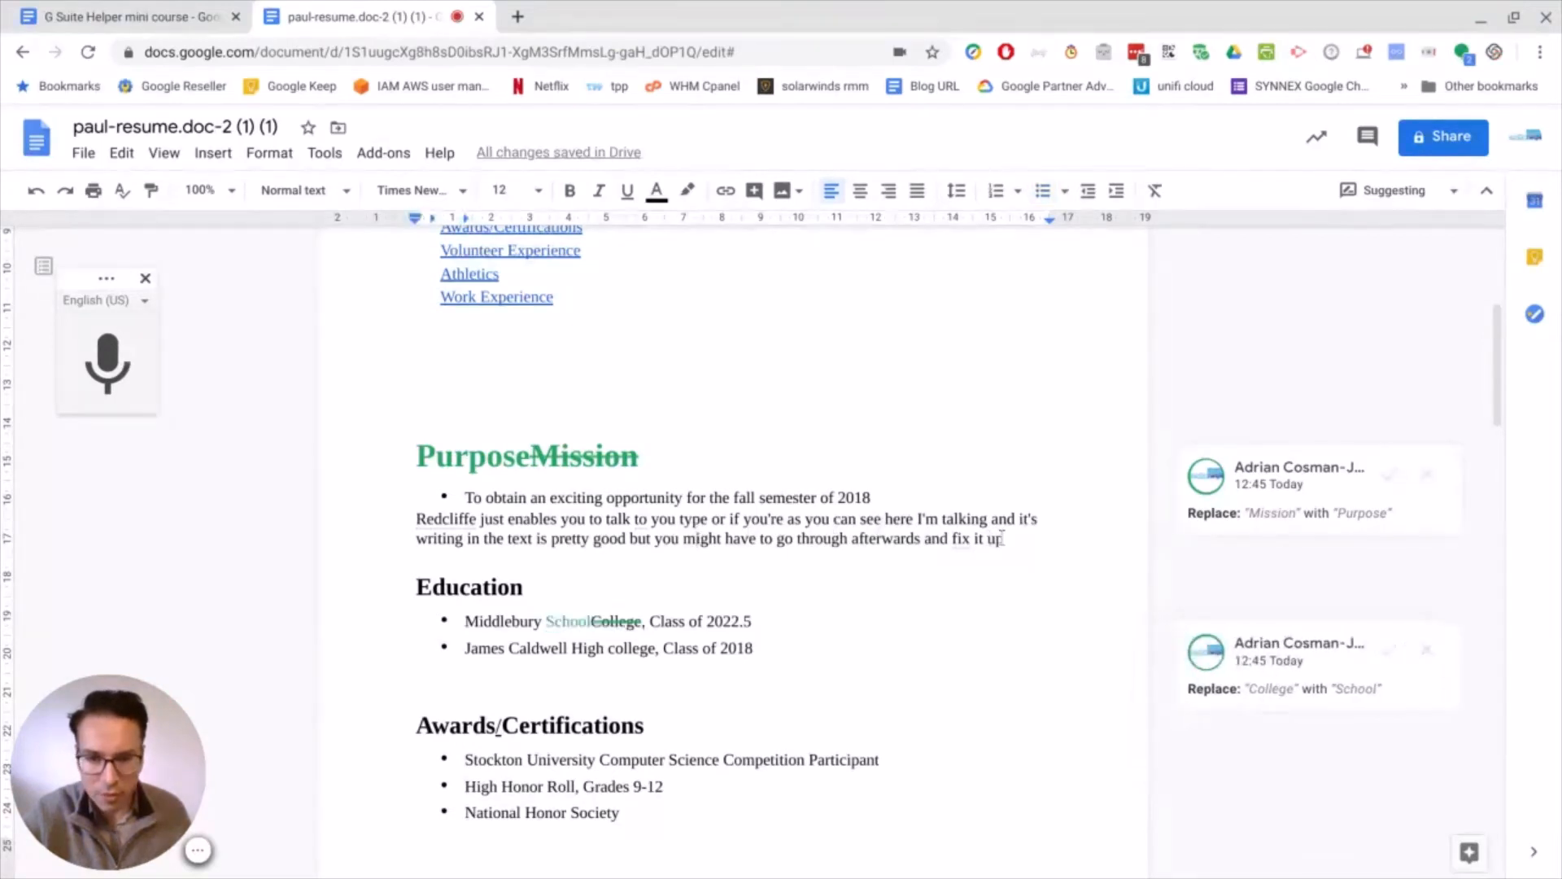
left_click(1390, 476)
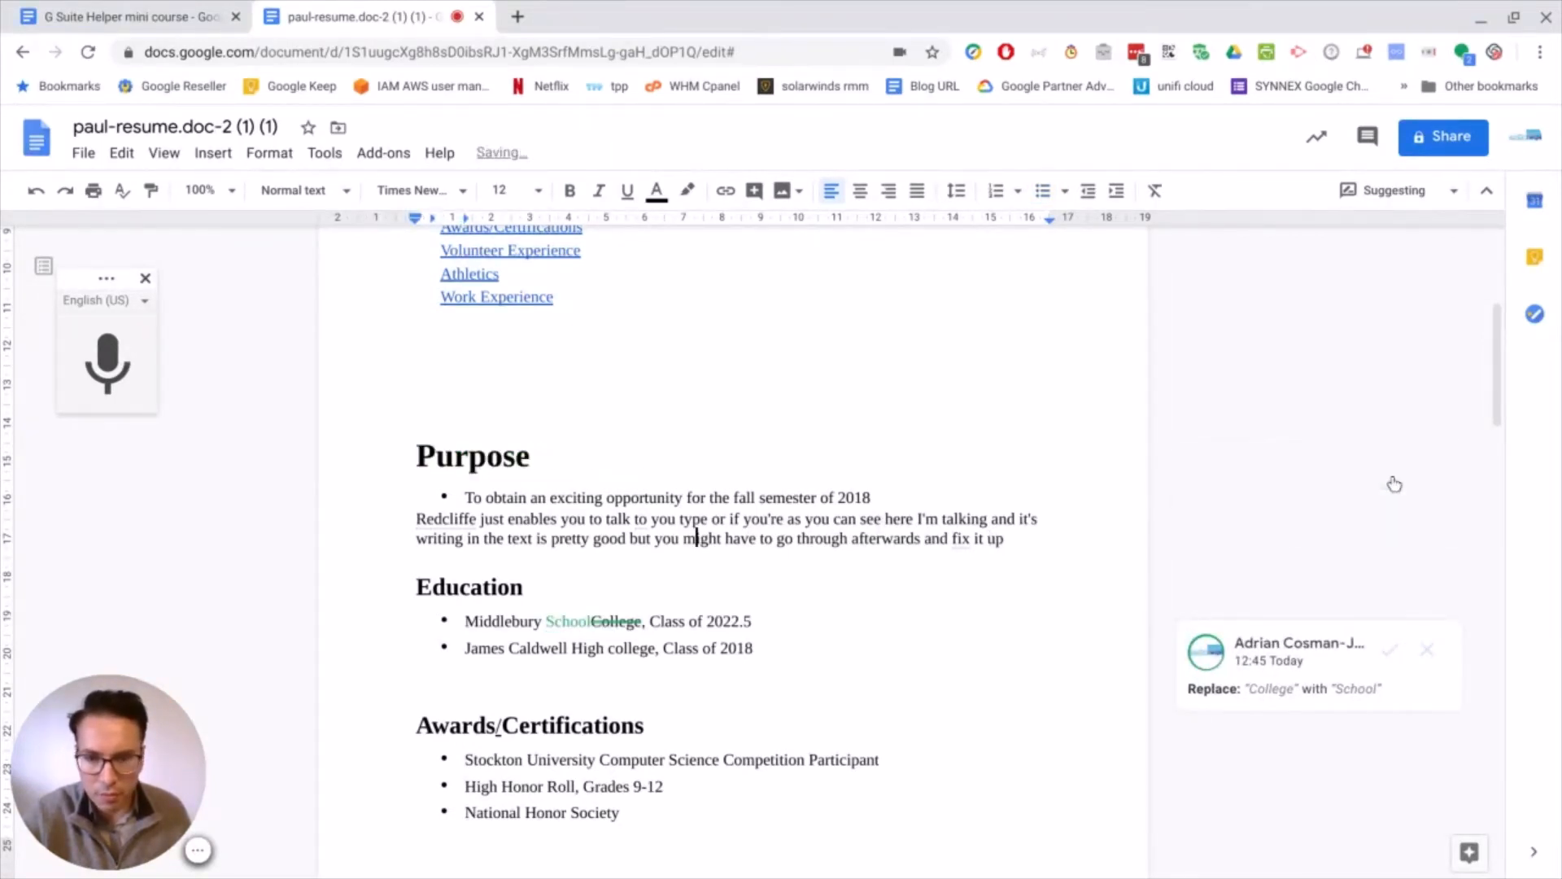
left_click(1428, 650)
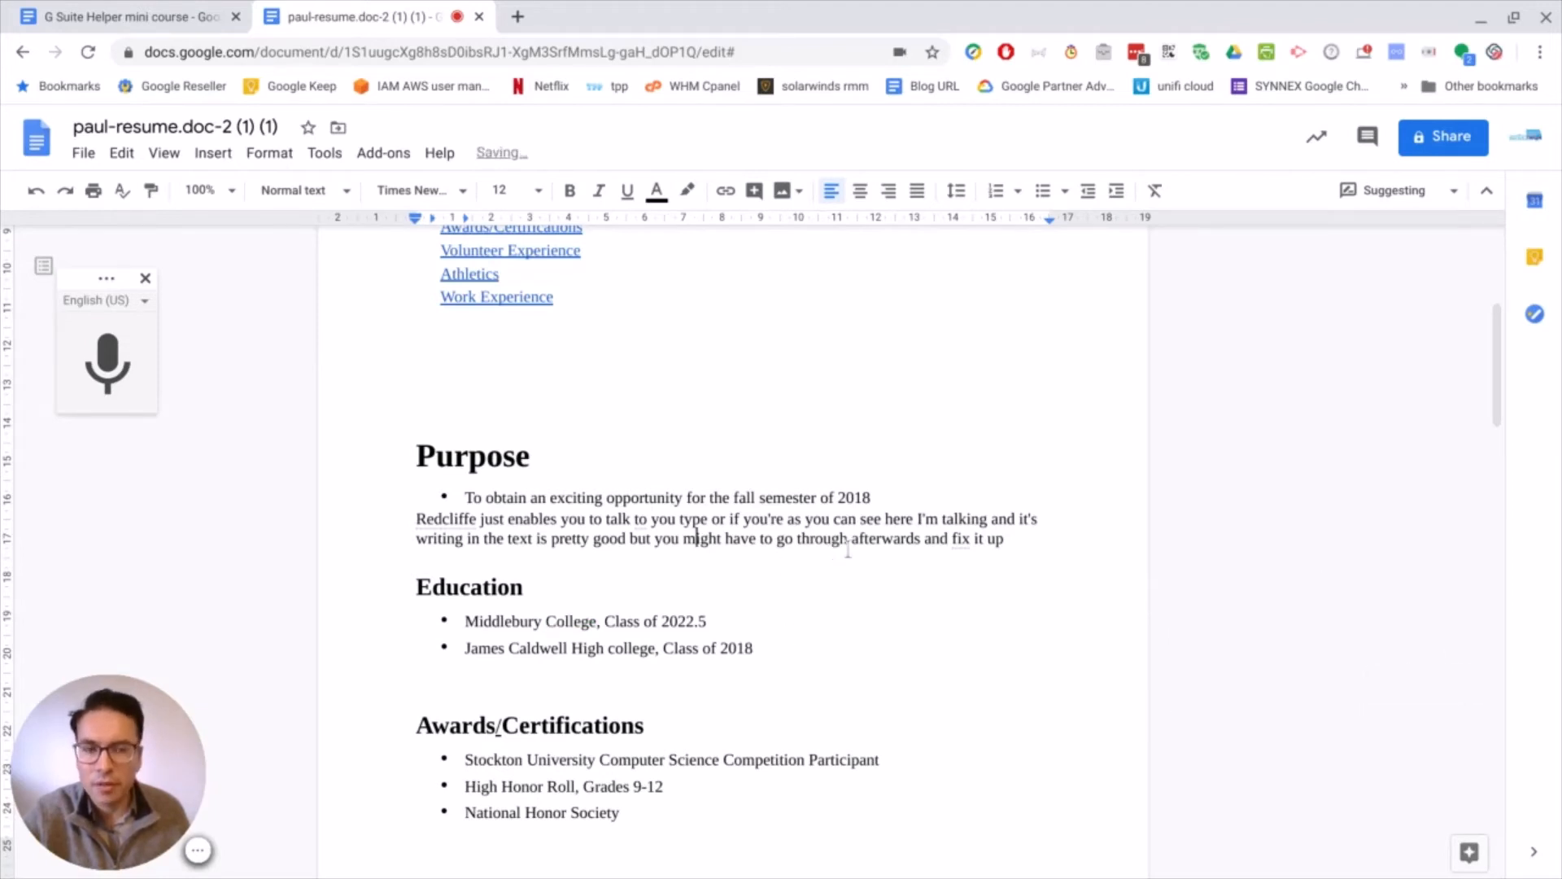
Step: Switch the resume to Viewing mode, look over its final version, and set it back to Editing mode
left_click(1453, 192)
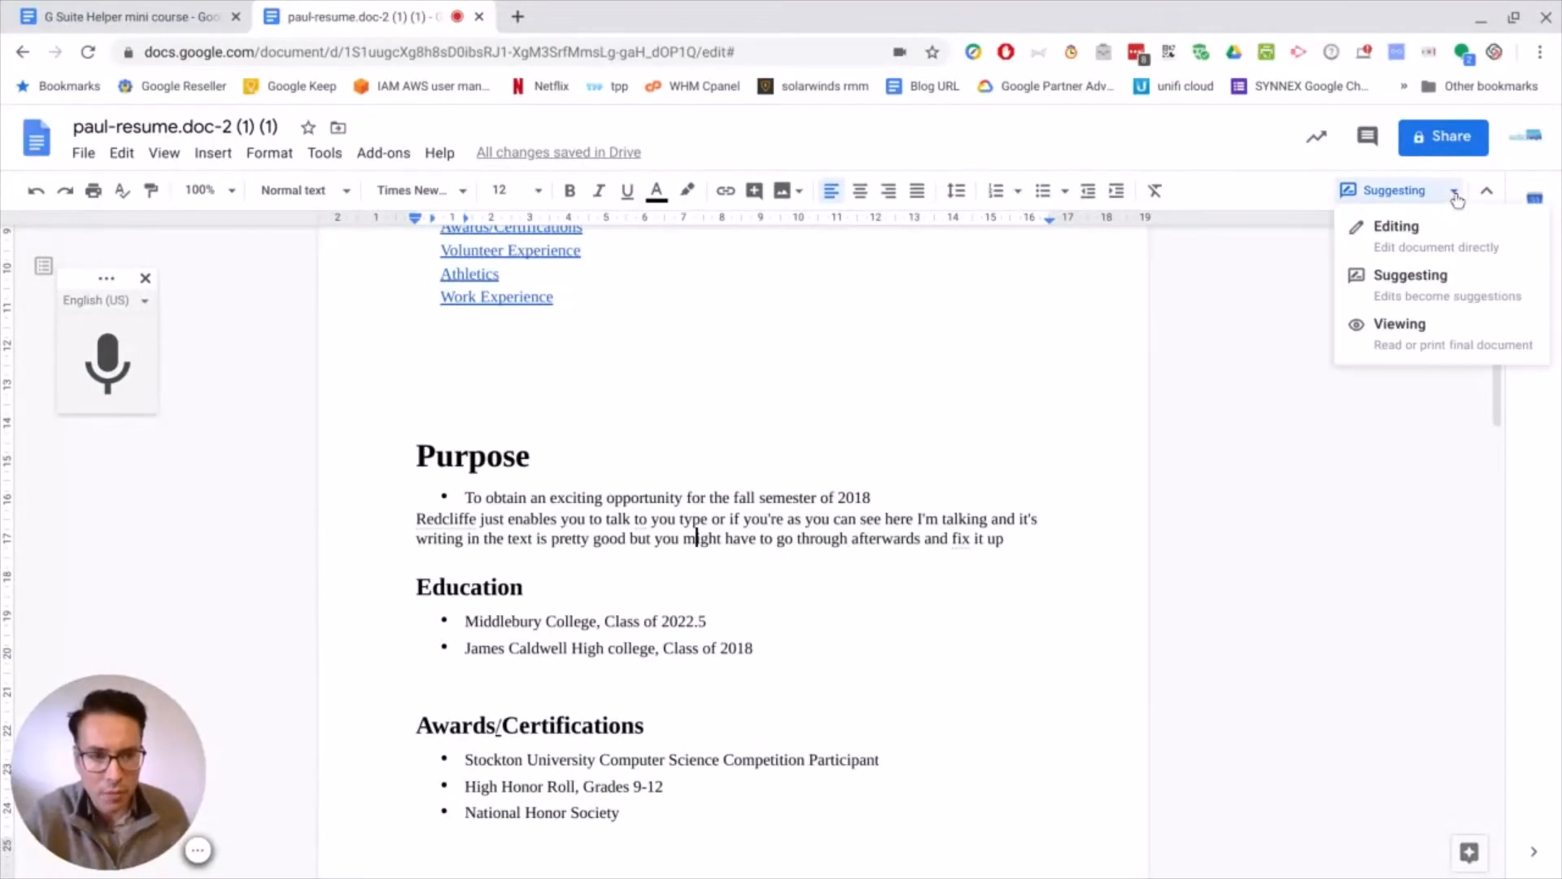
left_click(1412, 333)
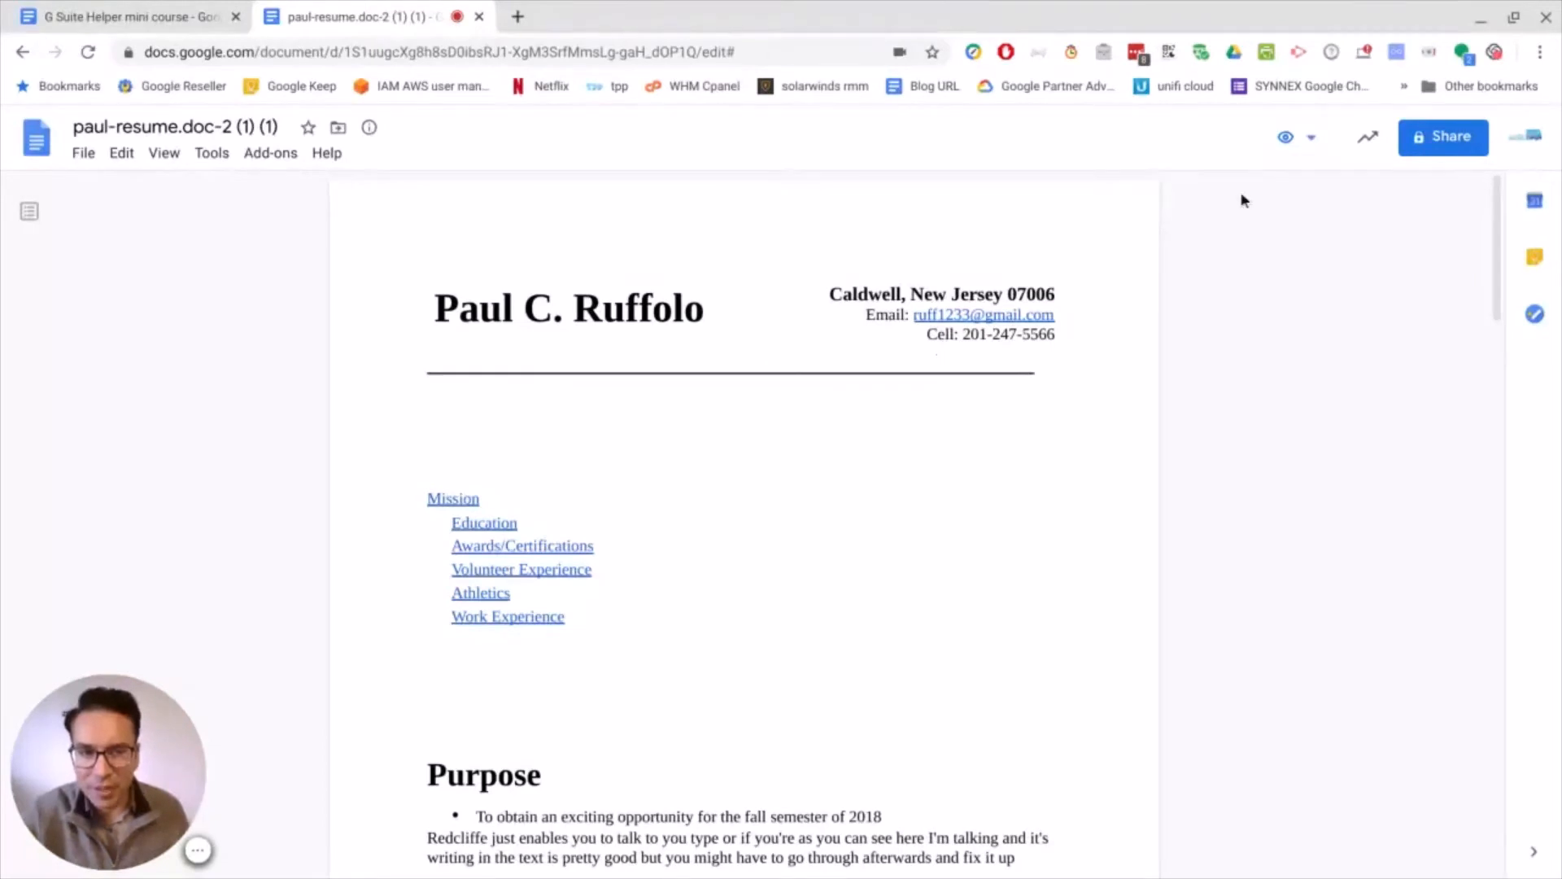
scroll(666, 642, "down", 3)
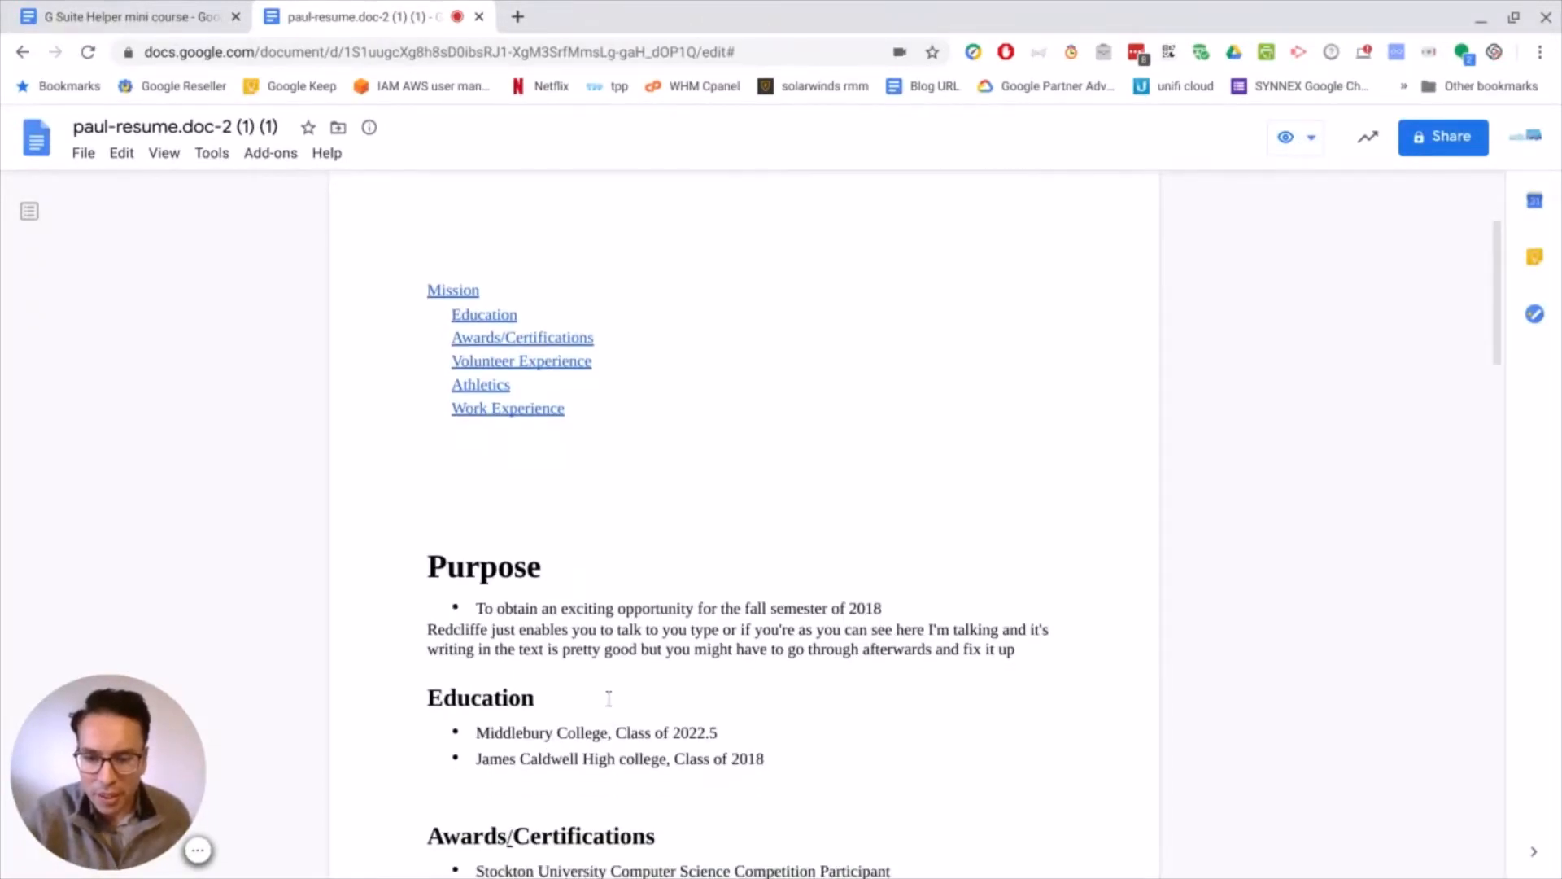
left_click(1310, 137)
left_click(1336, 202)
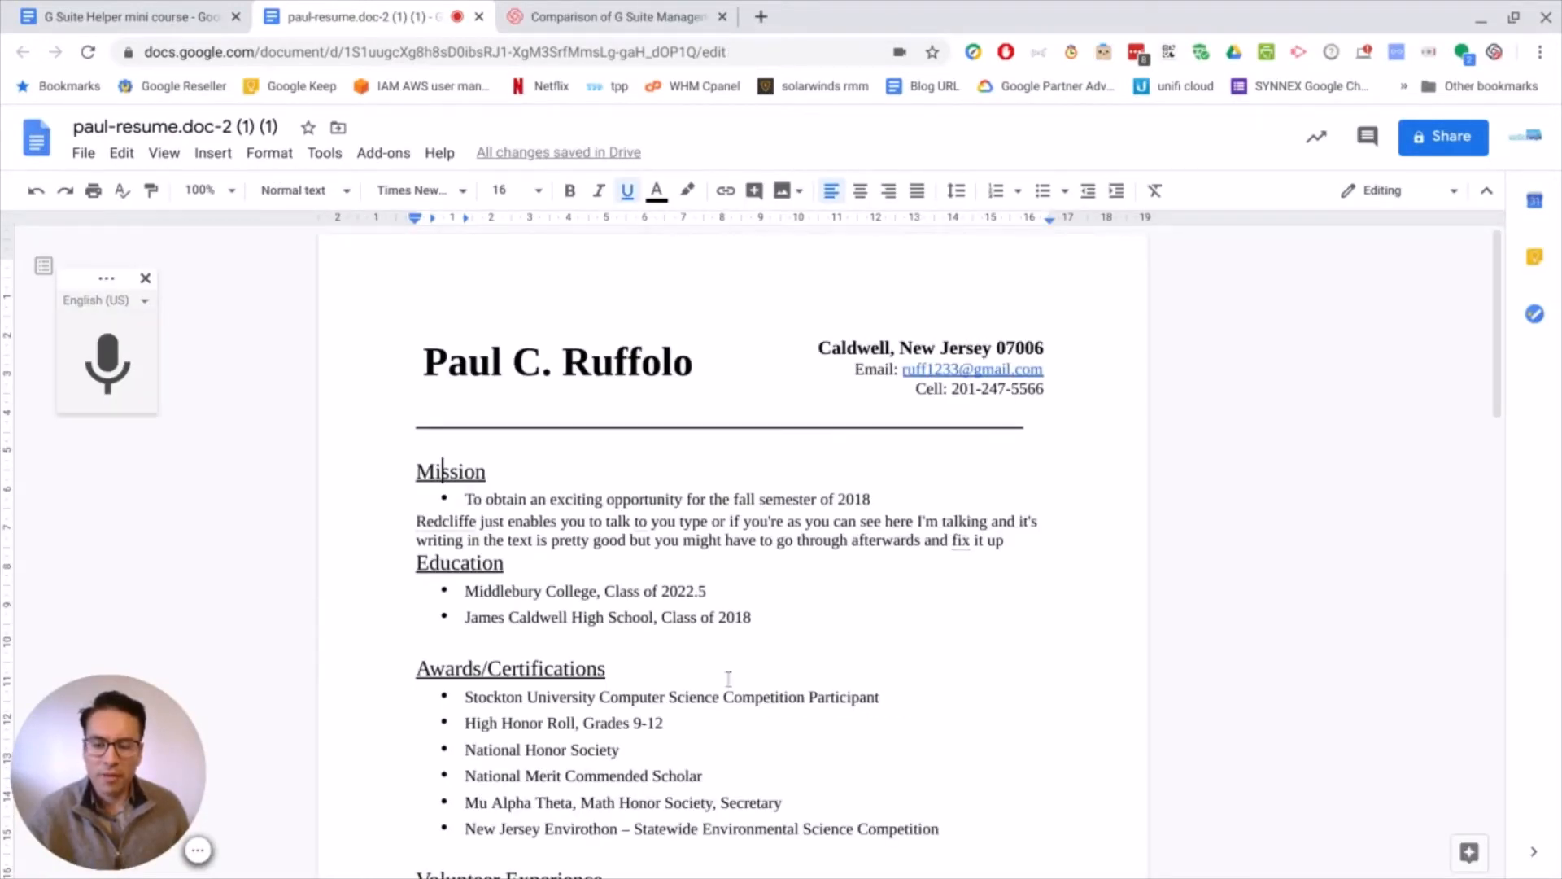
Step: Format the Crane's Mill line under Volunteer Experience in the Oswald font, italic and red
scroll(743, 671, "down", 3)
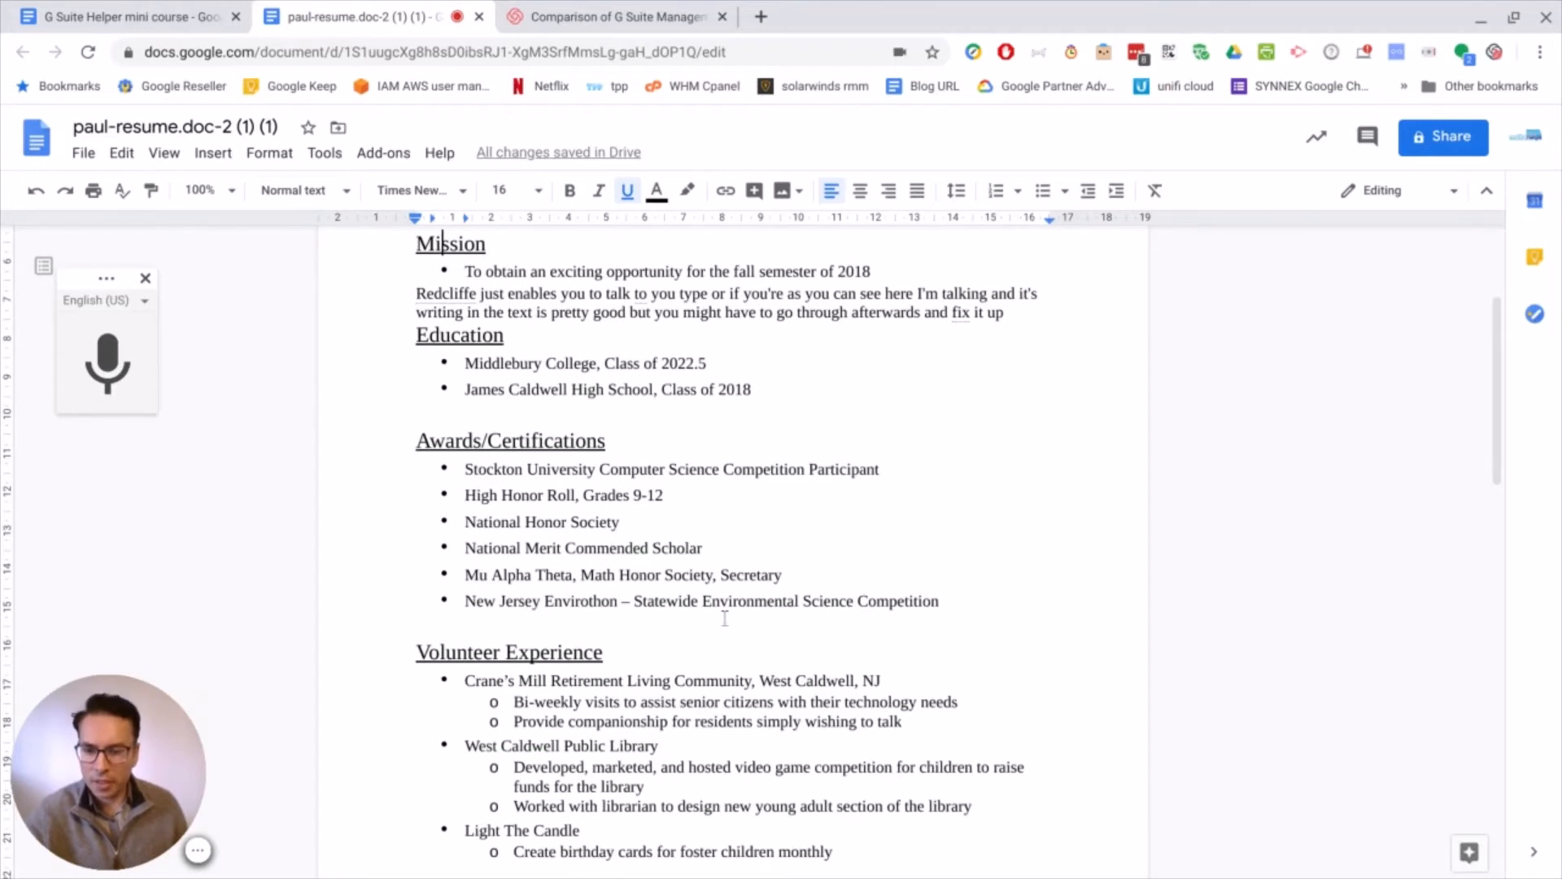
triple_click(638, 680)
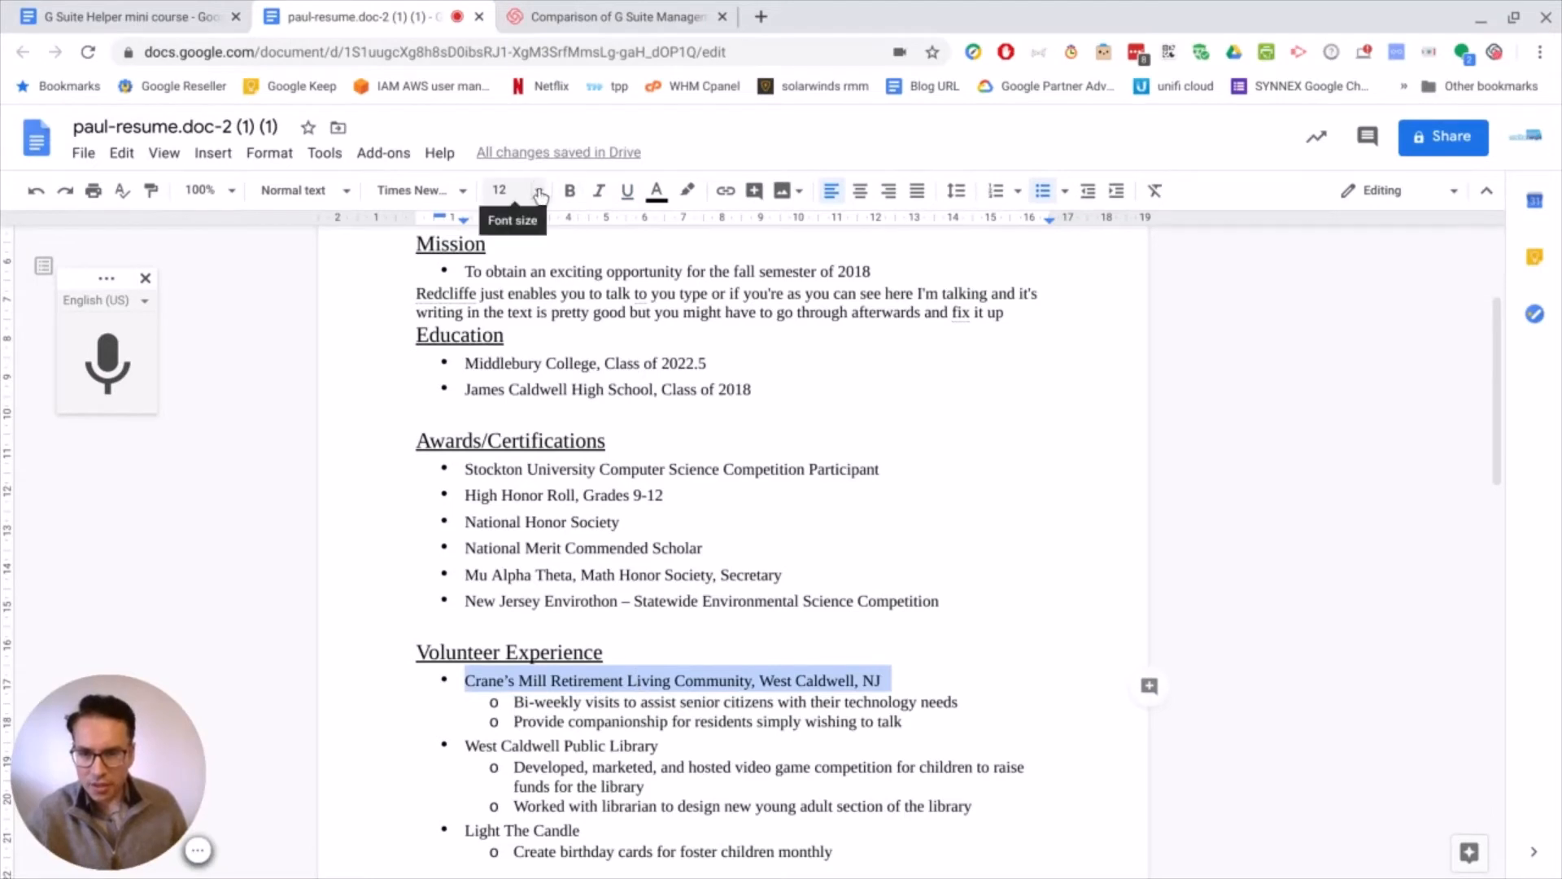
left_click(458, 192)
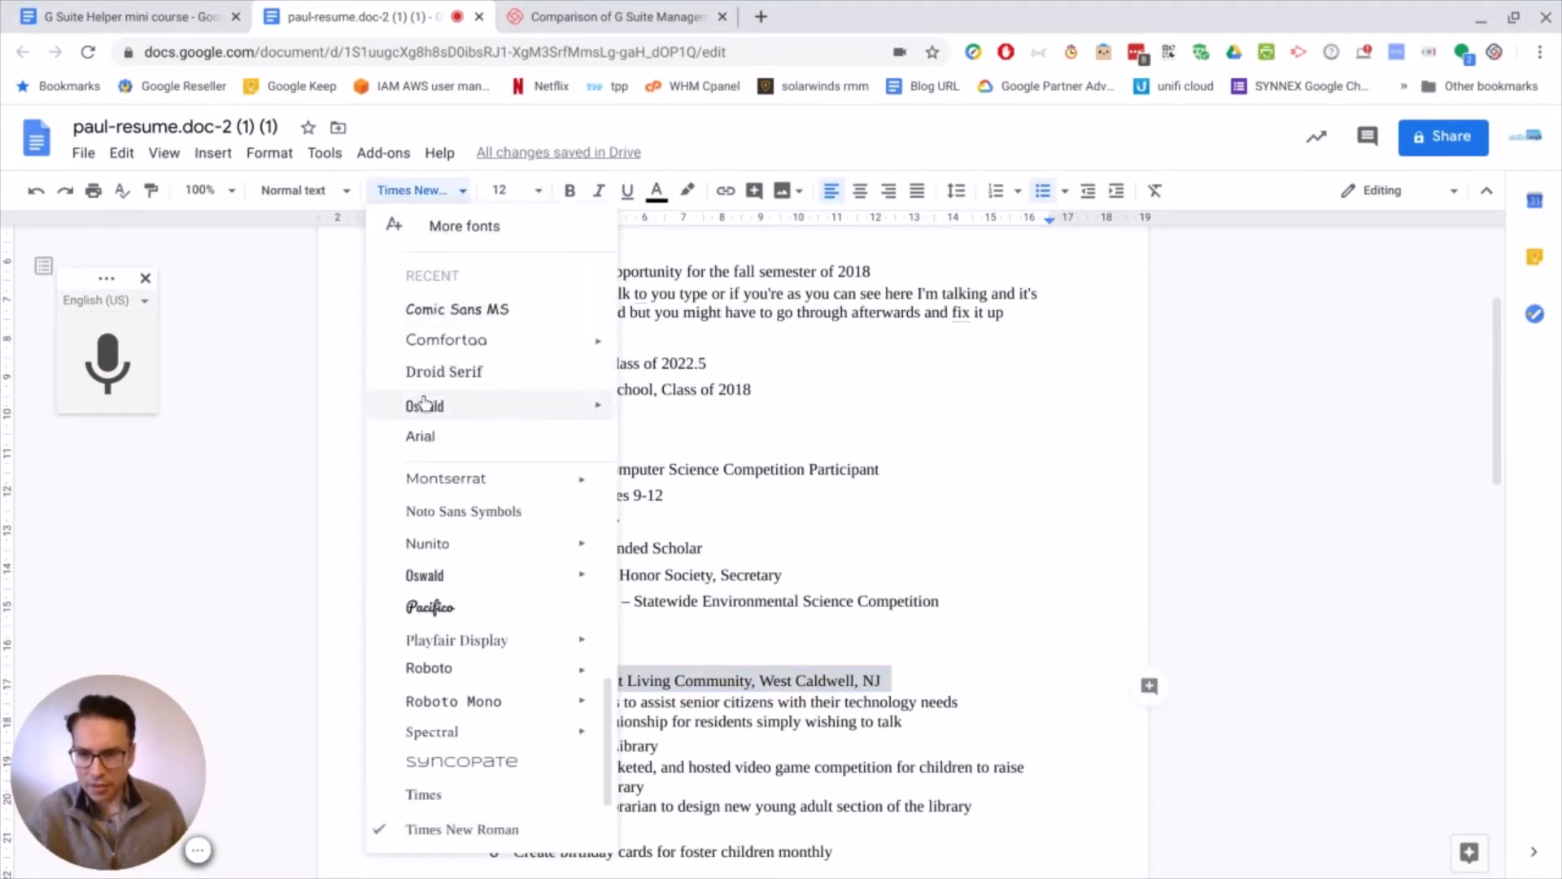
left_click(598, 196)
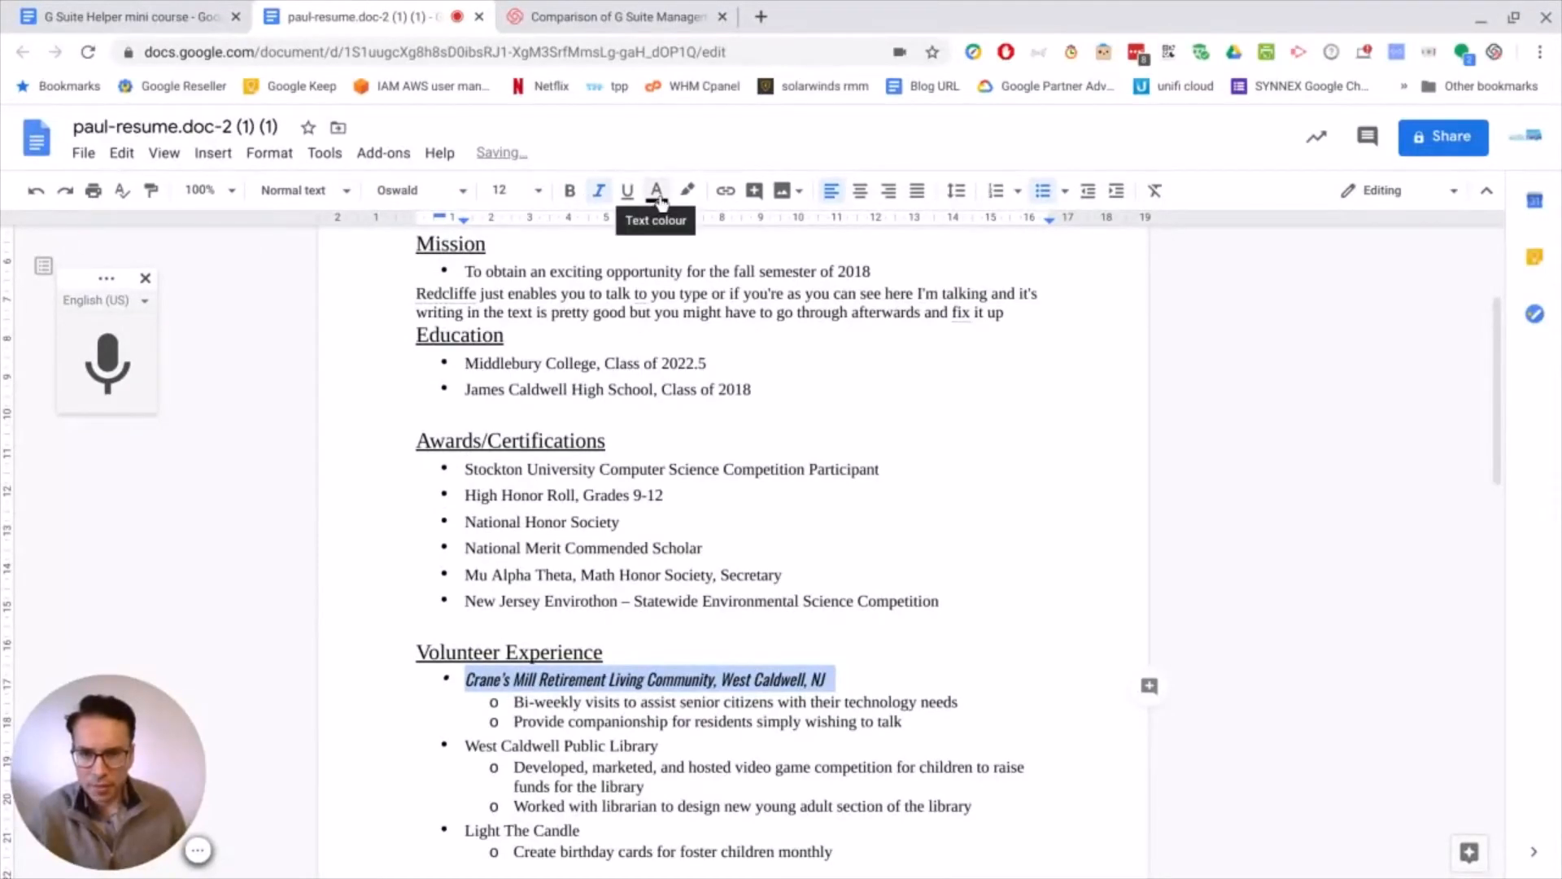
left_click(657, 196)
left_click(687, 251)
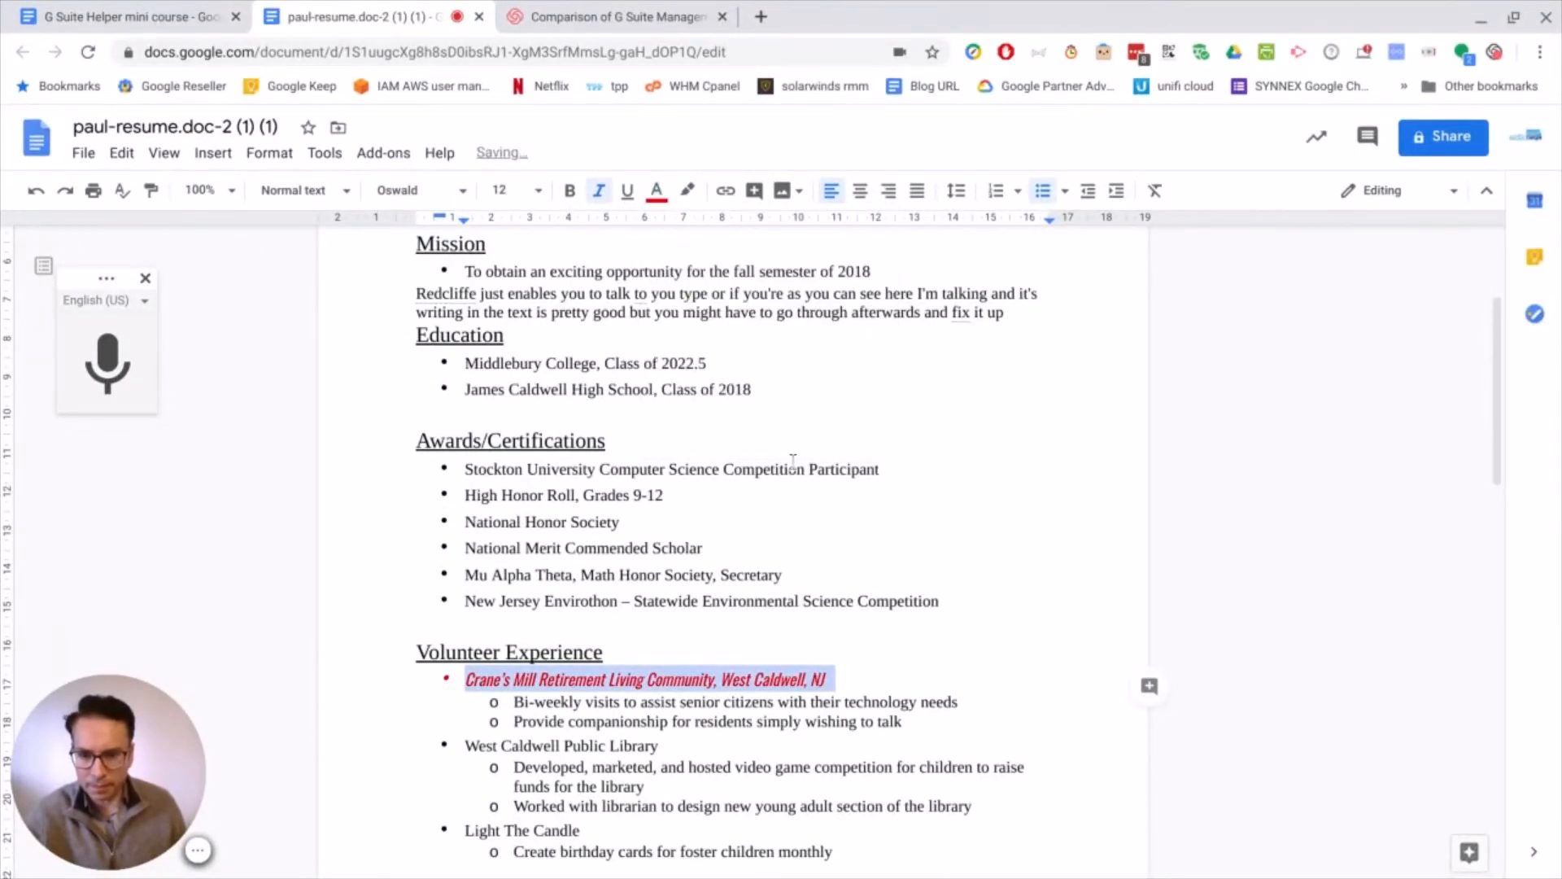
left_click(917, 667)
Step: Copy the Crane's Mill line's formatting onto the West Caldwell Public Library, Light The Candle and Key Club lines using Paint format
scroll(771, 622, "down", 1)
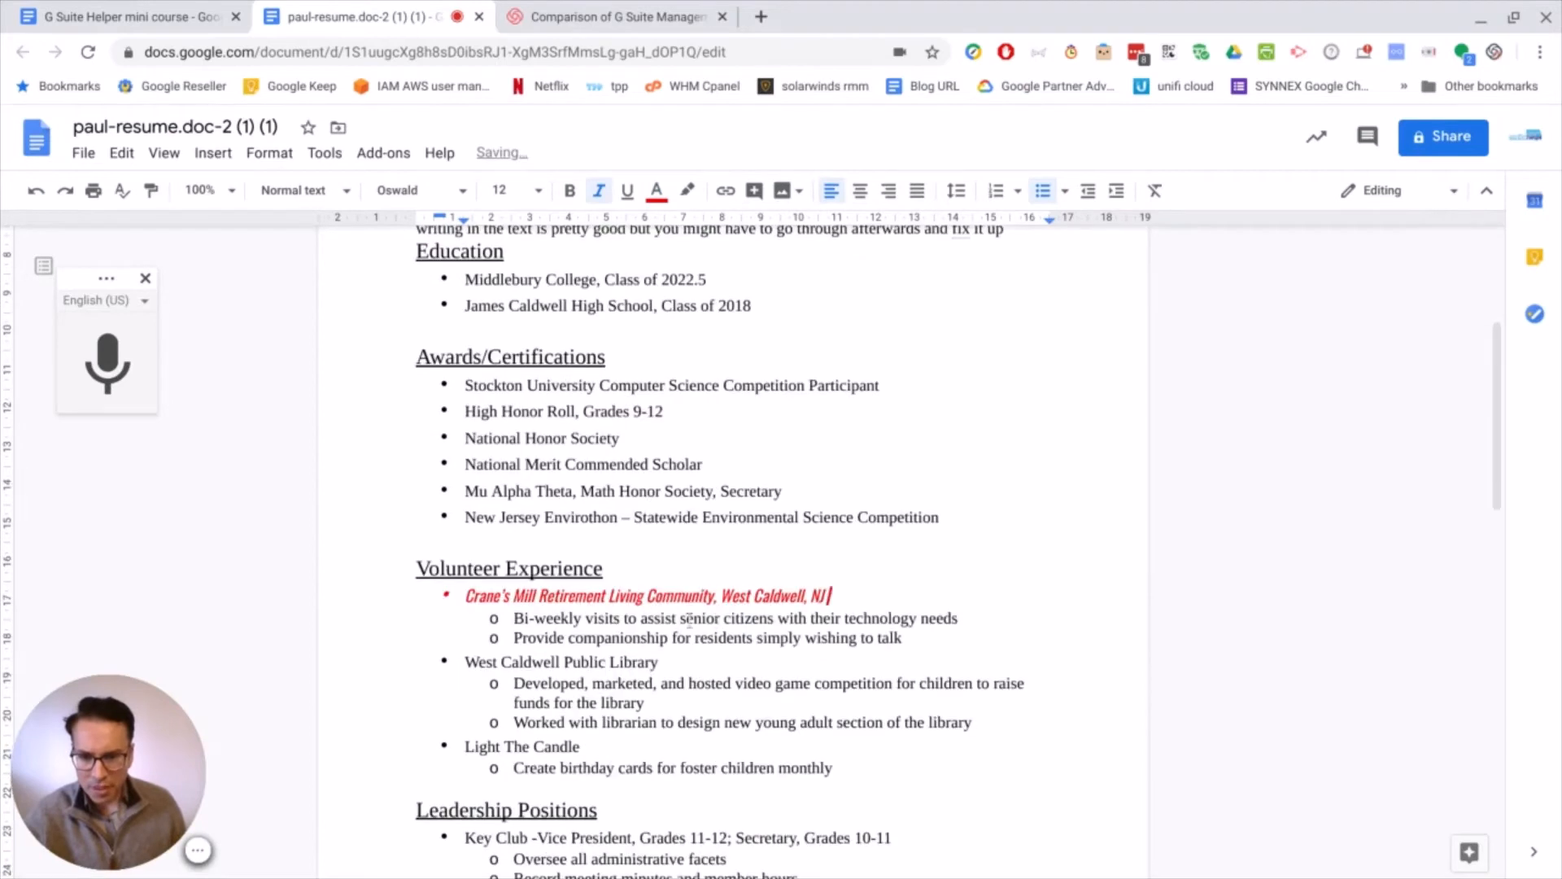
triple_click(691, 594)
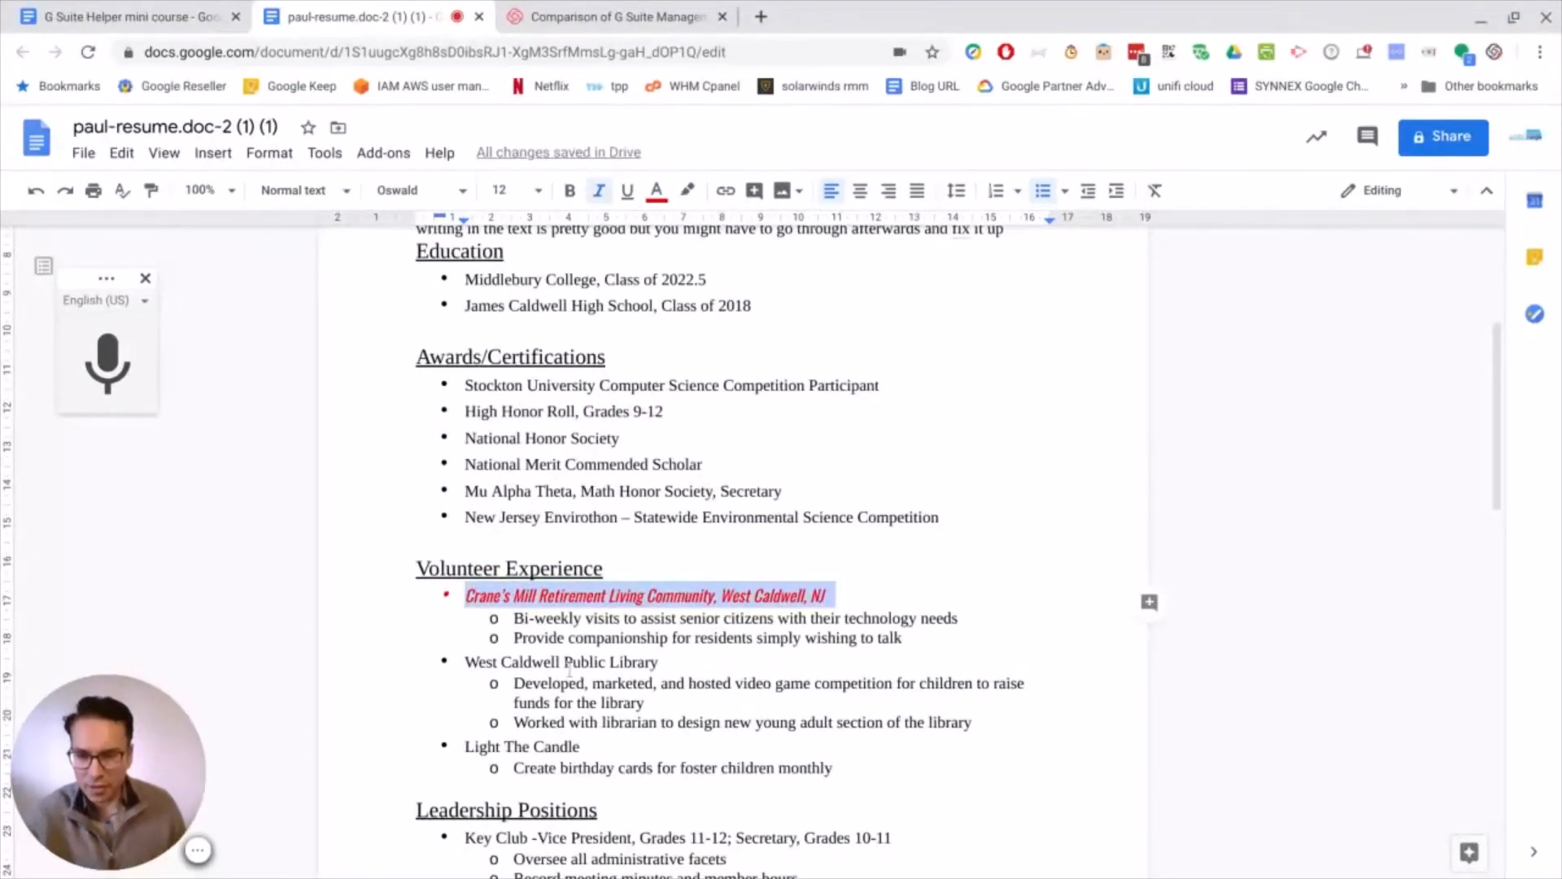
left_click(594, 594)
triple_click(602, 596)
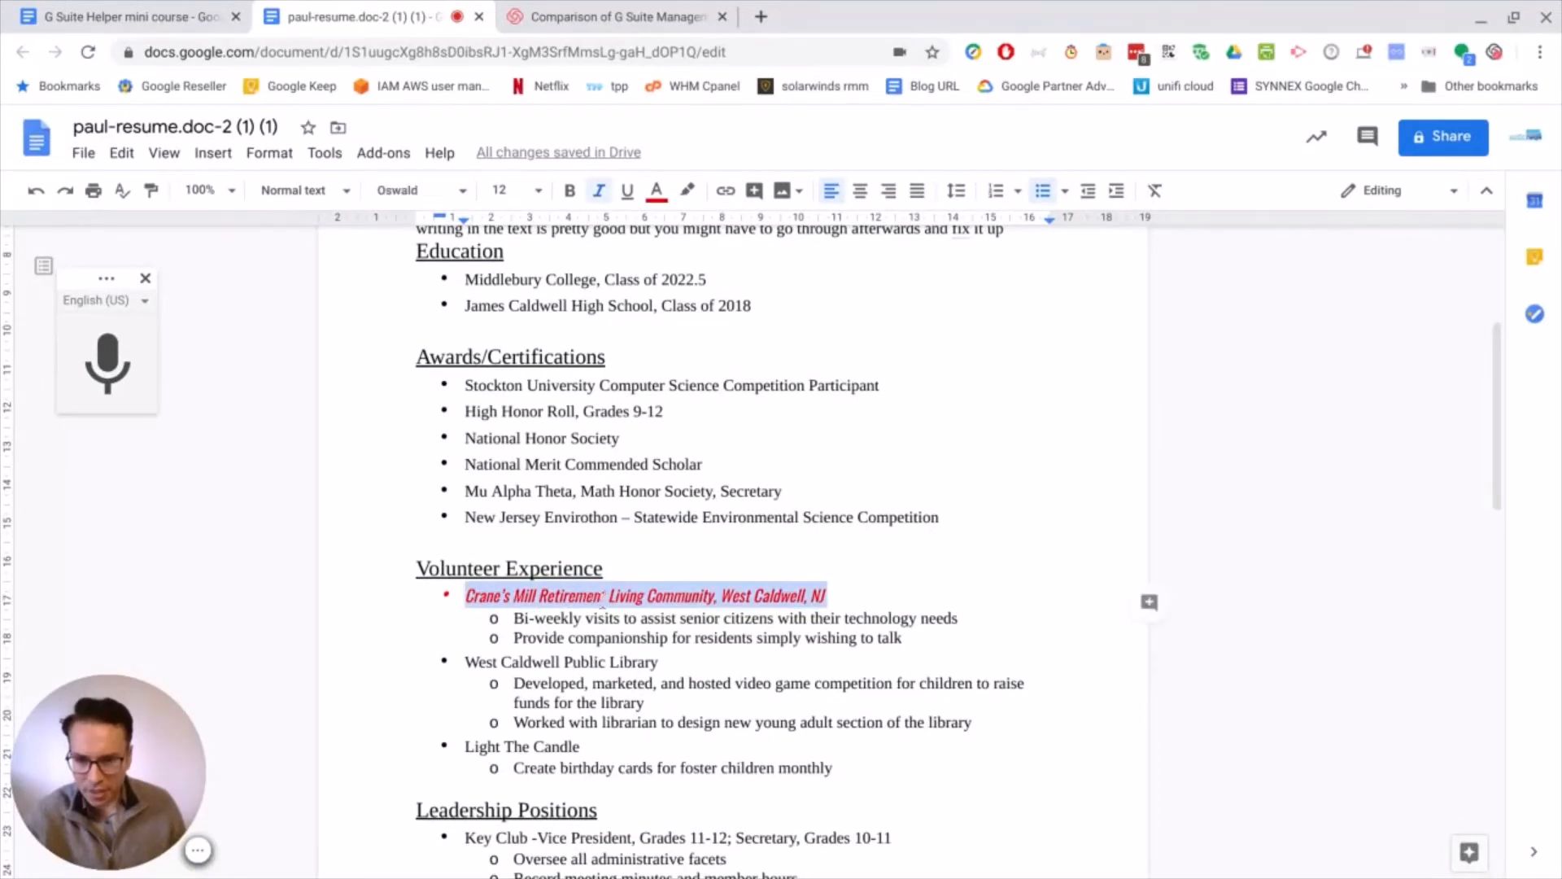
left_click(151, 194)
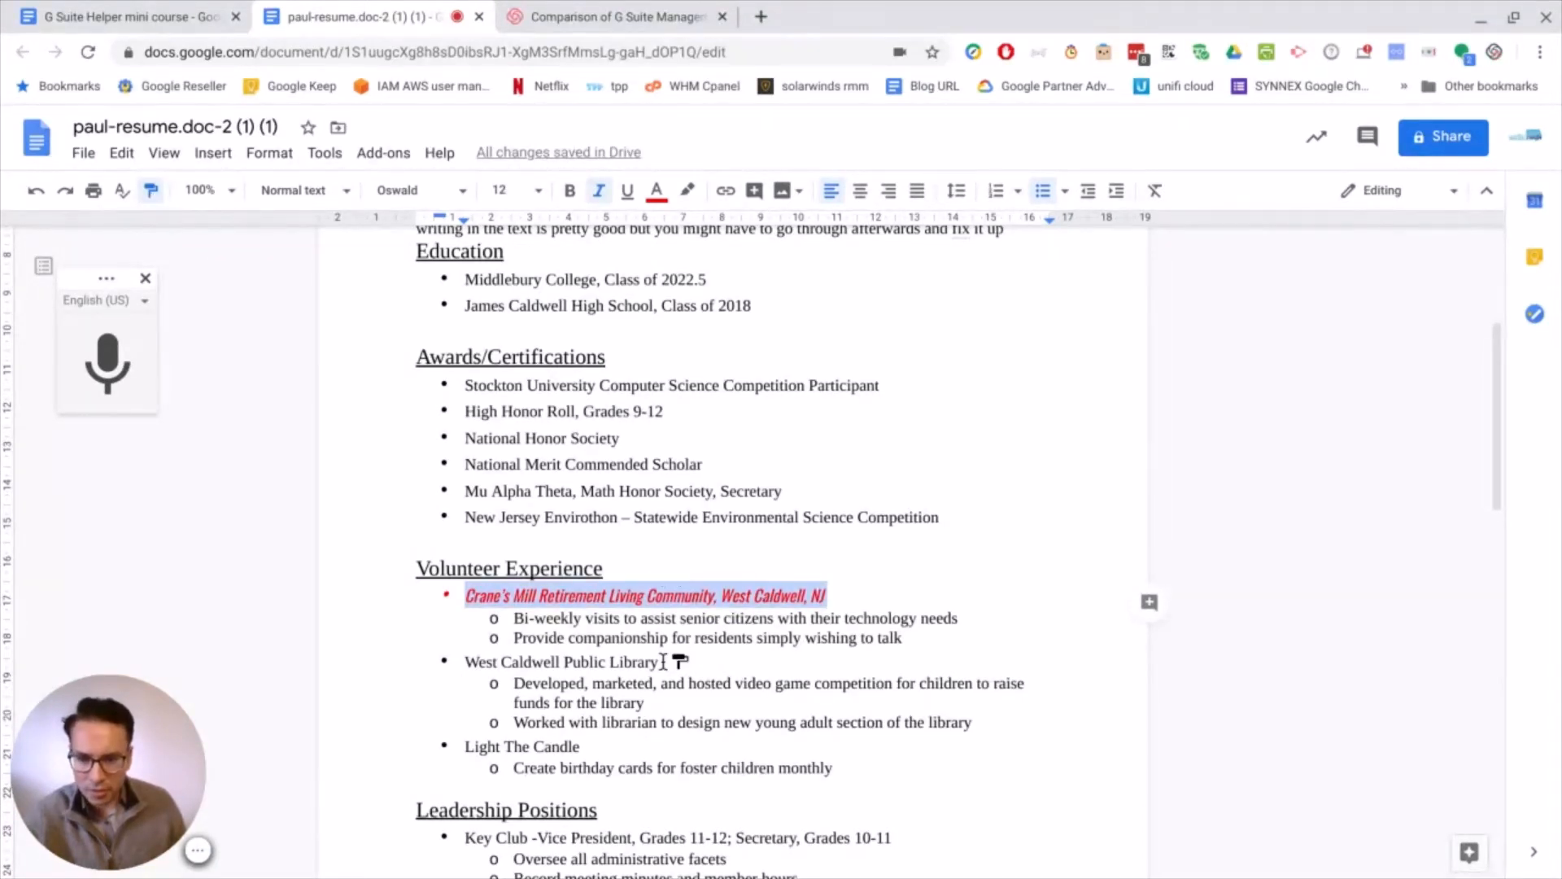
left_click_drag(663, 661, 466, 661)
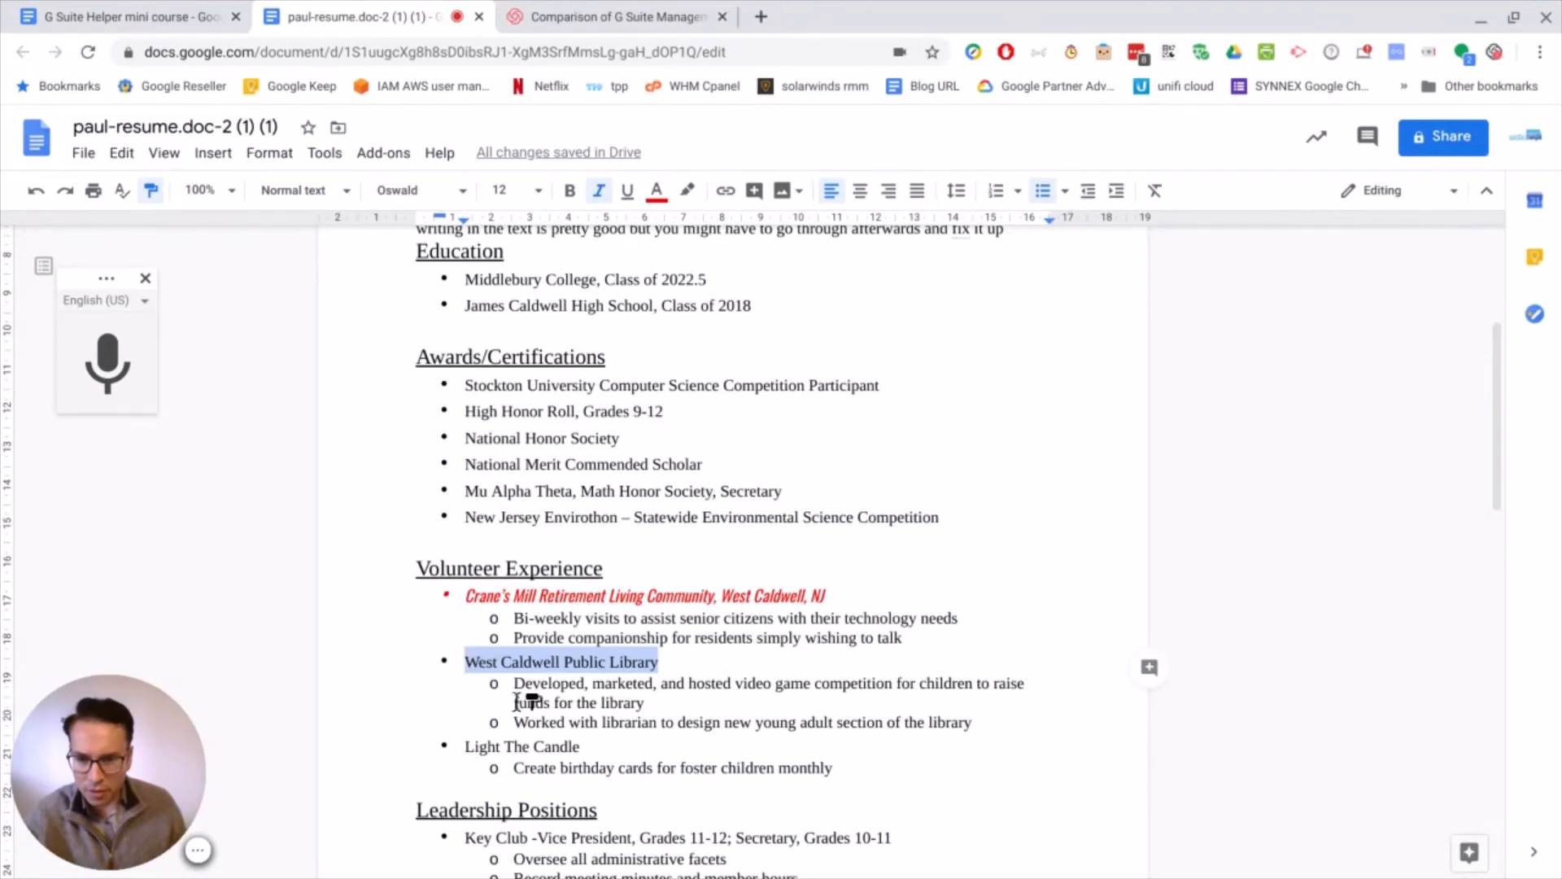
left_click_drag(581, 746, 459, 746)
scroll(586, 712, "down", 2)
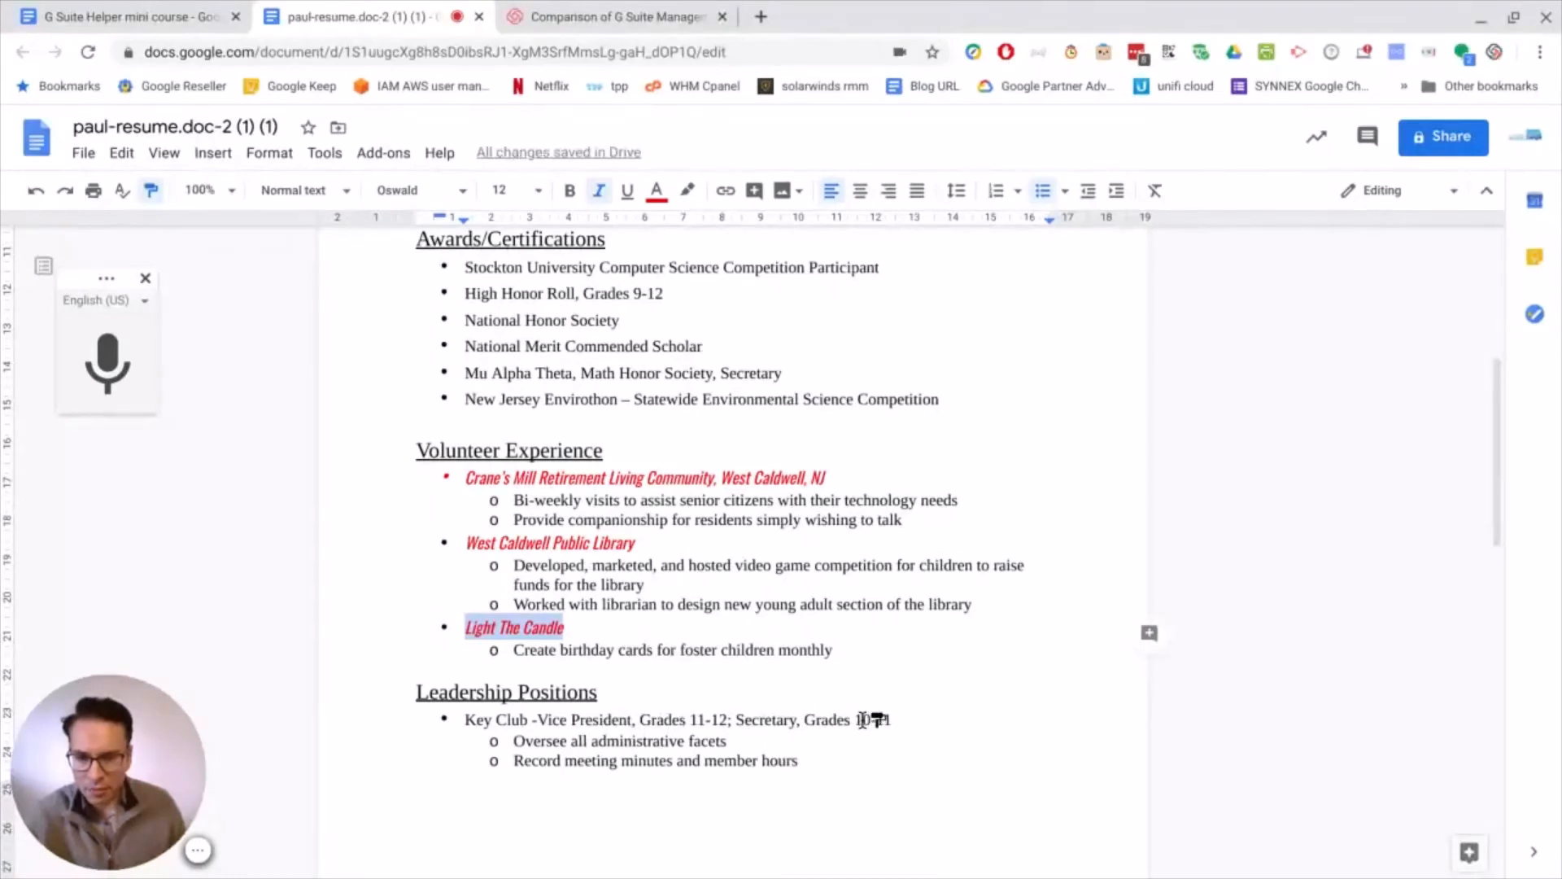
left_click_drag(890, 719, 464, 719)
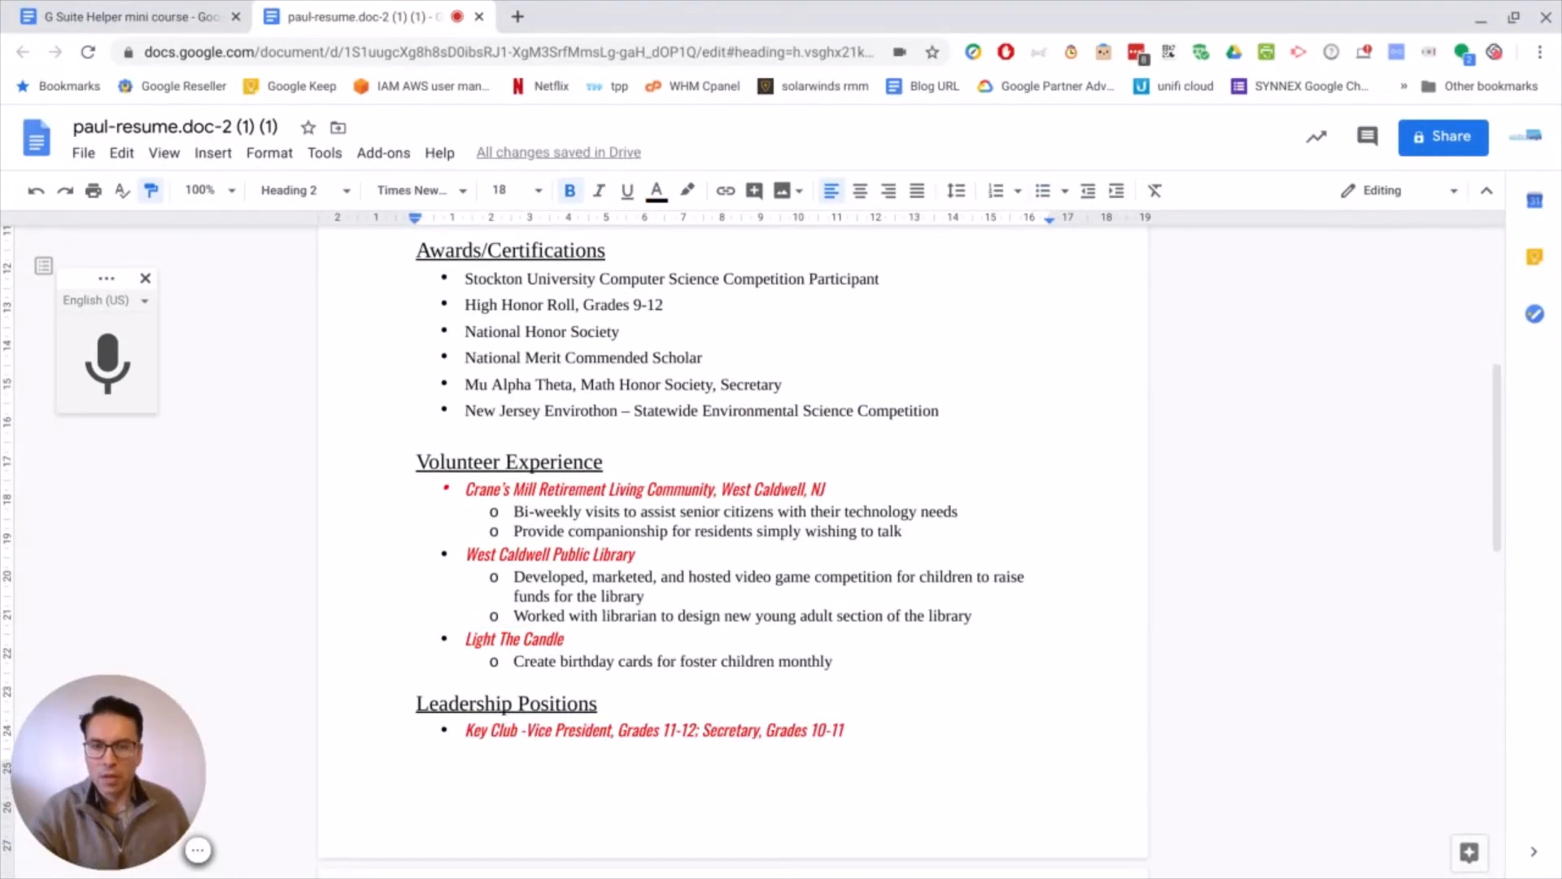
Step: Turn off Paint format and apply the Heading 1 style to the Mission heading
scroll(704, 548, "up", 6)
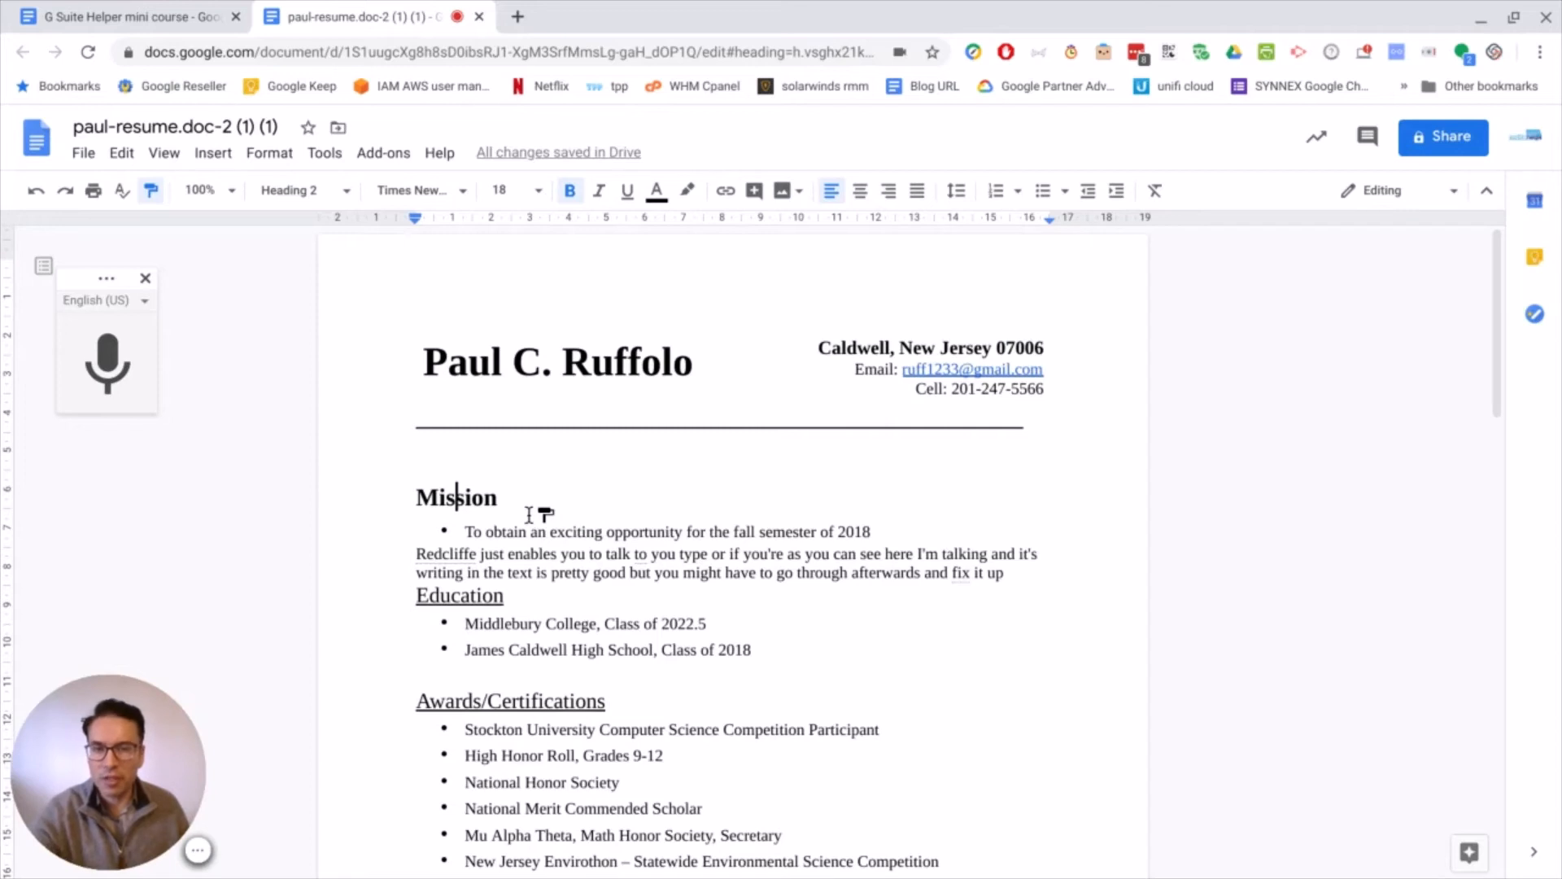
left_click(453, 494)
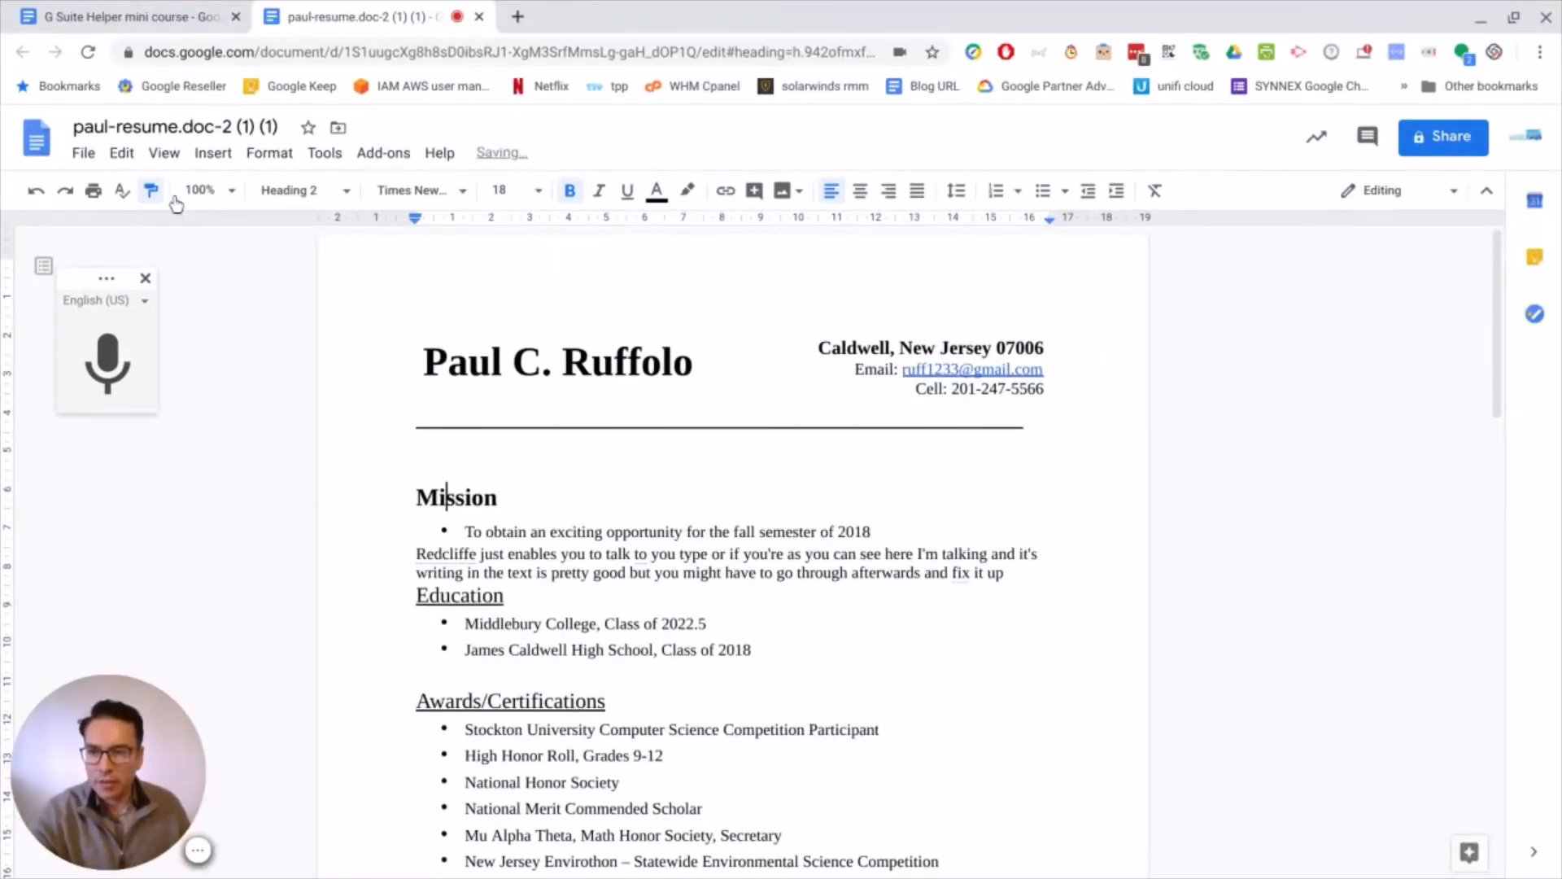
double_click(472, 494)
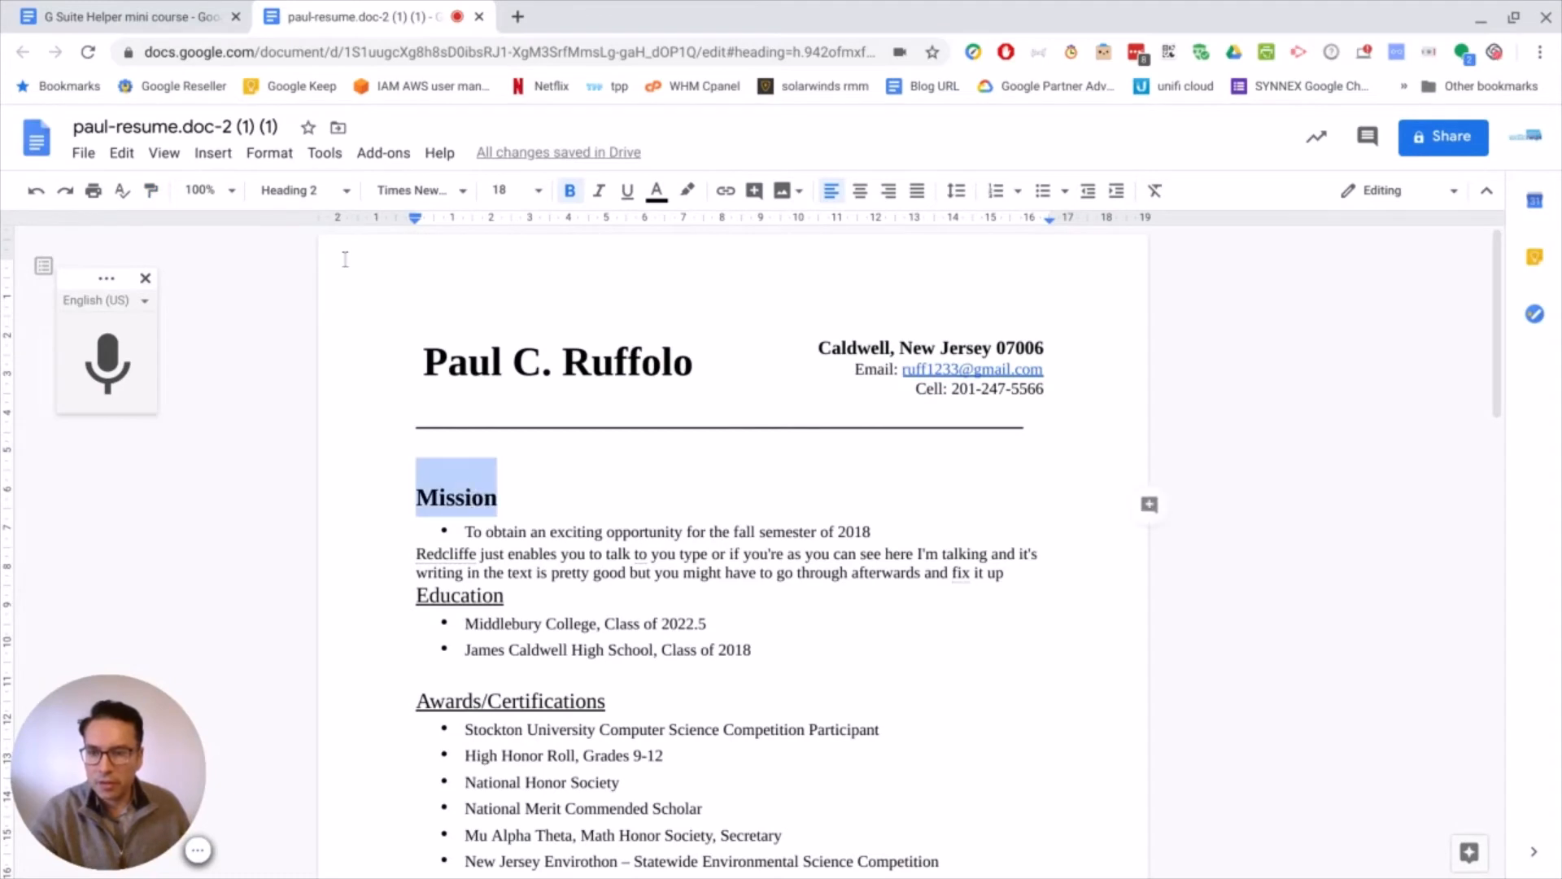
left_click(349, 193)
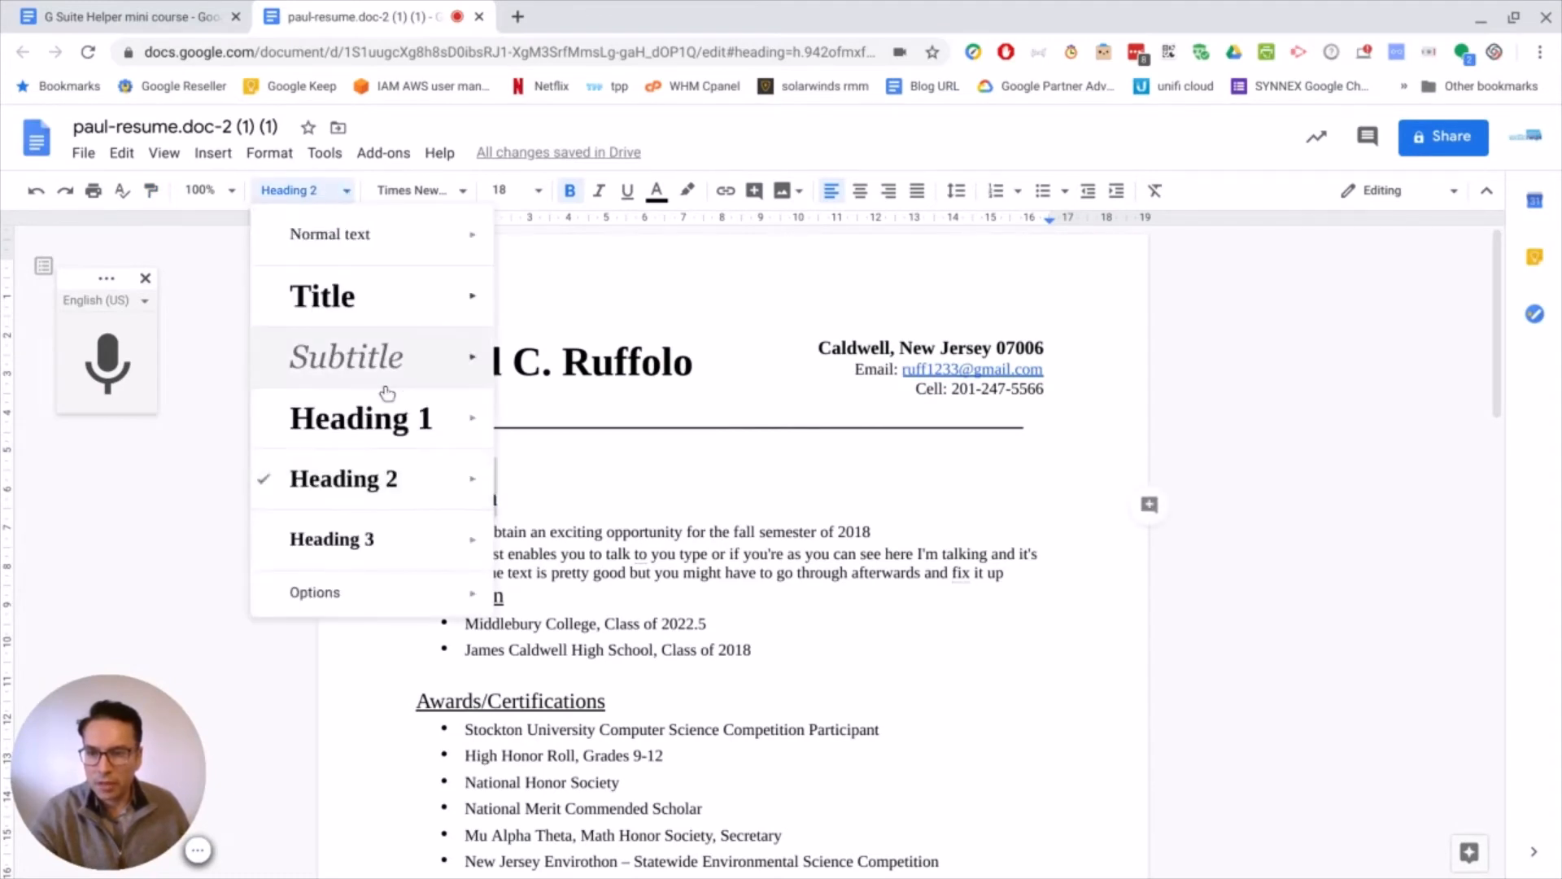
left_click(370, 422)
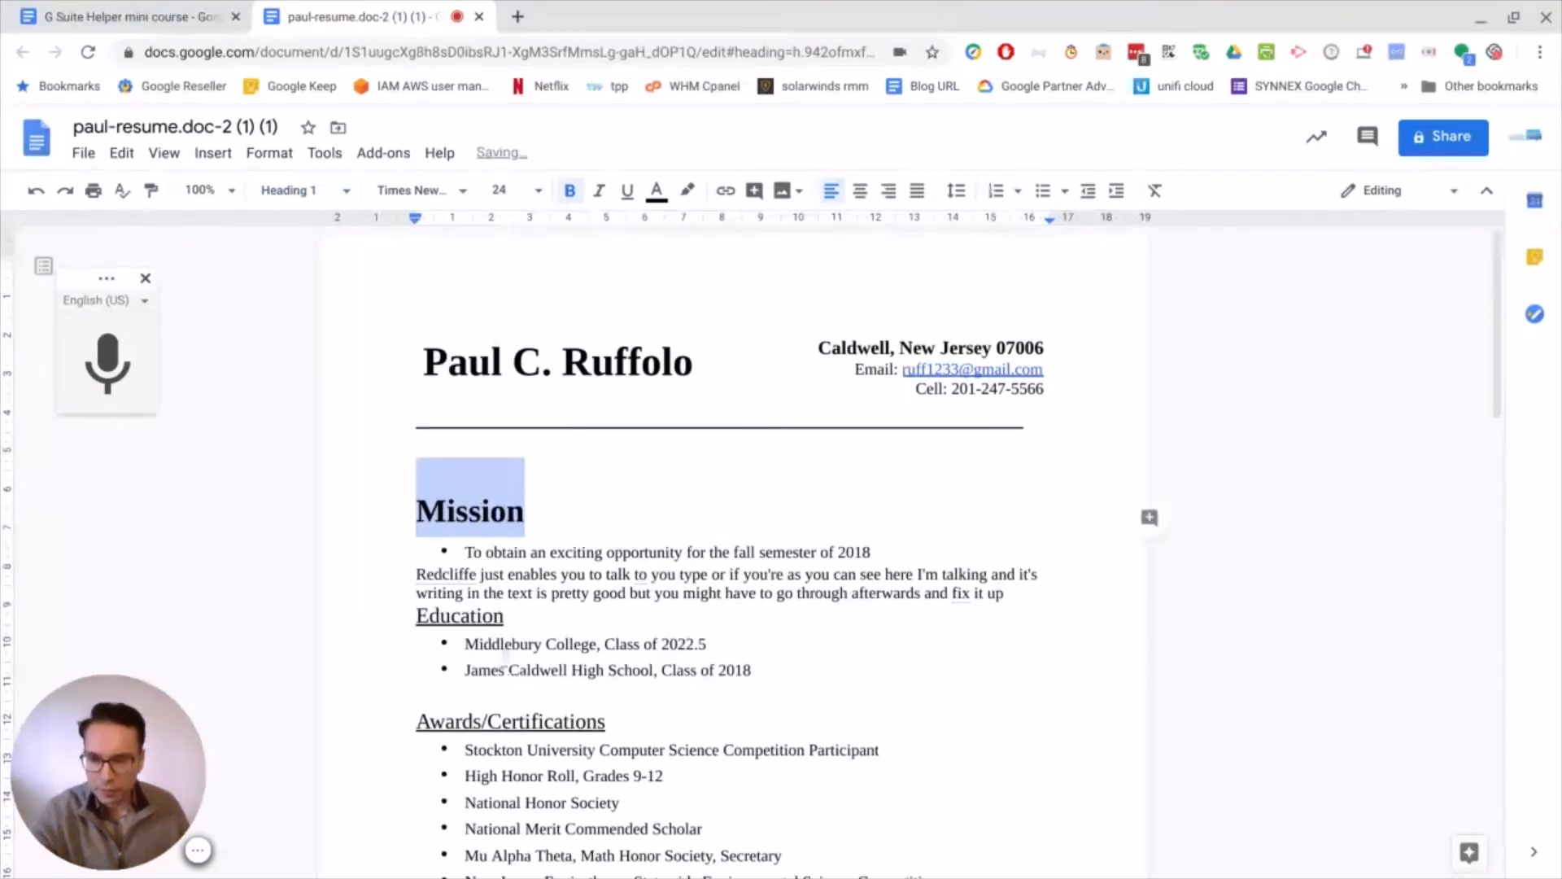
Step: Apply the Heading 2 style to the Education heading
left_click(463, 616)
double_click(464, 616)
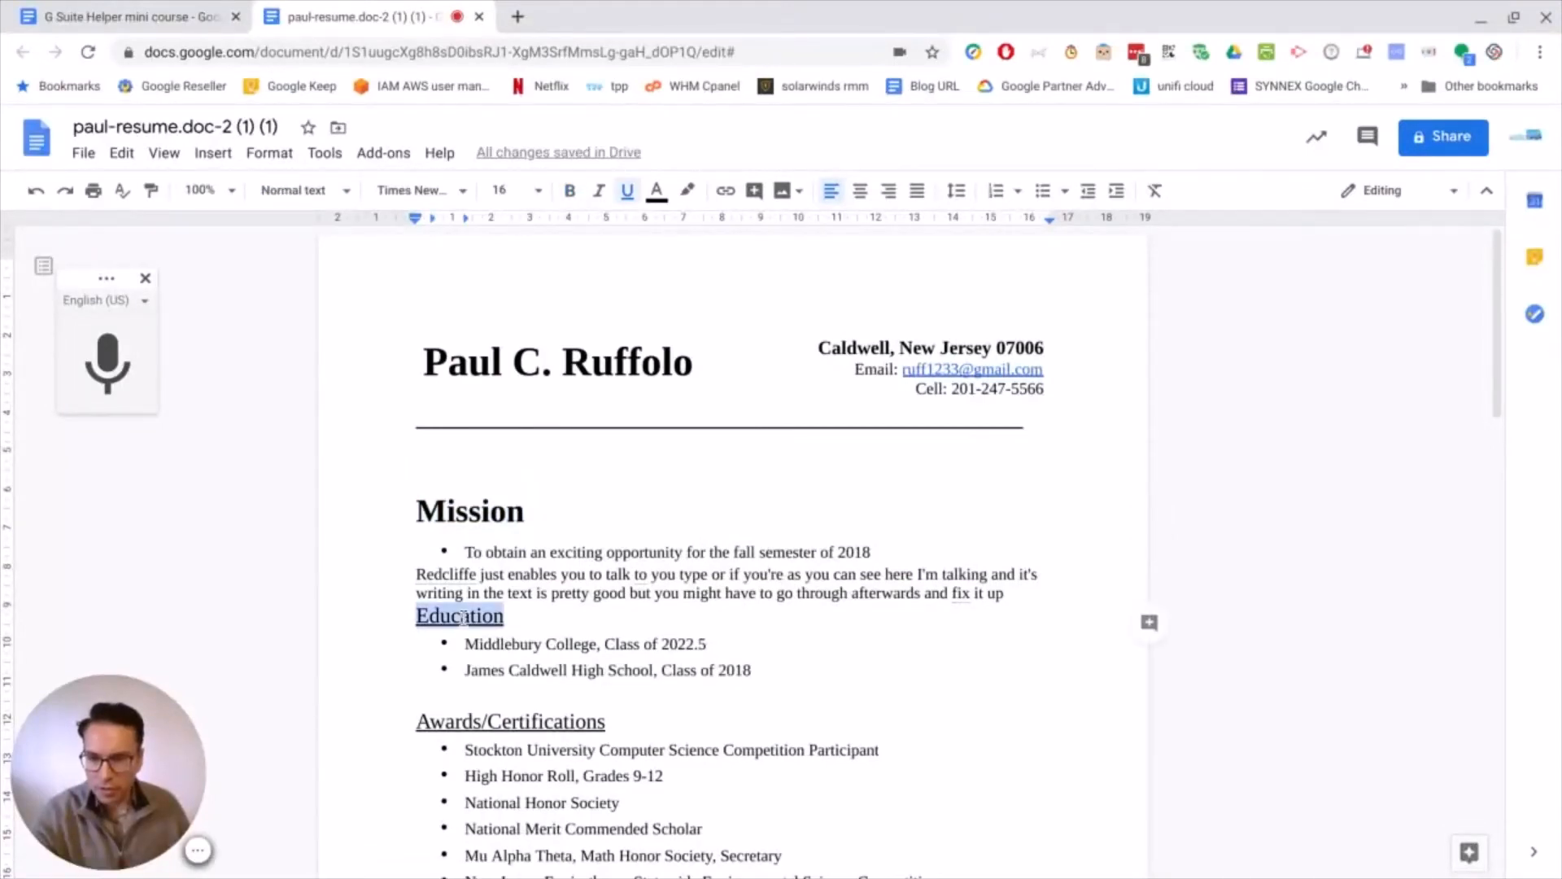
left_click(309, 190)
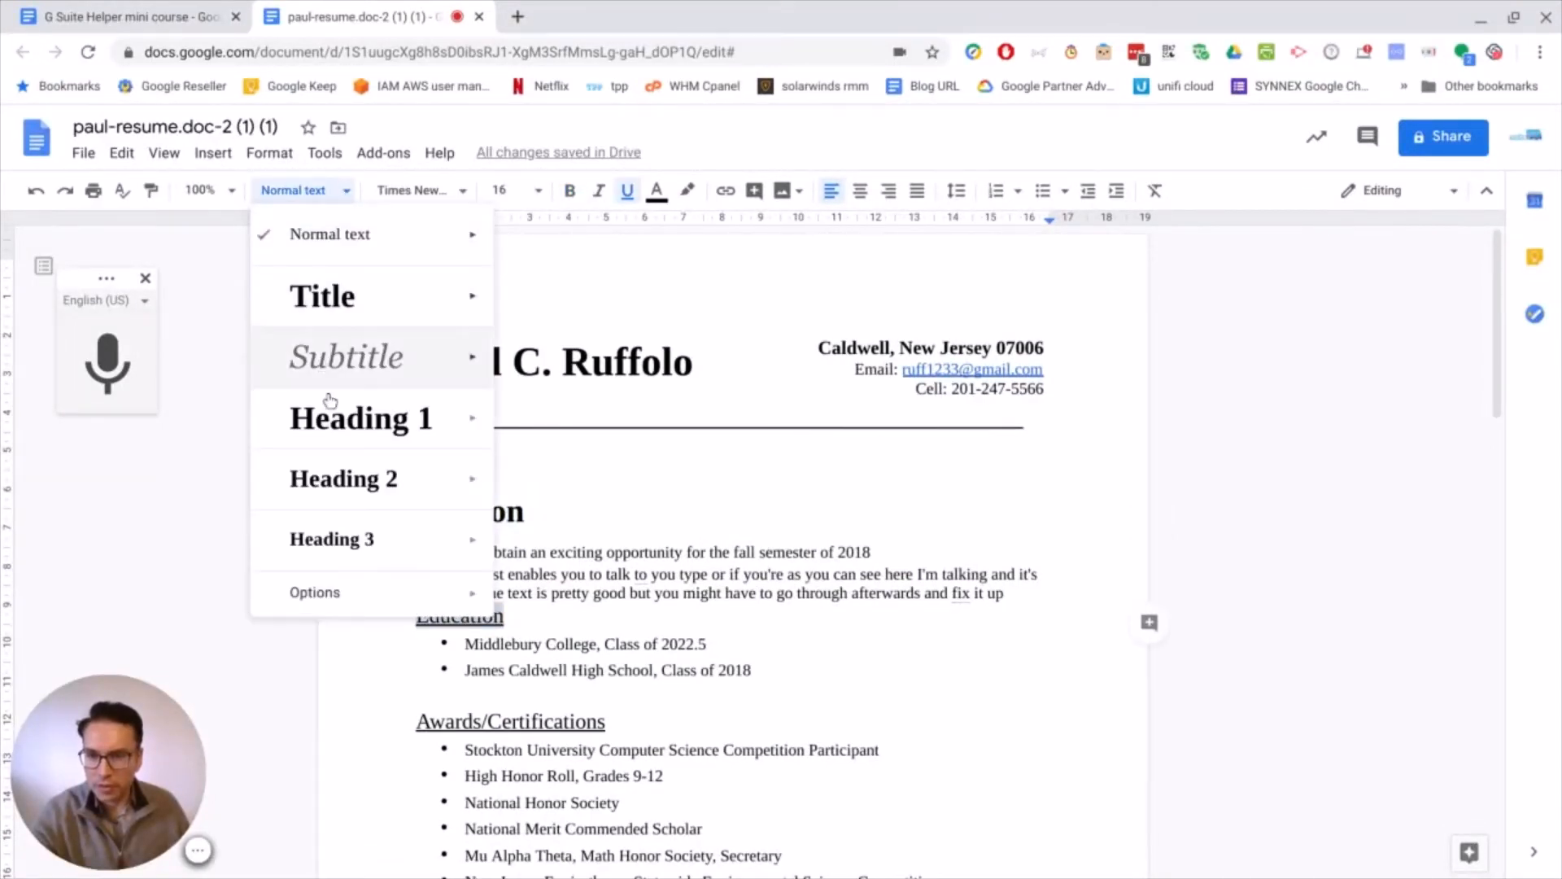
left_click(347, 478)
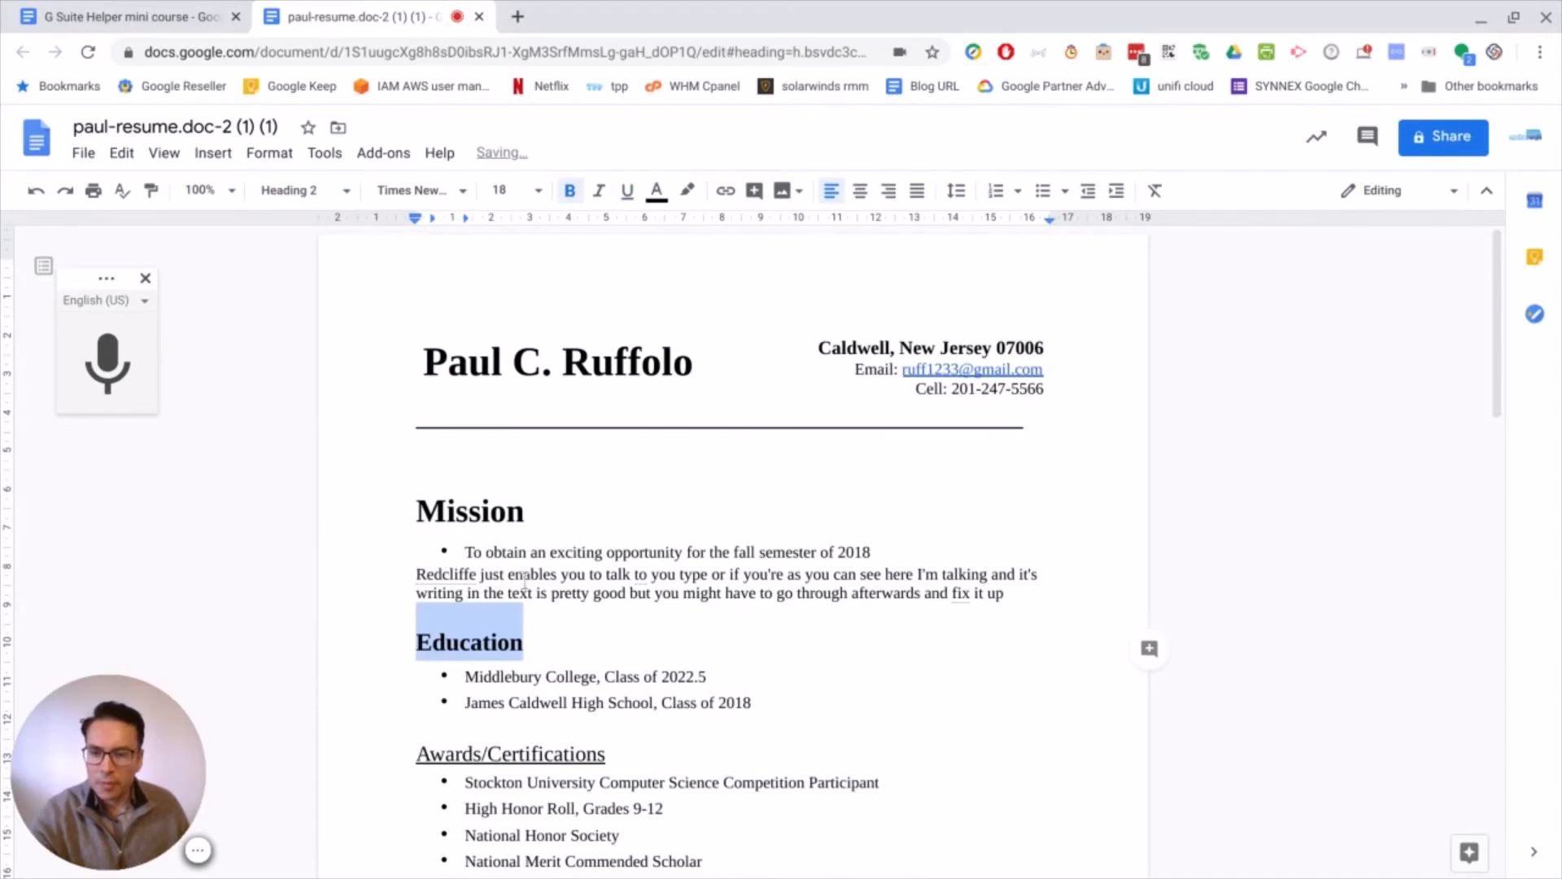
Step: Copy the Education heading's style onto the Awards/Certifications and Volunteer Experience headings, keeping Paint format active
scroll(524, 580, "down", 1)
left_click(484, 609)
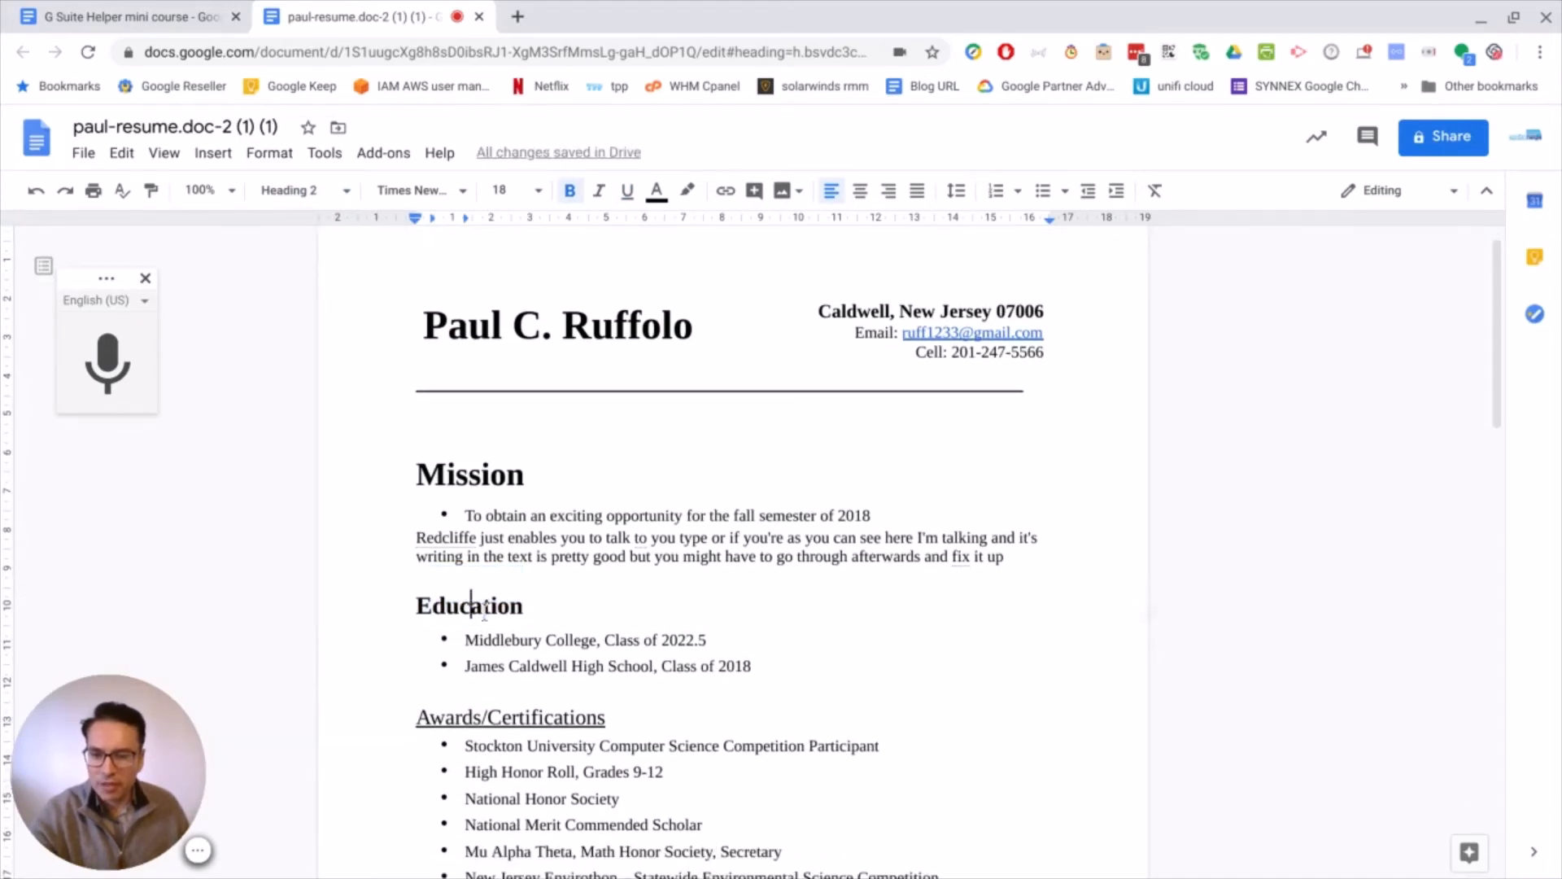
left_click(481, 608)
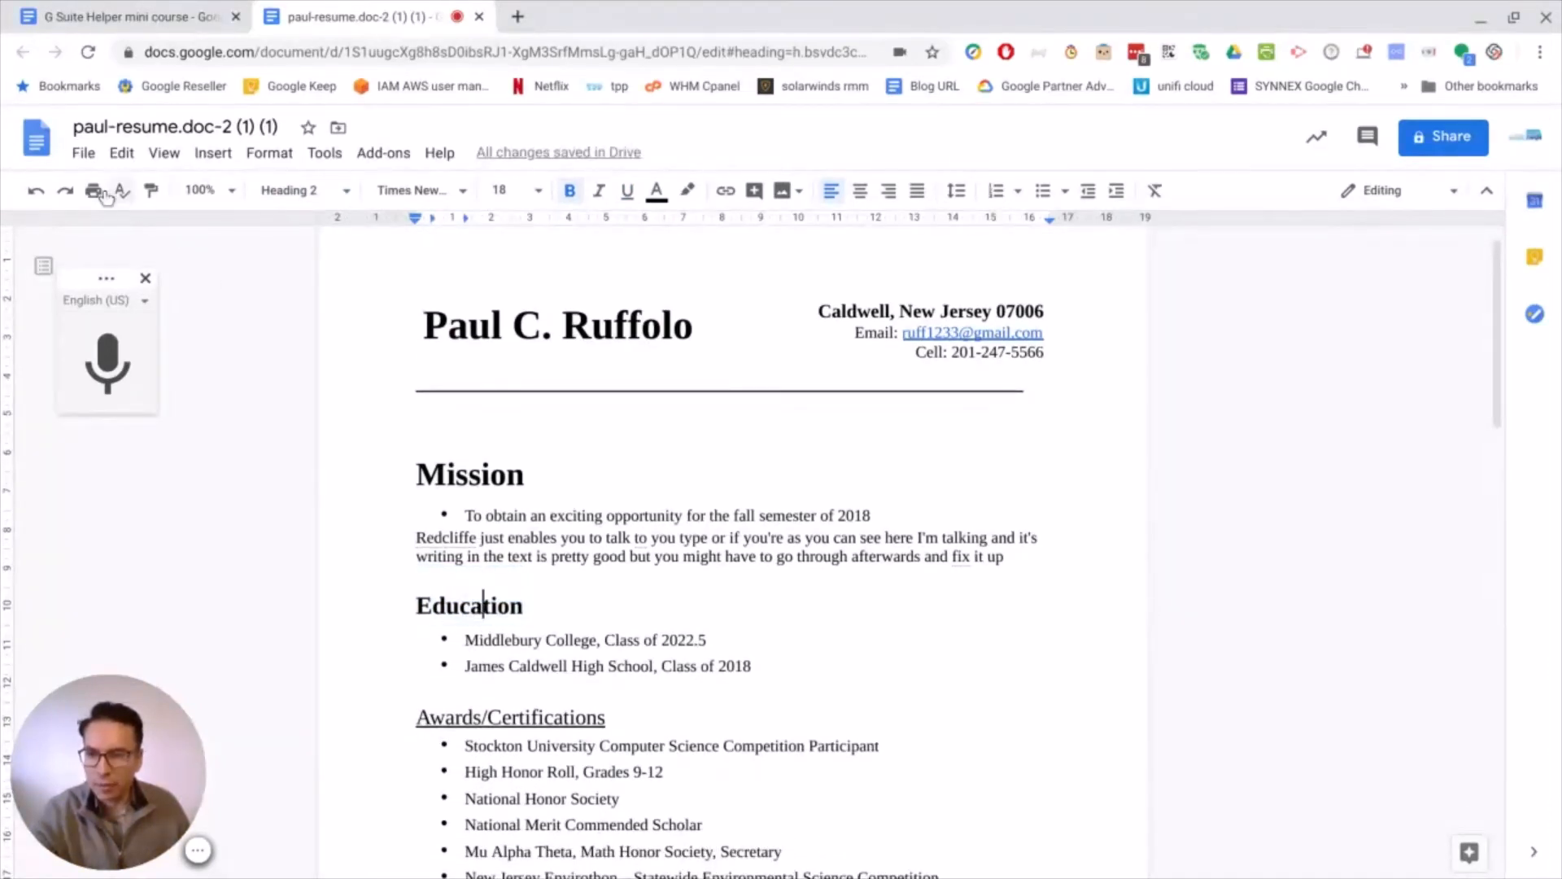
left_click(151, 192)
scroll(545, 618, "down", 2)
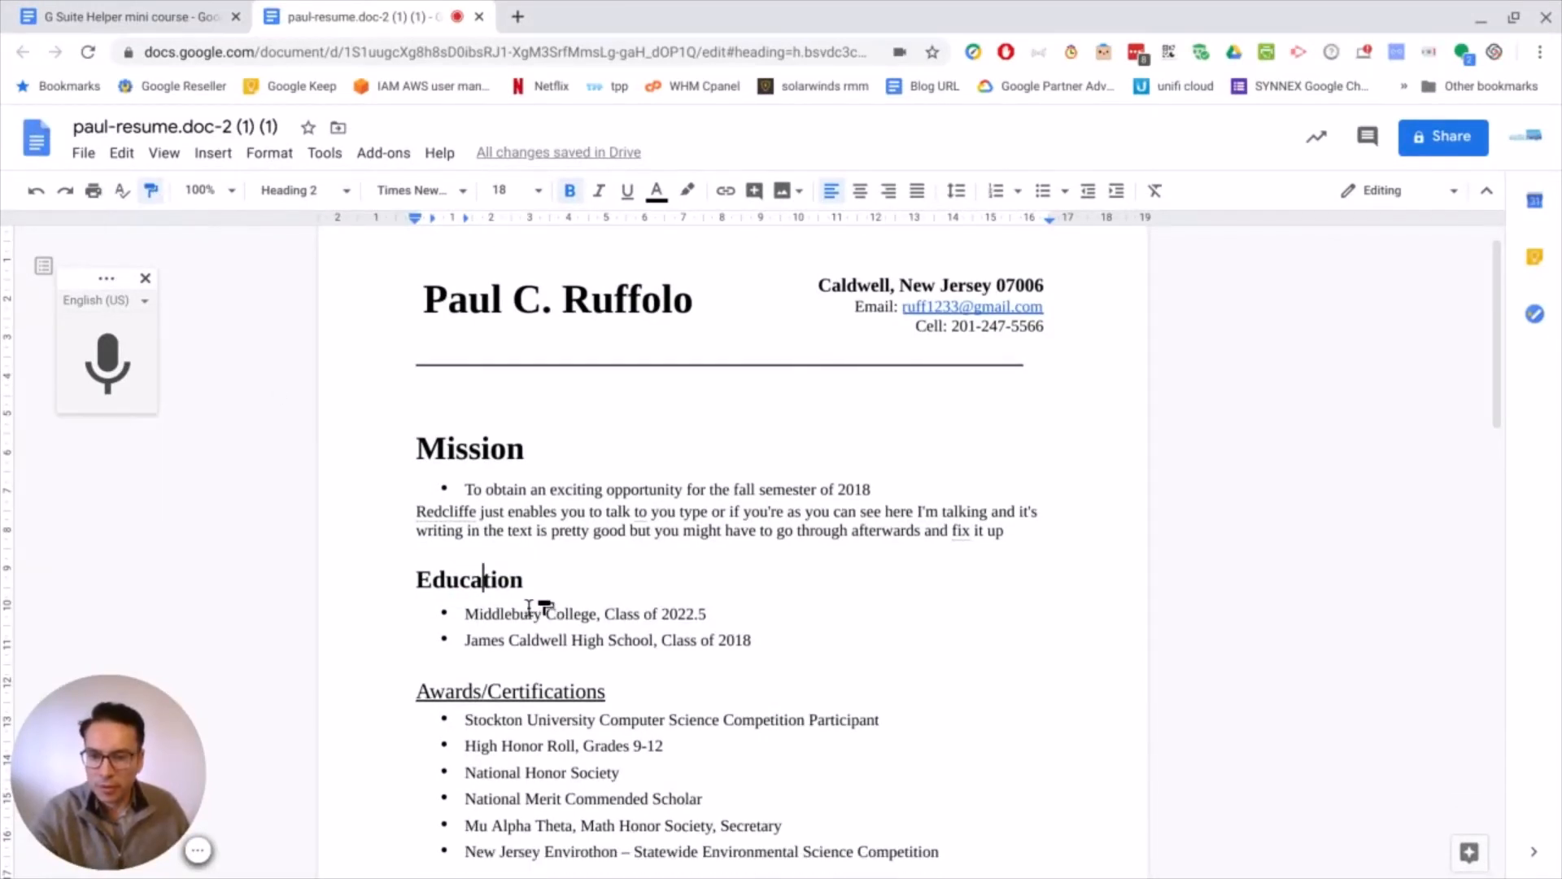
left_click(506, 596)
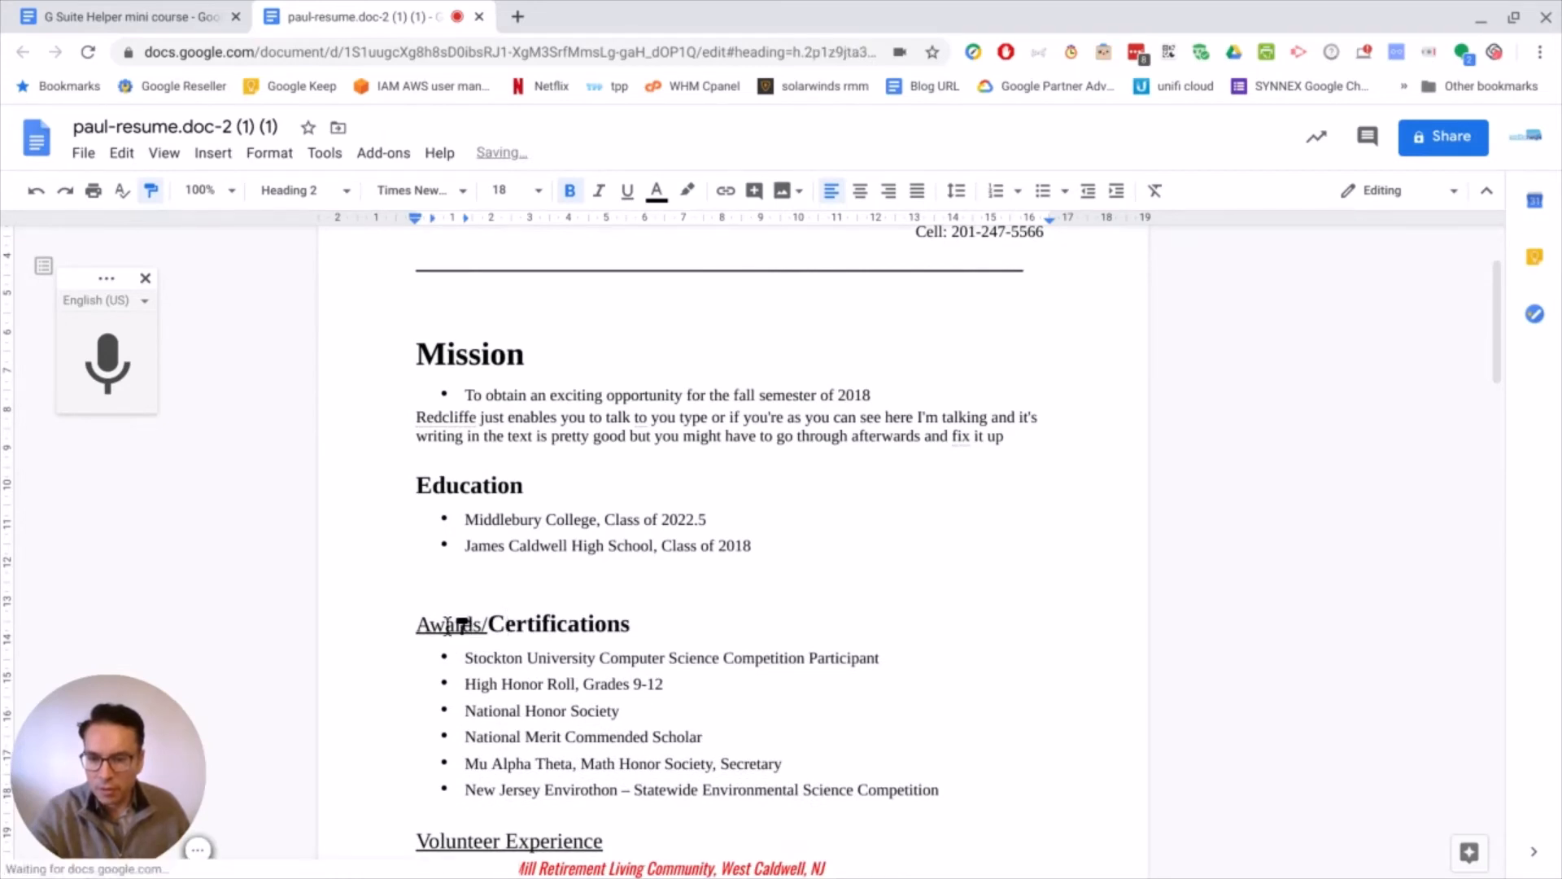
left_click(452, 624)
left_click(519, 838)
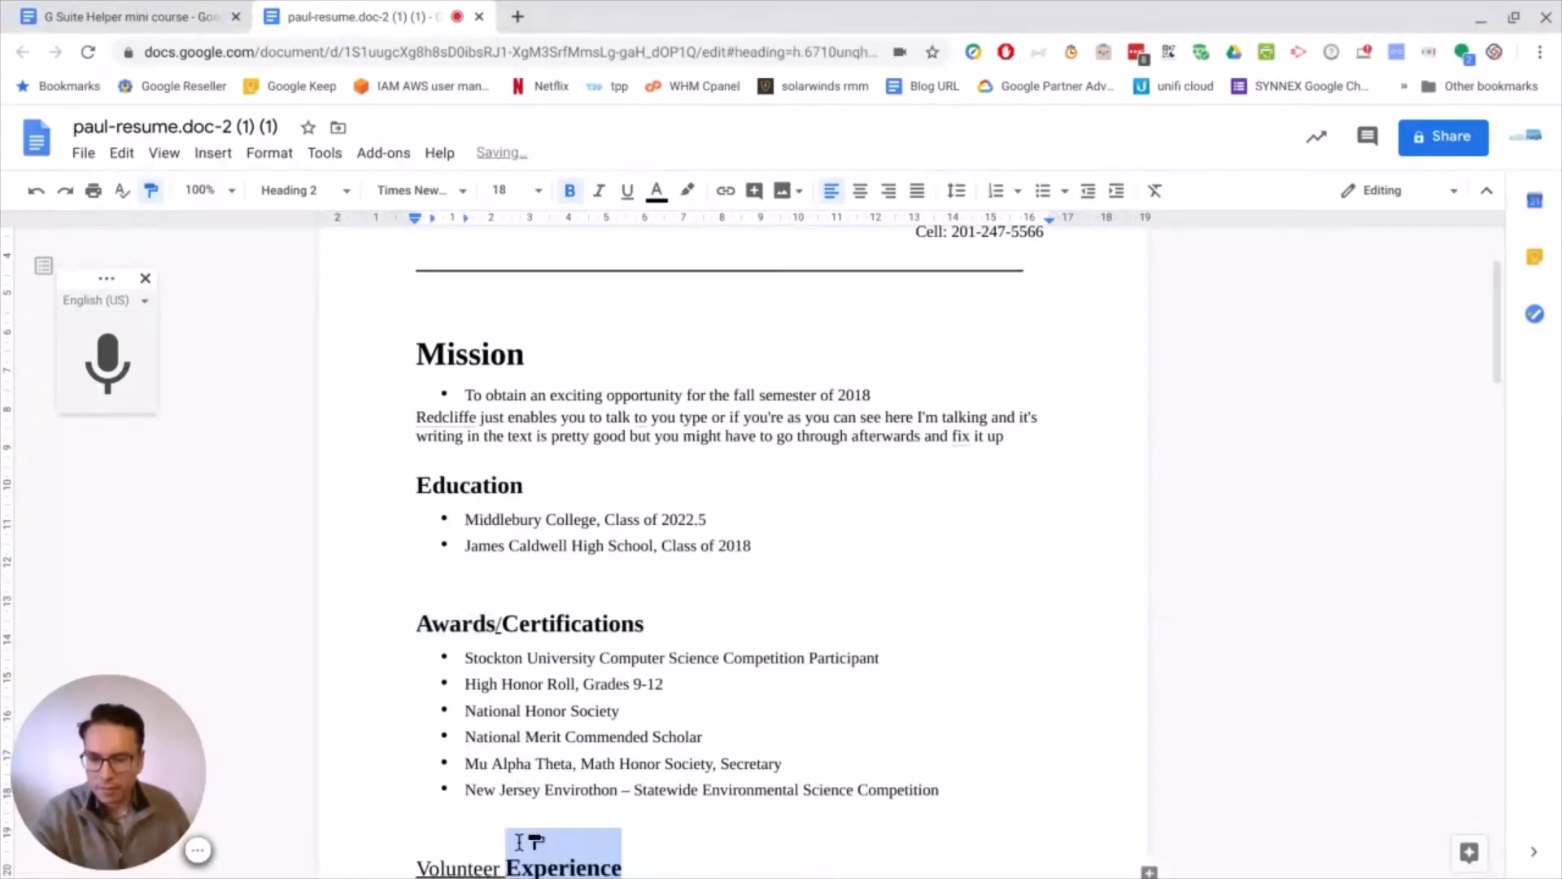
left_click(468, 850)
Step: Paint the same heading style onto the Athletics and Work Experience headings, and turn Paint format off
scroll(505, 821, "down", 2)
scroll(537, 777, "down", 10)
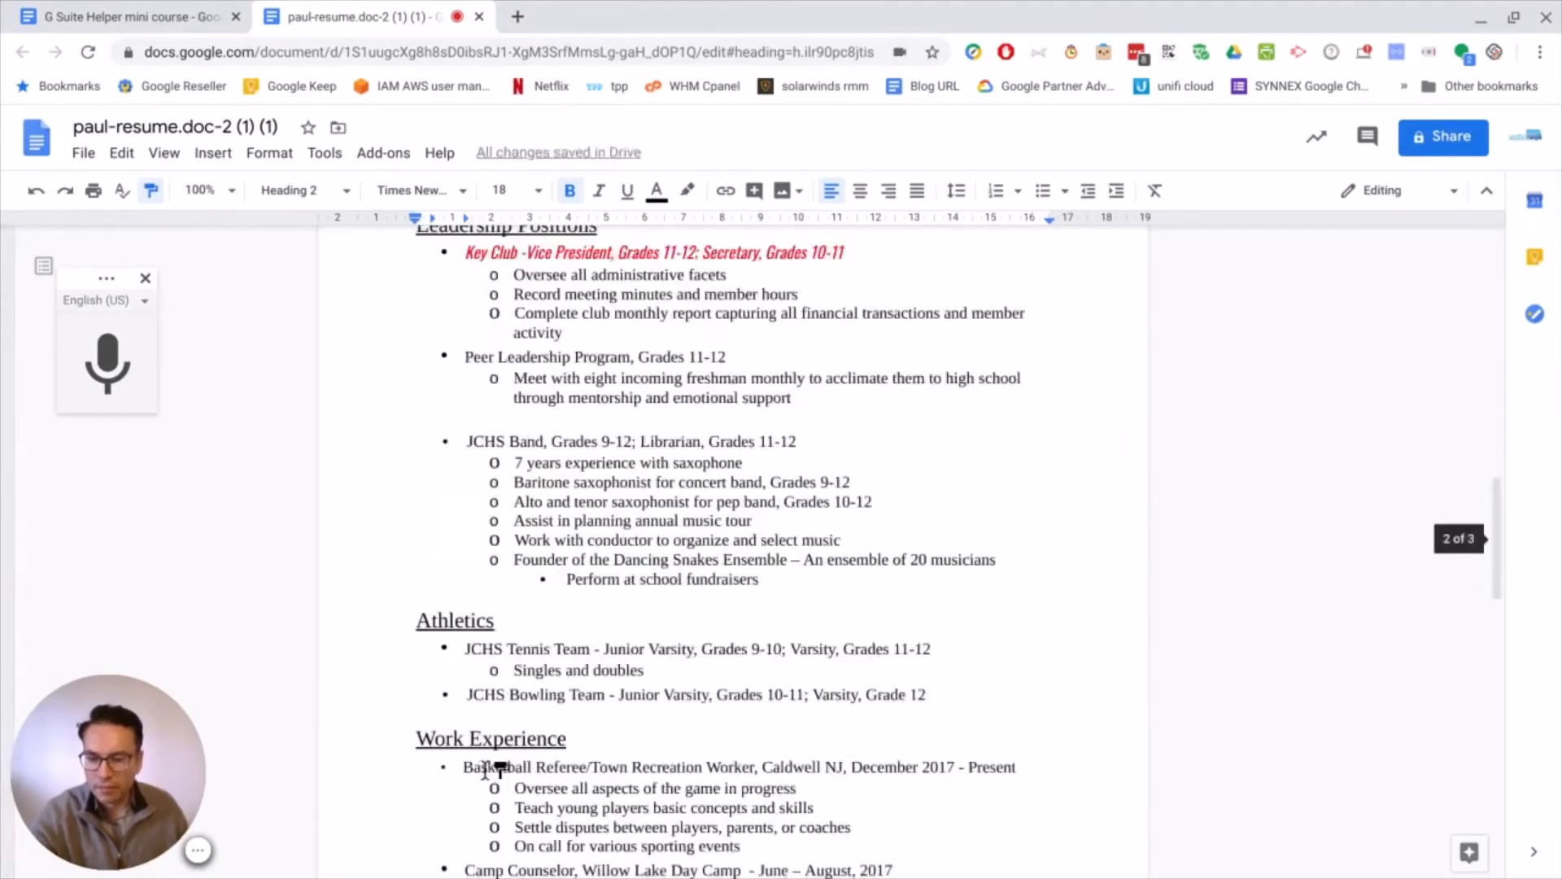
left_click(462, 620)
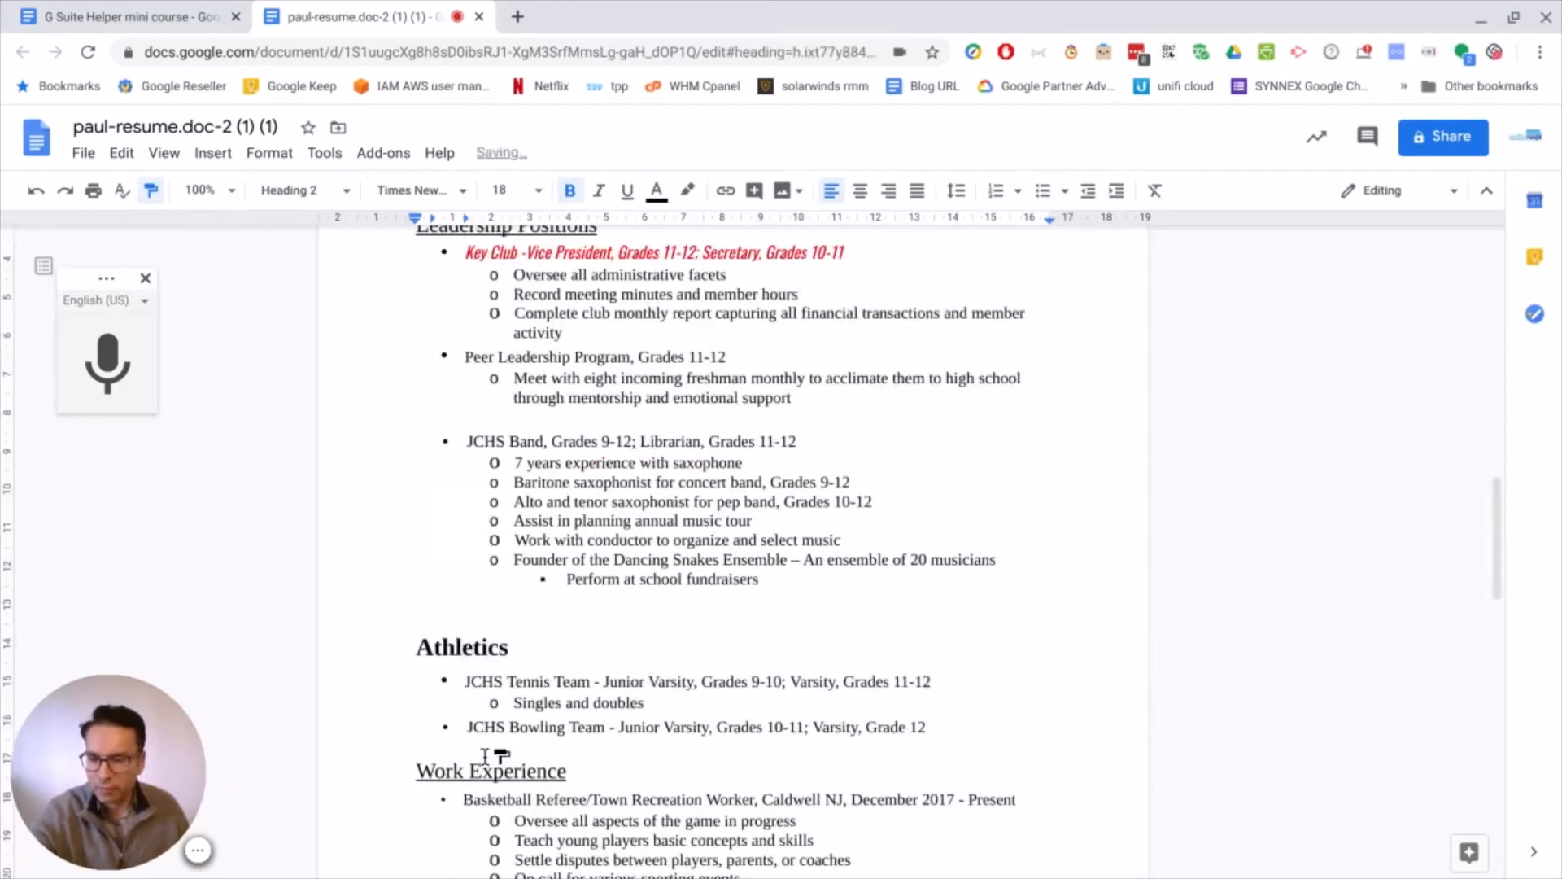
left_click(491, 770)
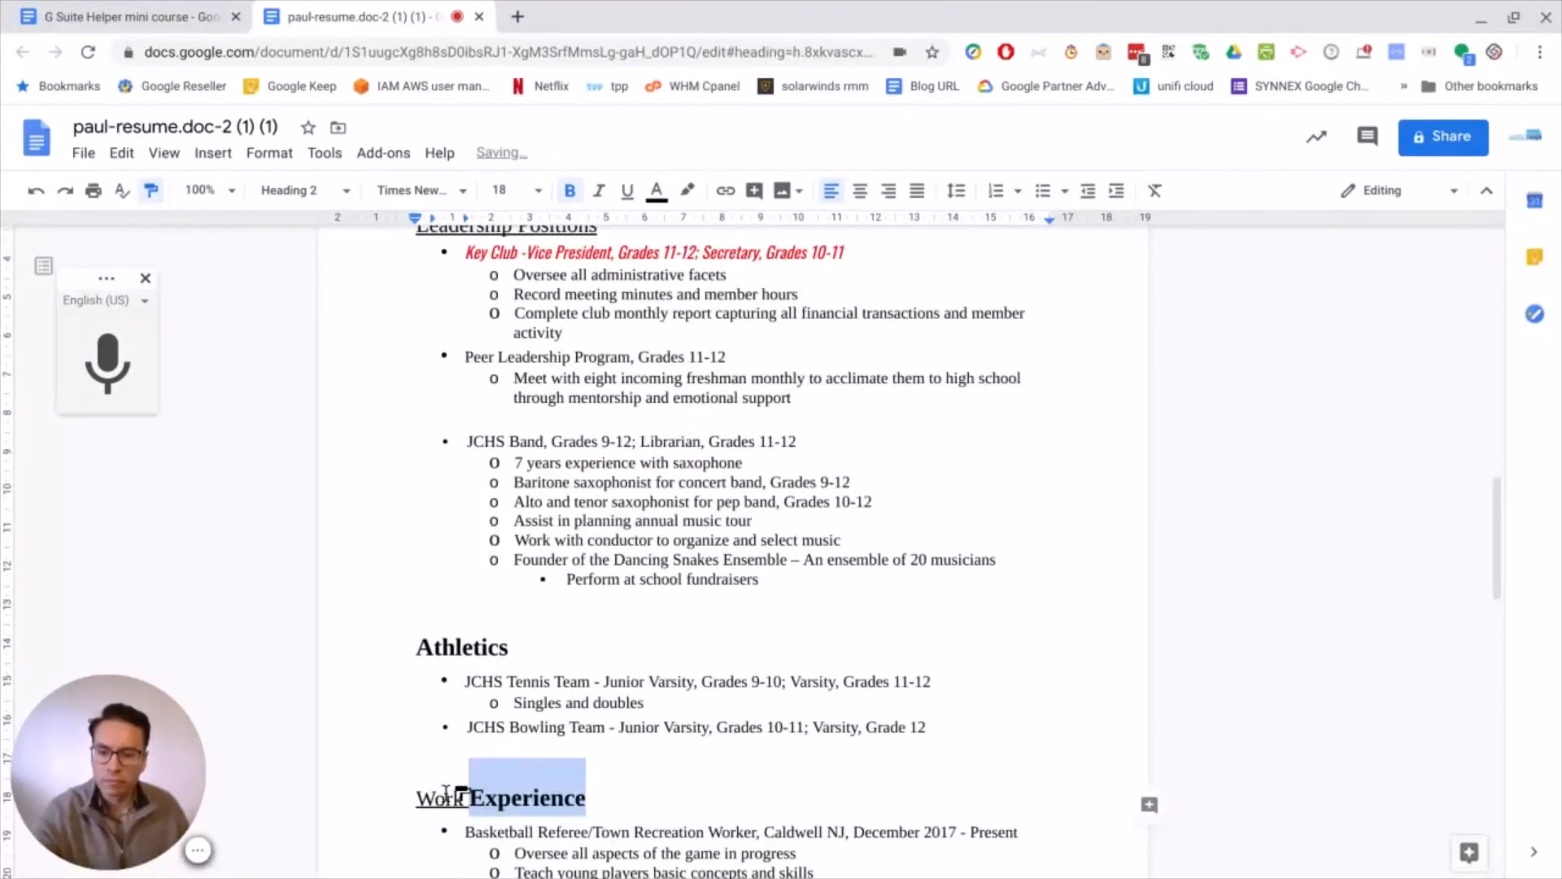
left_click(453, 781)
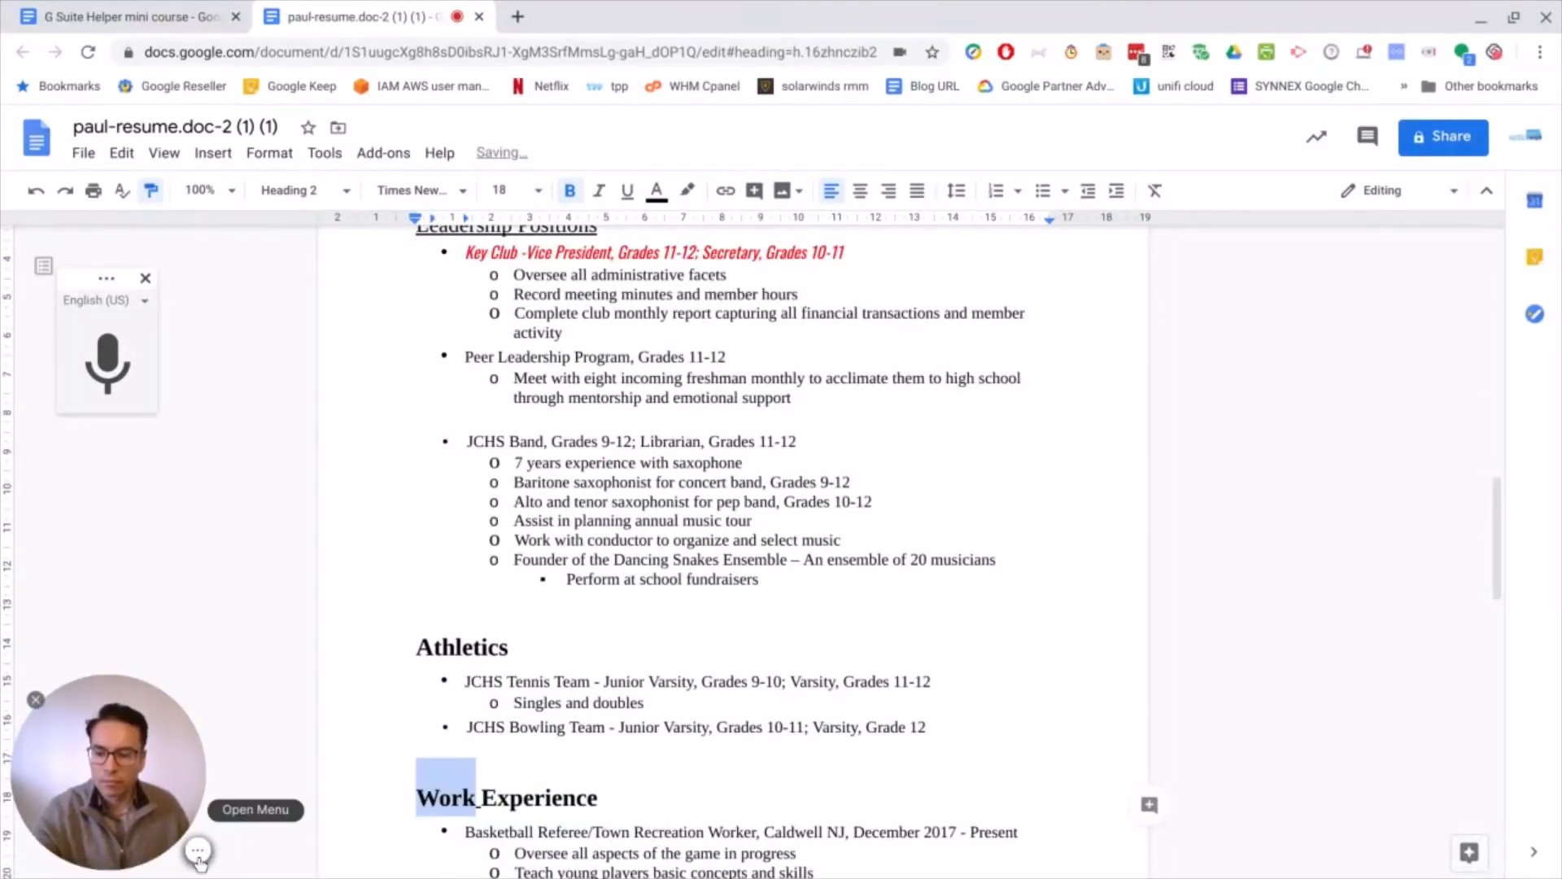
scroll(480, 593, "up", 10)
scroll(496, 570, "up", 4)
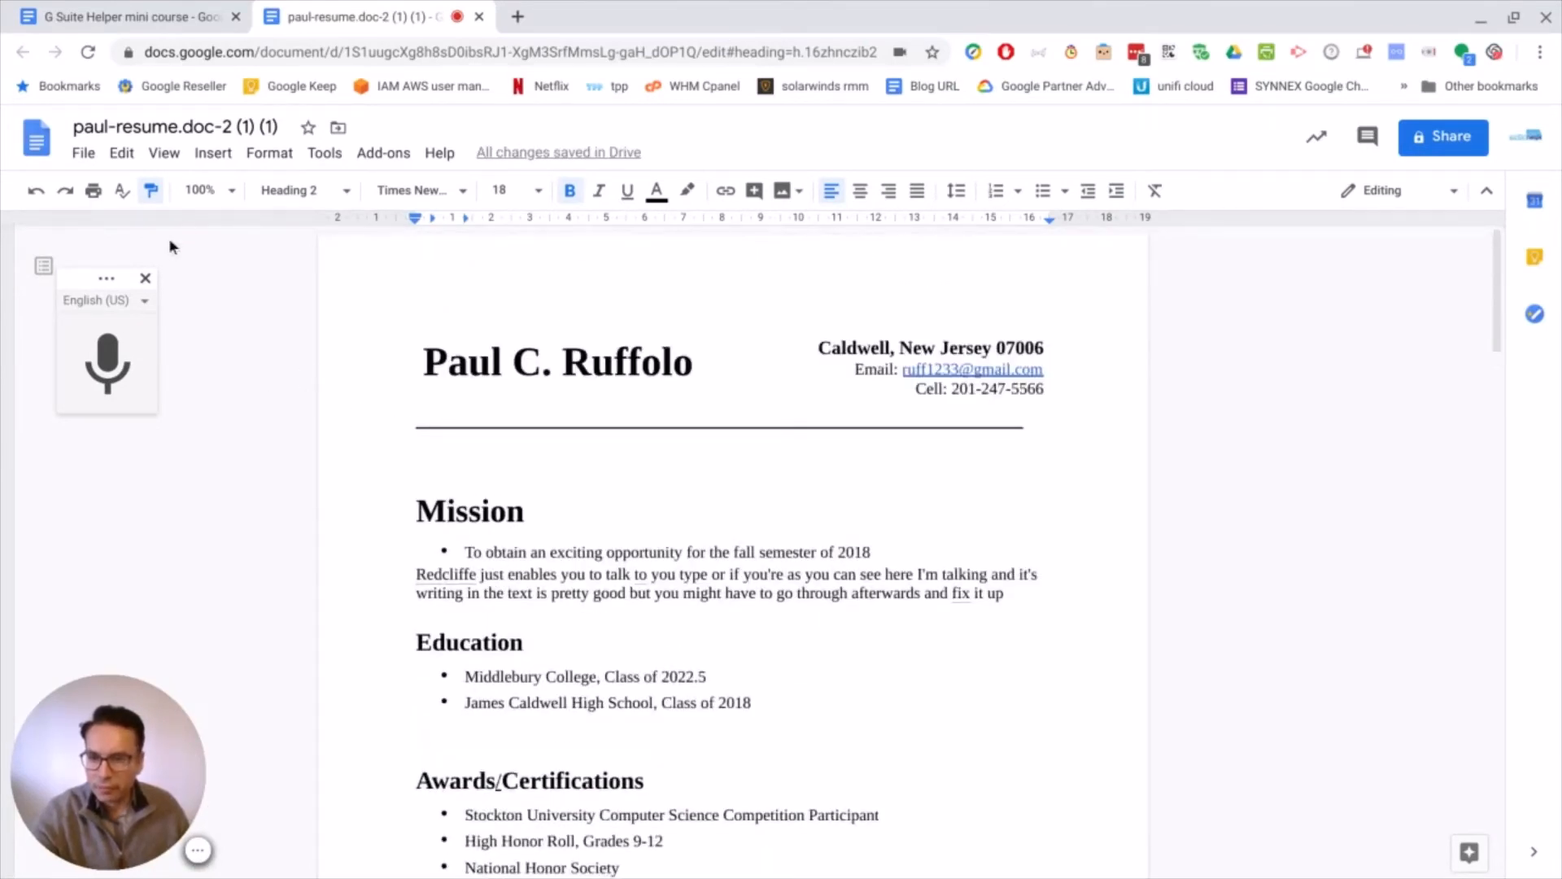
left_click(149, 197)
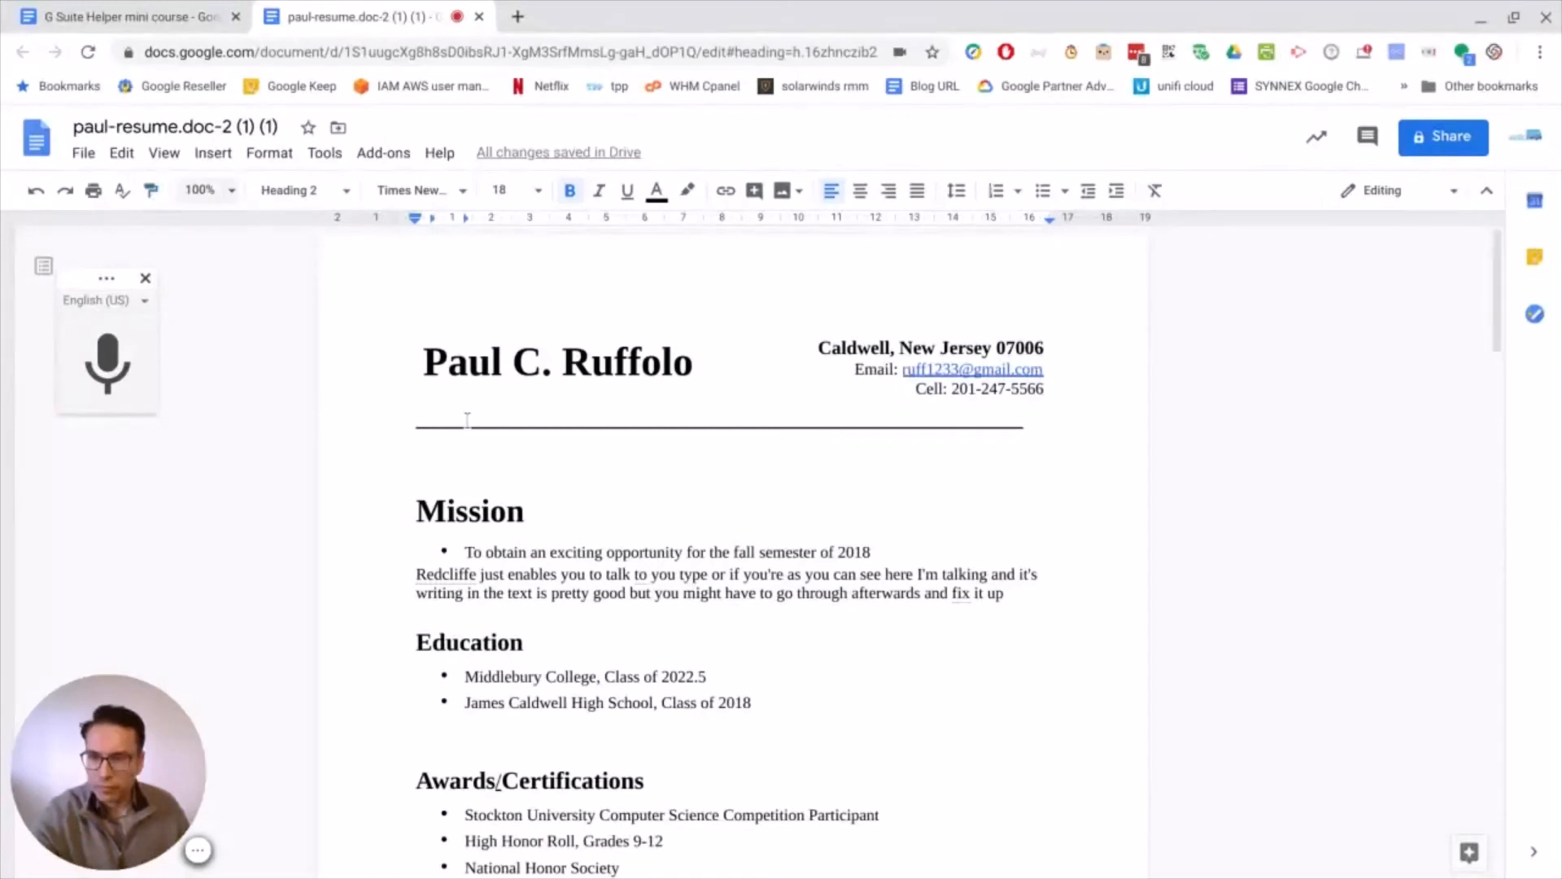
Step: Add a blank line above the Mission heading and insert a table of contents with blue links there
left_click(506, 475)
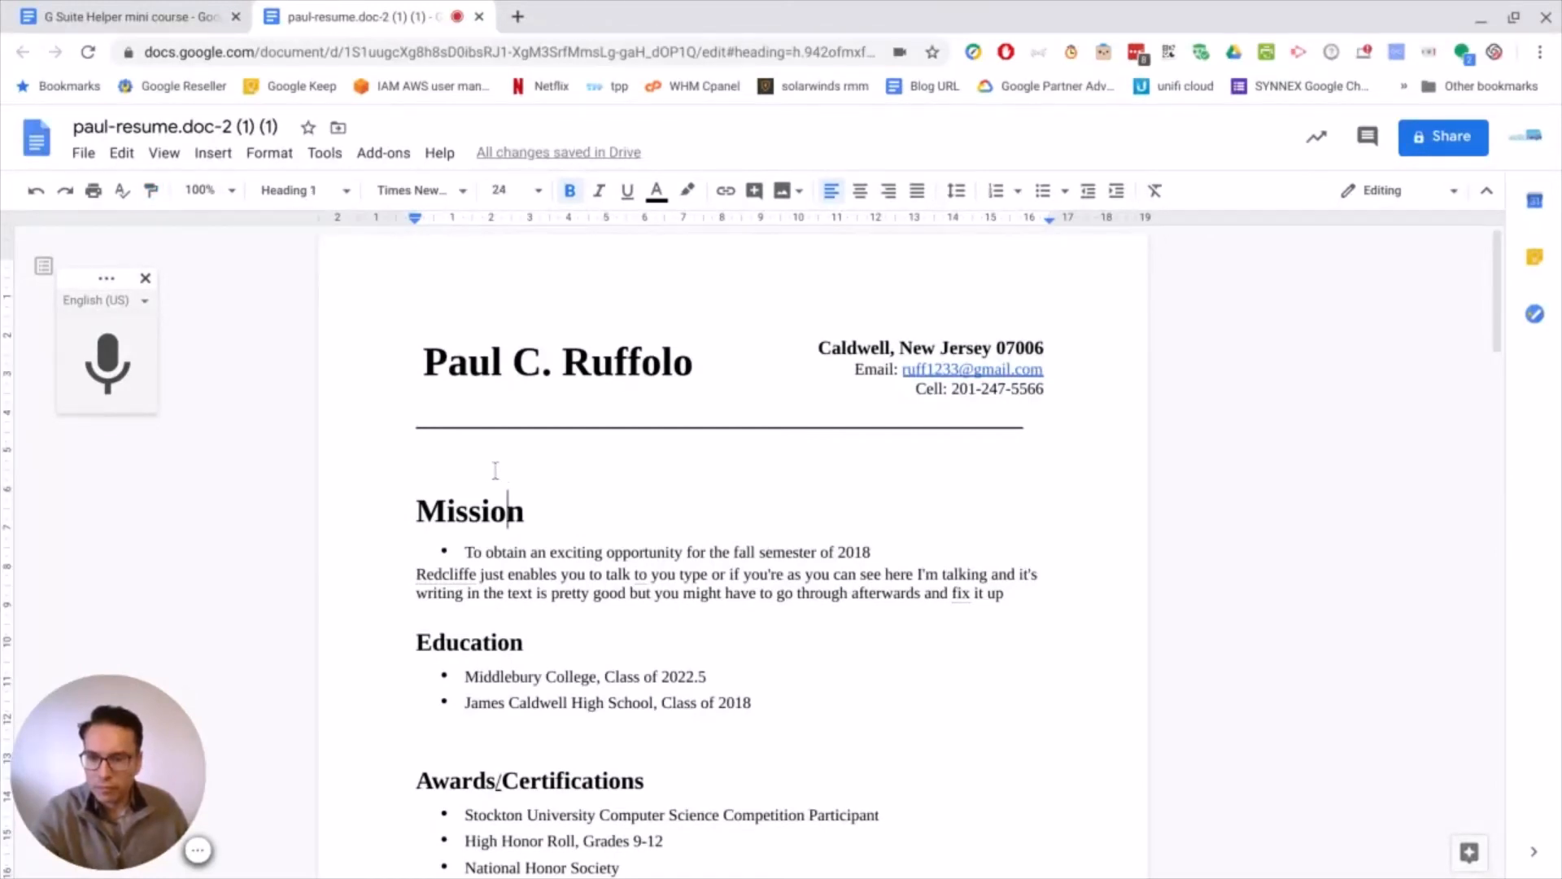
left_click(419, 475)
key("Return")
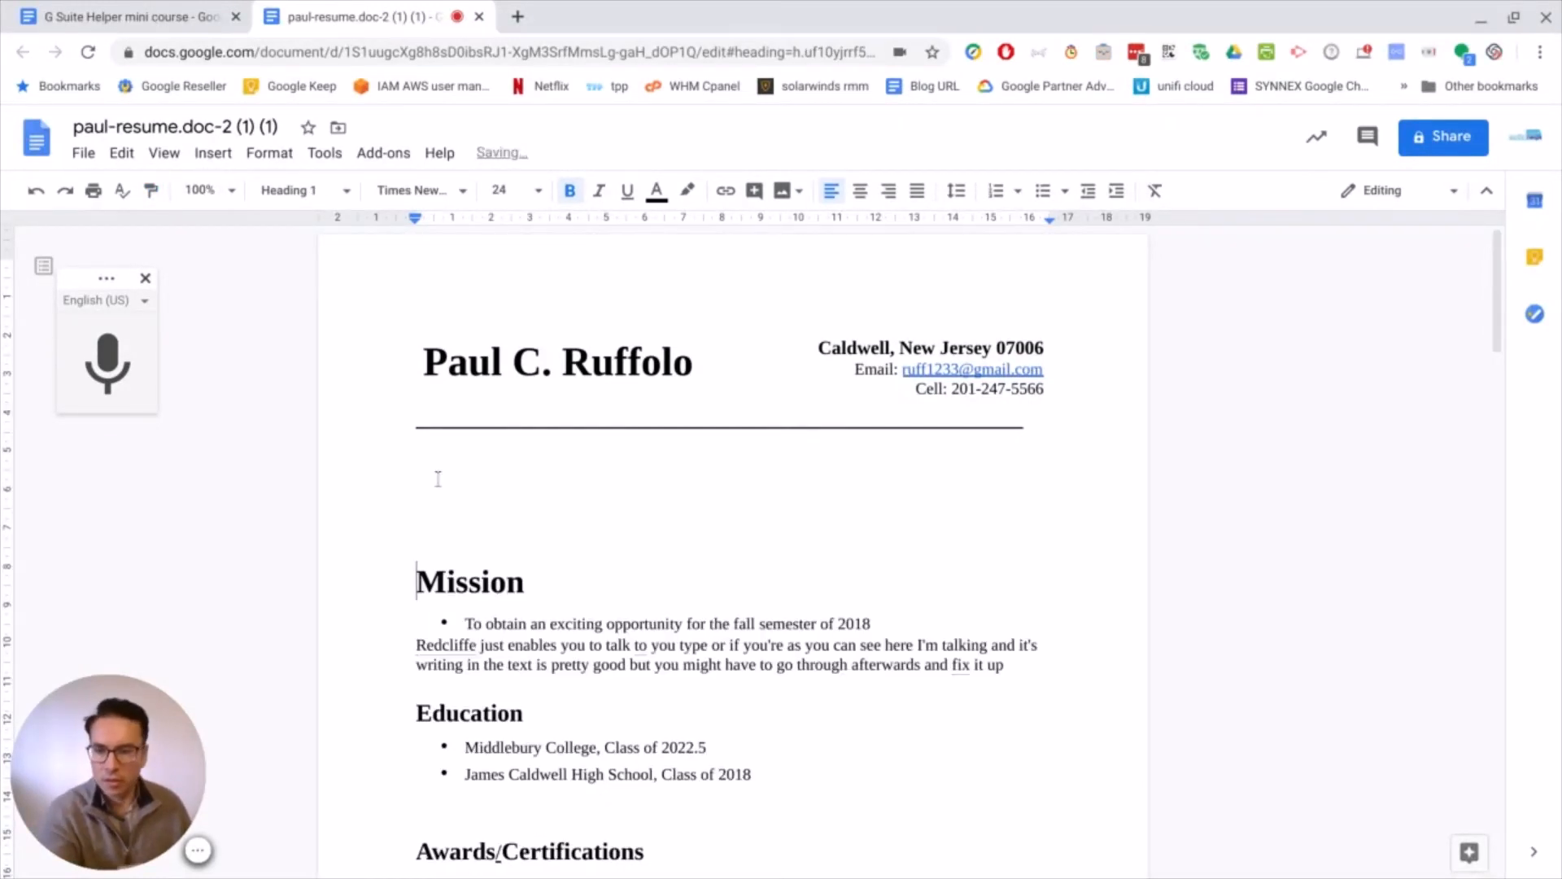
left_click(328, 155)
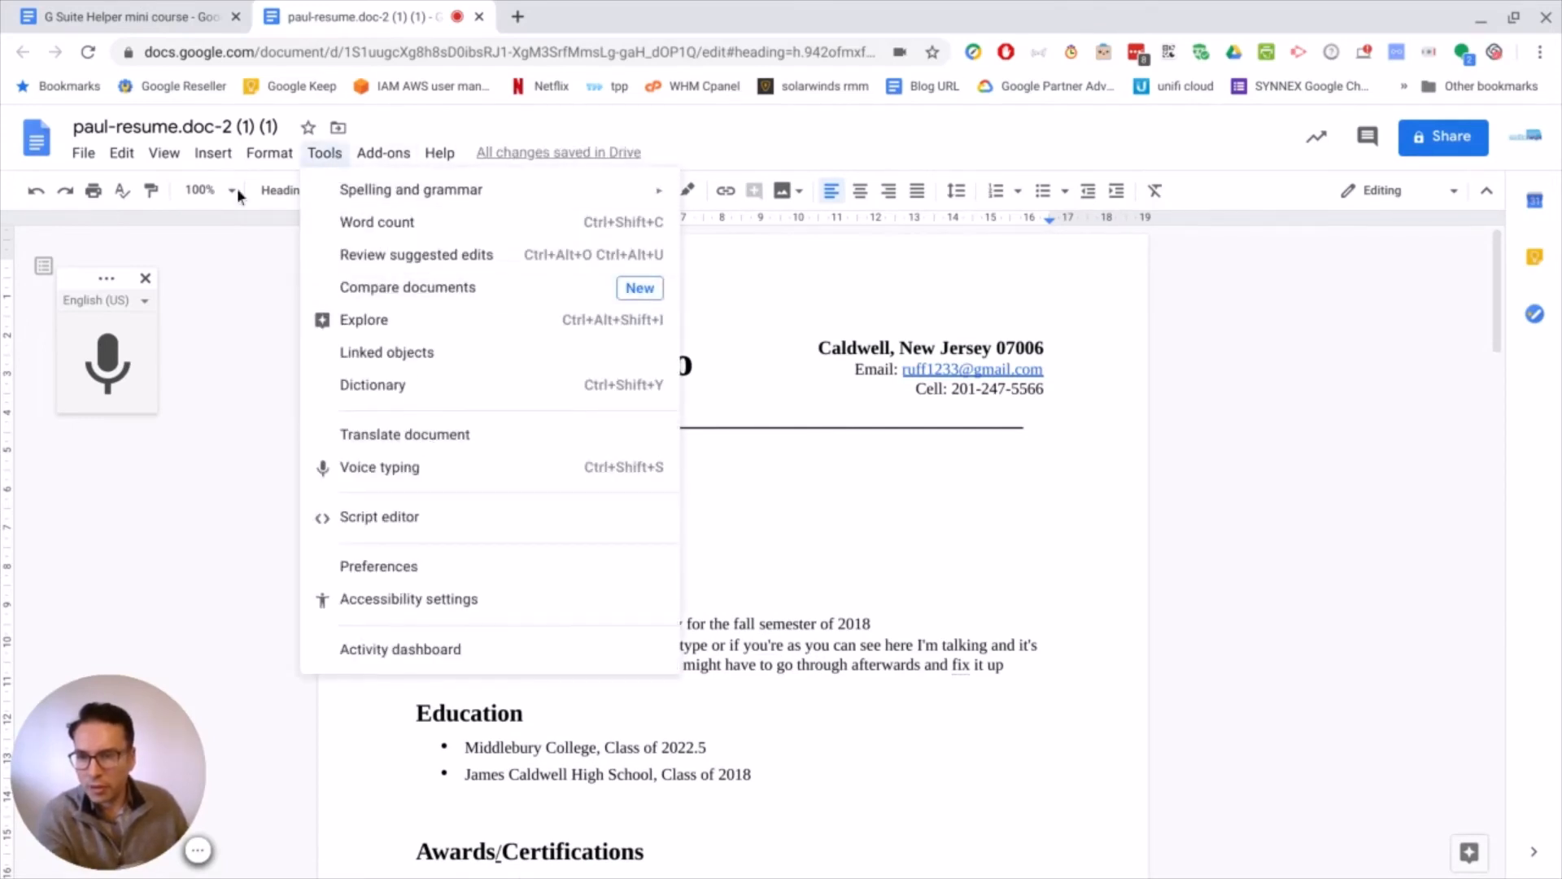
mouse_move(222, 154)
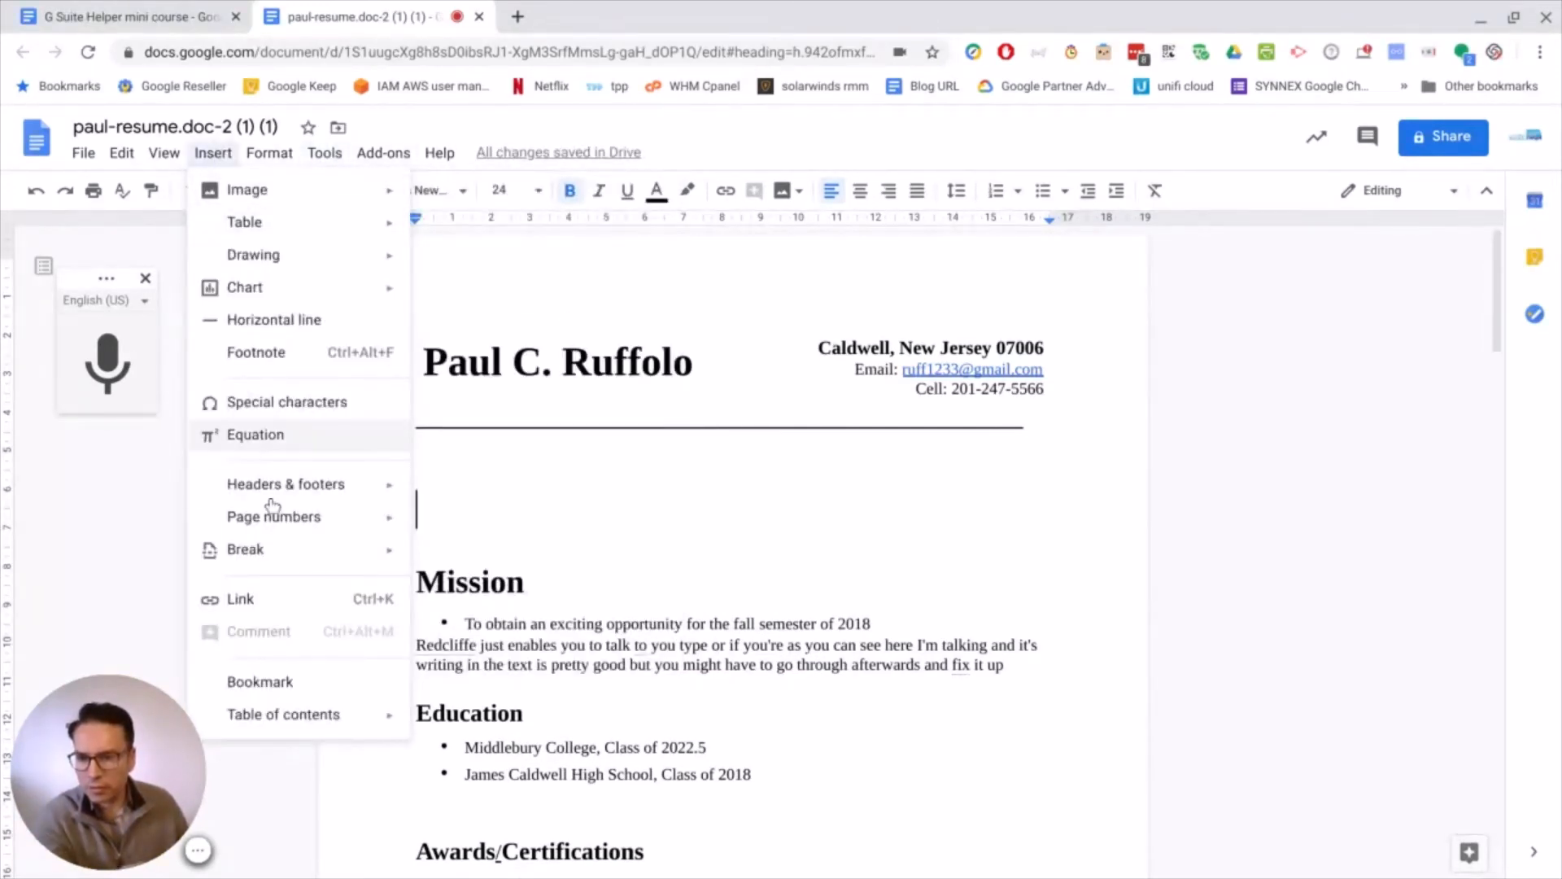
mouse_move(301, 724)
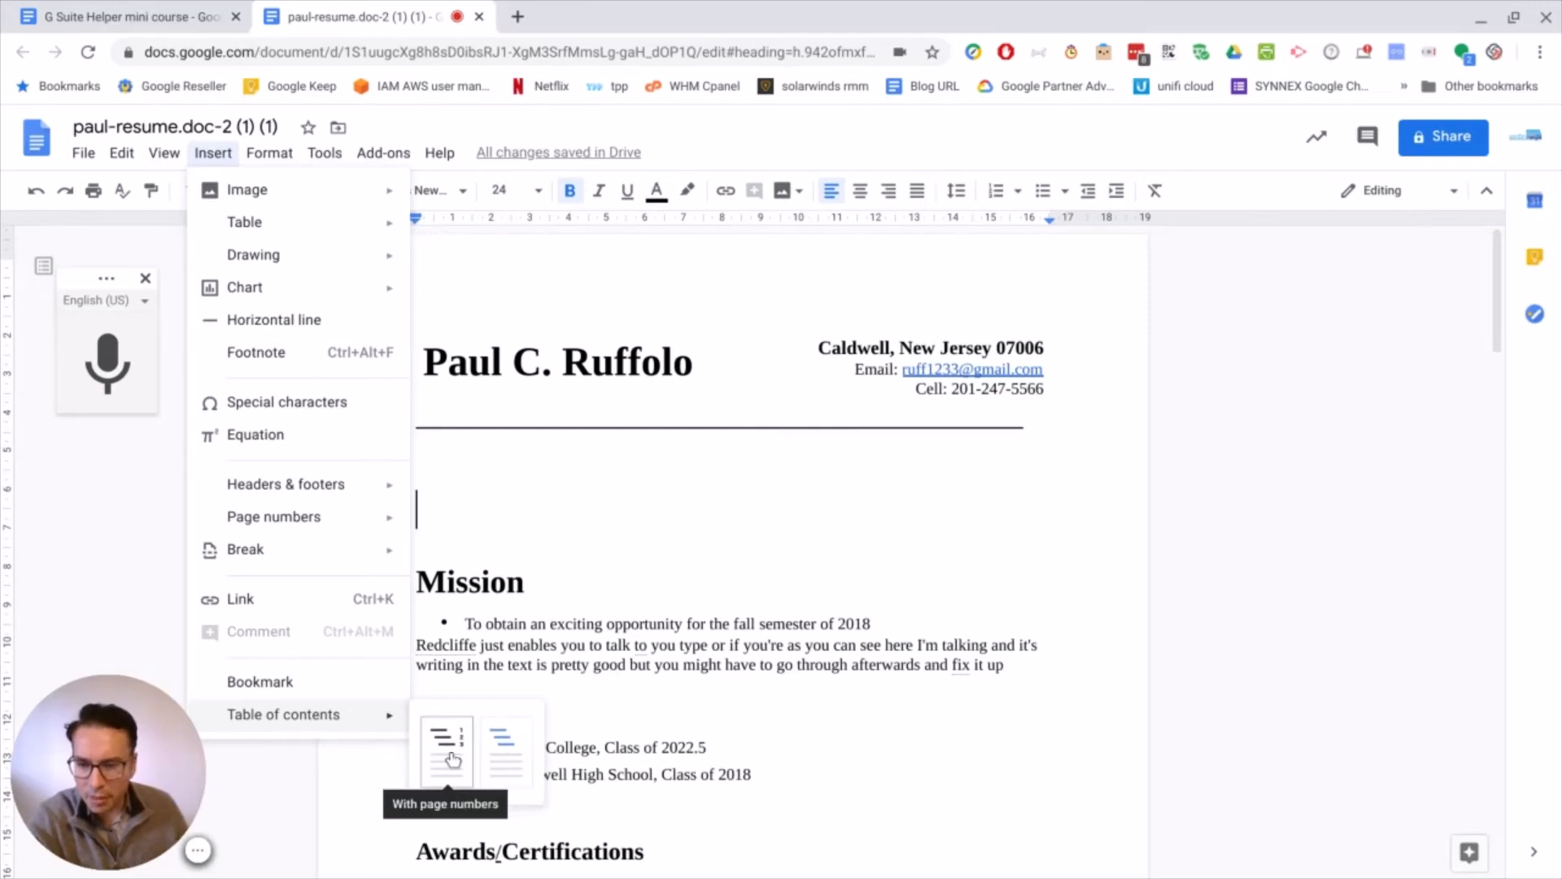
left_click(504, 706)
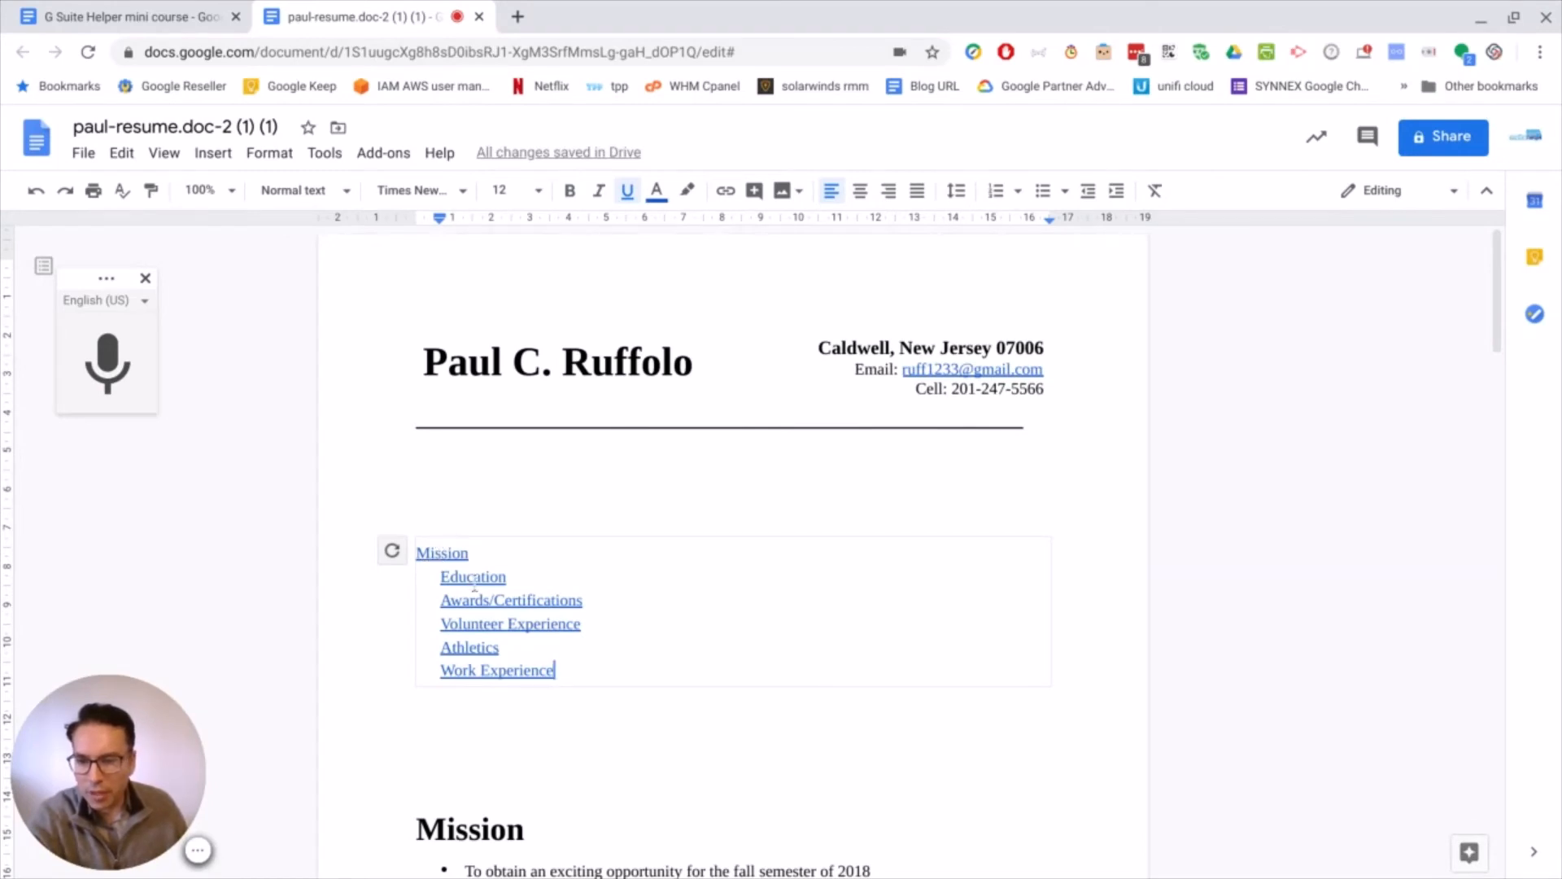
Step: Follow the Volunteer Experience link in the table of contents to its section, and return towards the start of the document
left_click(466, 625)
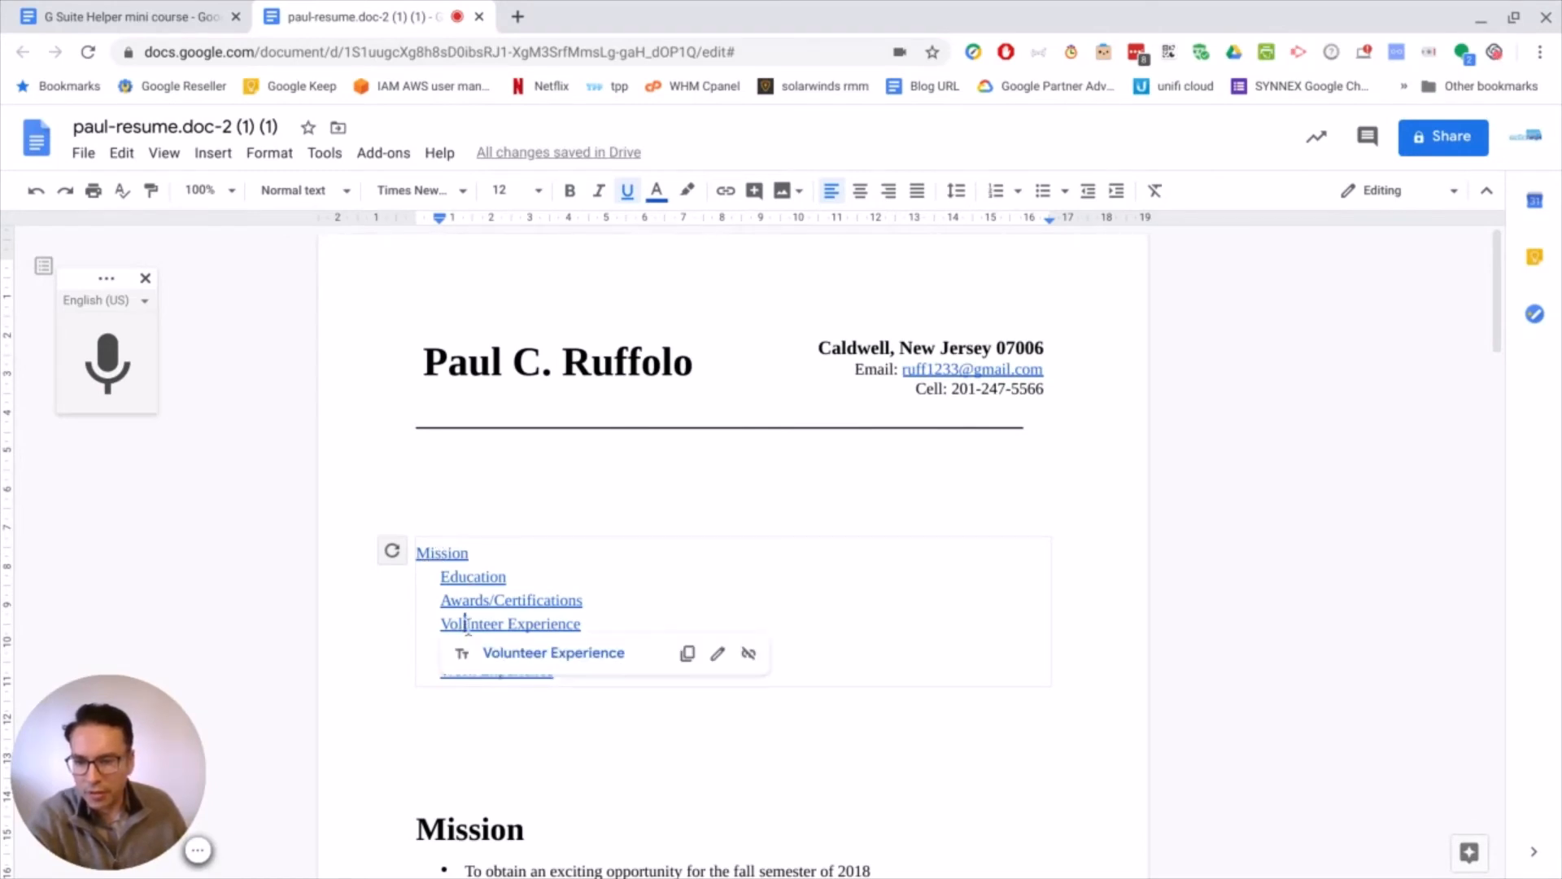
left_click(516, 651)
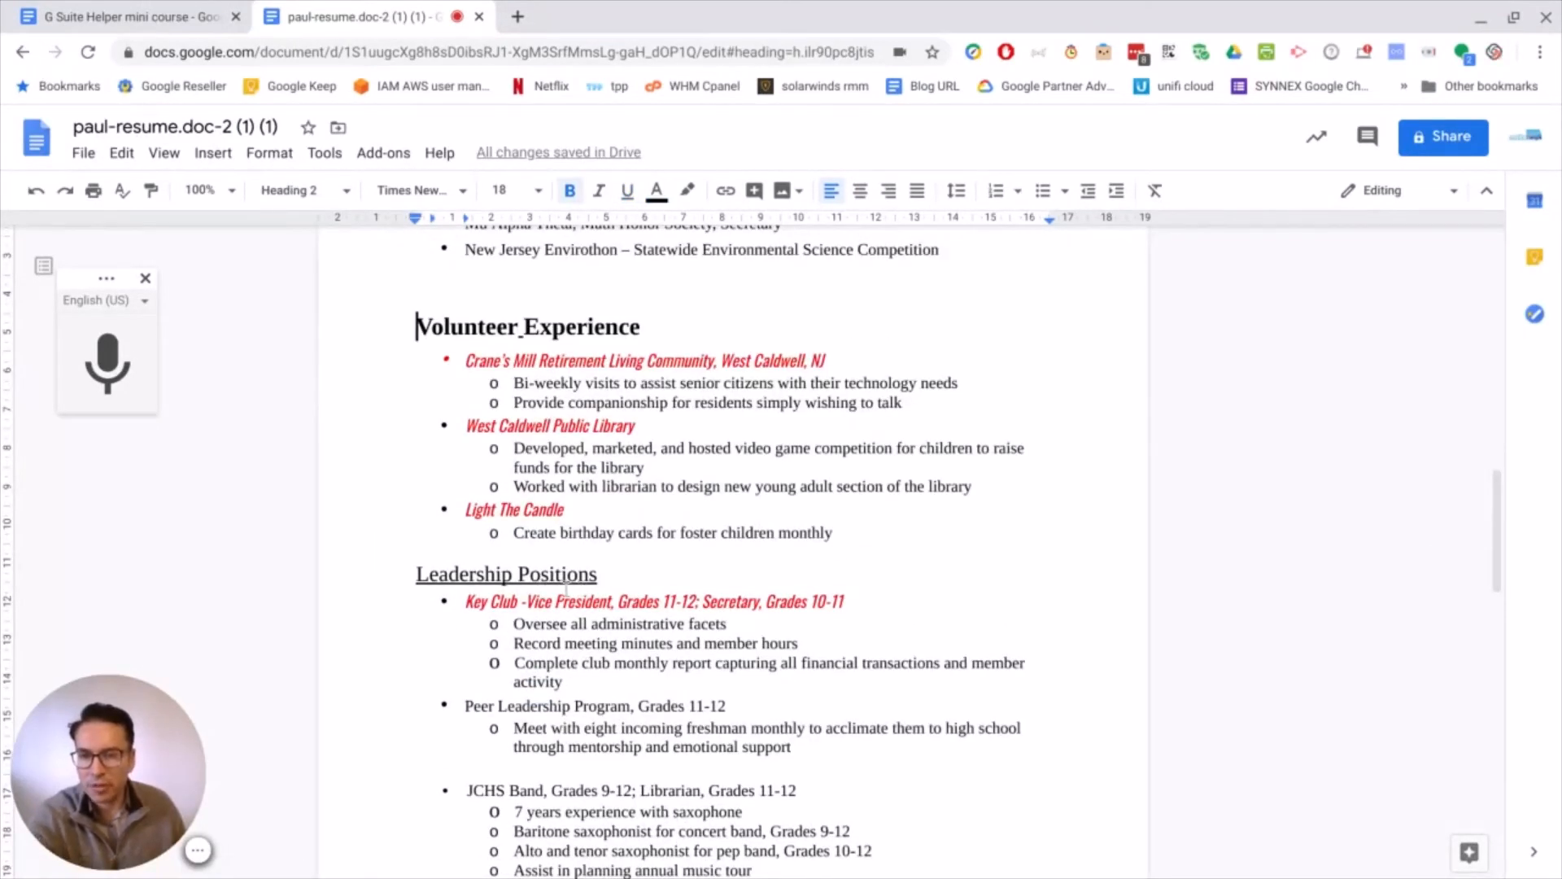
scroll(646, 593, "up", 3)
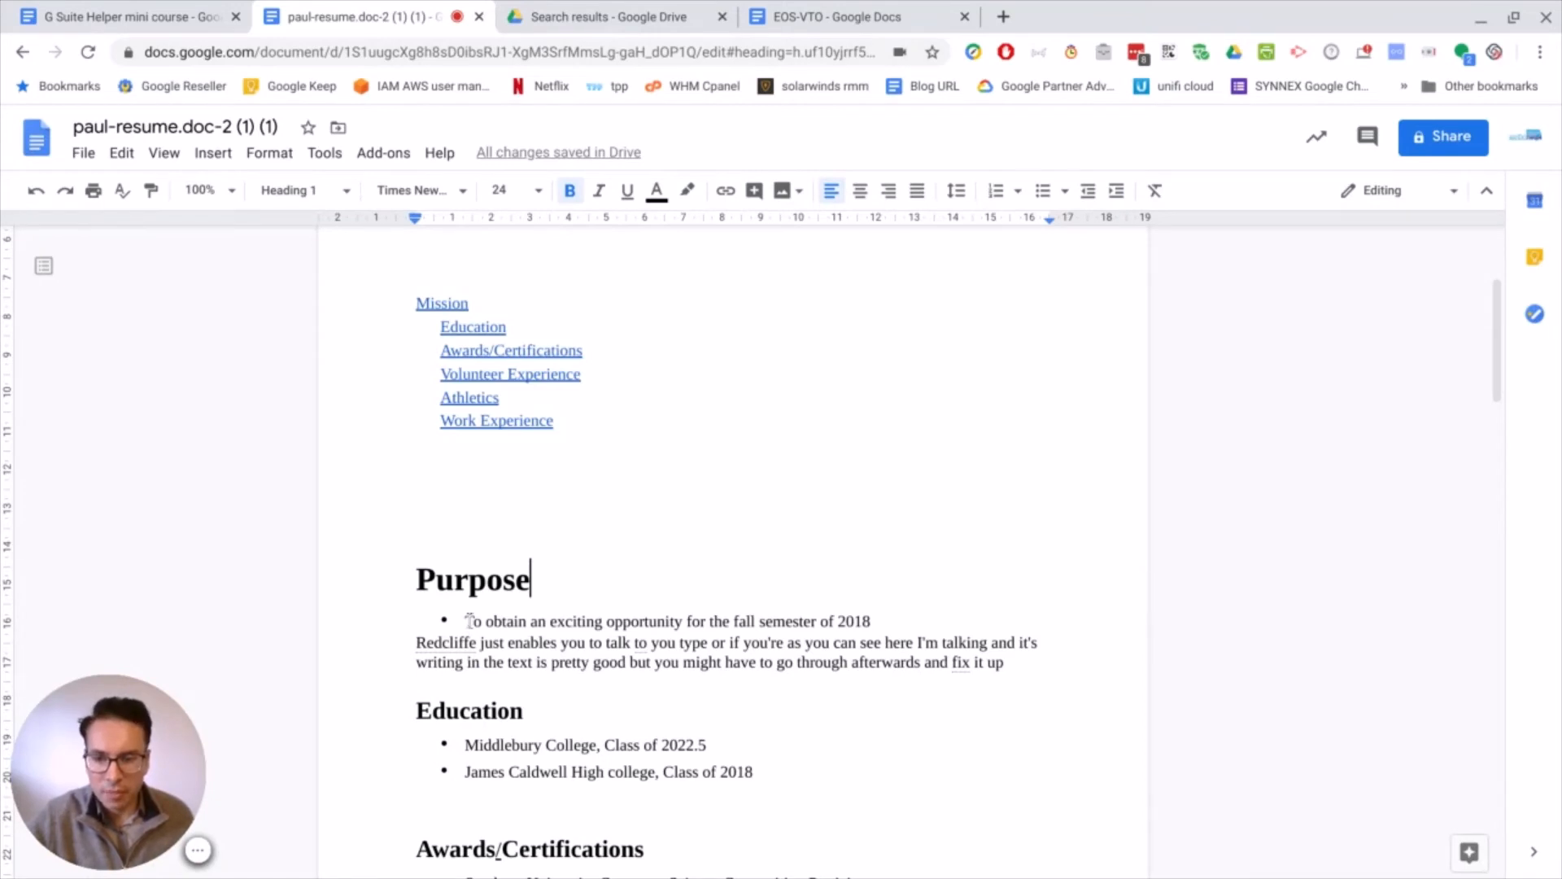
Step: Add the comment "this needs work" to the bullet and paragraph under the Purpose heading
left_click_drag(480, 622, 1021, 669)
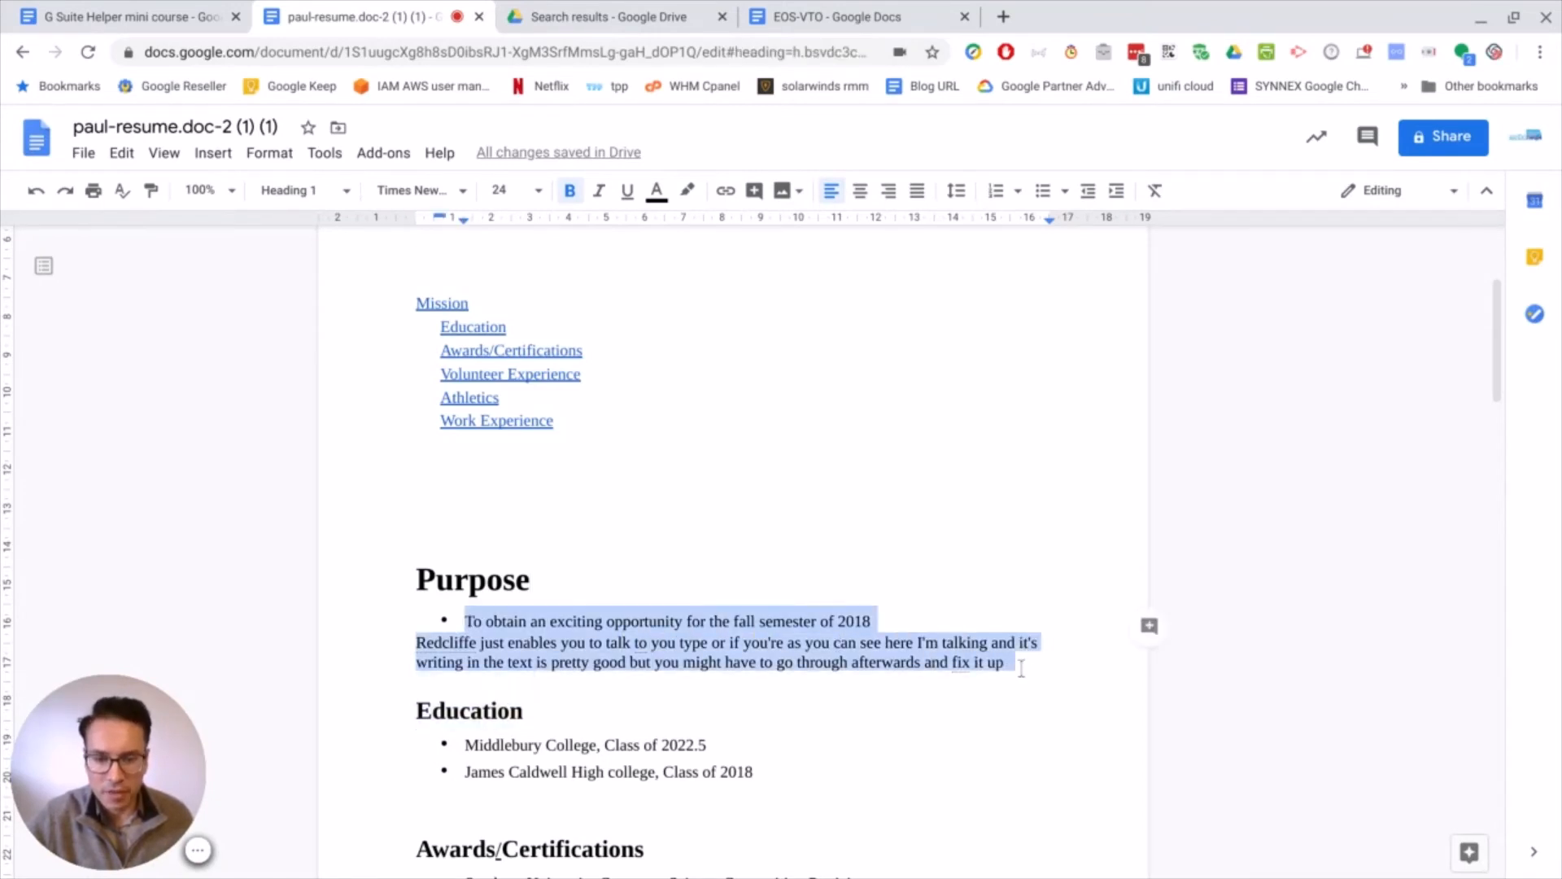
left_click(1149, 624)
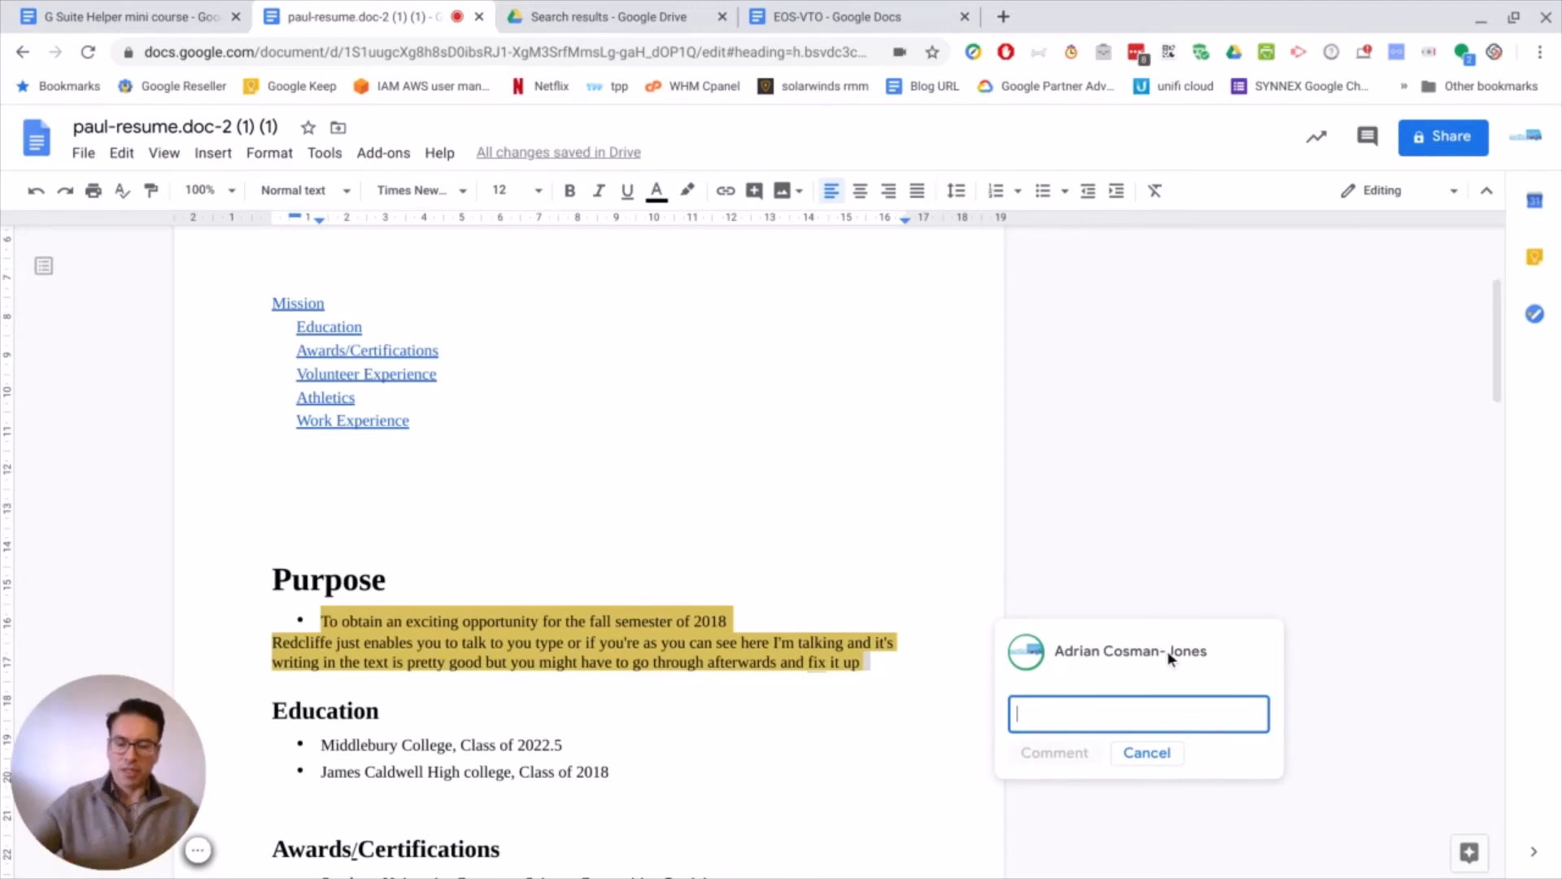
mouse_move(1167, 651)
type("thi")
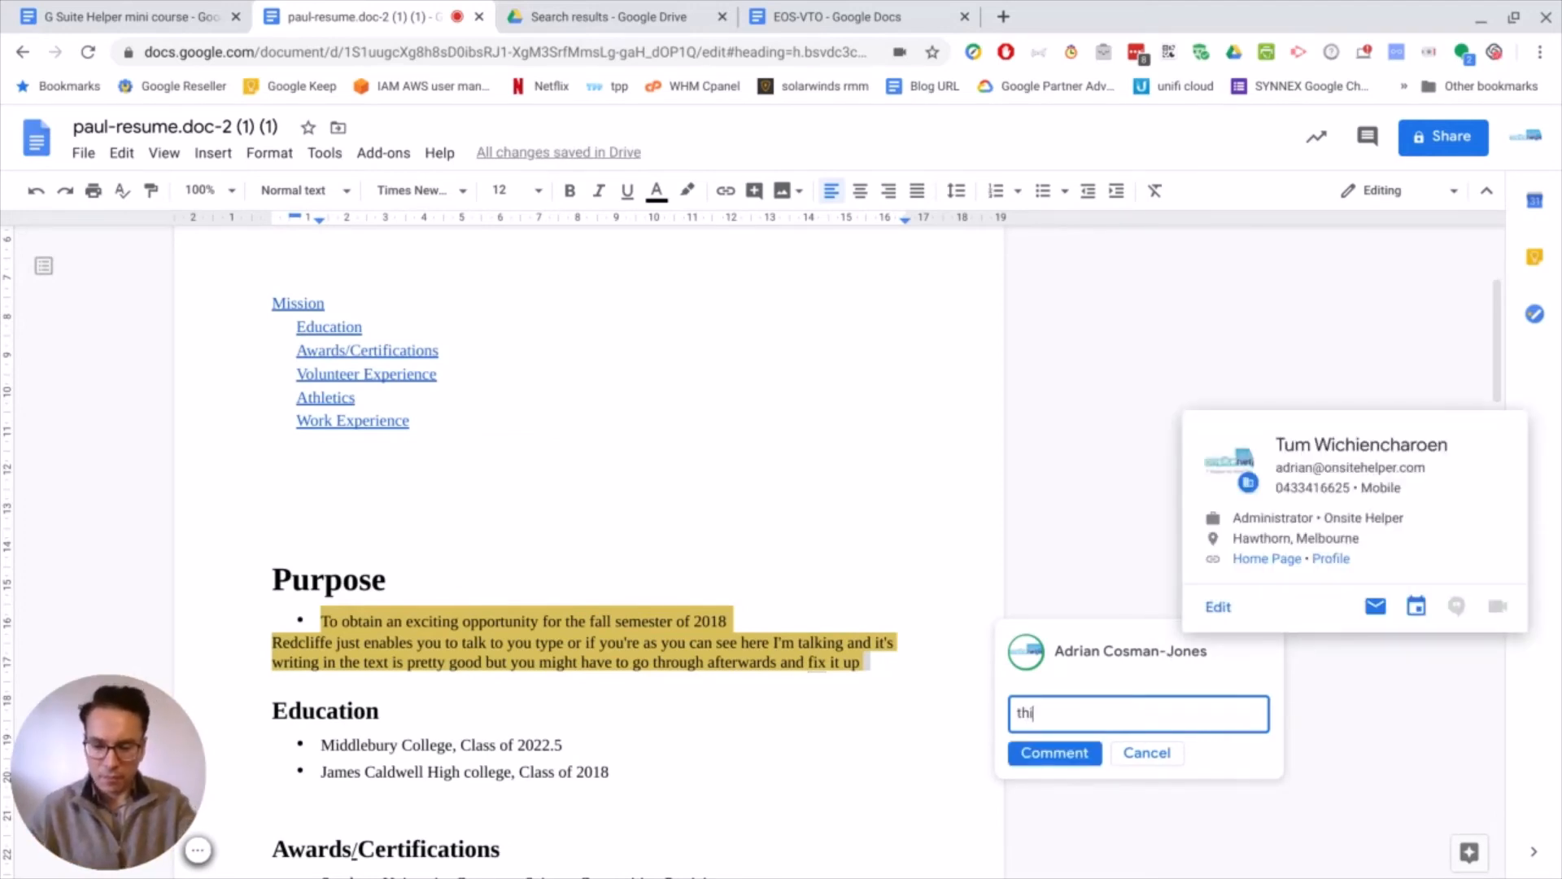
type("s needs work")
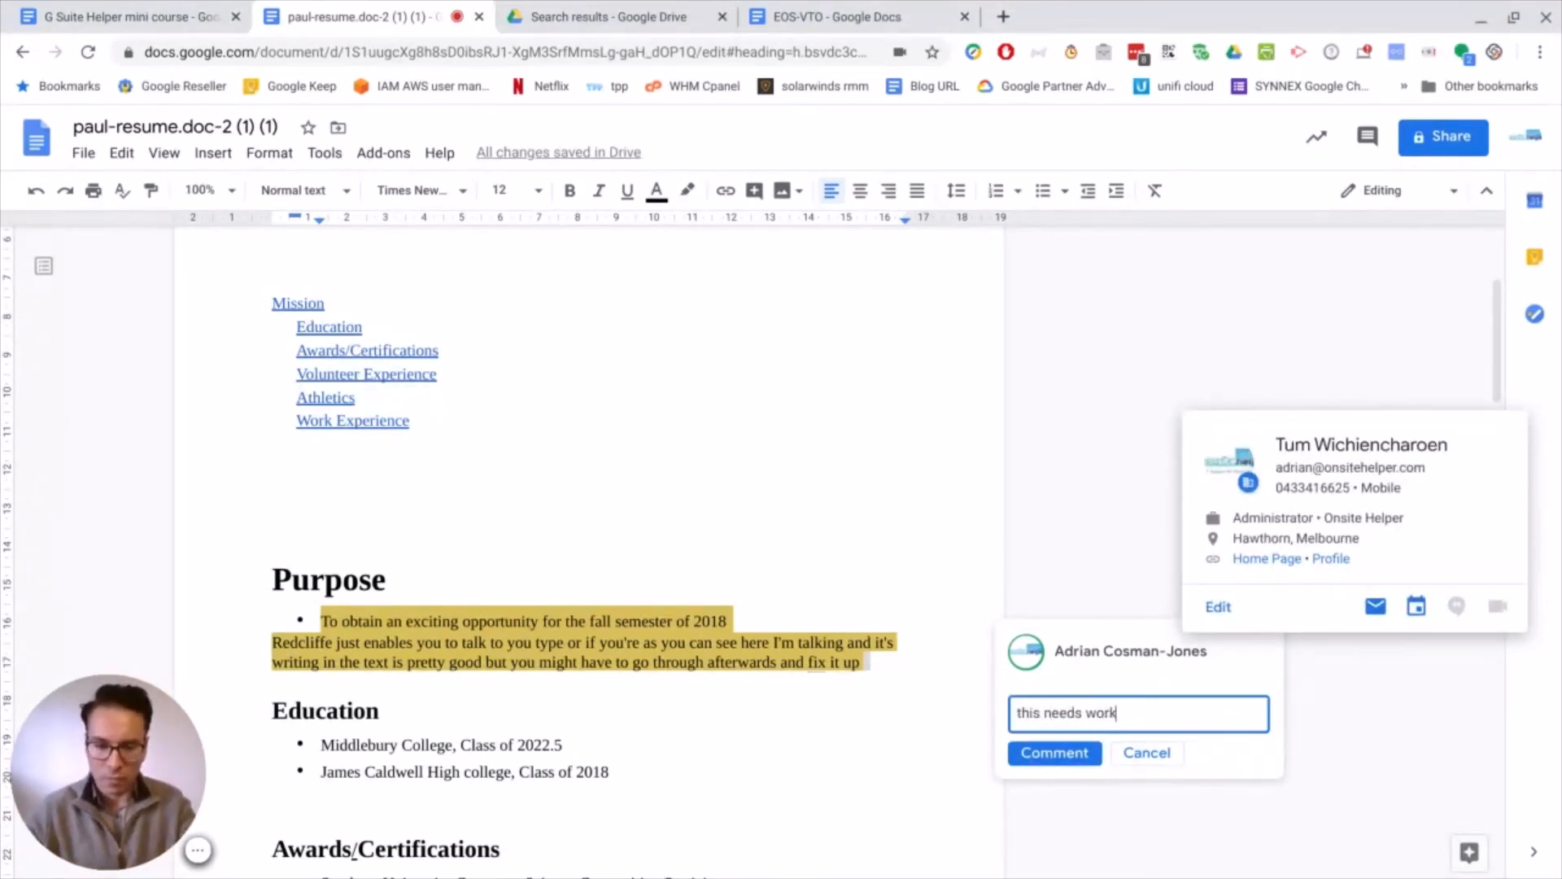
left_click(1056, 753)
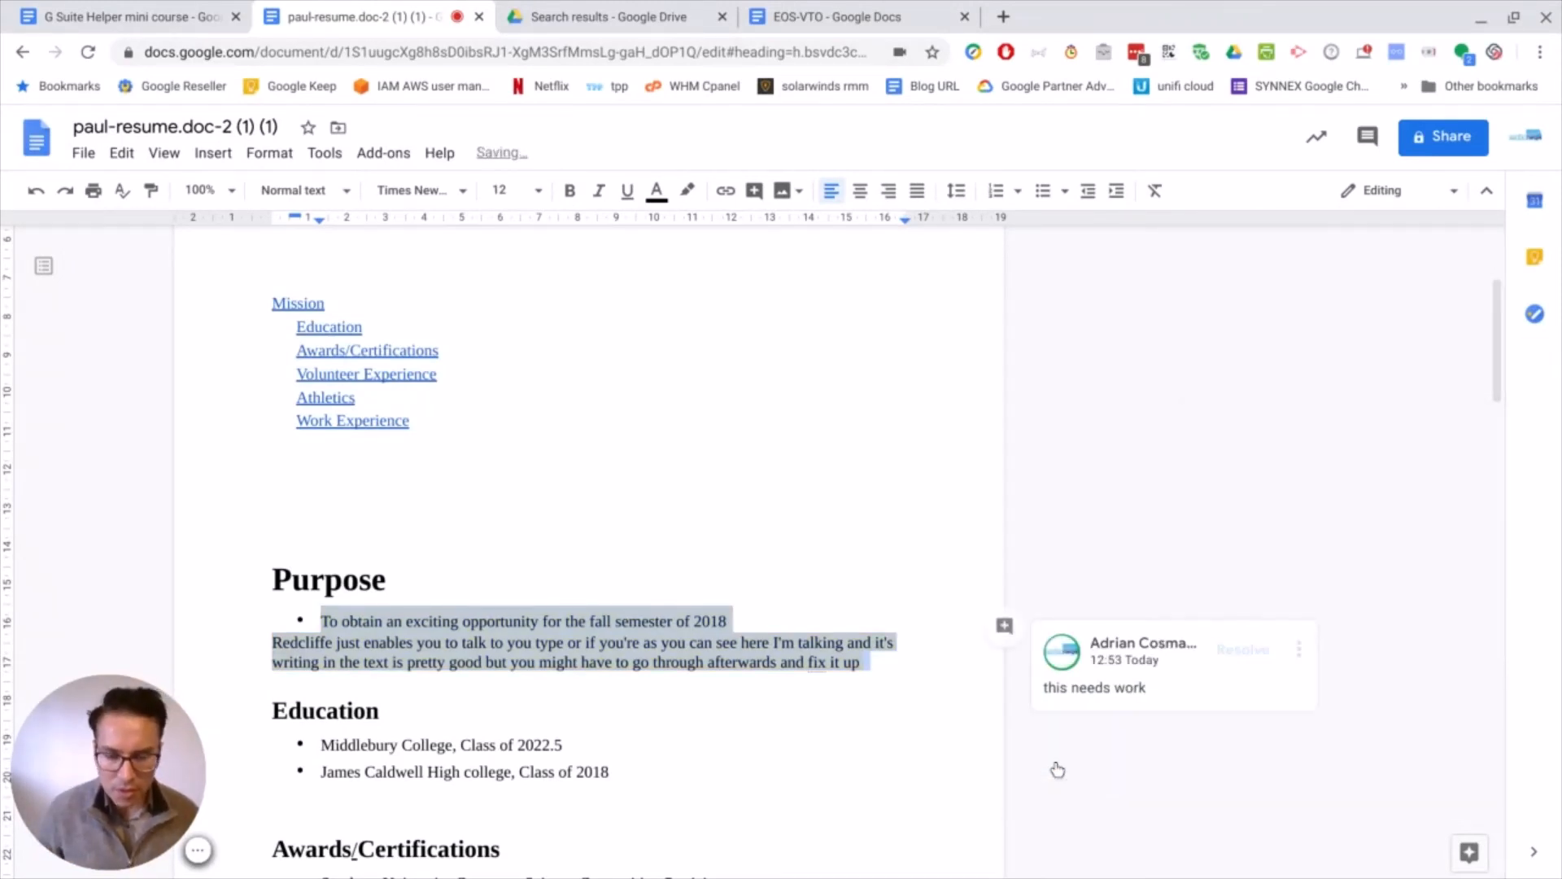
Step: Start a comment on the Education heading and its bullets, mentioning a colleague by e-mail with the text "please work on this"
left_click(780, 710)
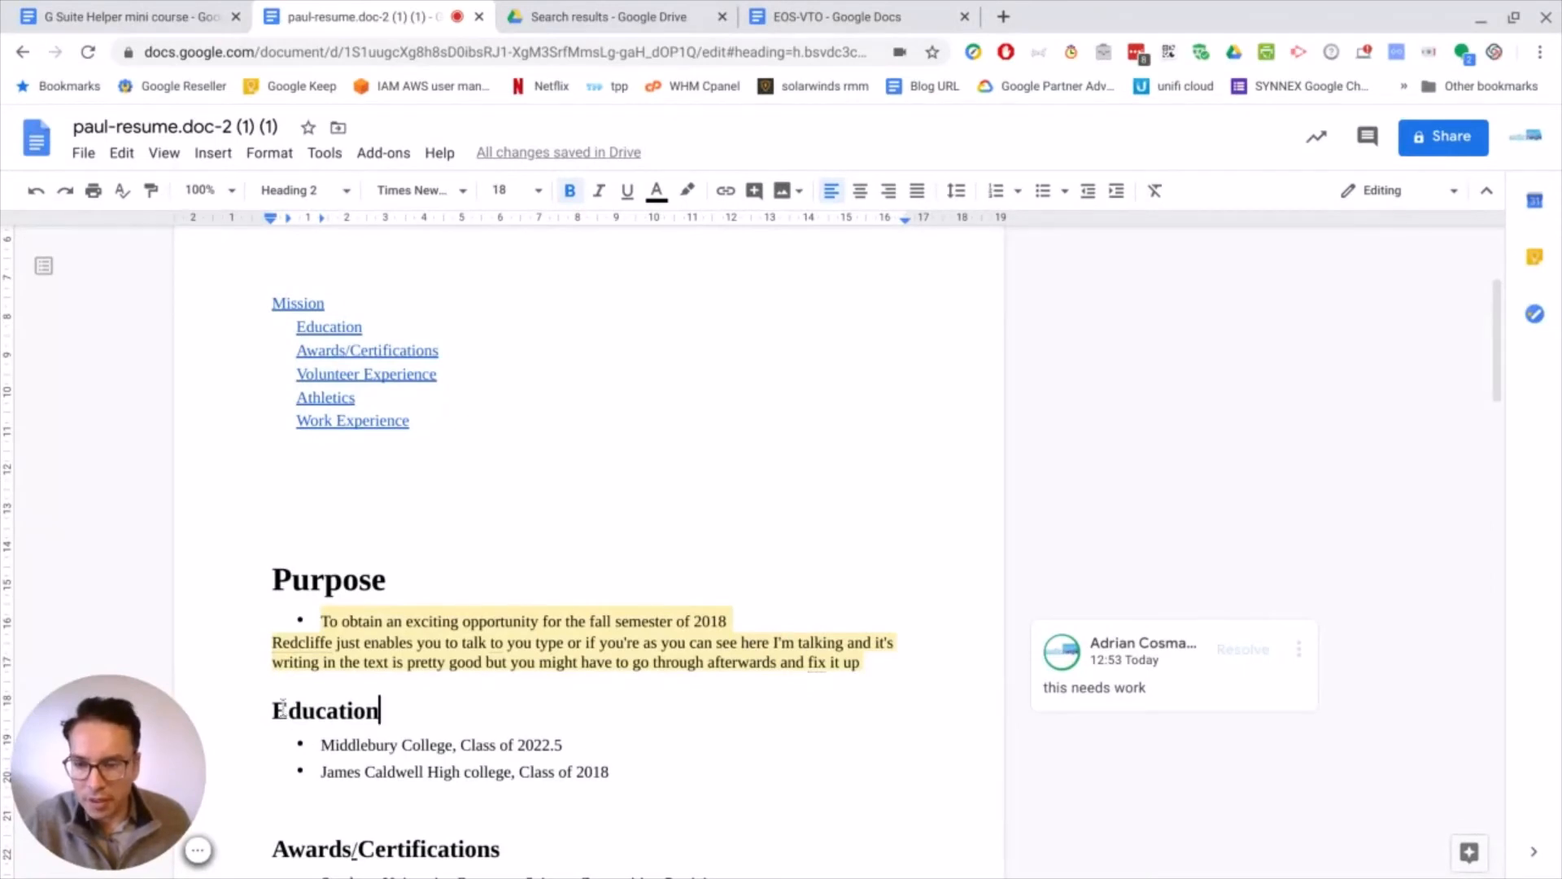
left_click_drag(273, 710, 598, 777)
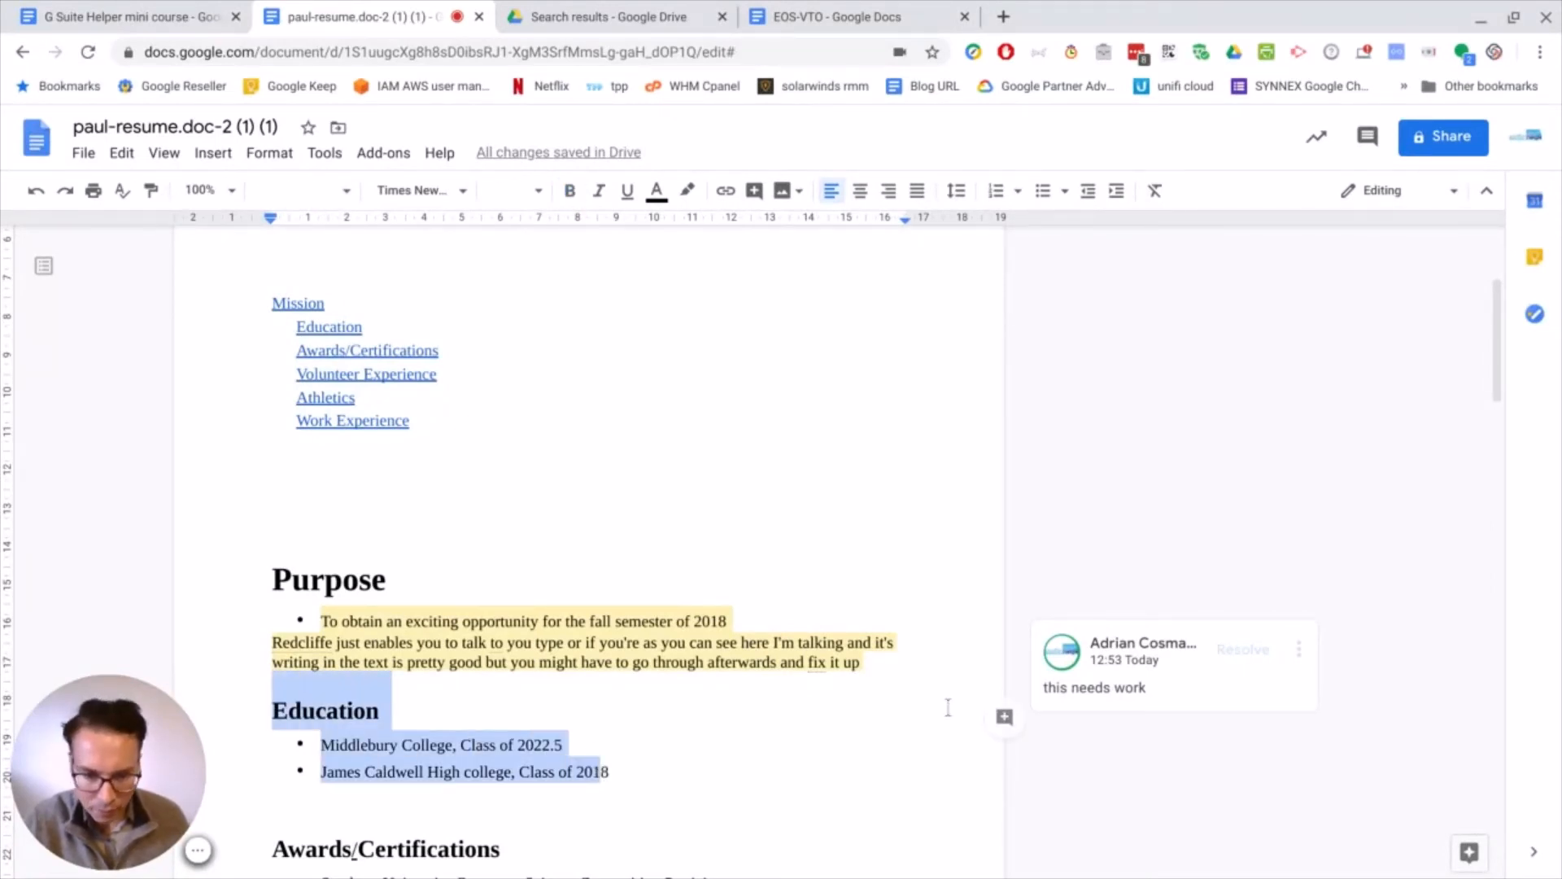
left_click(1005, 717)
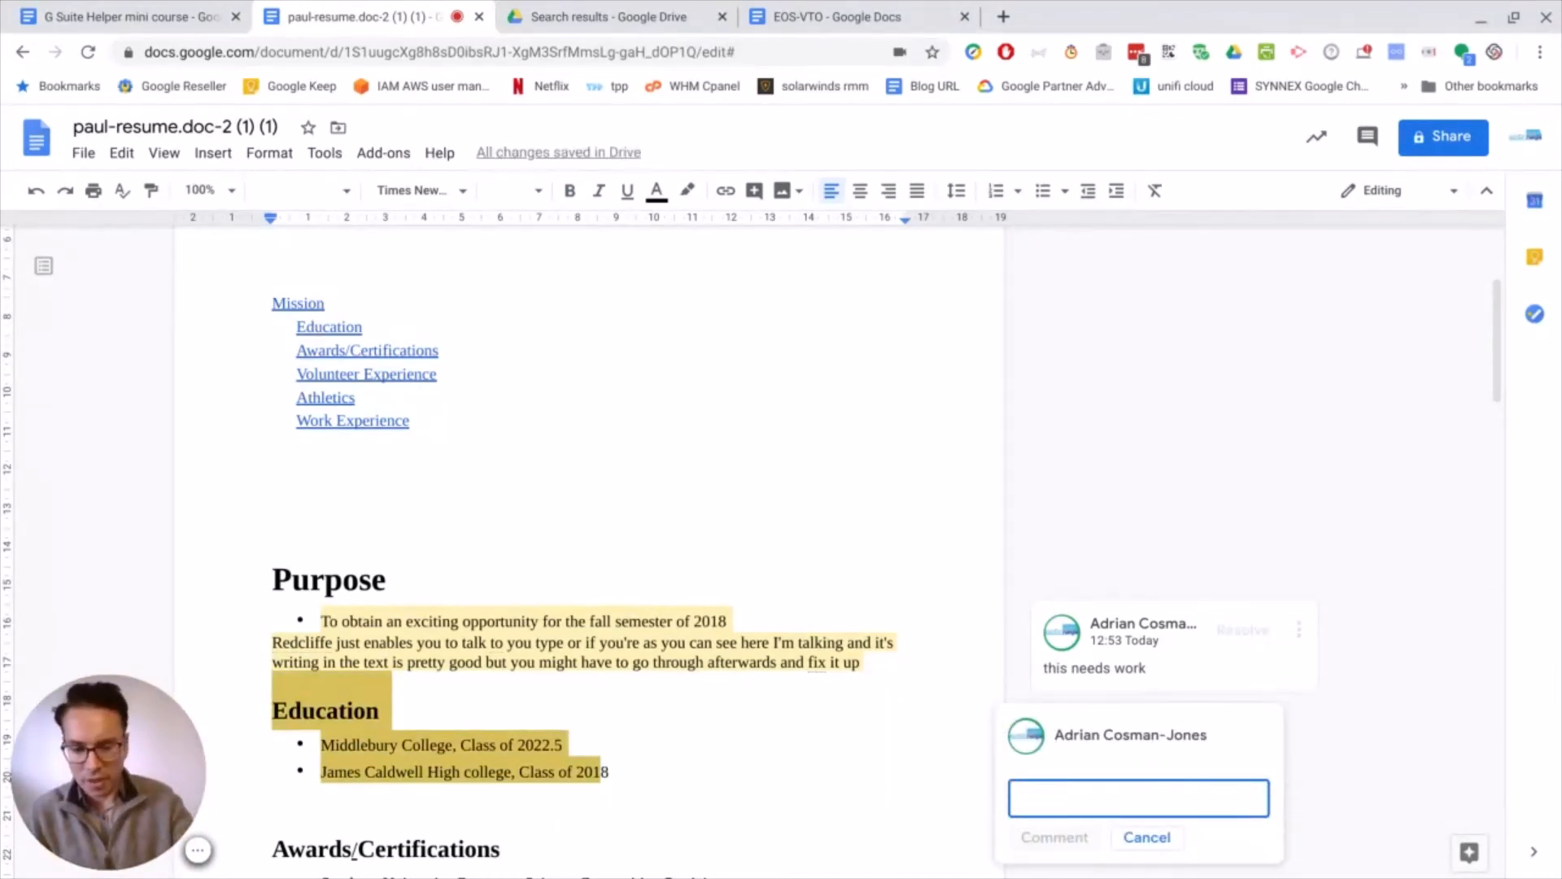
type("+")
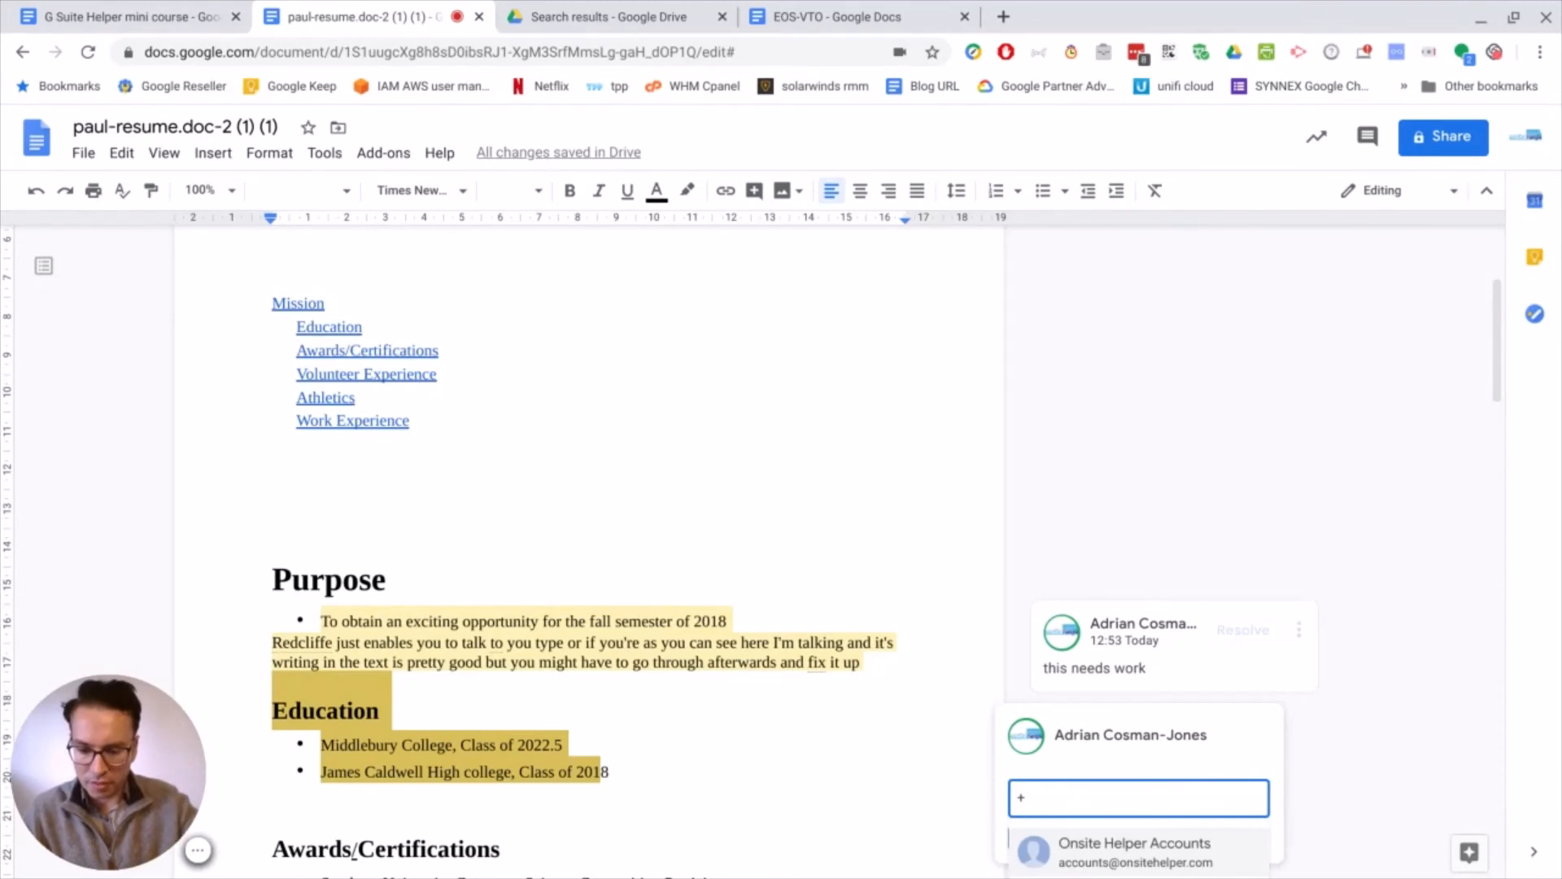
type("bost")
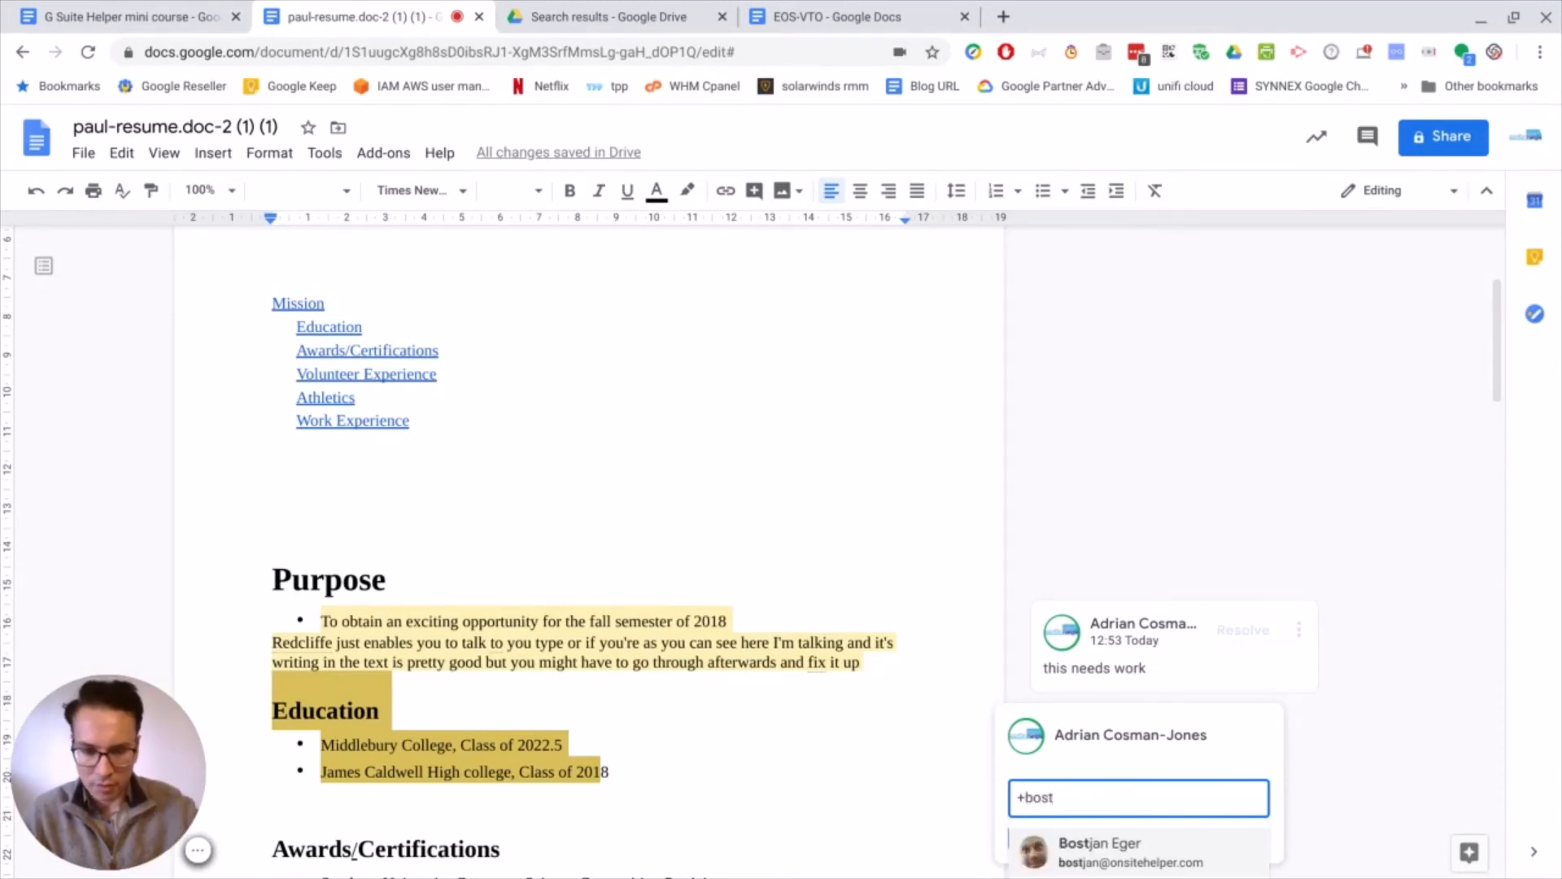
key("Return")
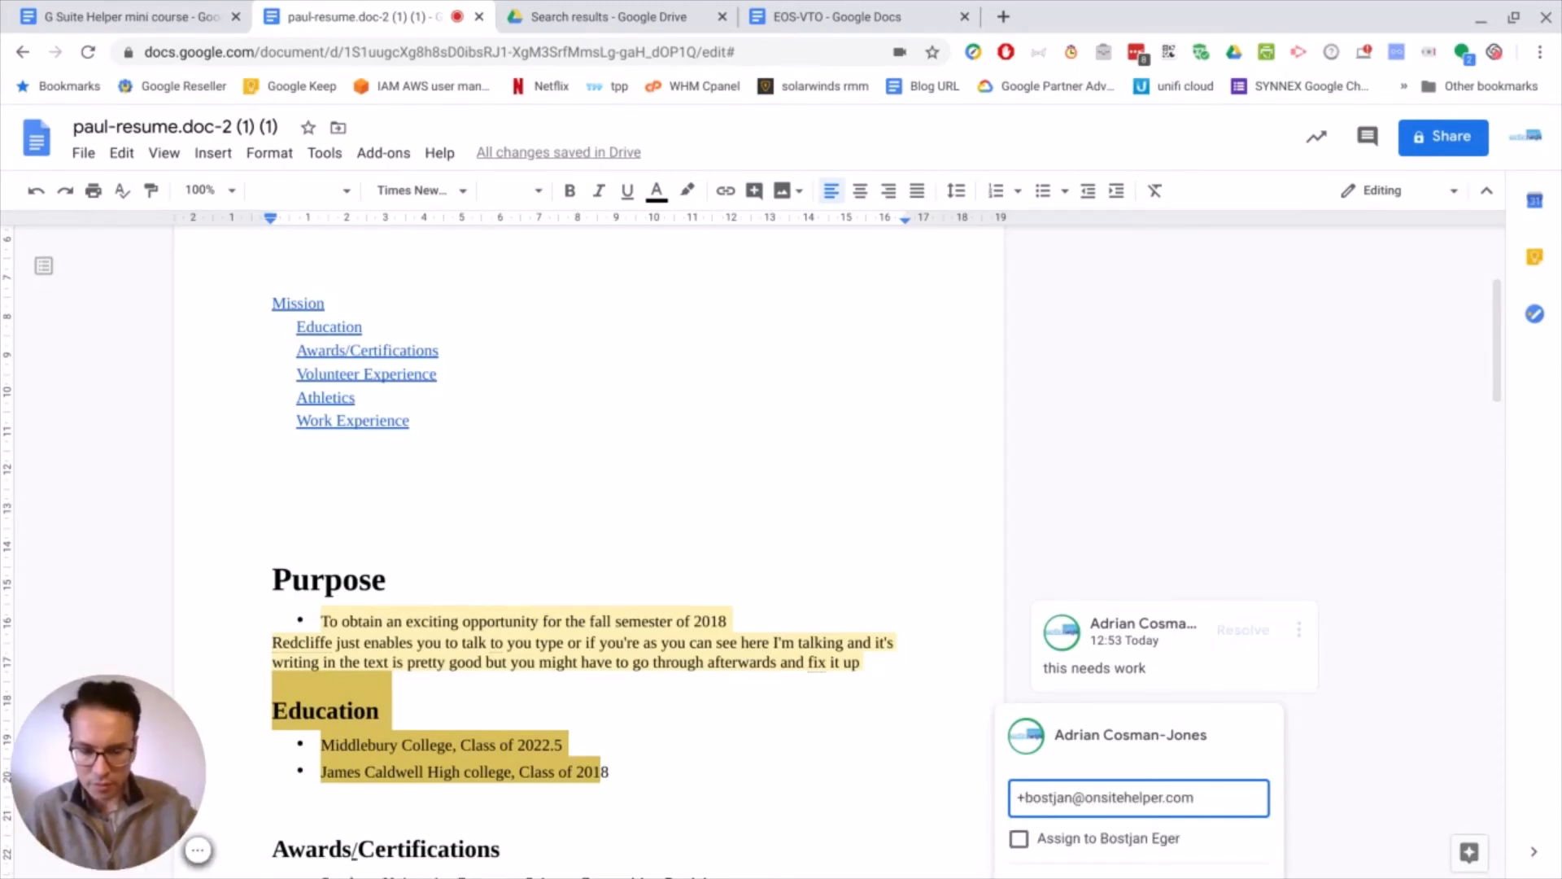
type("please")
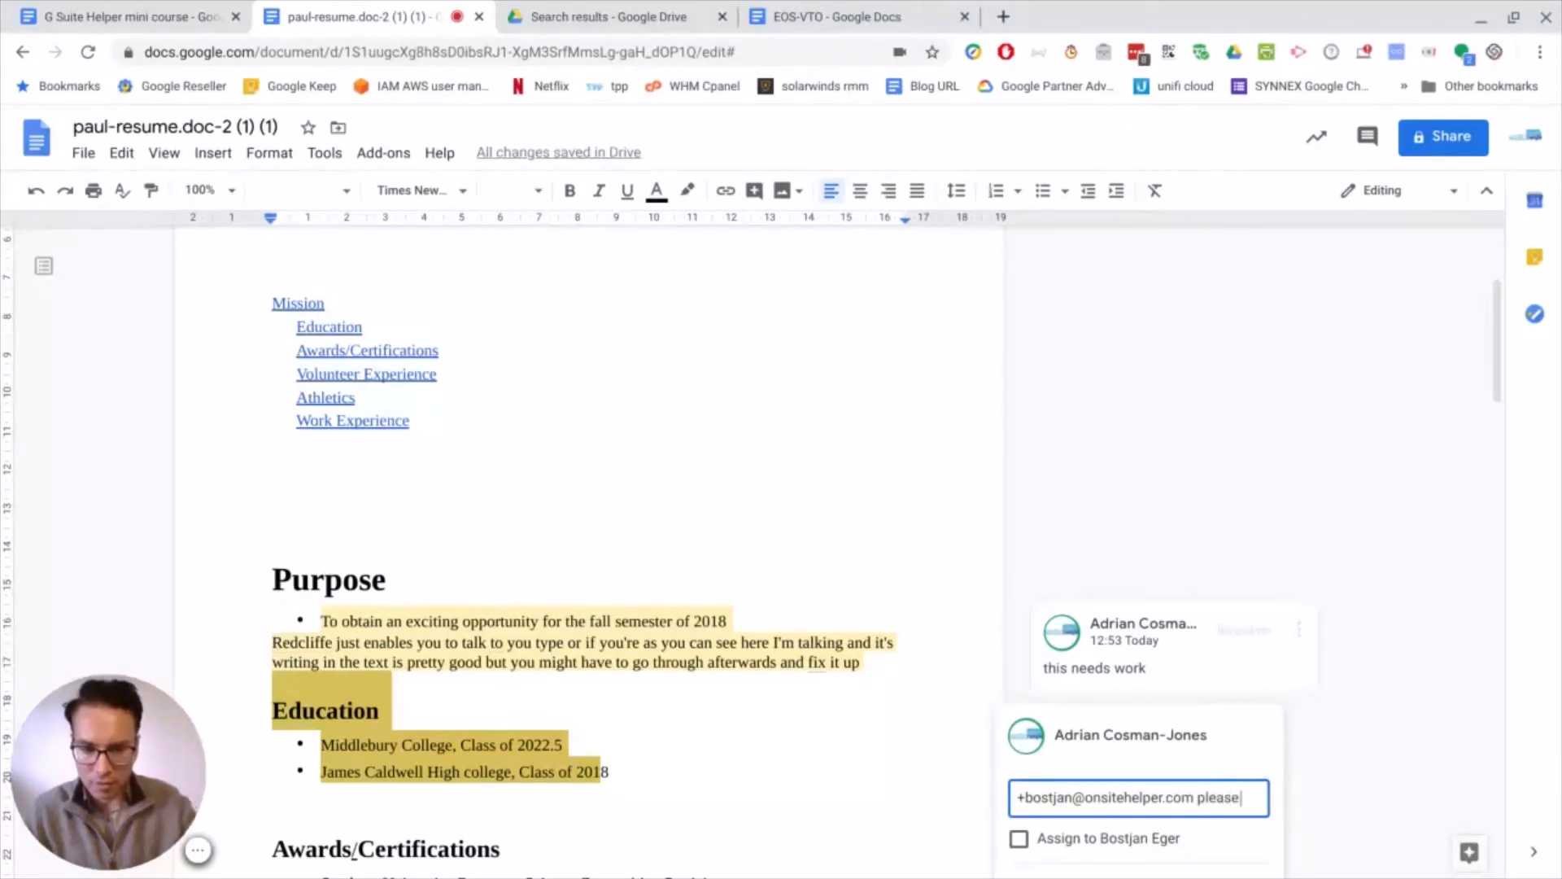
type(" work o")
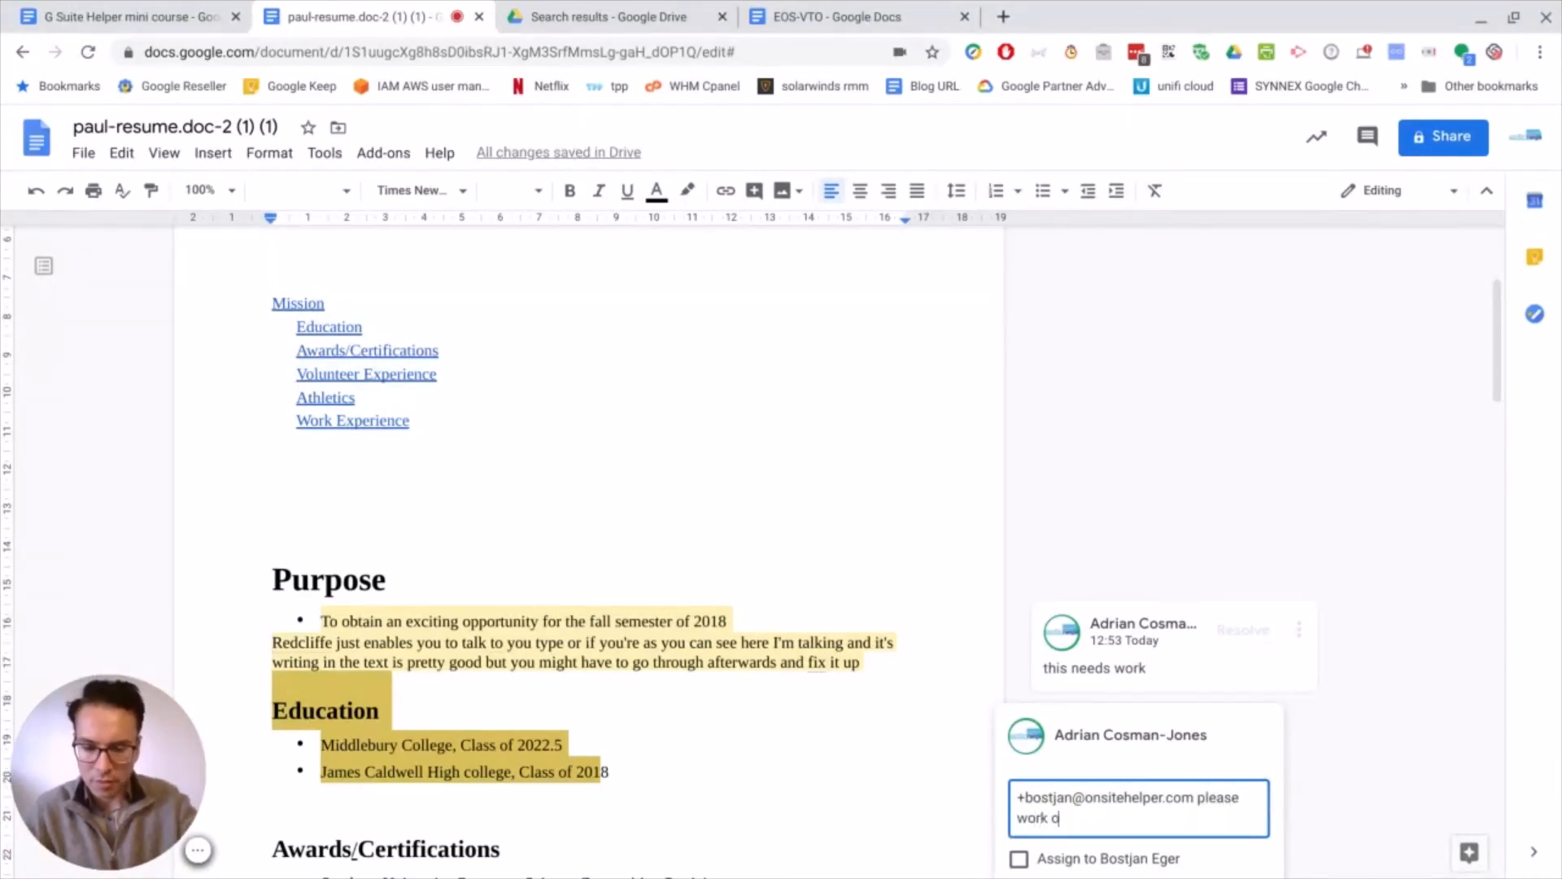
type("n this")
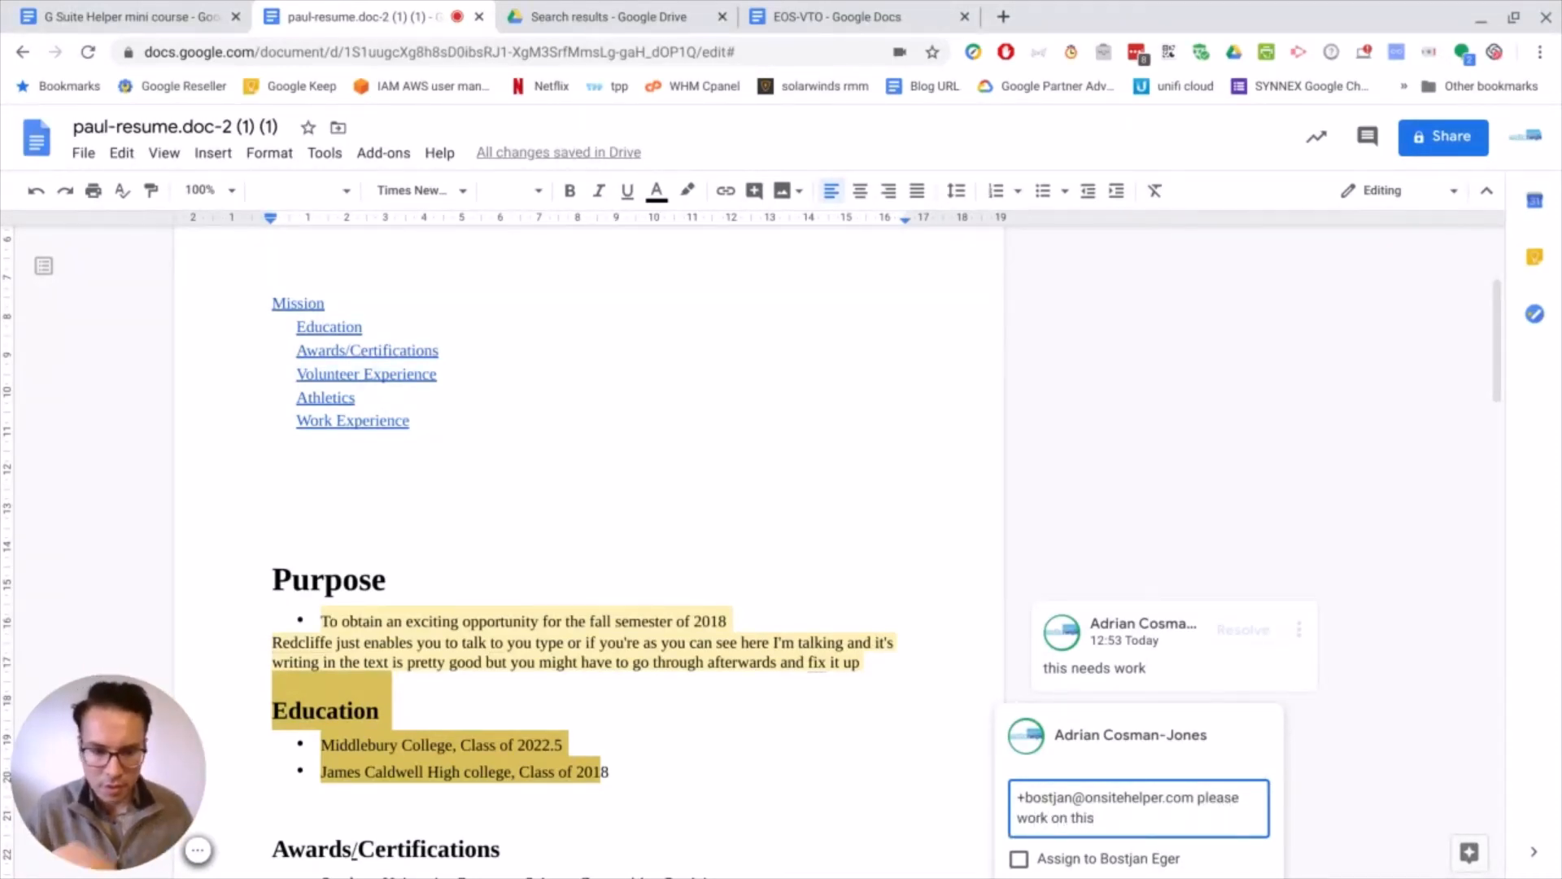
Step: Assign the Education comment to the mentioned colleague and share the file with that person with Comment access
scroll(1121, 736, "down", 2)
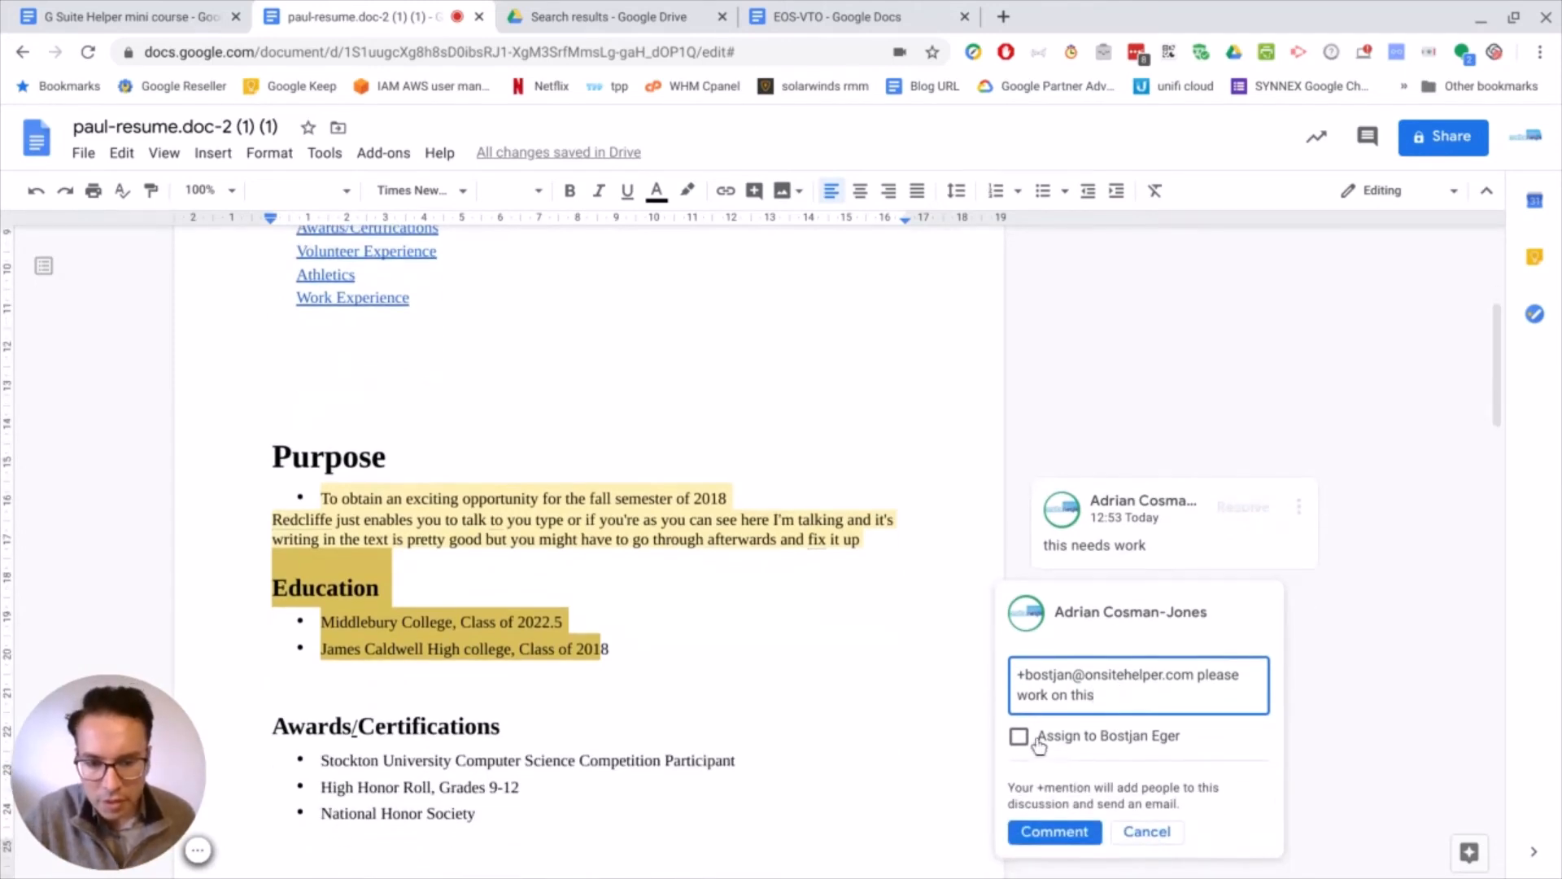
left_click(1027, 739)
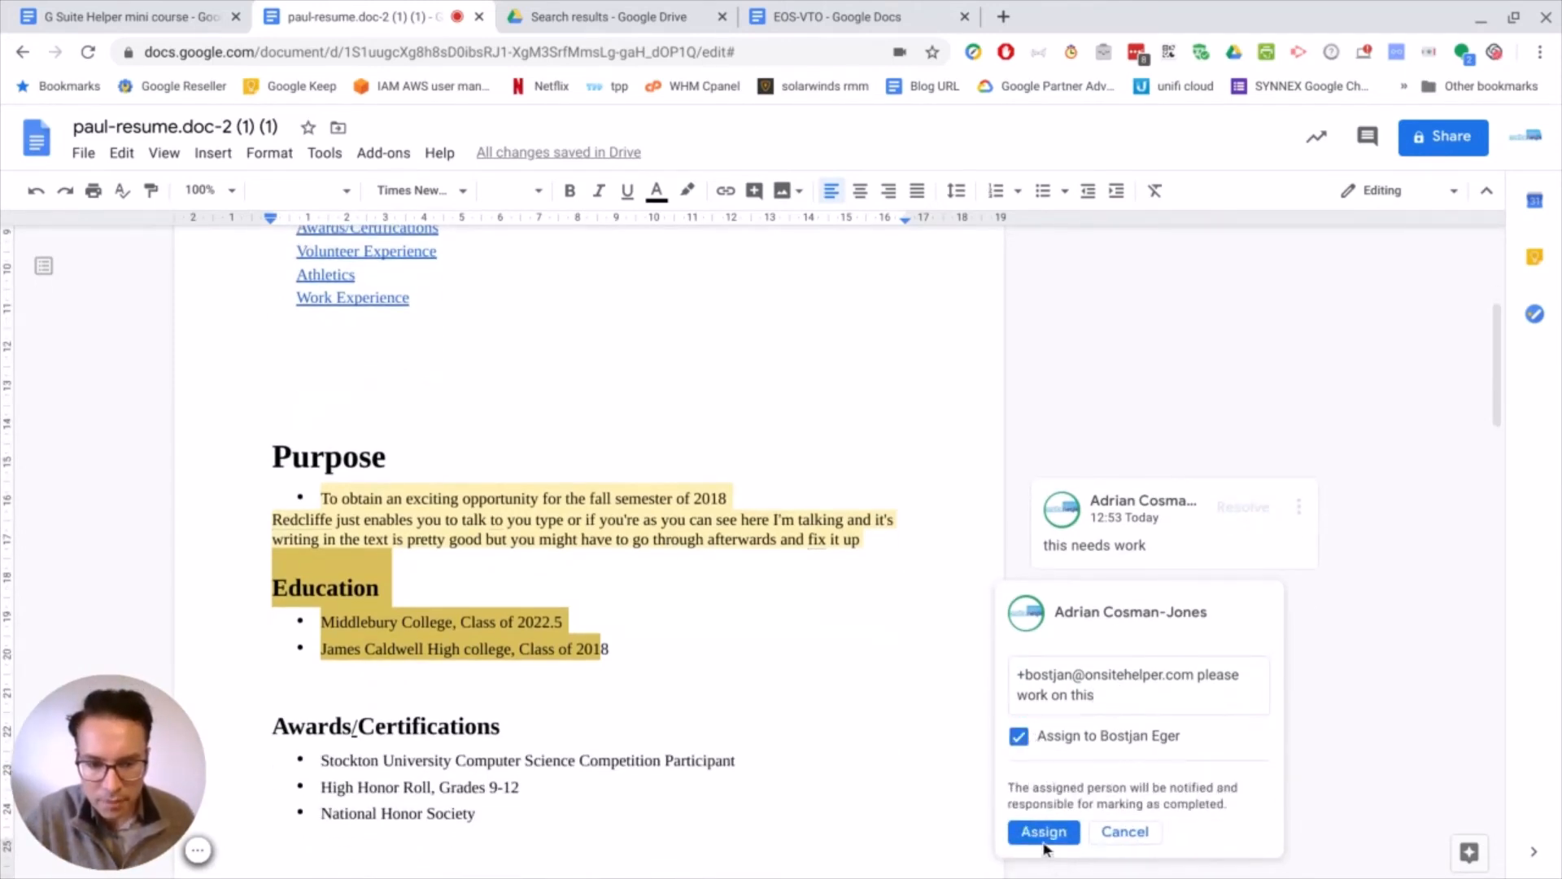
left_click(1043, 831)
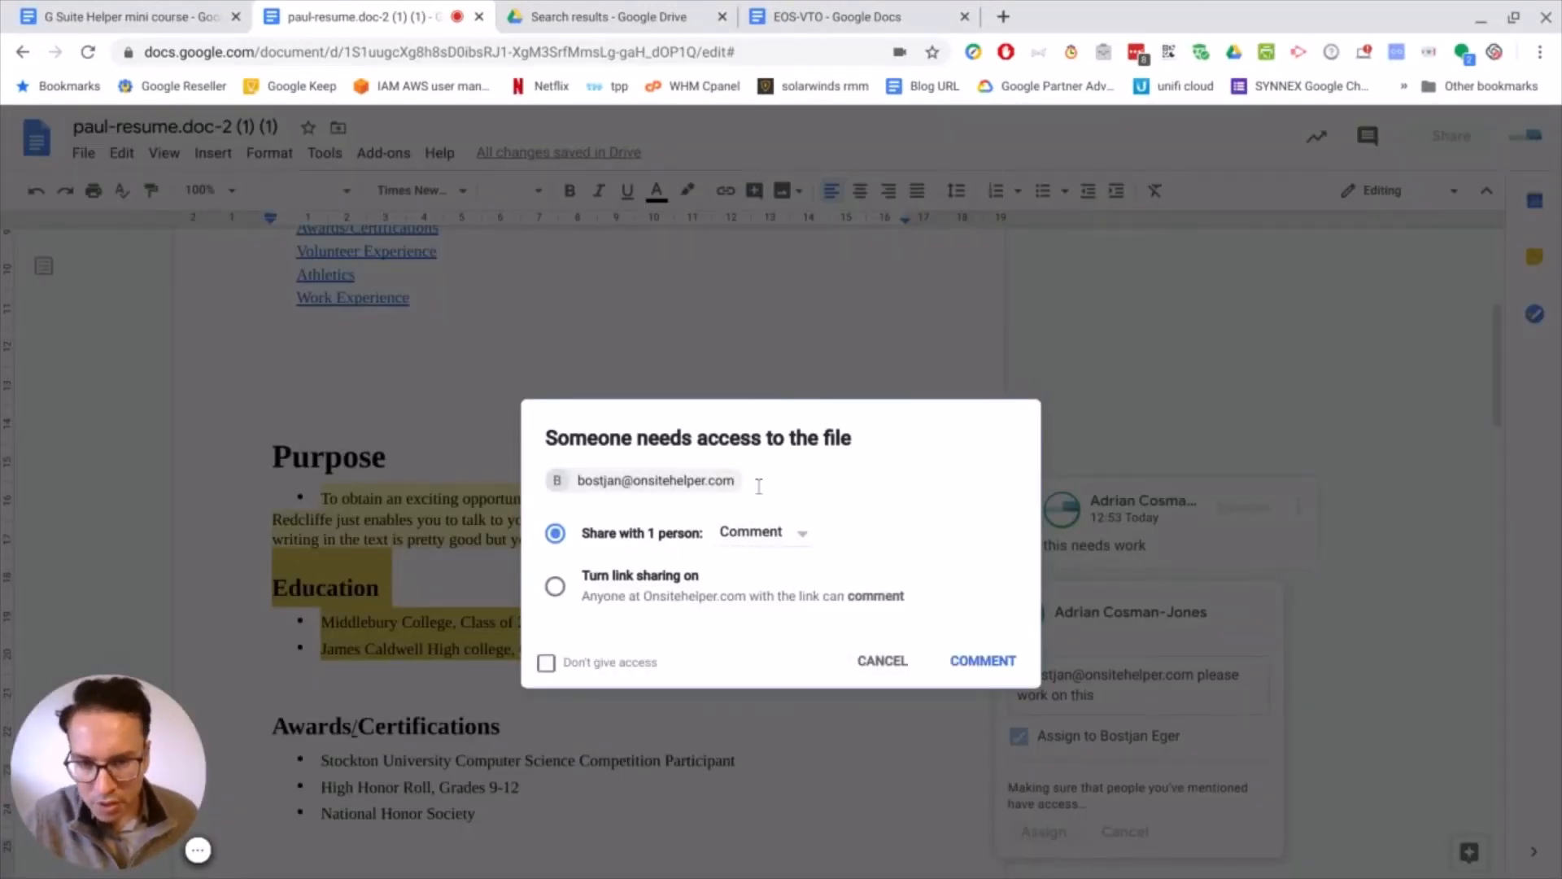
left_click(777, 539)
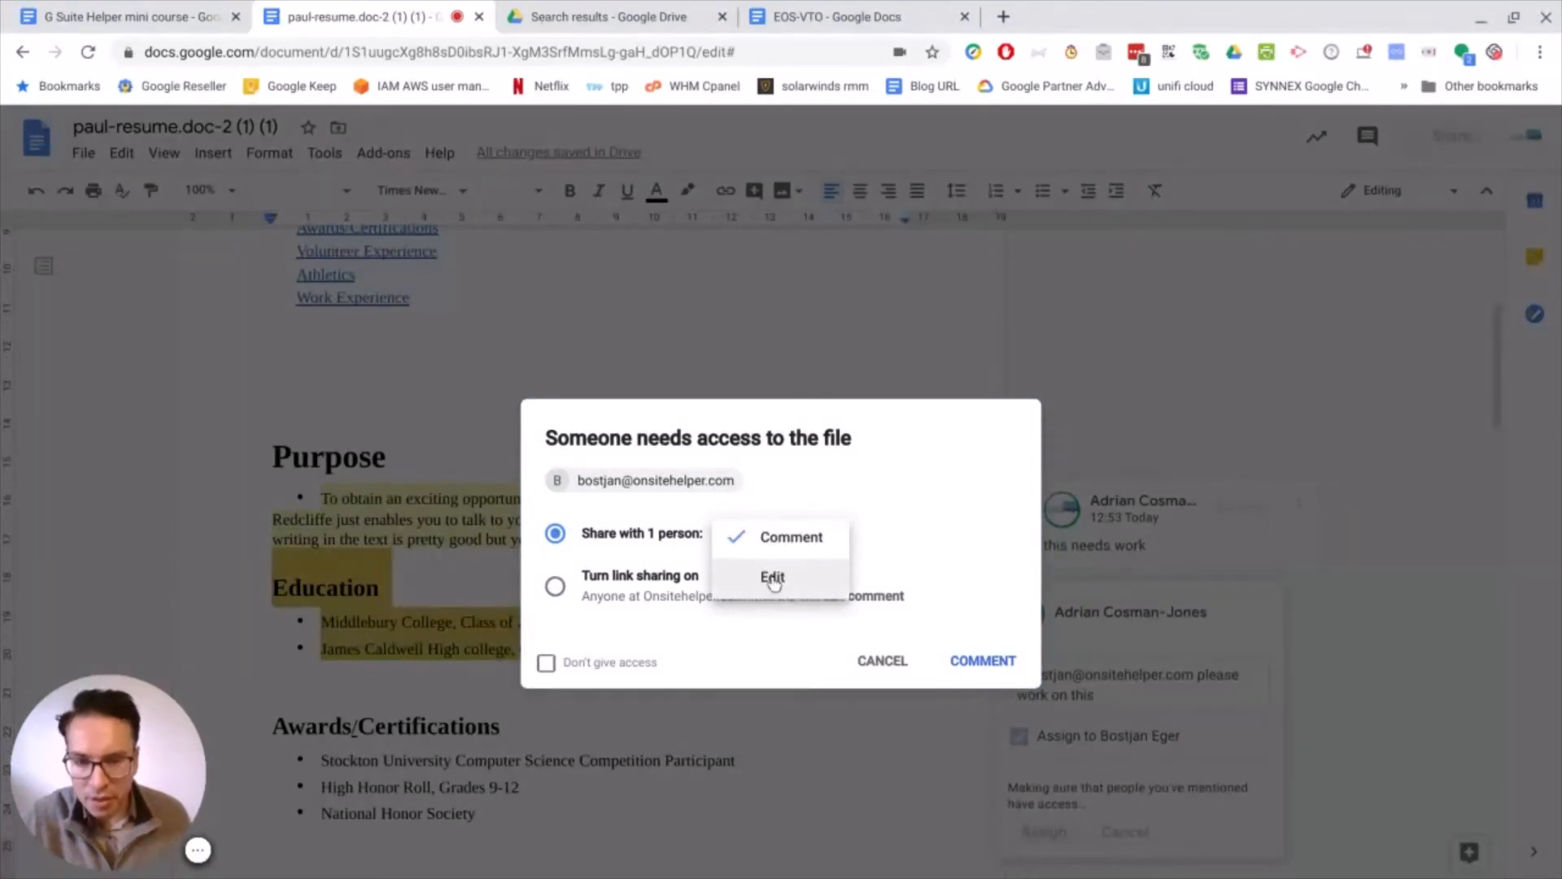
left_click(786, 548)
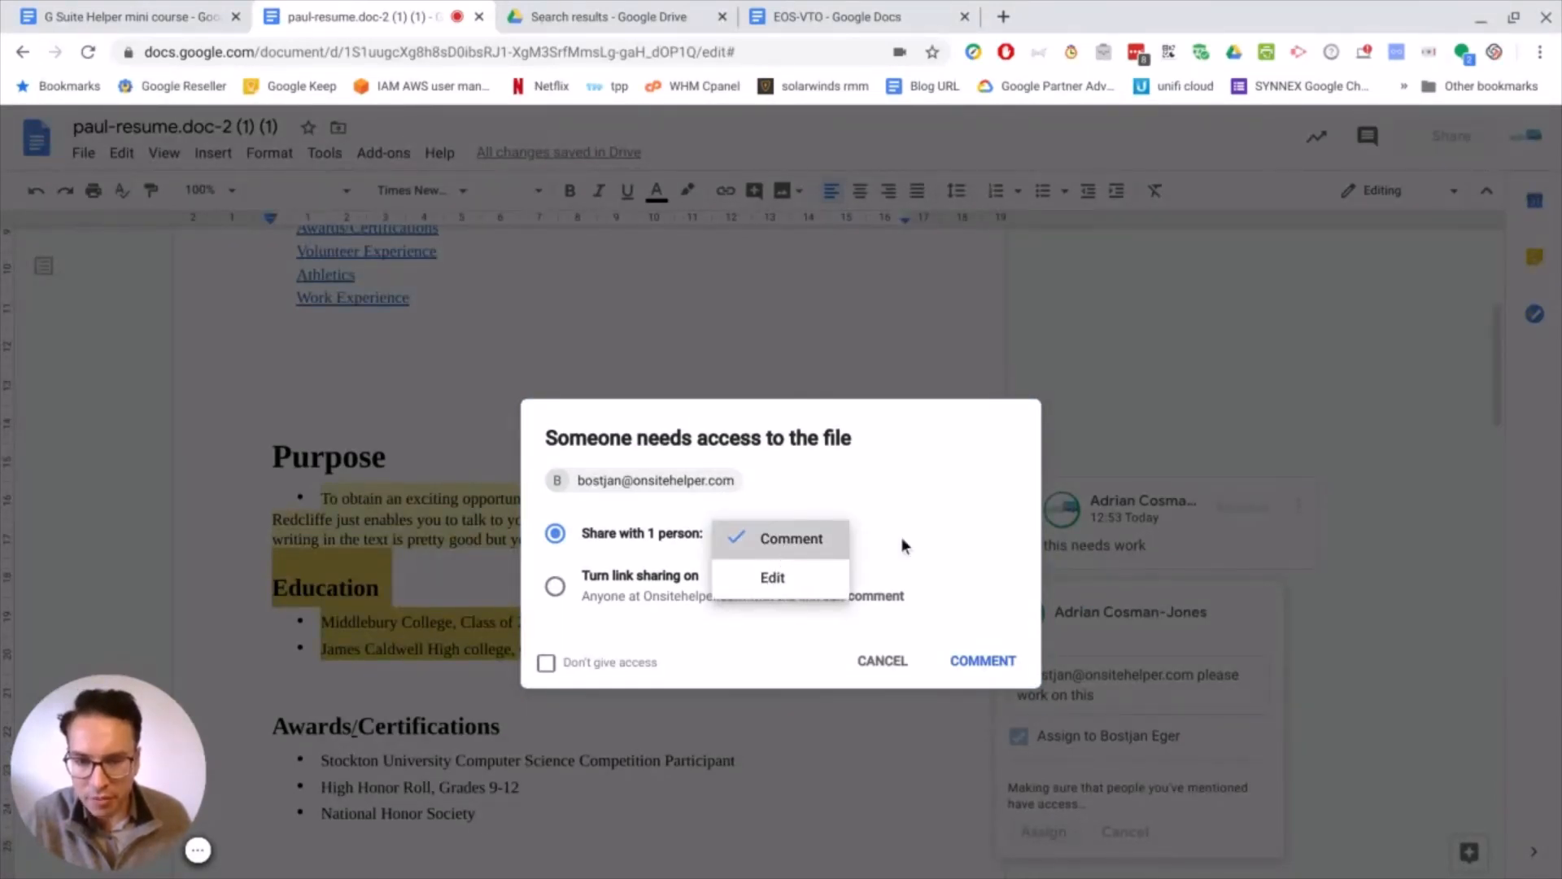
left_click(984, 660)
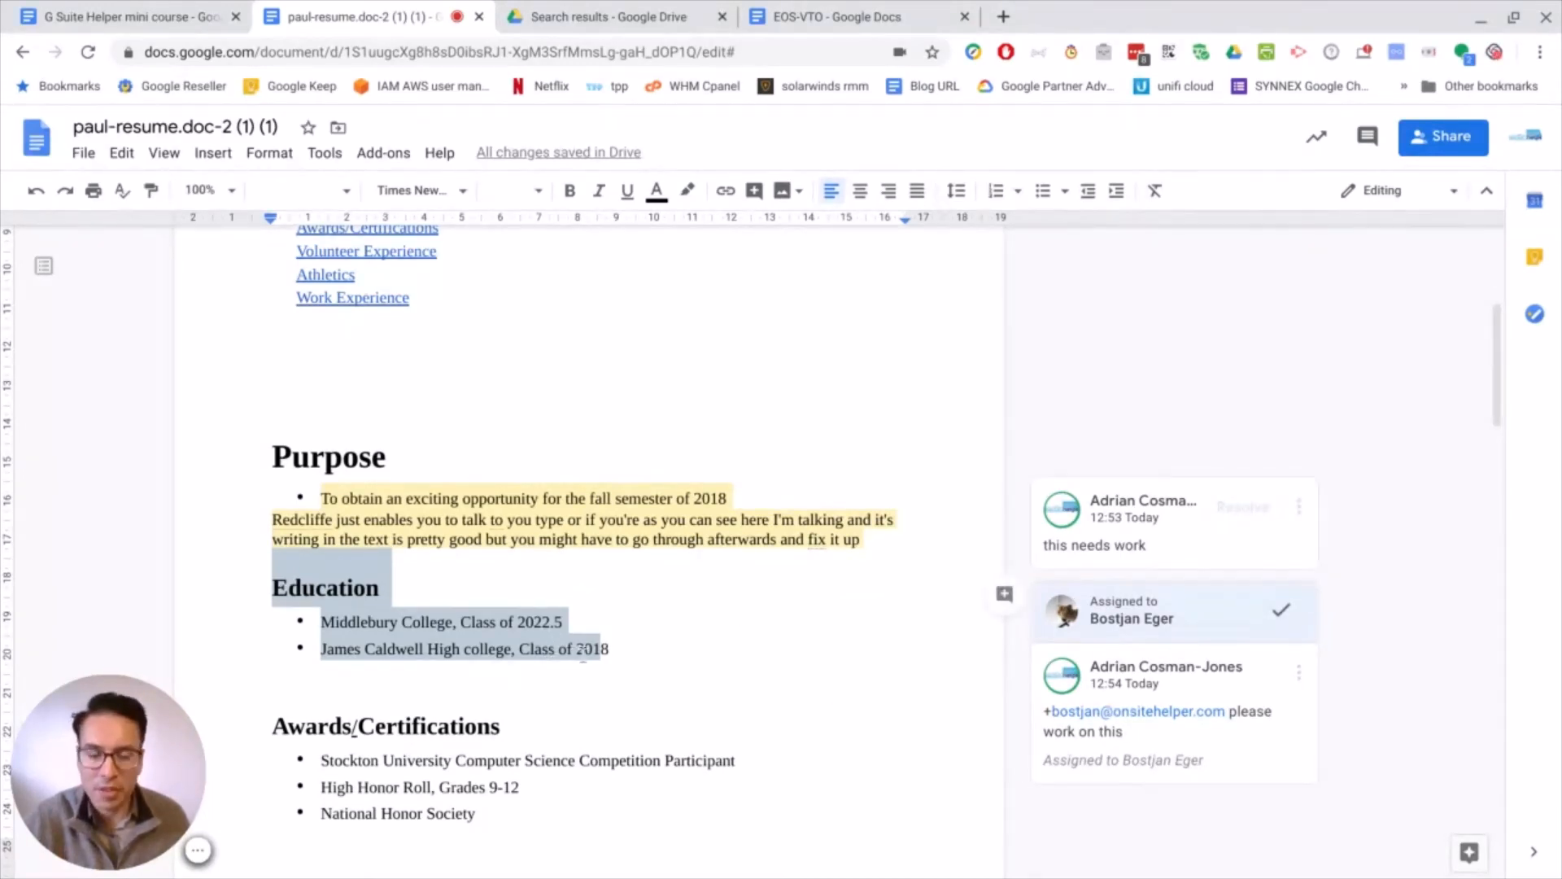
Step: Switch to the EOS-VTO document and examine the assigned comments attached to the entries of the Issues List
left_click(788, 16)
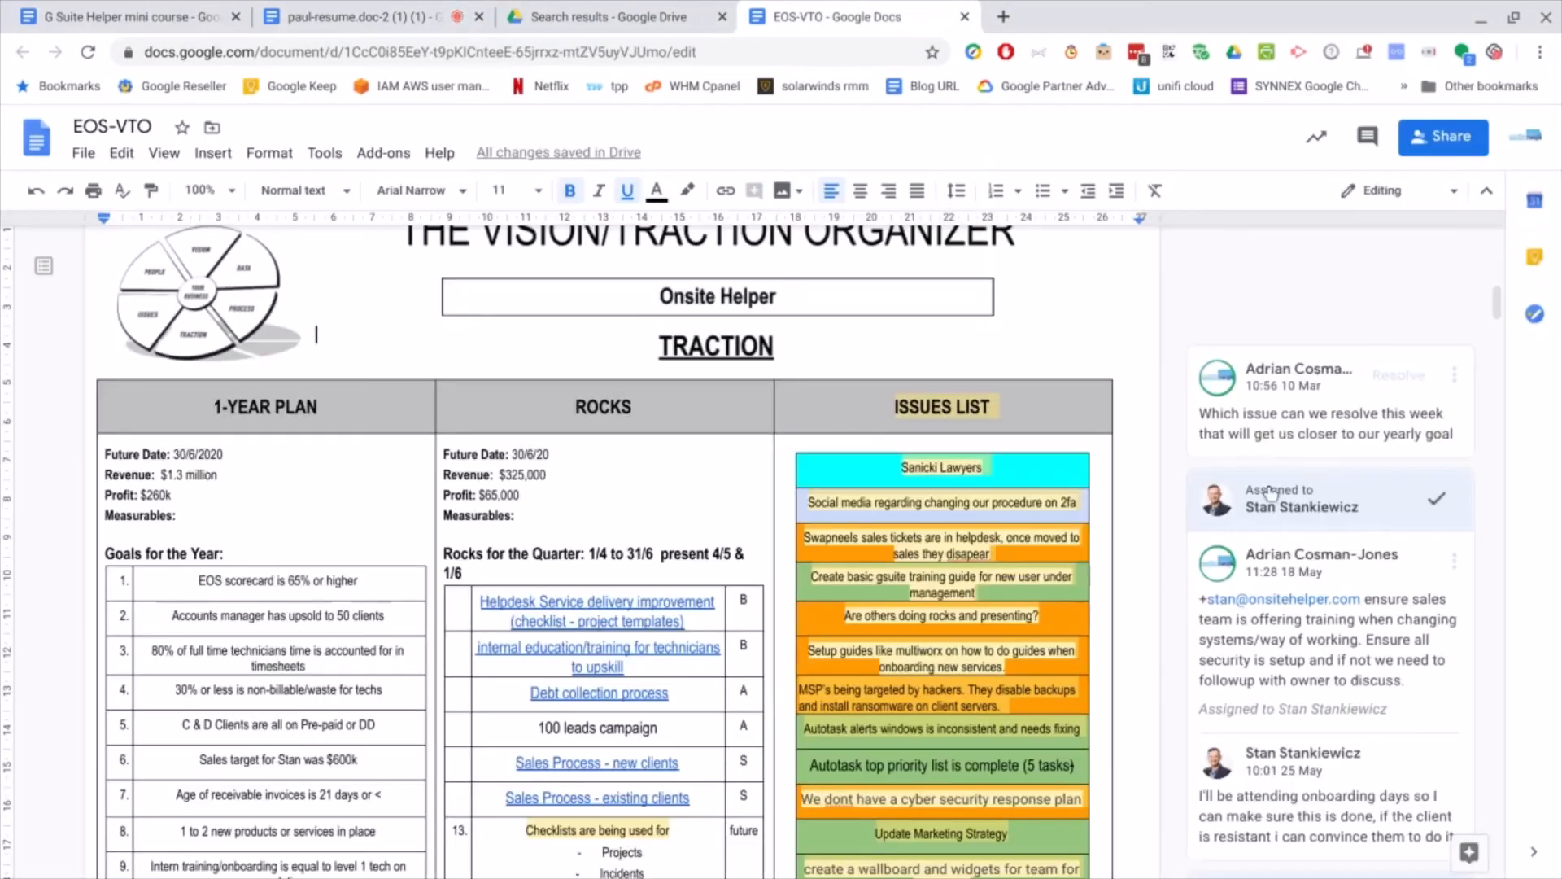
scroll(1269, 494, "down", 1)
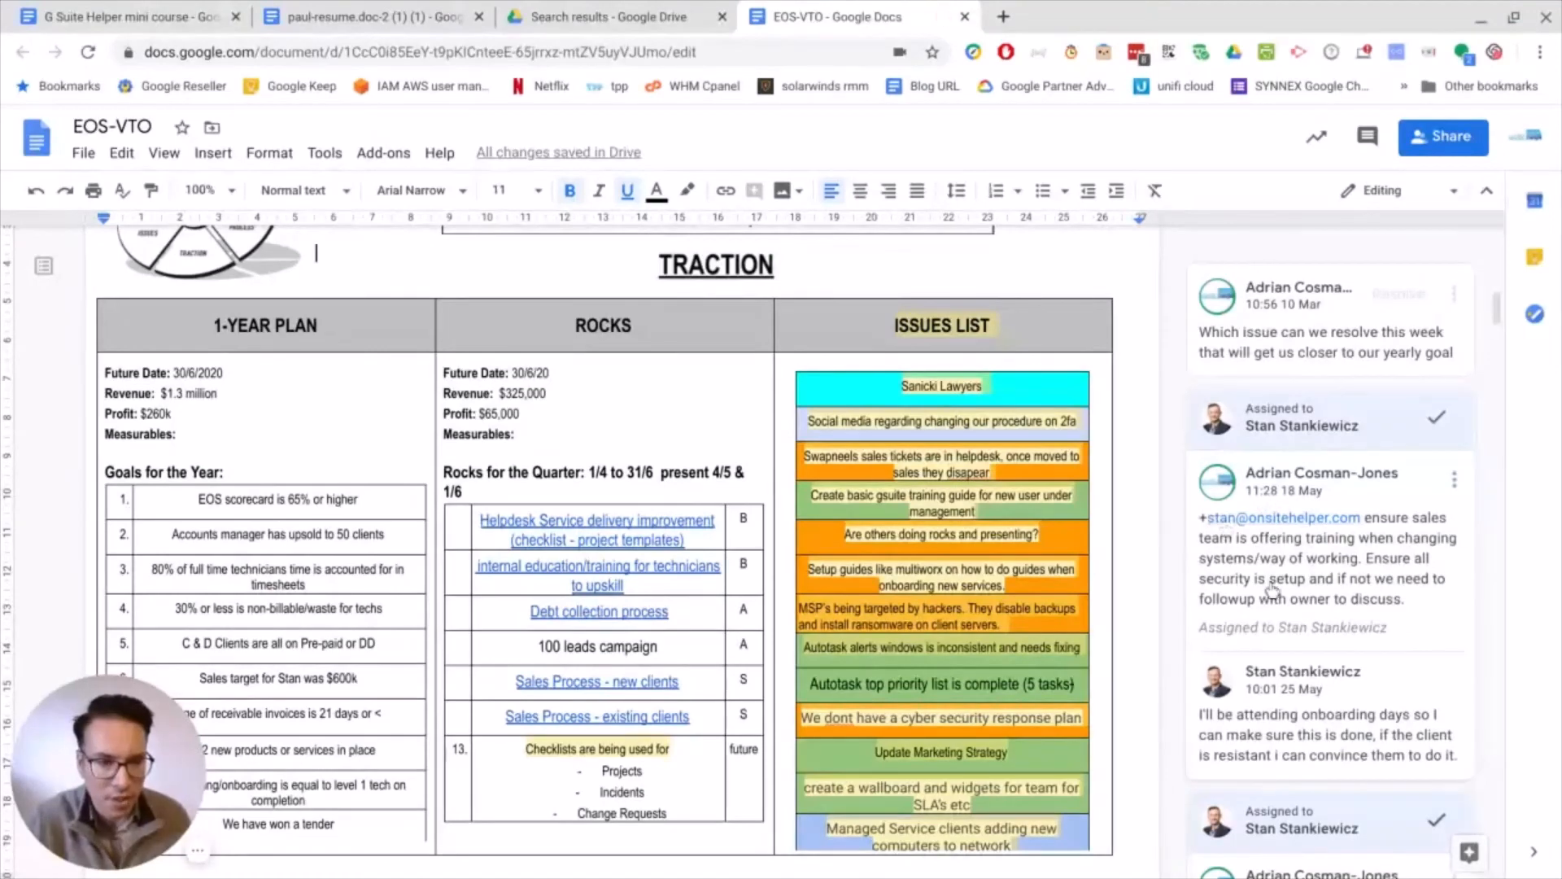
left_click(942, 422)
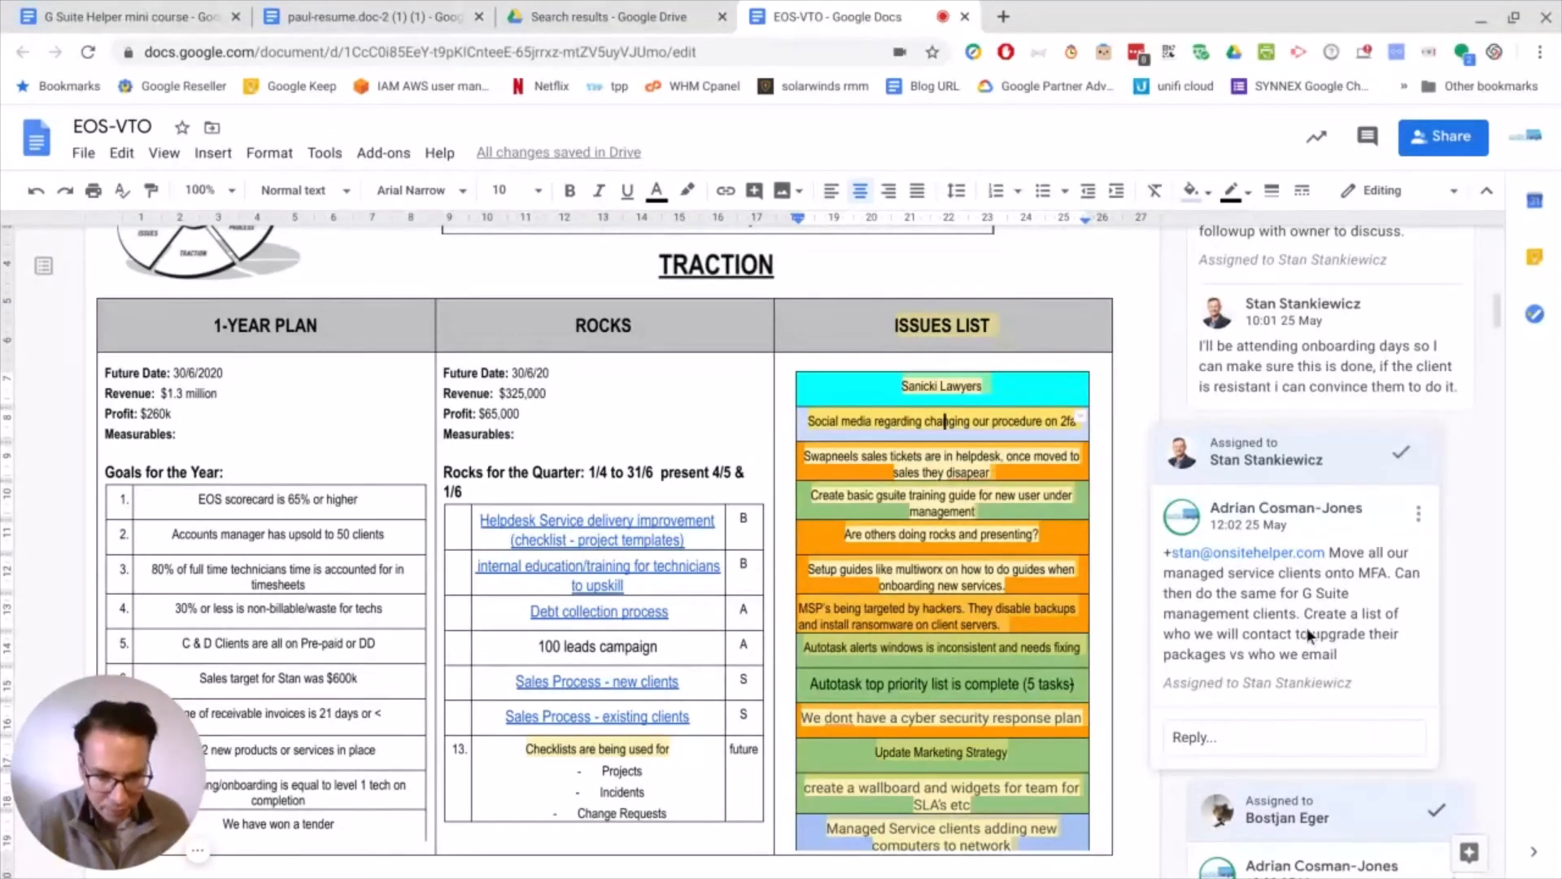
left_click(974, 457)
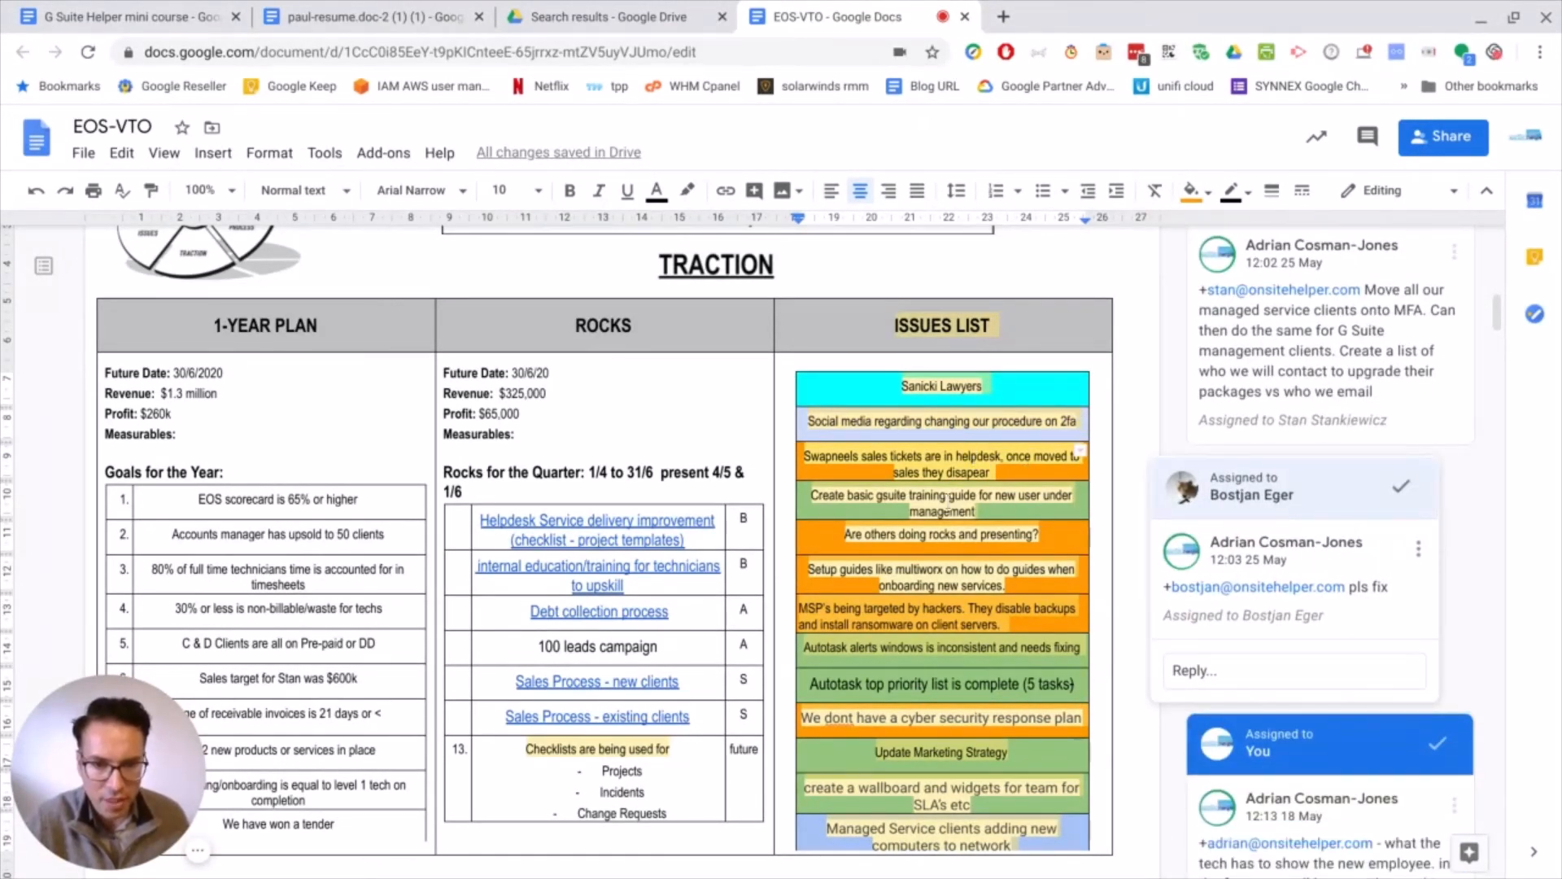
left_click(947, 498)
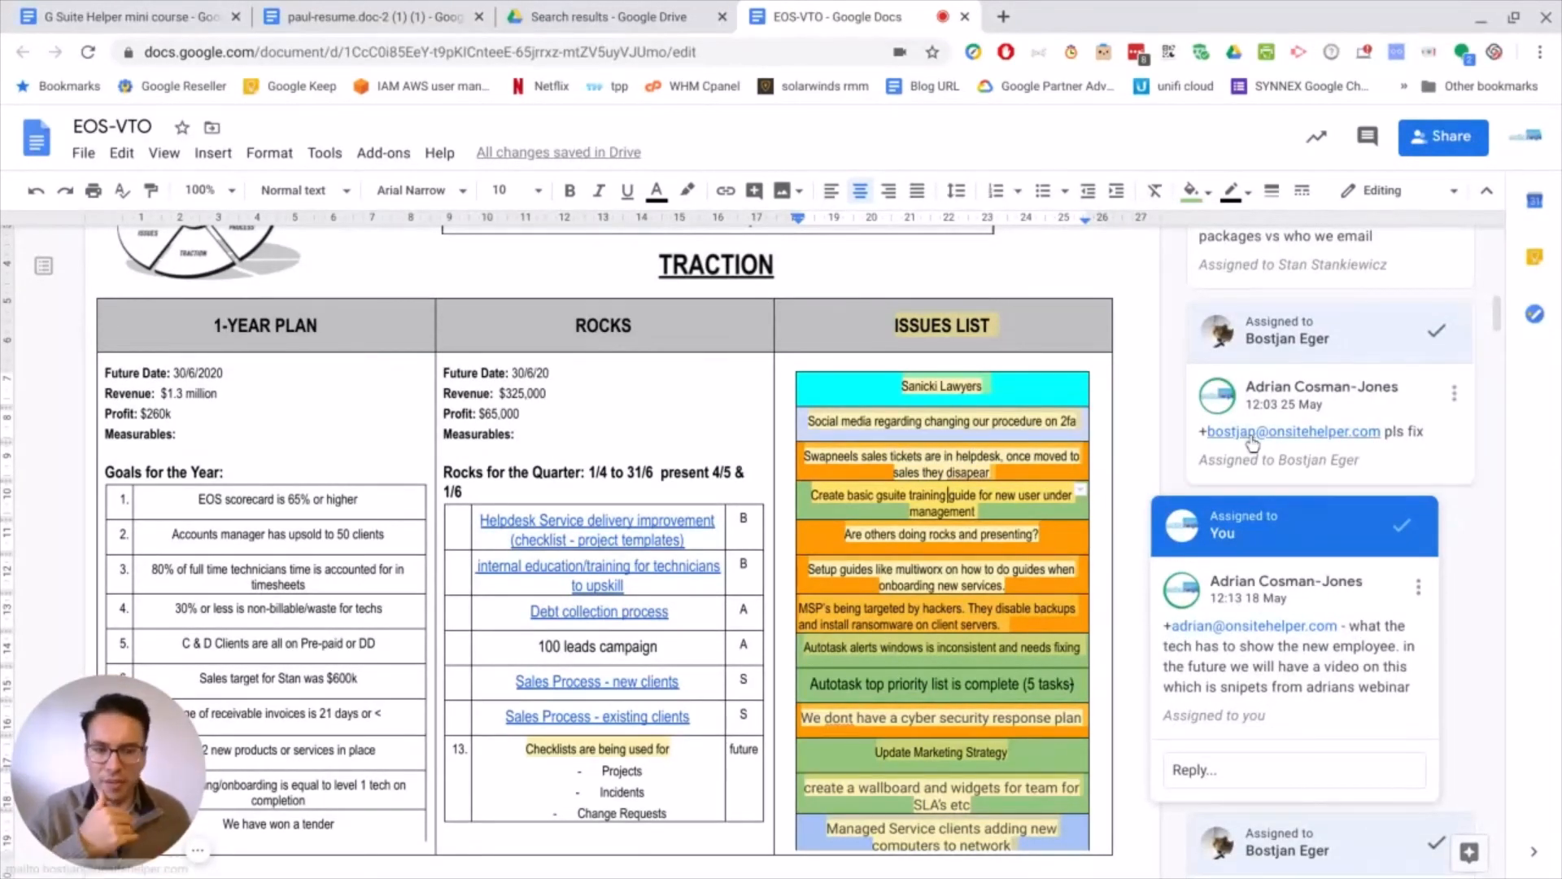
scroll(1296, 724, "down", 2)
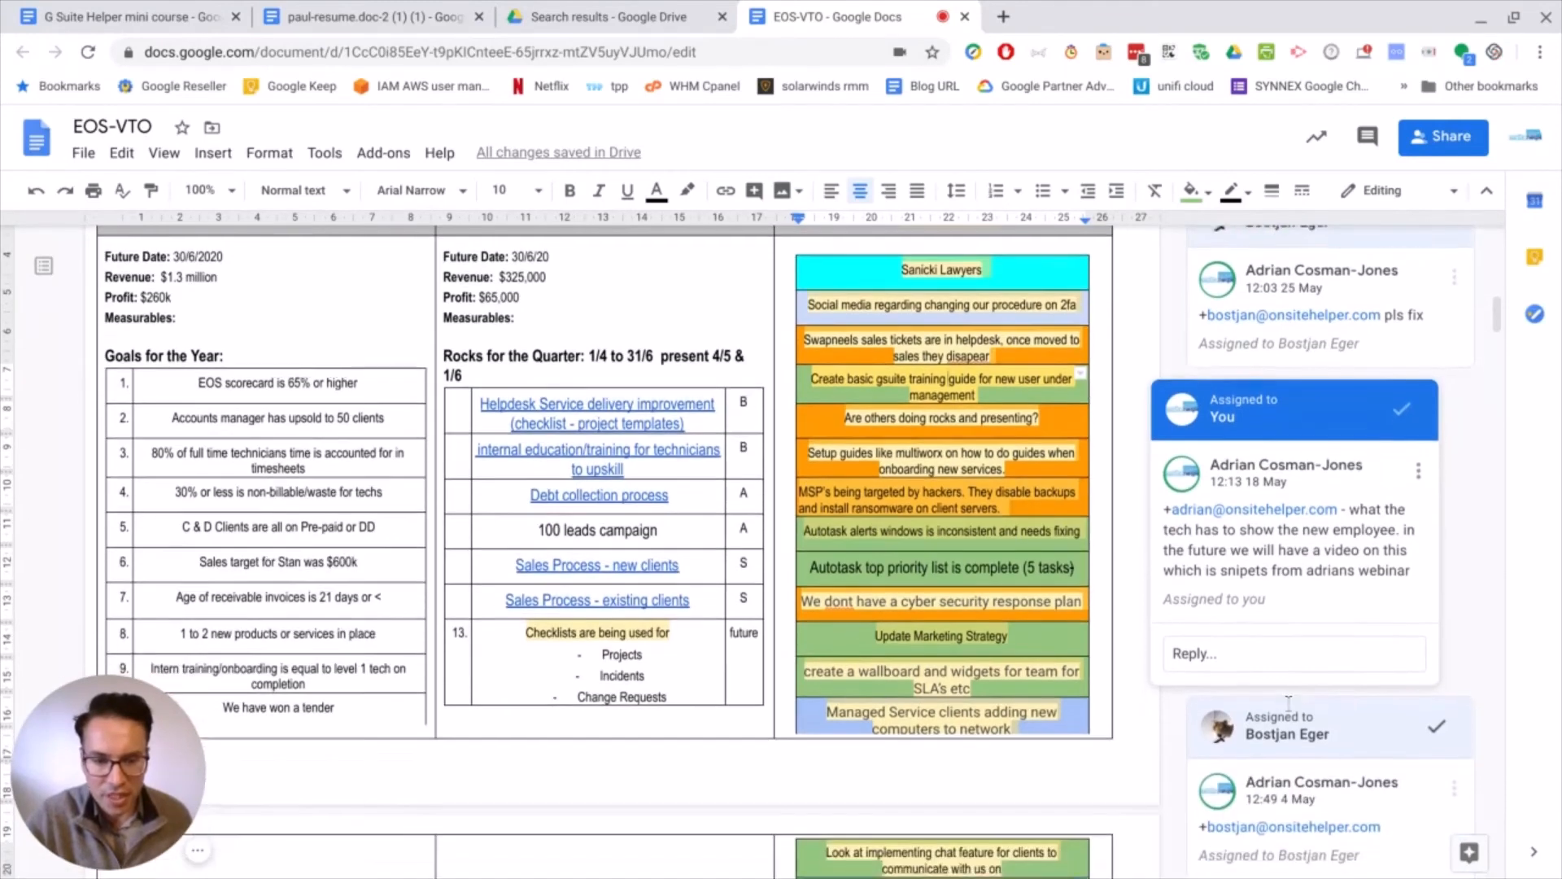
Step: Look further through the assigned comments beside the Issues List of the EOS-VTO document
scroll(1216, 575, "down", 3)
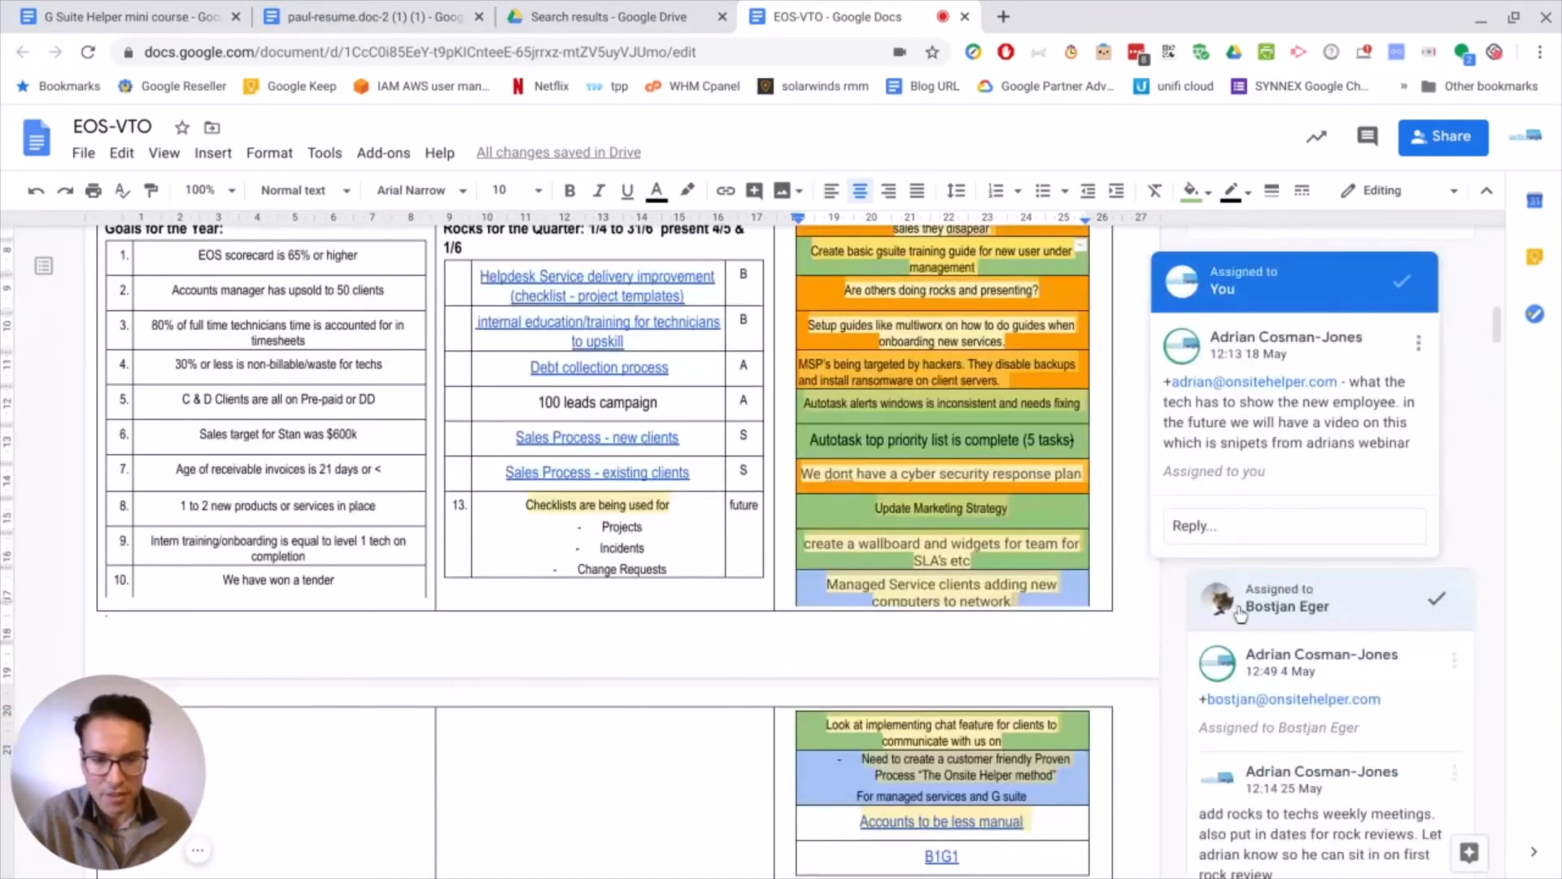
scroll(1253, 612, "up", 2)
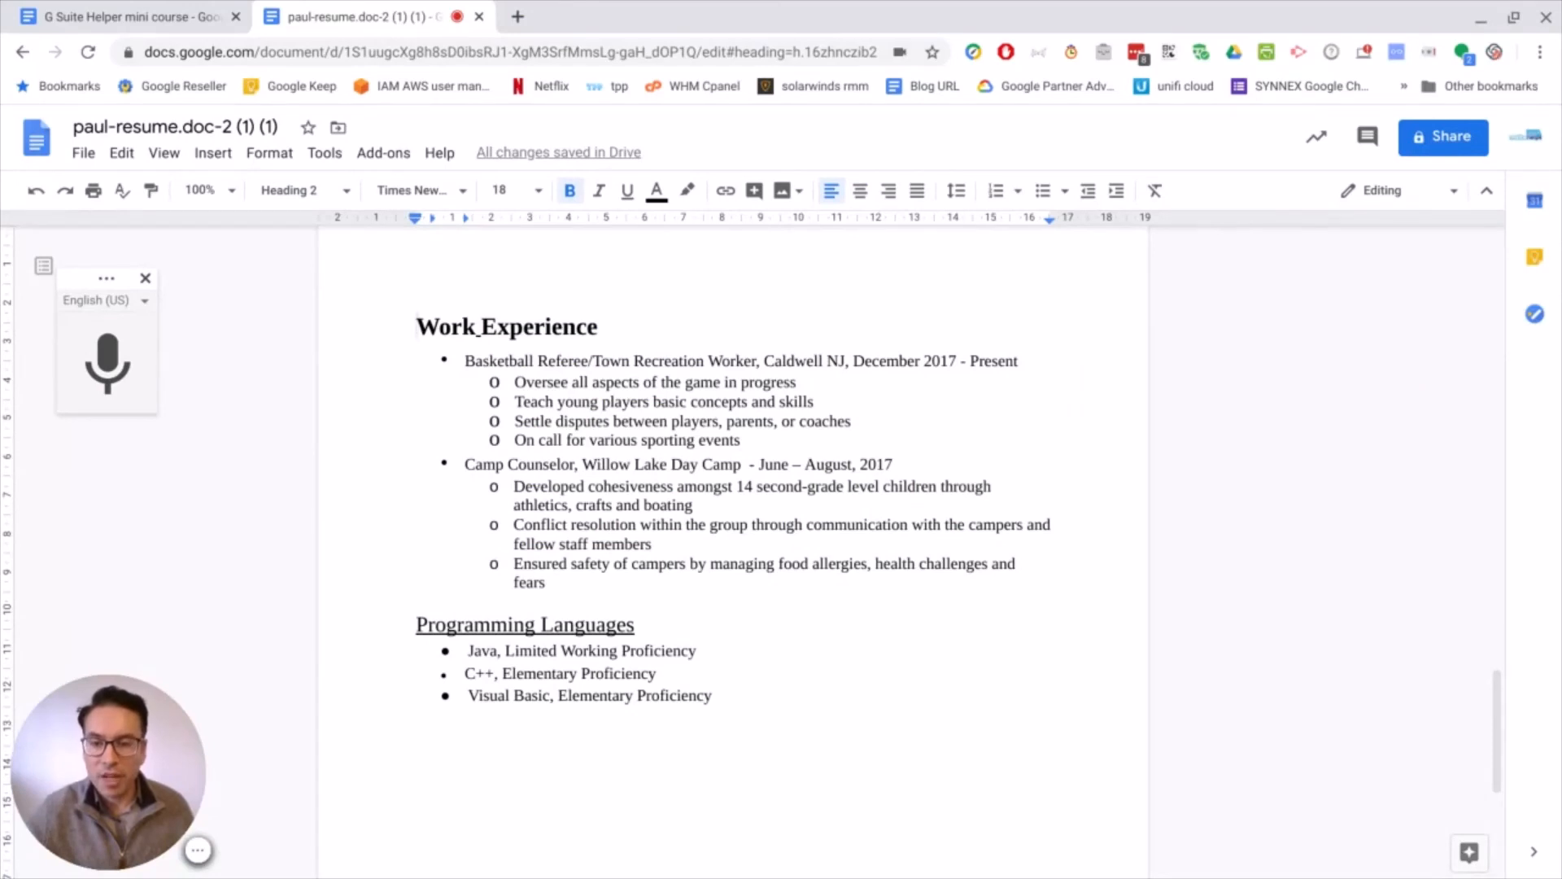
Step: Search the resume for "school" and go to the next match
scroll(524, 484, "up", 20)
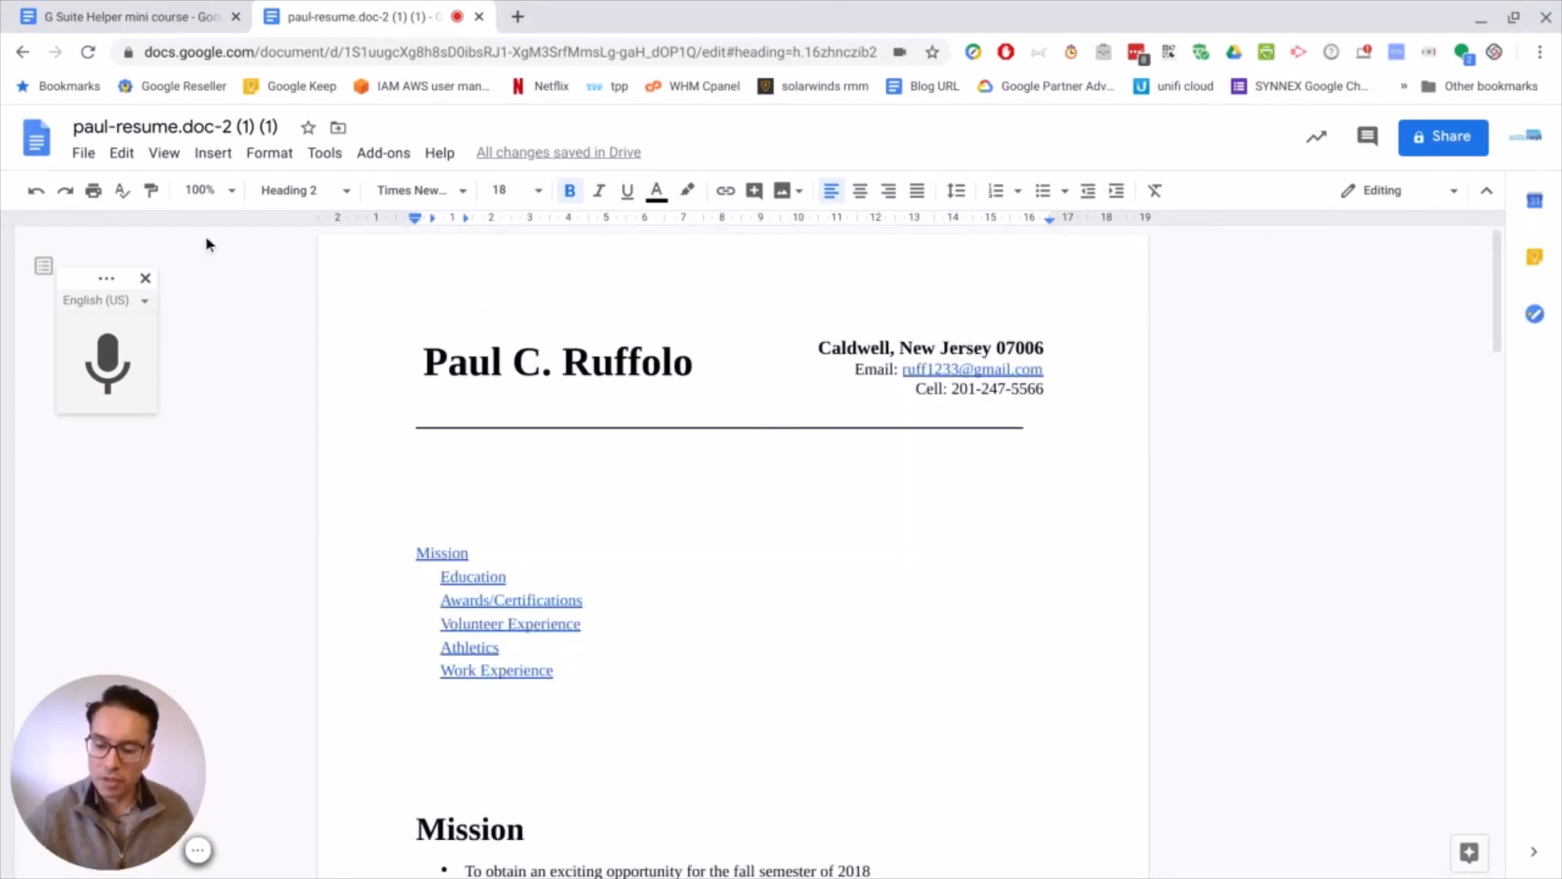
key("ctrl+f")
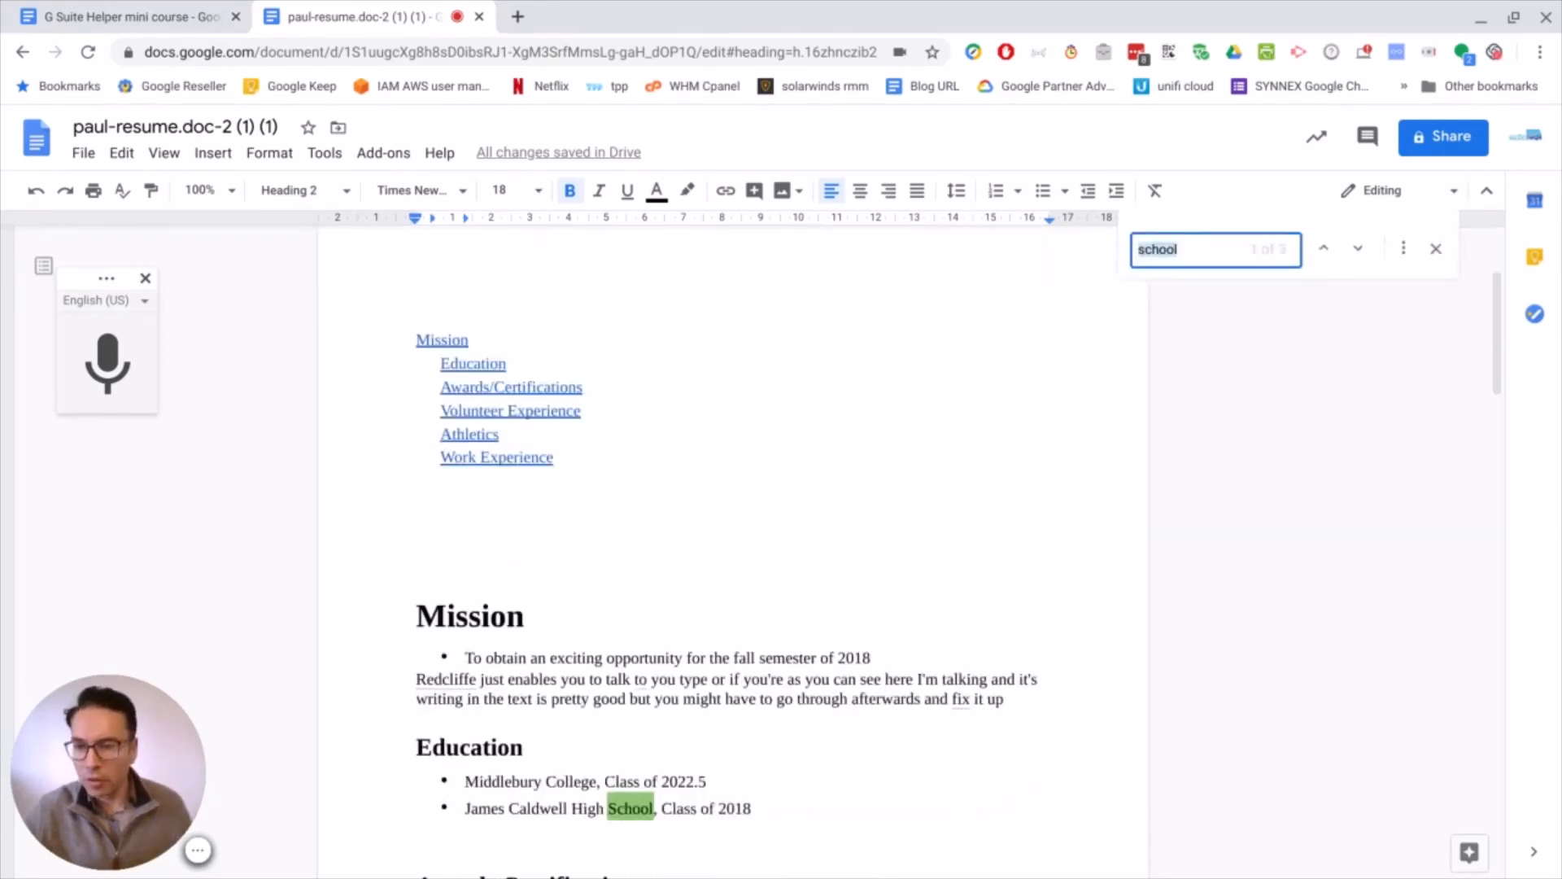
left_click(121, 154)
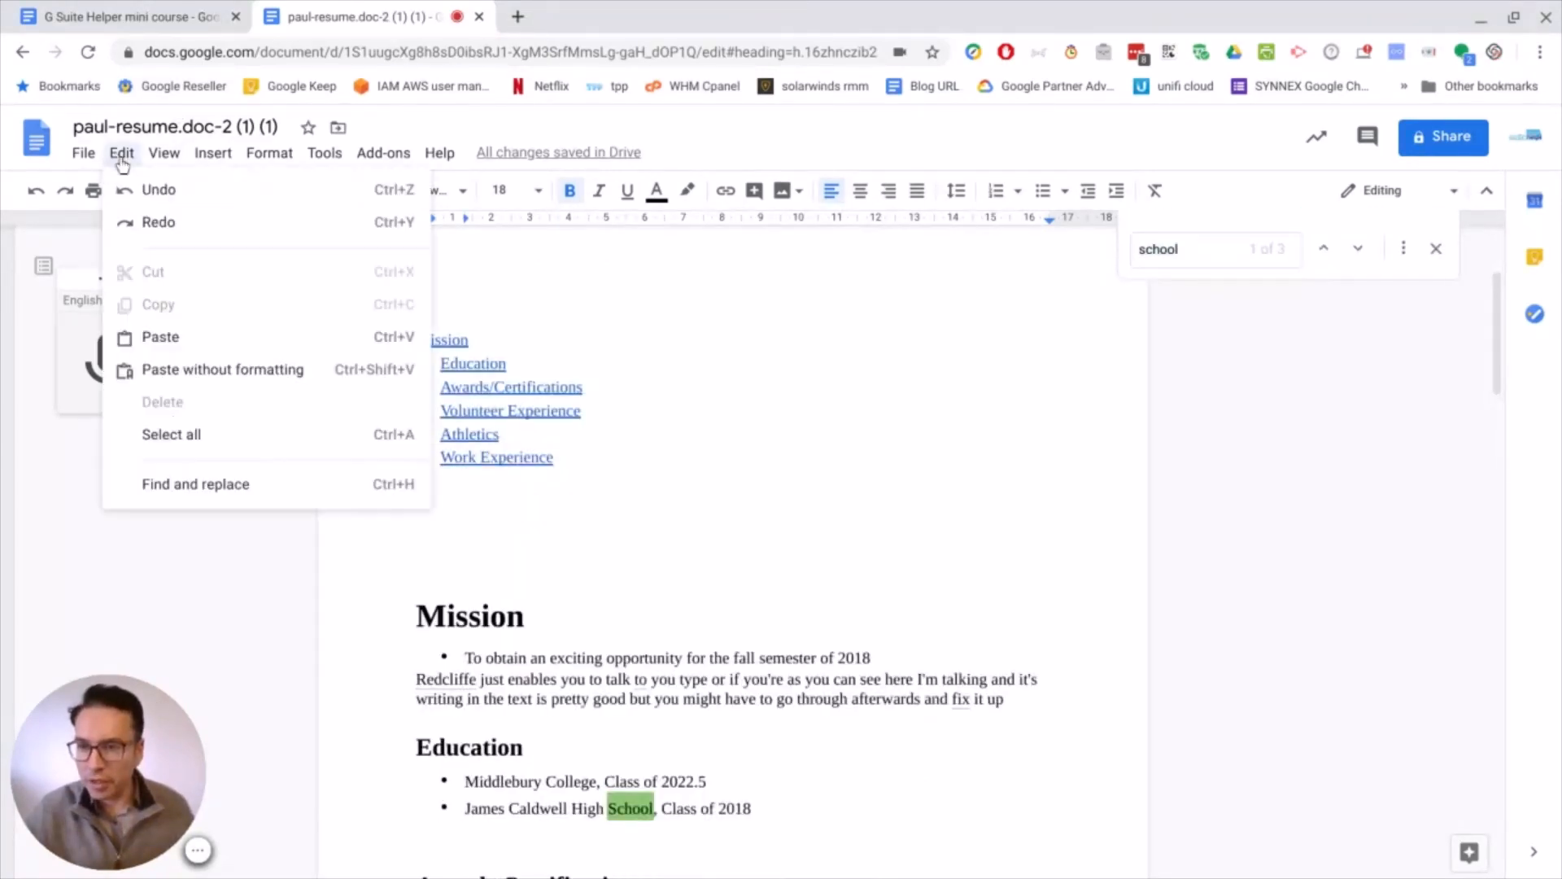
left_click(1163, 254)
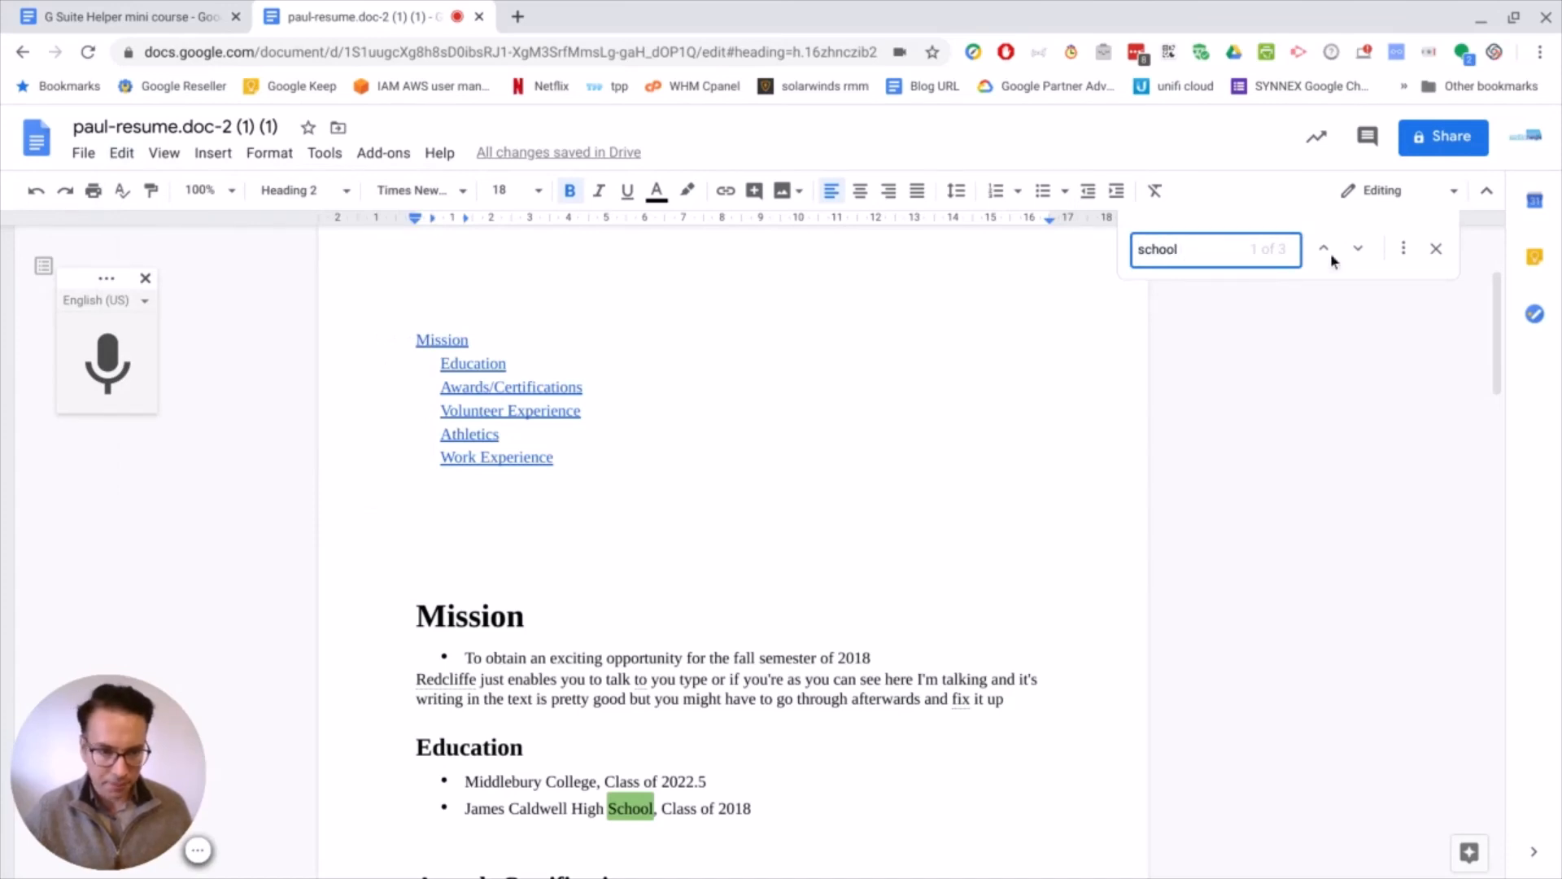
left_click(1356, 250)
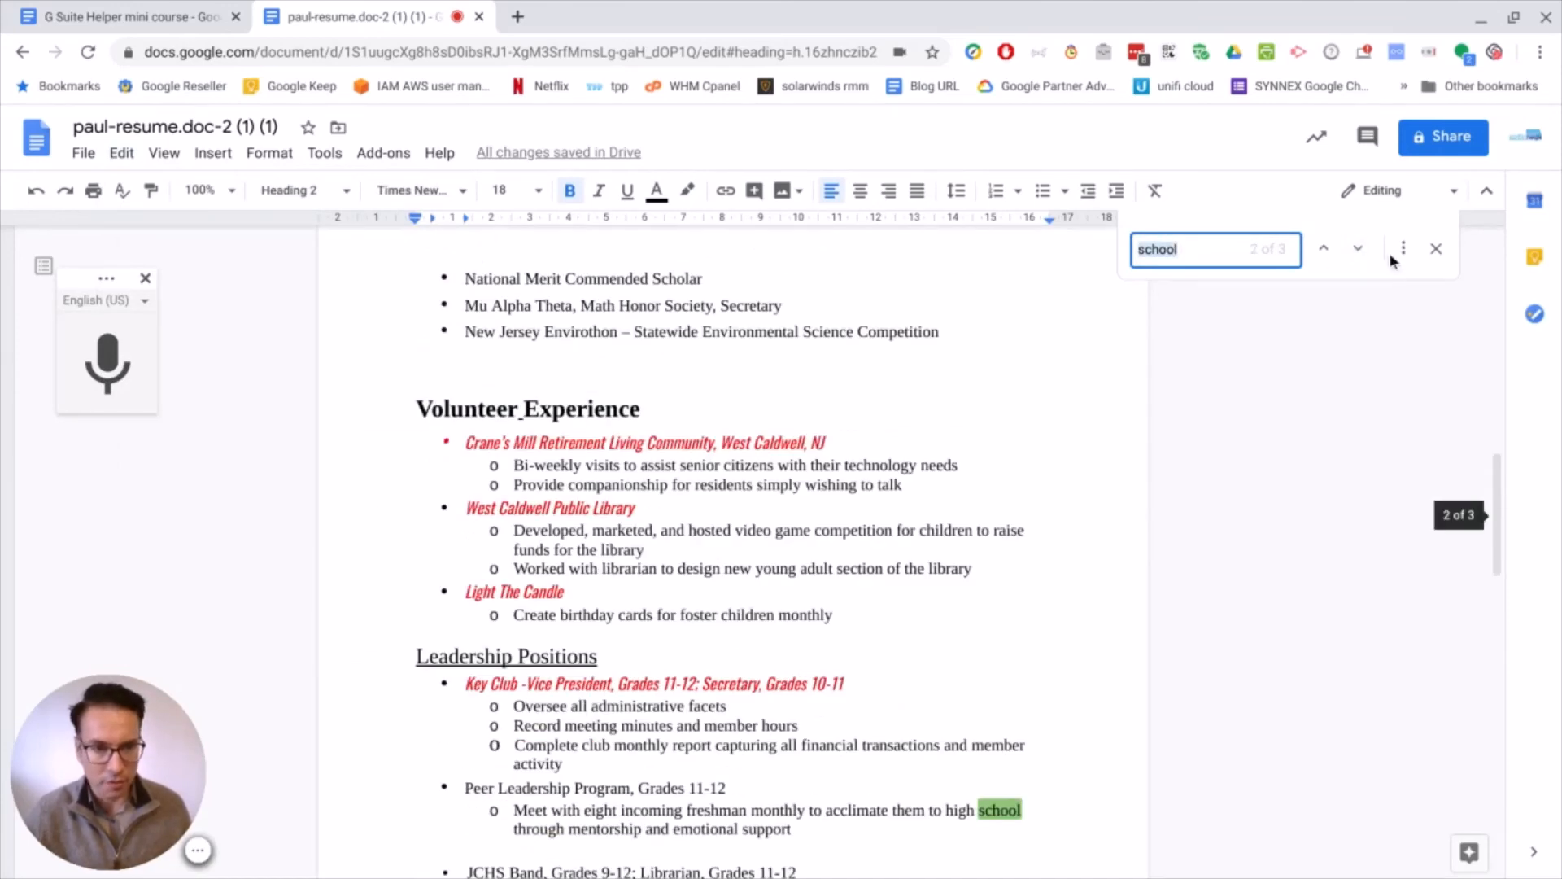
Step: Replace all occurrences of "school" in the resume with "college" and close Find and replace
left_click(1401, 254)
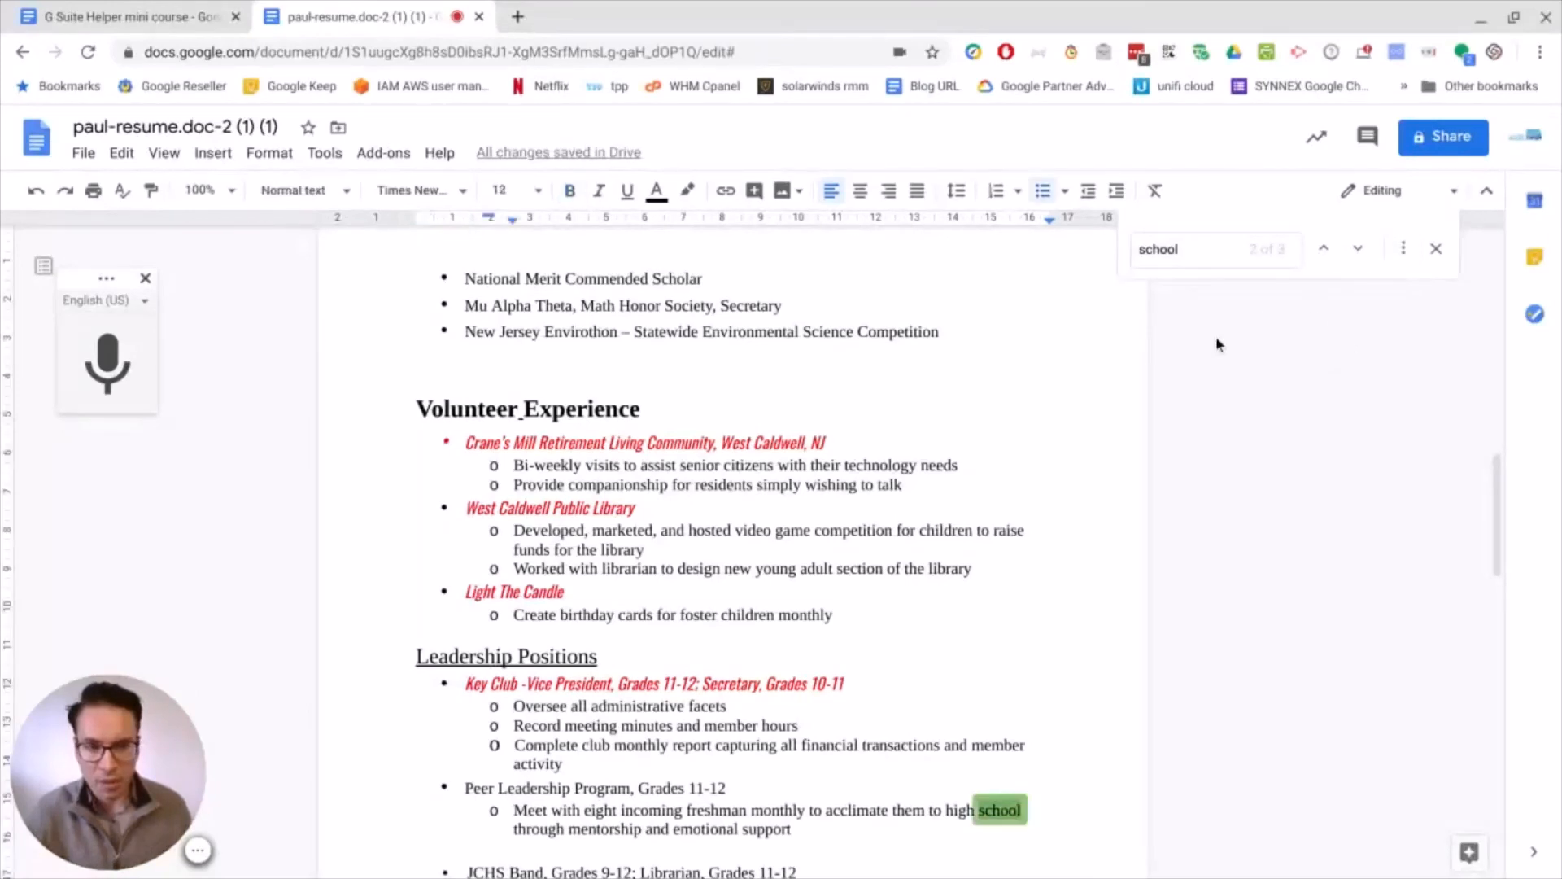
key("ctrl+h")
left_click(709, 458)
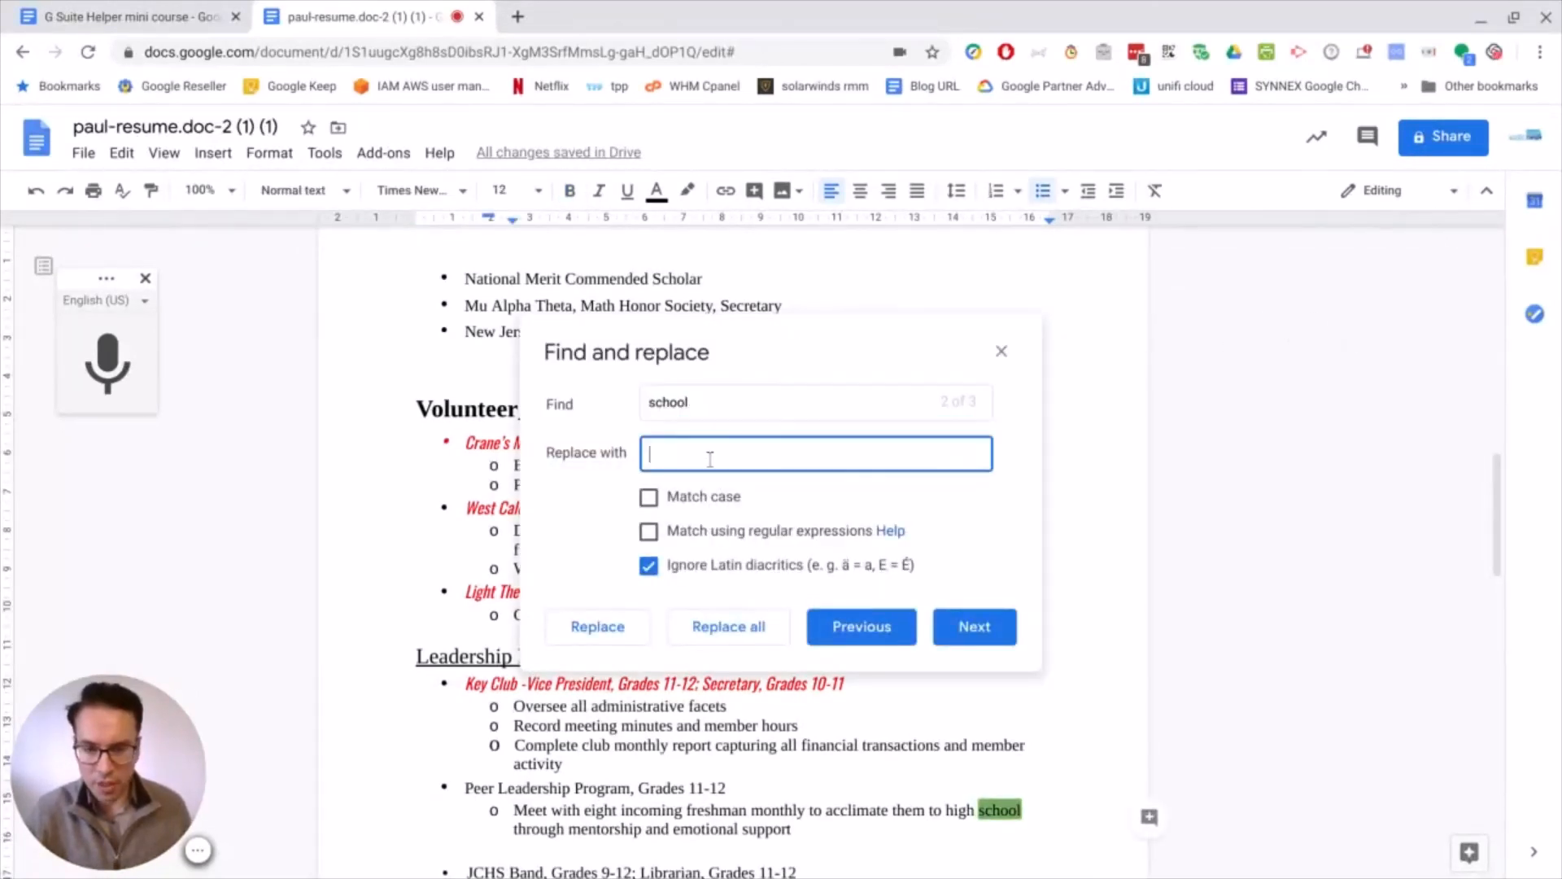
type("colle")
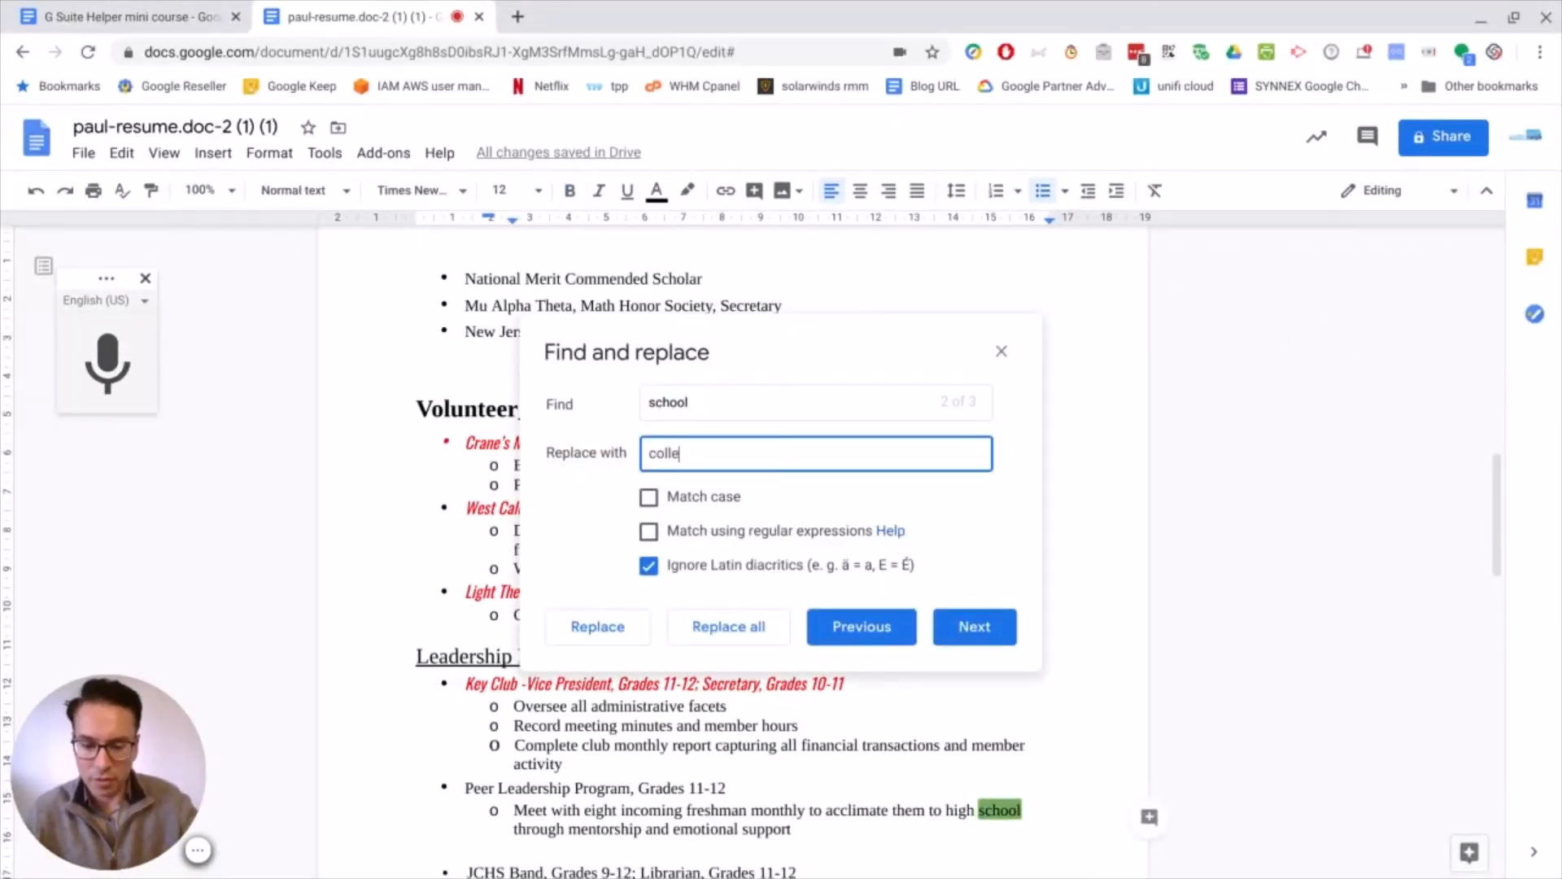
type("ge")
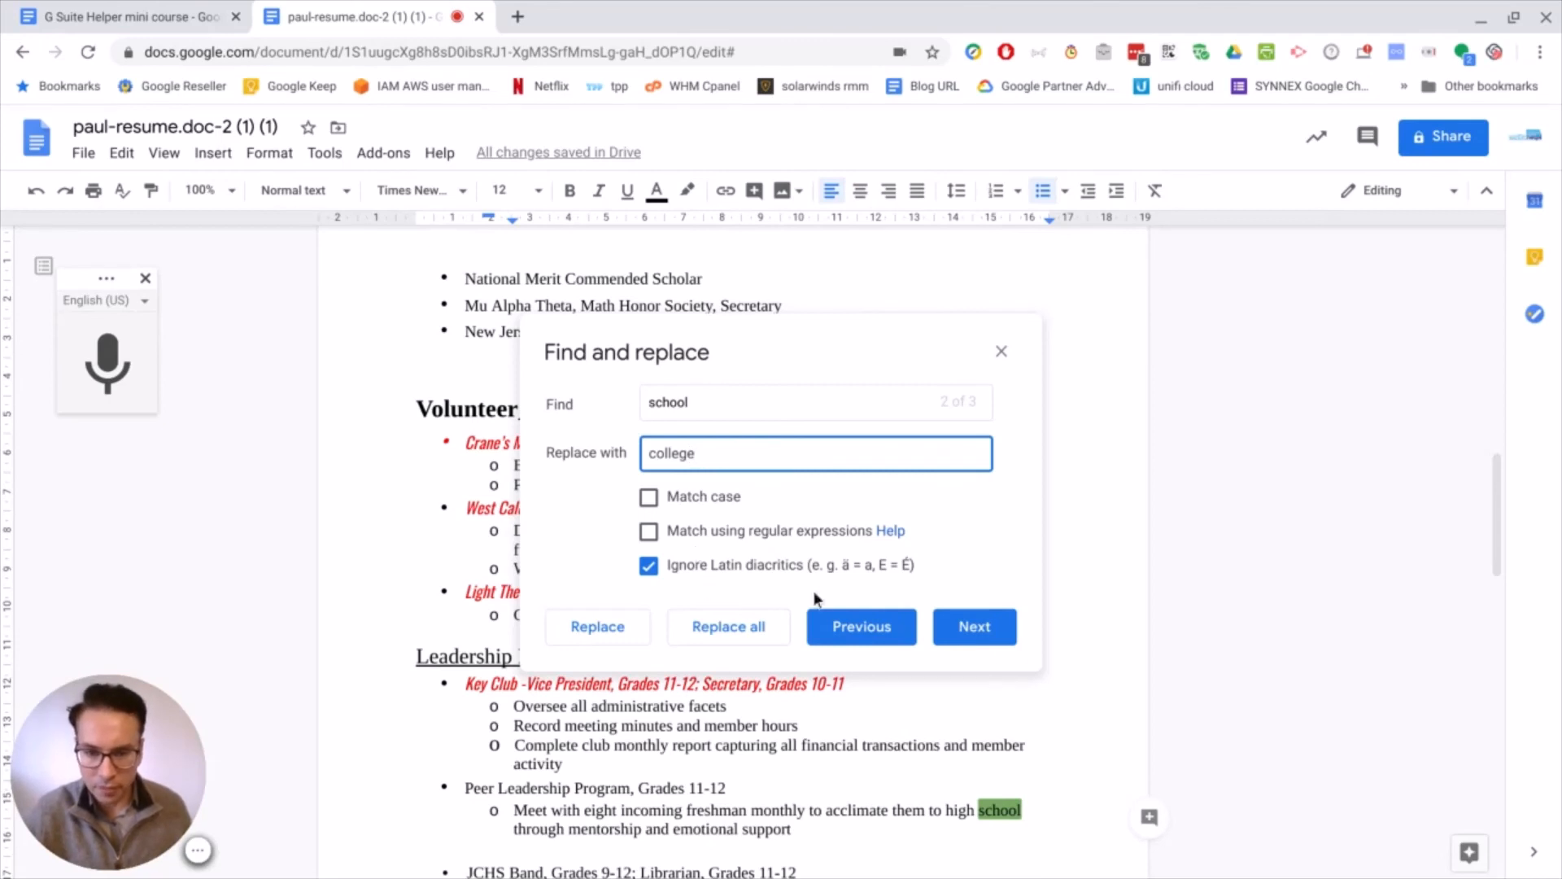
left_click(720, 638)
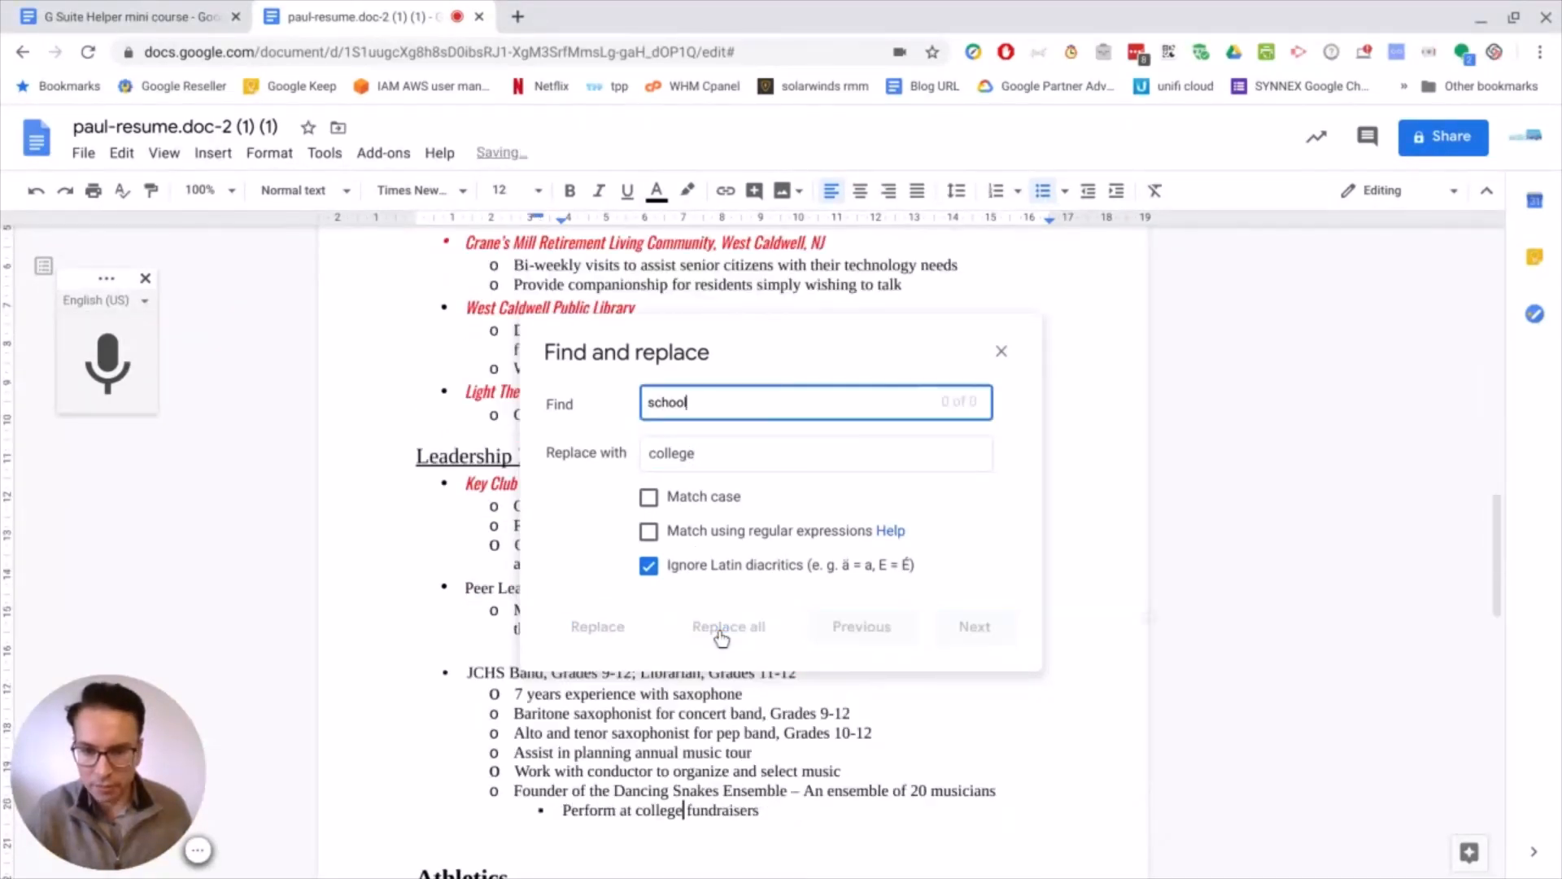
left_click(1002, 351)
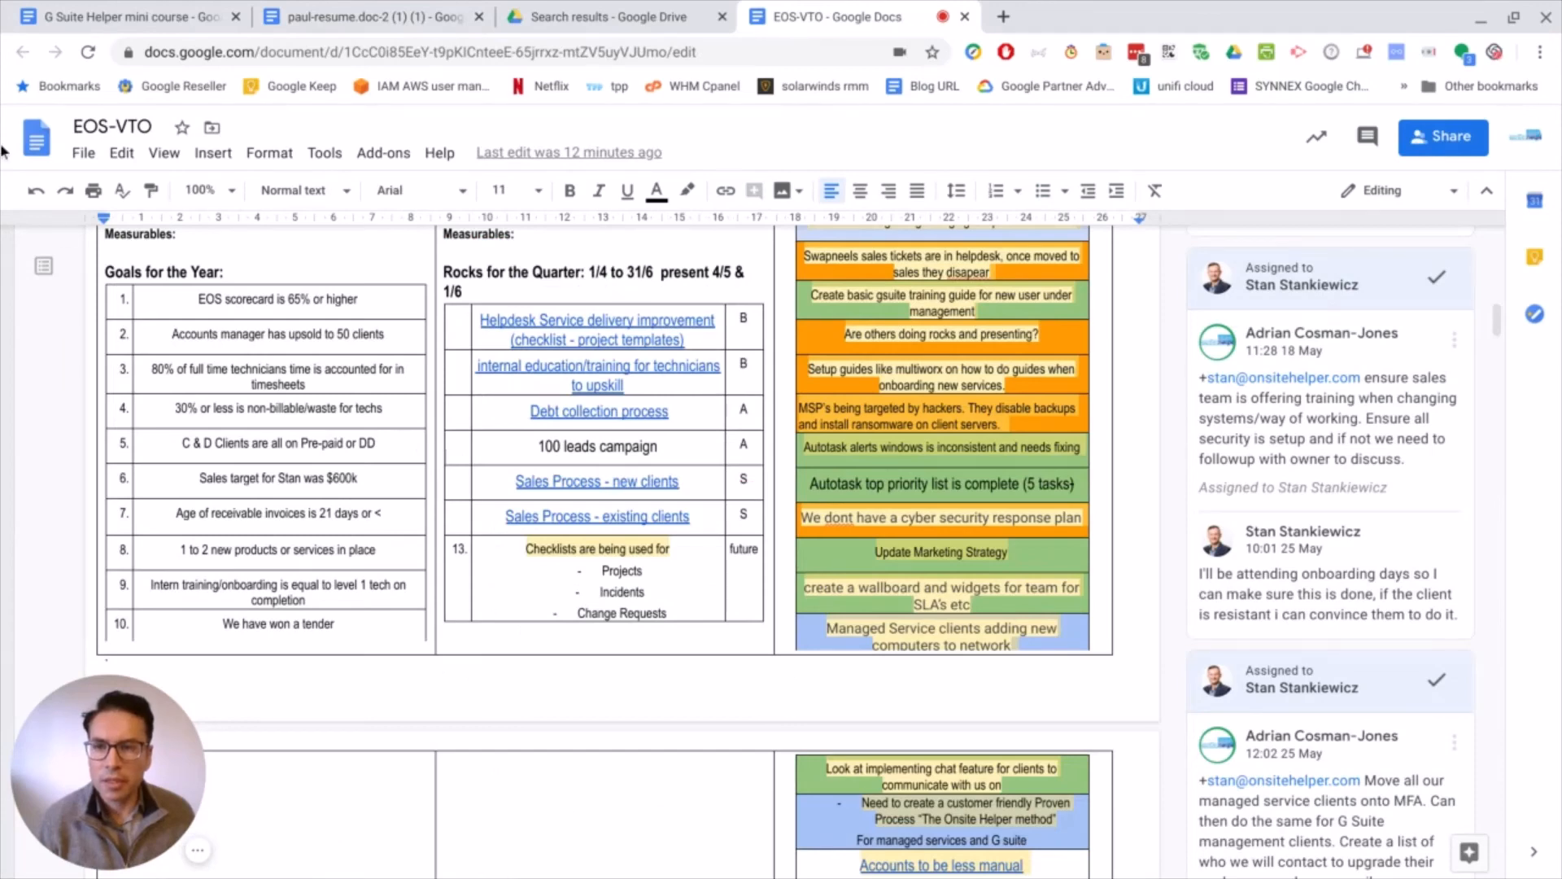
Step: Switch to the G Suite Helper mini course document and search the G Suite Marketplace add-ons for "diagram"
left_click(86, 21)
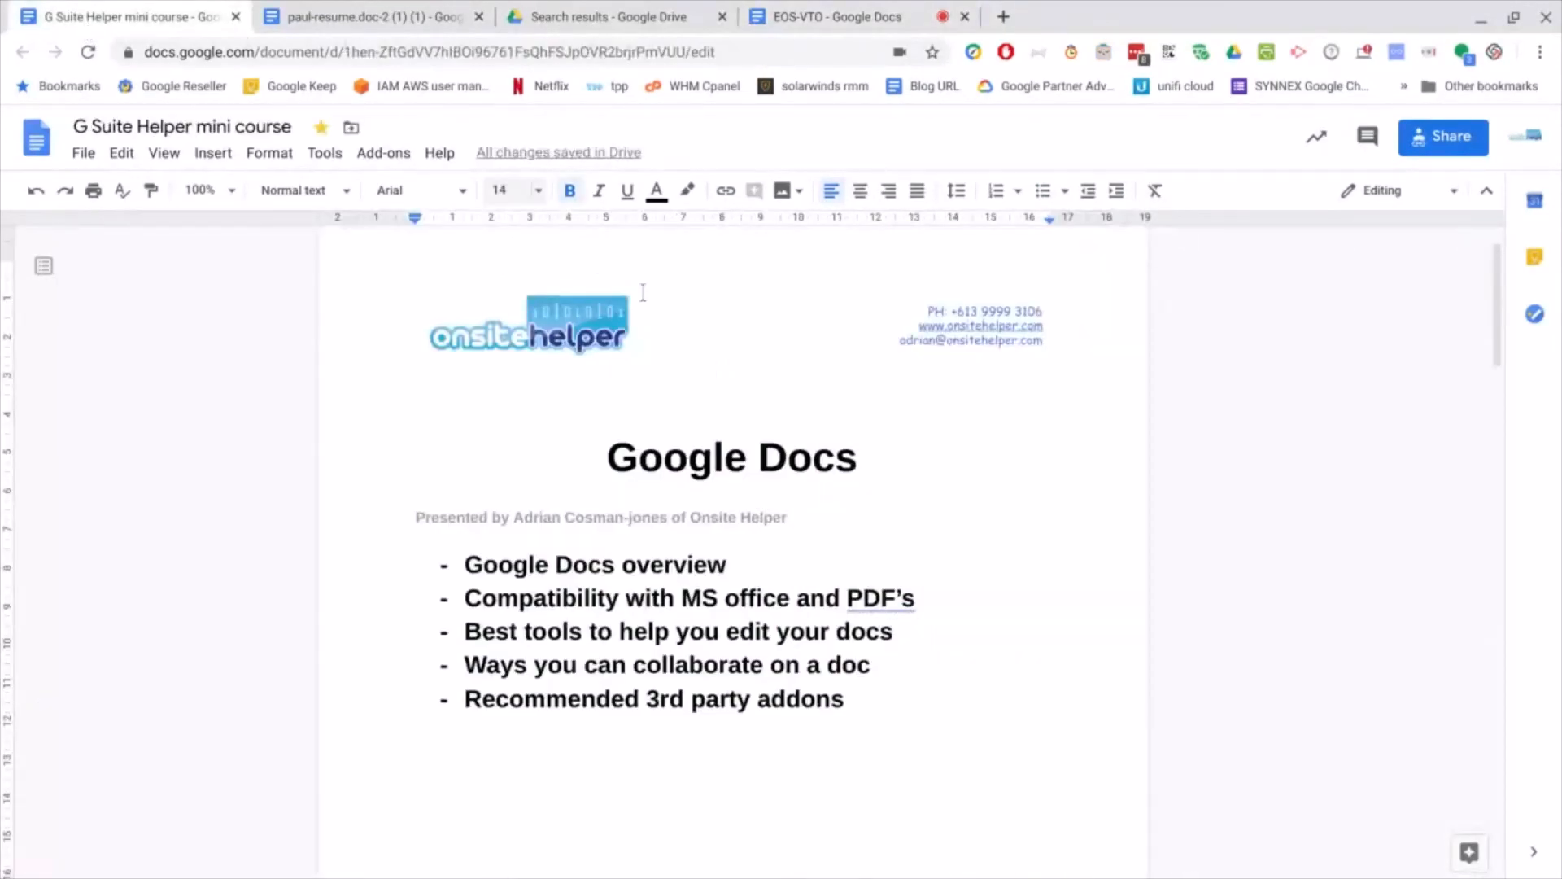
left_click(389, 157)
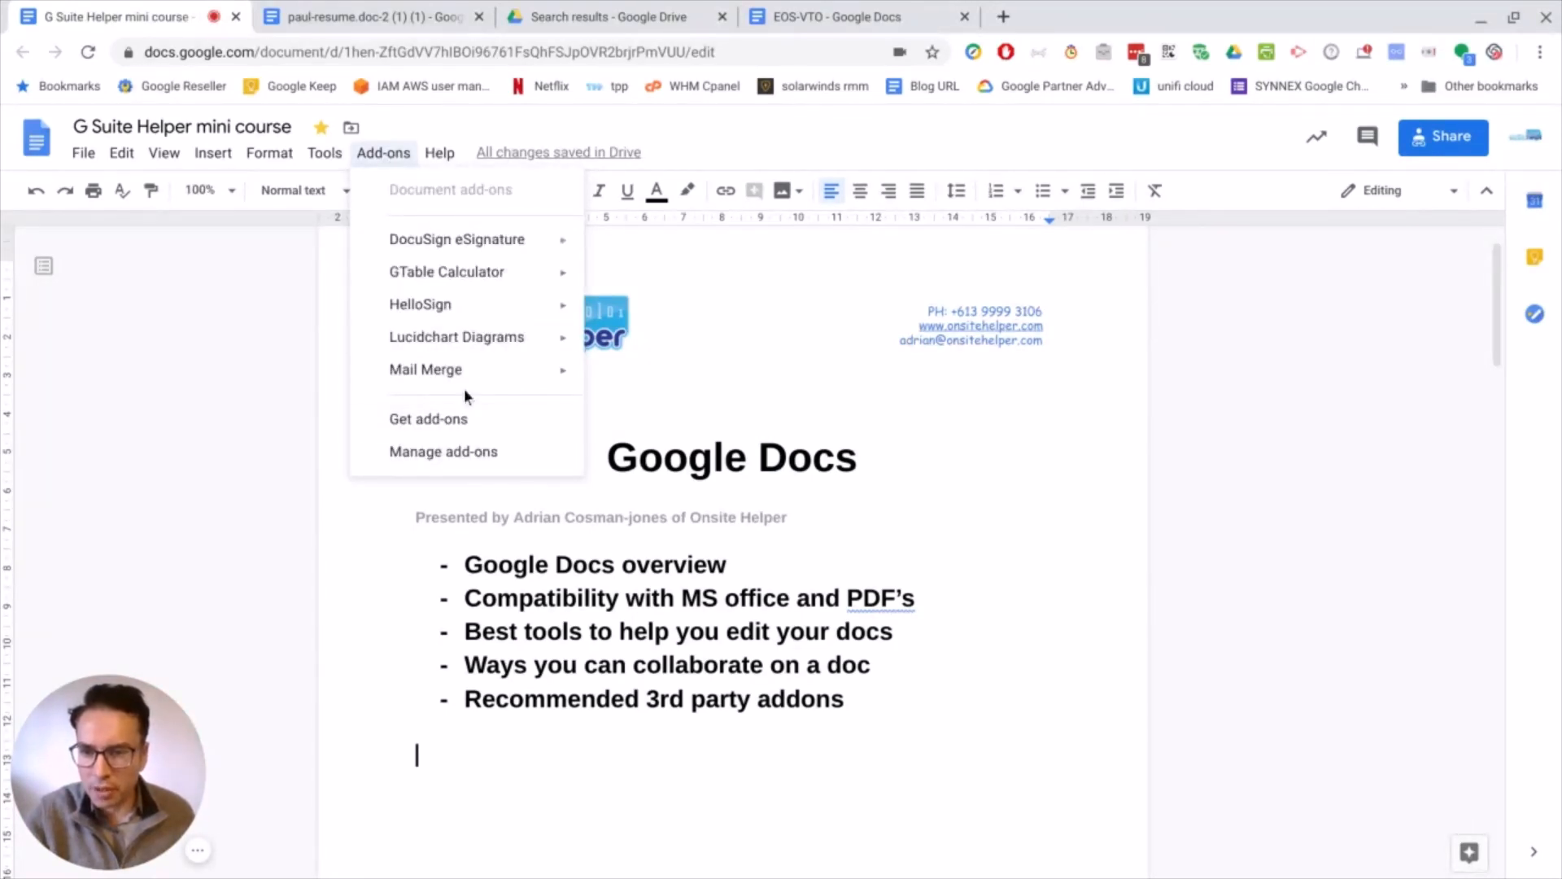
mouse_move(464, 383)
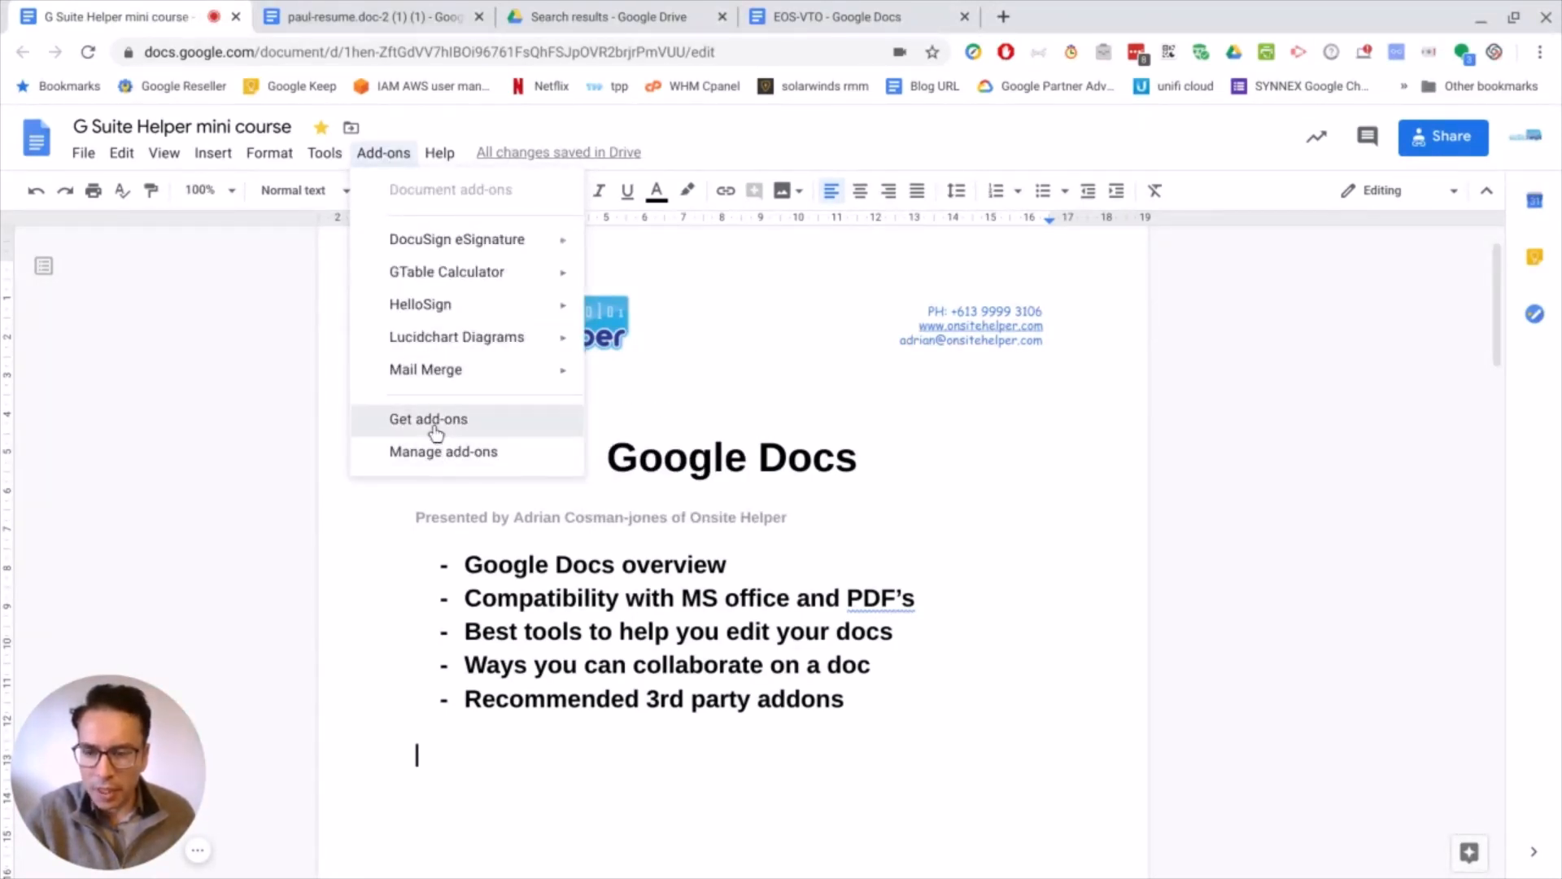
left_click(434, 429)
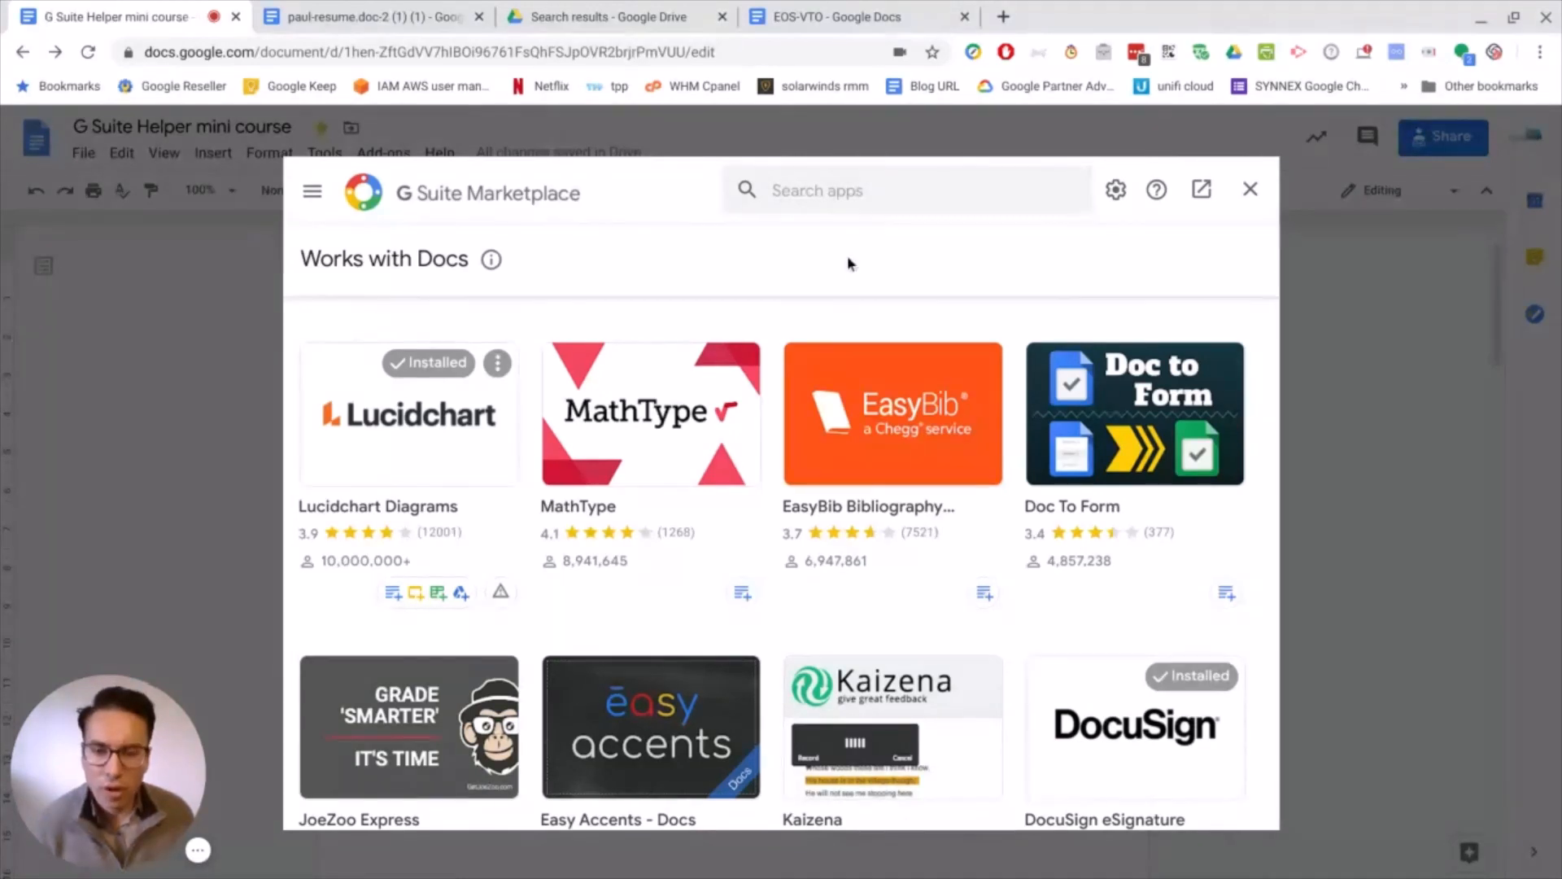
left_click(884, 198)
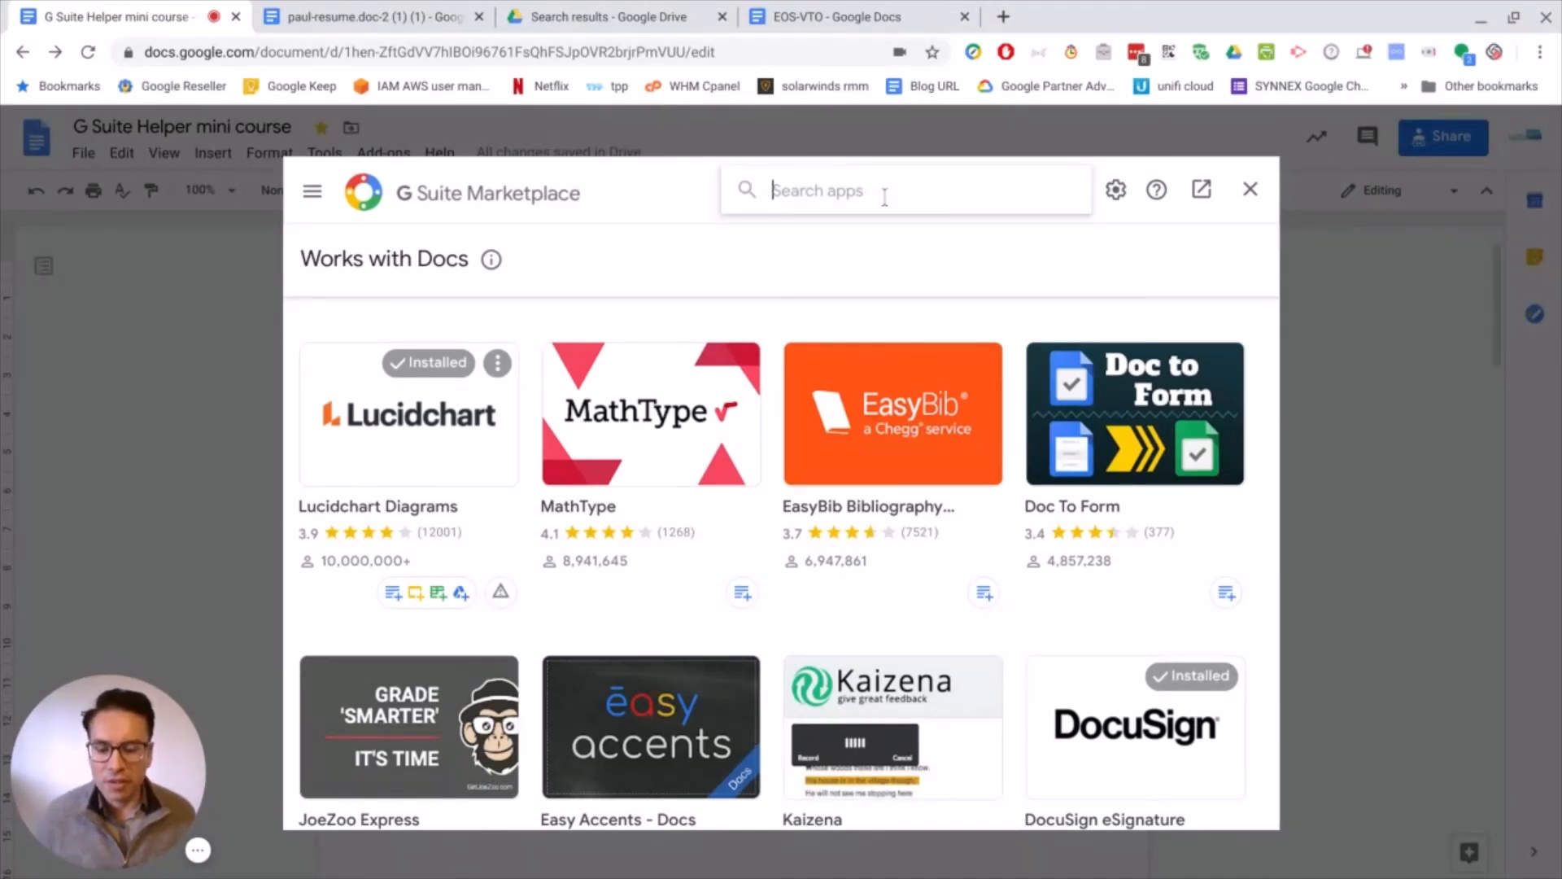
type("diagram")
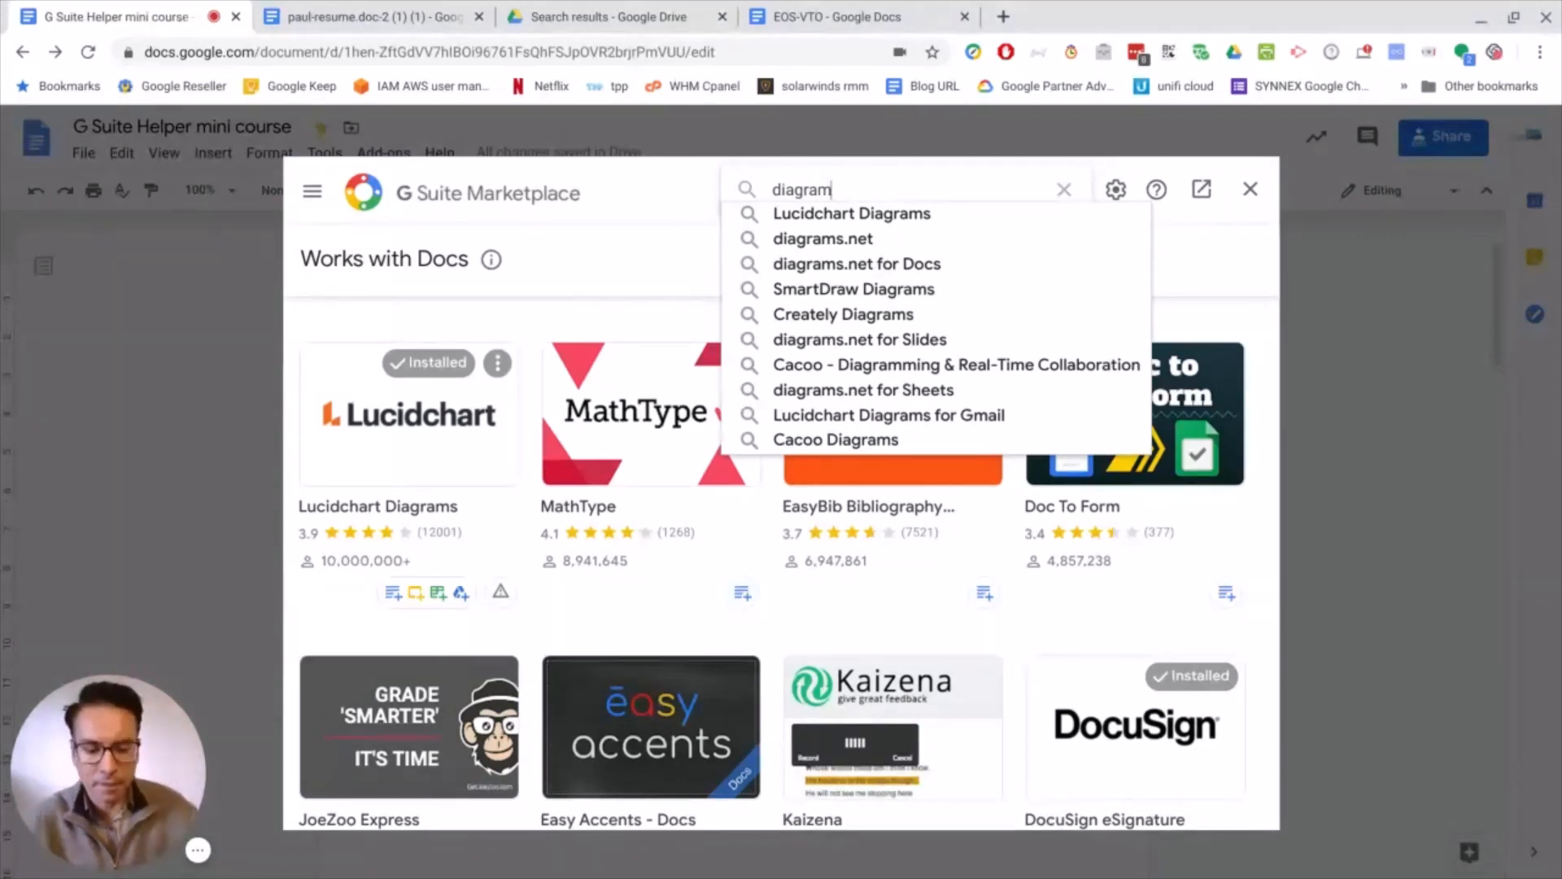
key("Return")
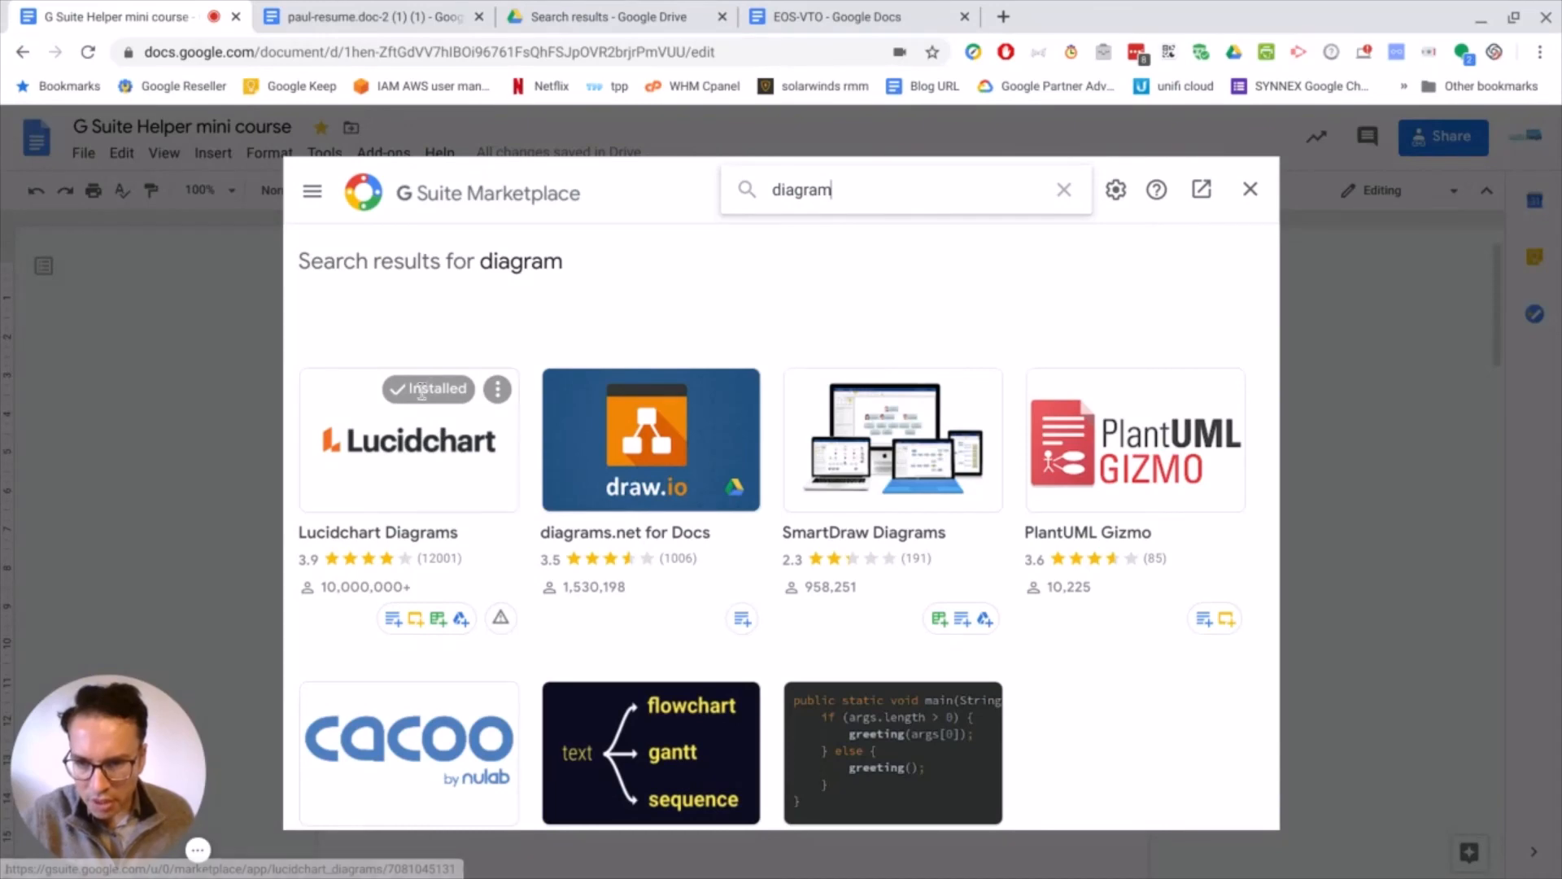
Step: Examine the preview images and overview of the diagrams.net for Docs add-on and close the marketplace
left_click(661, 481)
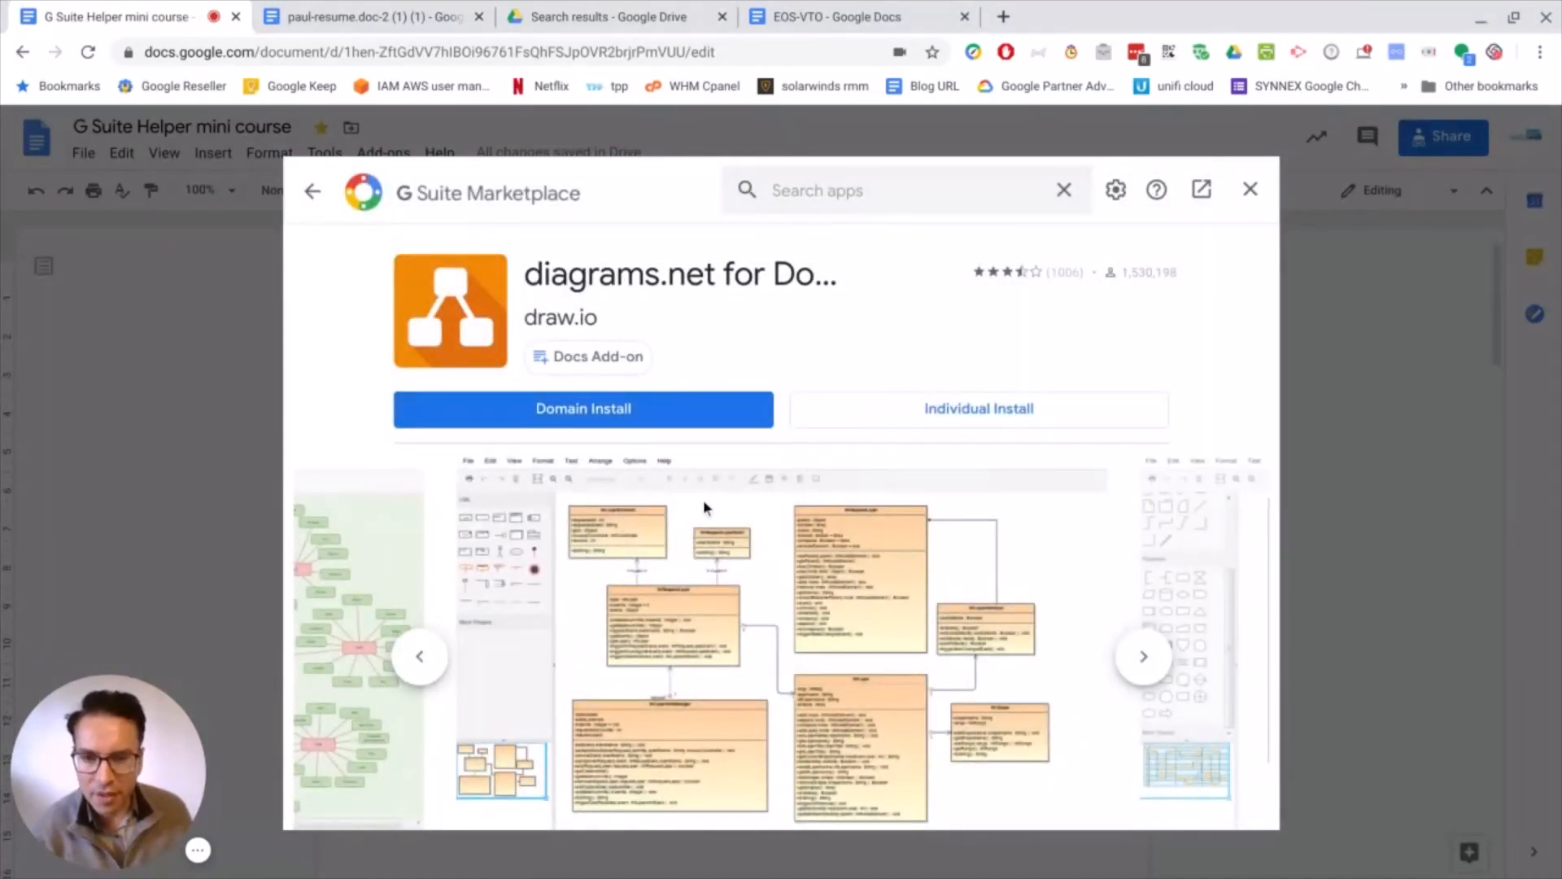
scroll(763, 498, "down", 3)
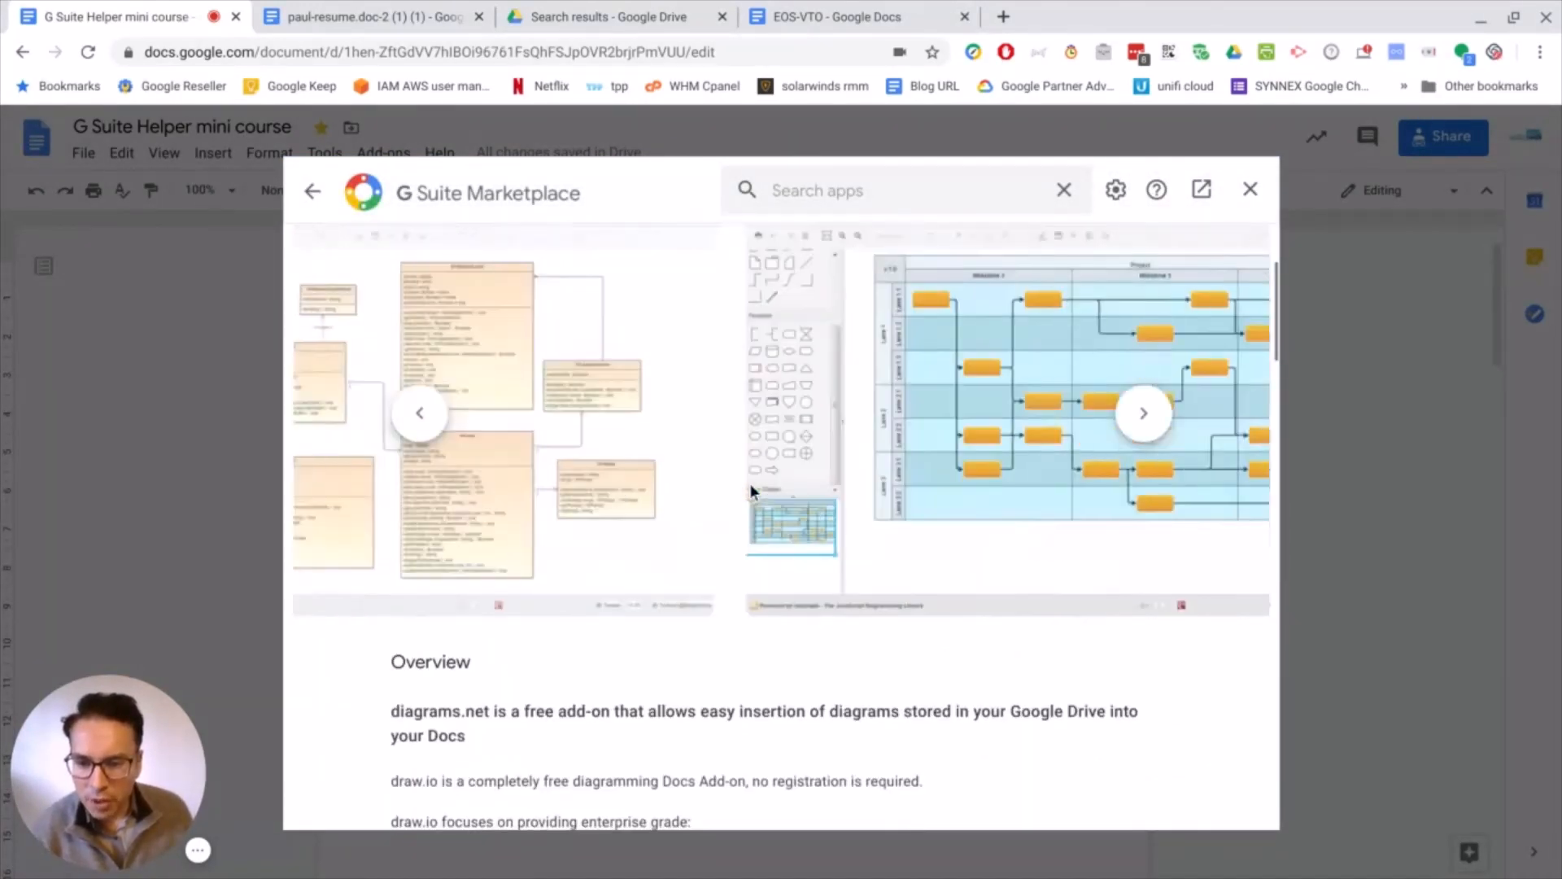
scroll(750, 485, "up", 3)
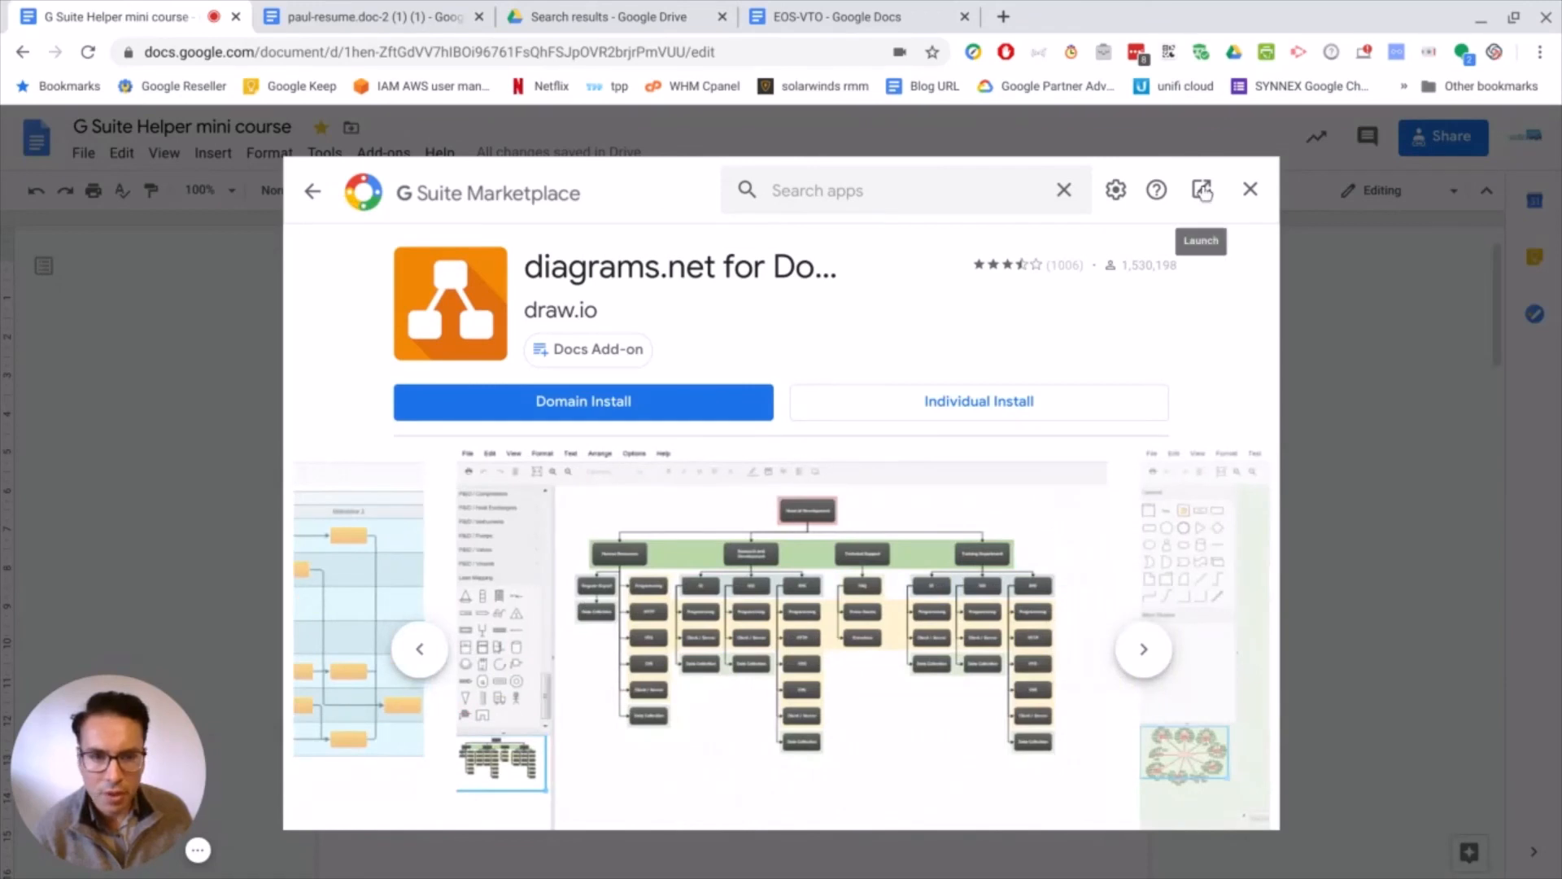
left_click(1249, 194)
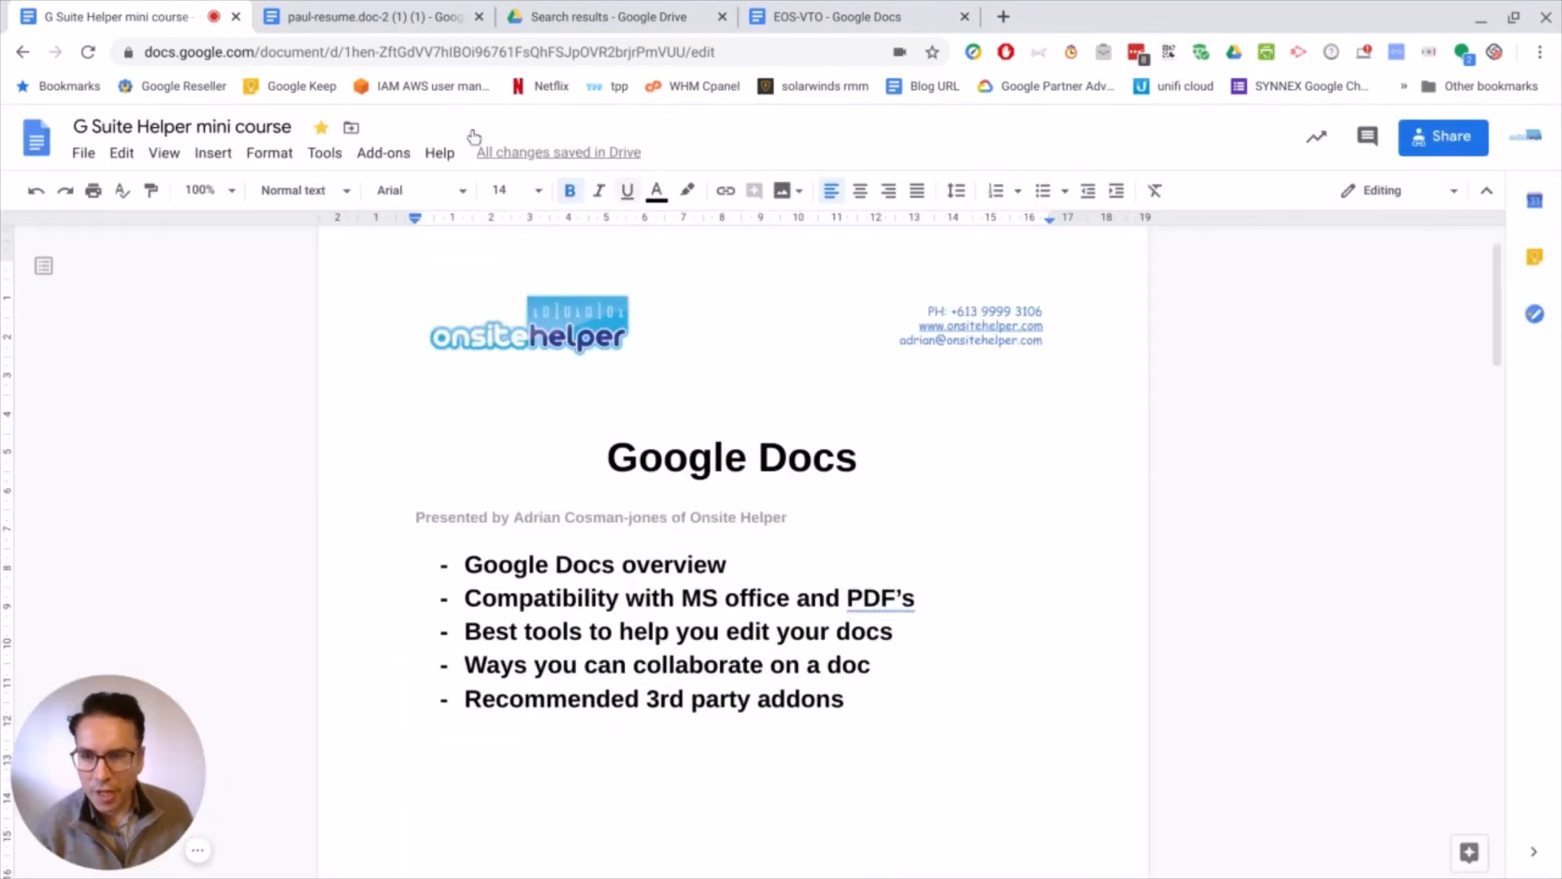
Step: Show the commands offered by the installed Lucidchart Diagrams add-on
left_click(397, 155)
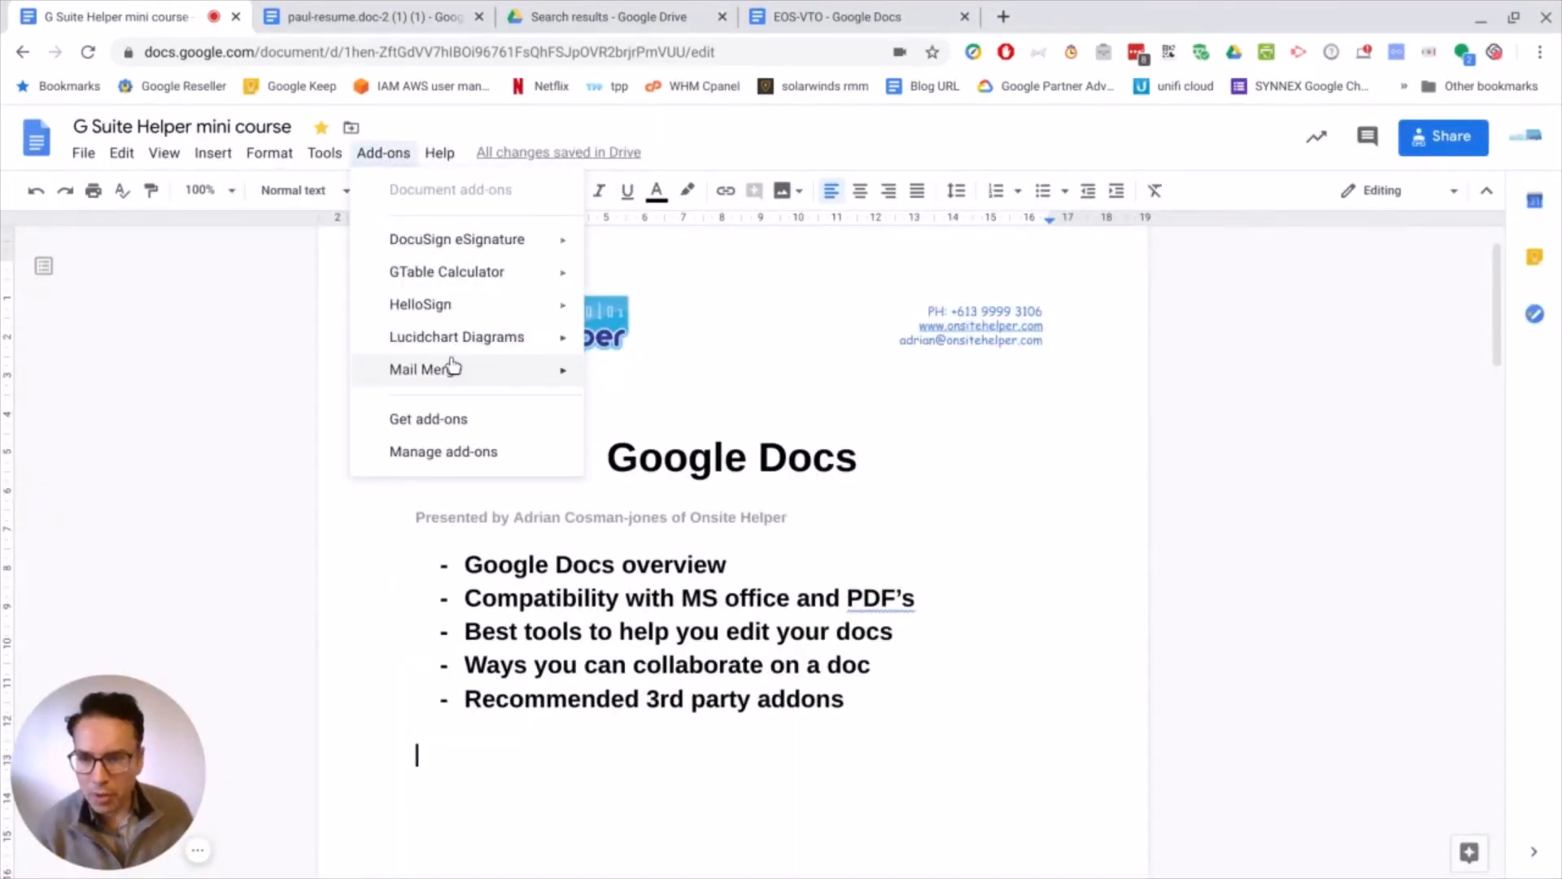
mouse_move(443, 345)
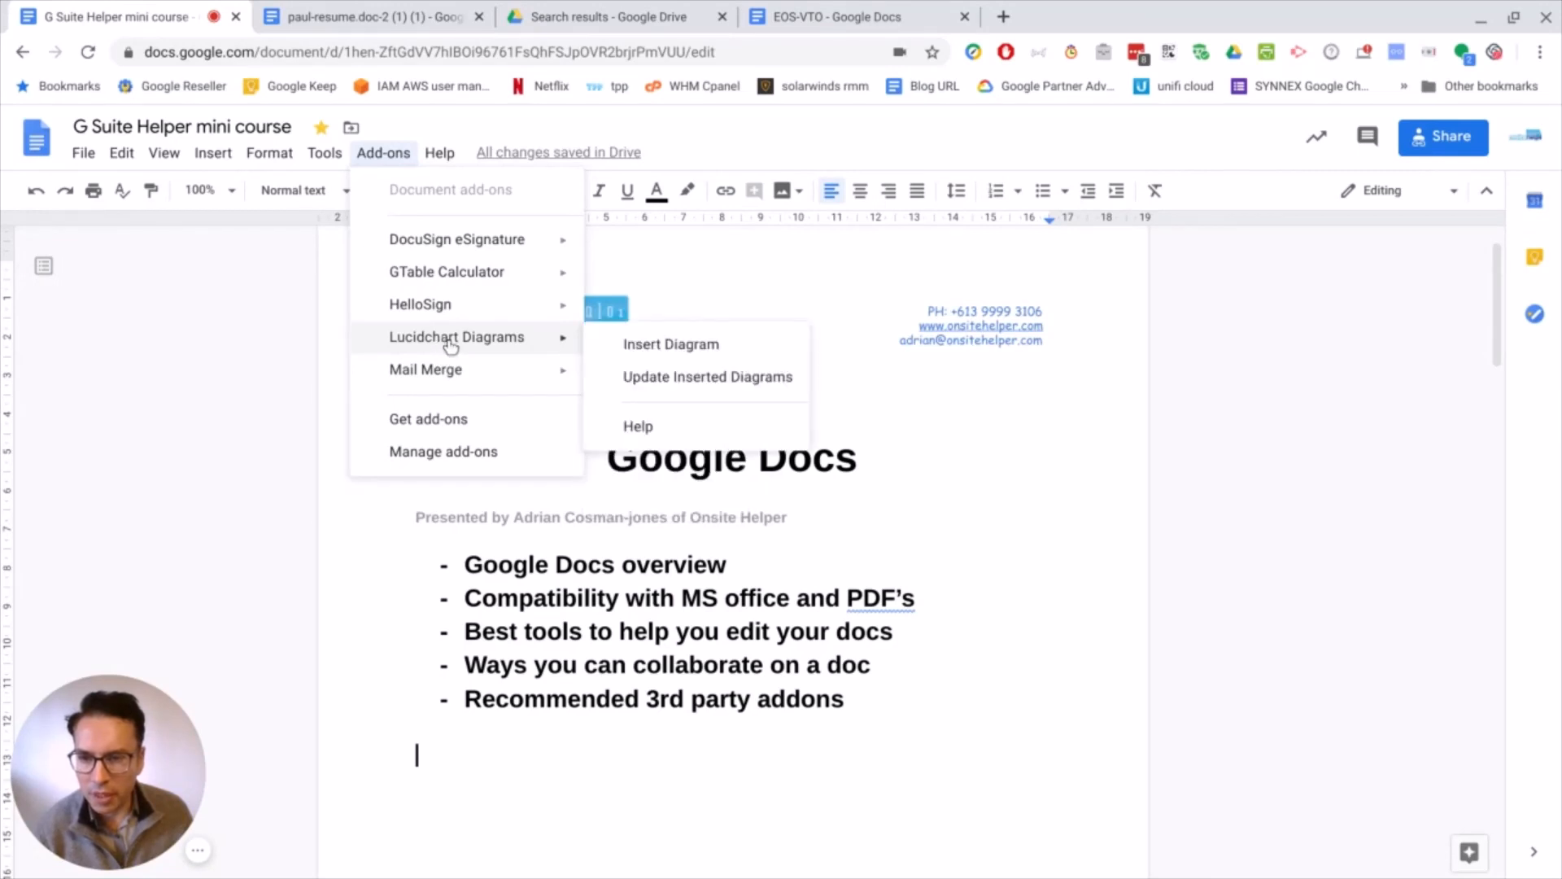